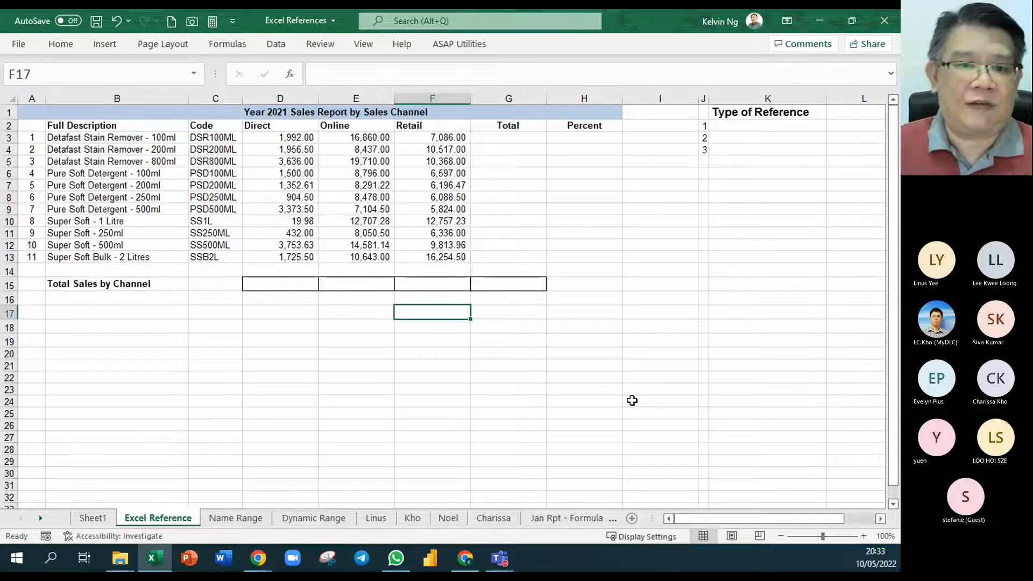
# - Enter "Relative Reference" in cell K2 as the first item under Type of Reference
pyautogui.click(733, 128)
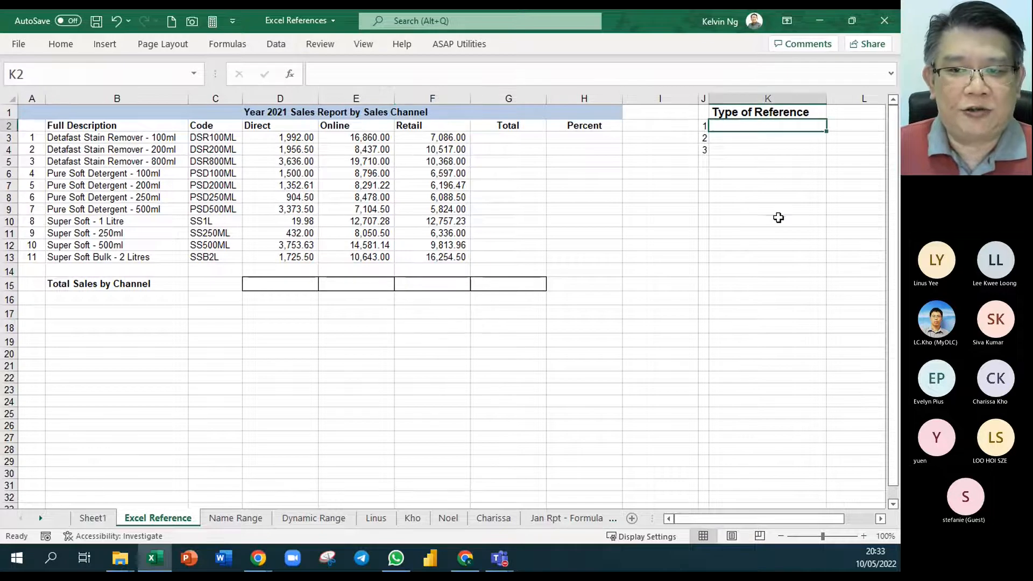
pyautogui.keyDown('ctrl'); pyautogui.scroll(8, 781, 253); pyautogui.keyUp('ctrl')
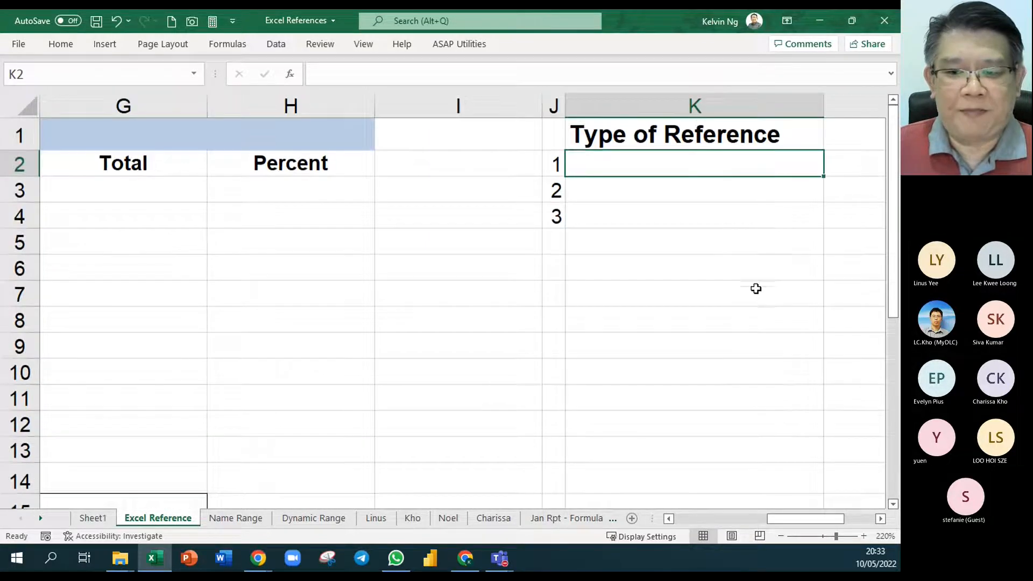
pyautogui.click(881, 518)
pyautogui.click(881, 518)
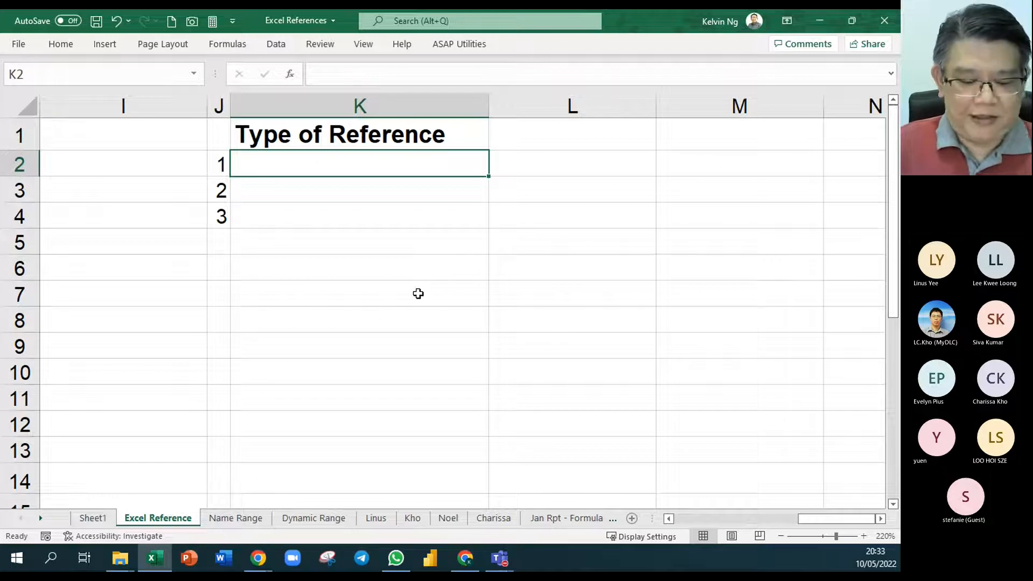
pyautogui.write('Re')
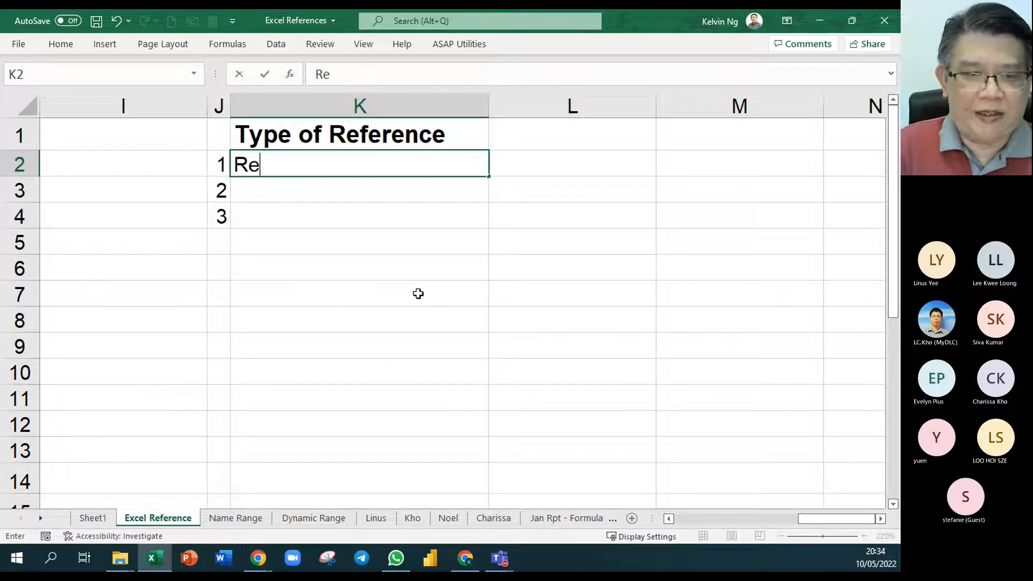
pyautogui.write('lative ')
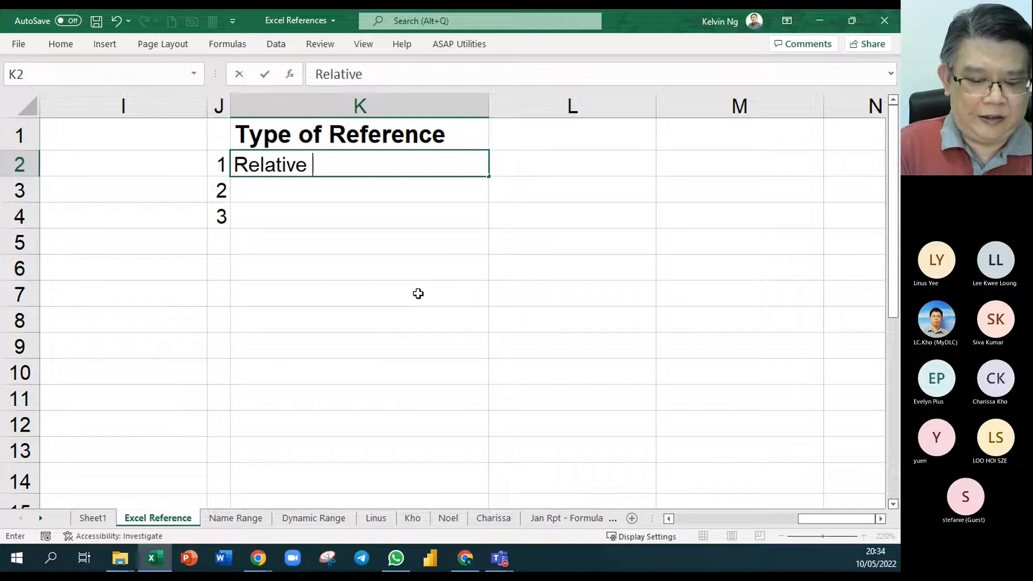
pyautogui.write('Reference')
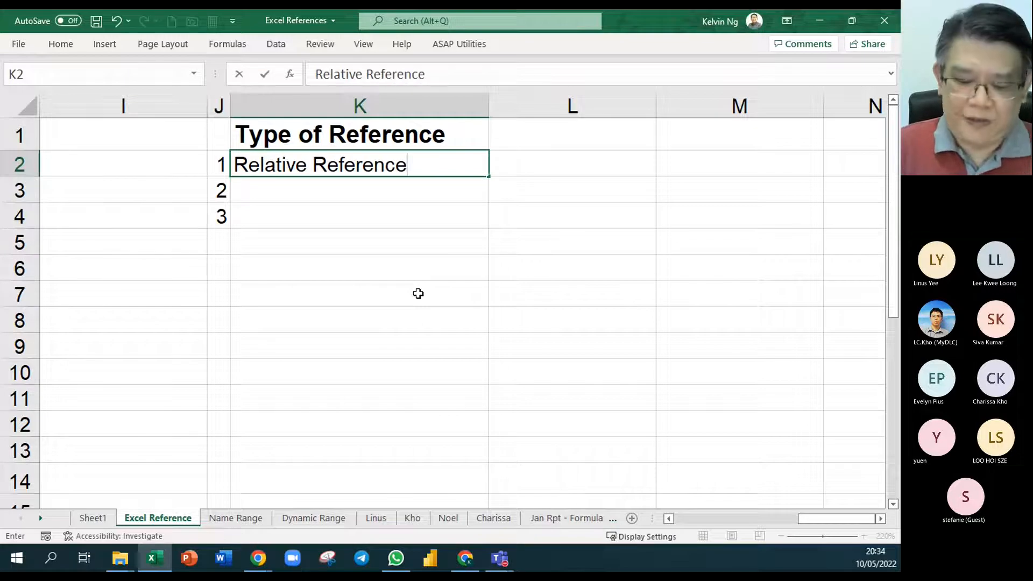
pyautogui.press('Return')
# - Fill in the remaining reference types with "Absolute Reference" in K3 and "Mixed References" in K4
pyautogui.write('Absol')
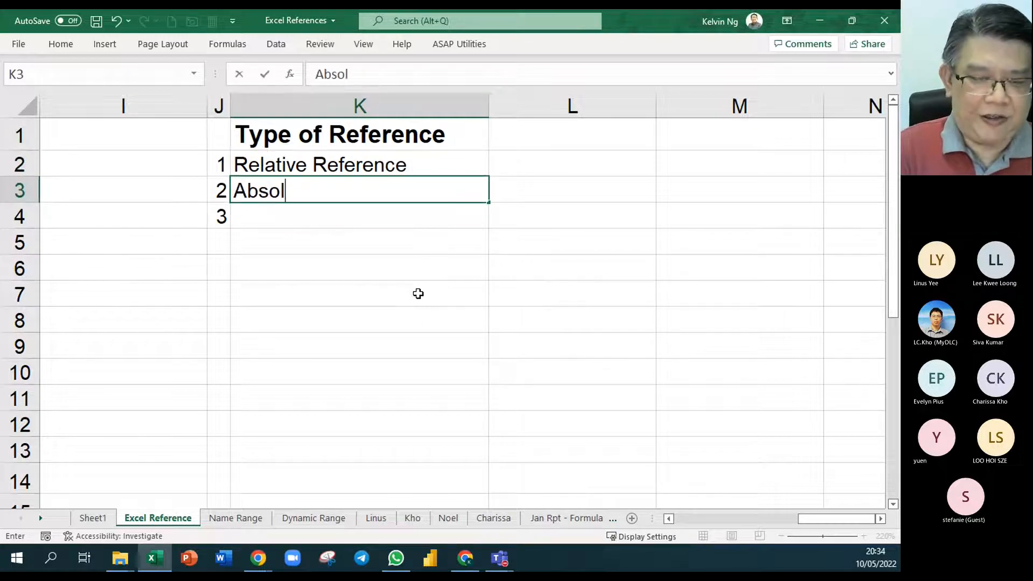
pyautogui.write('ute Reference')
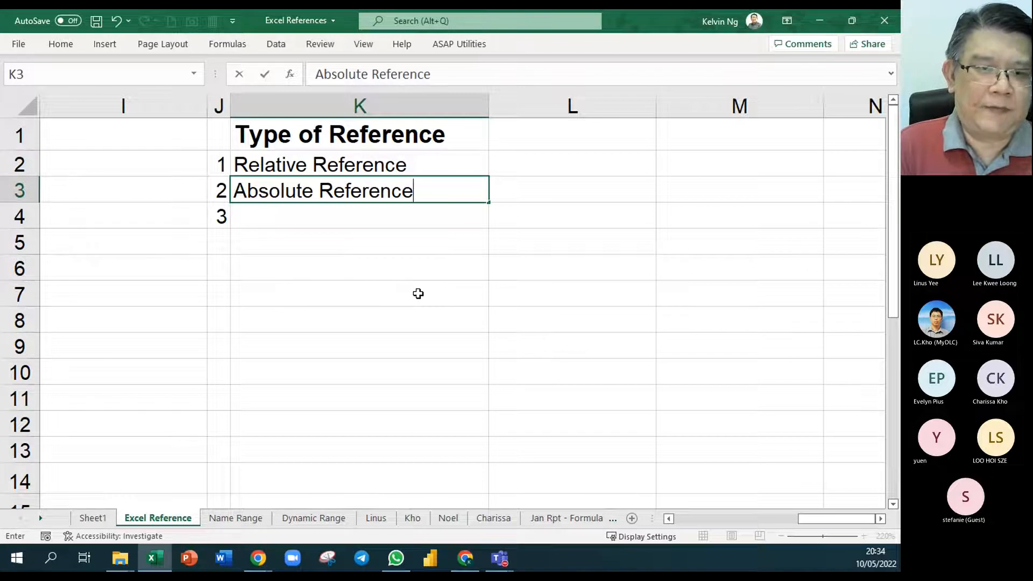
pyautogui.press('Return')
pyautogui.write('Mix')
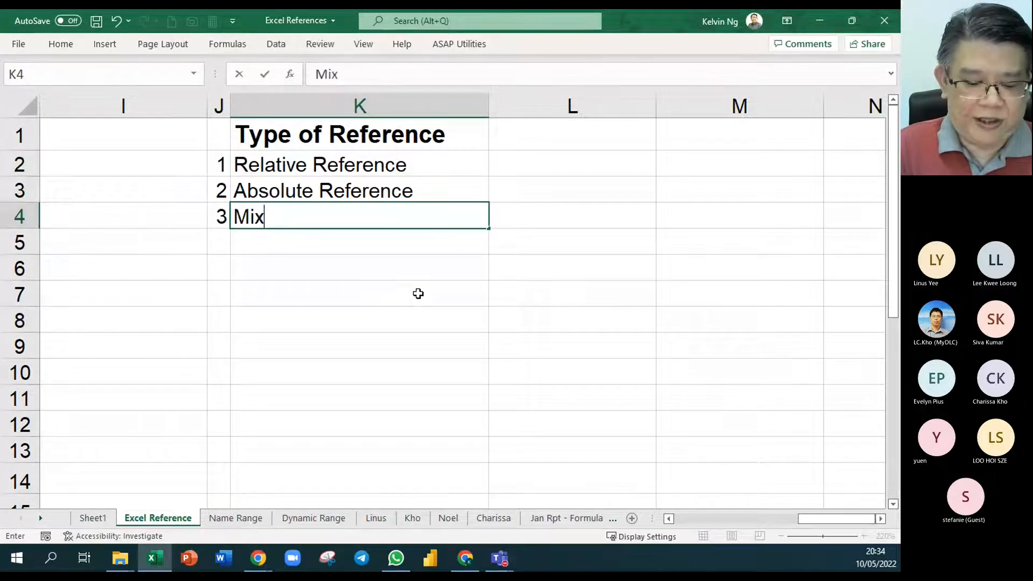
pyautogui.write('ed References')
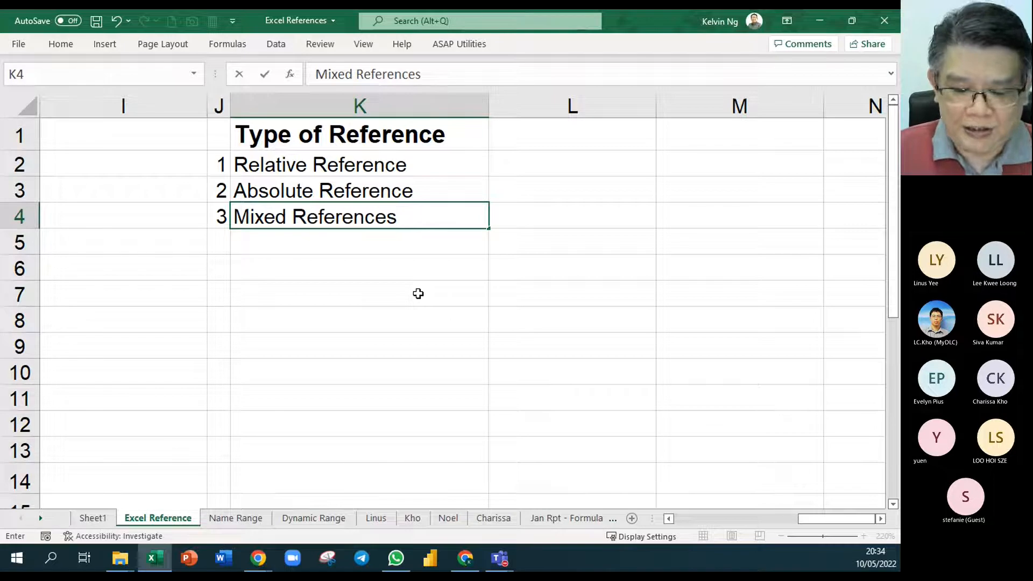
pyautogui.press('Return')
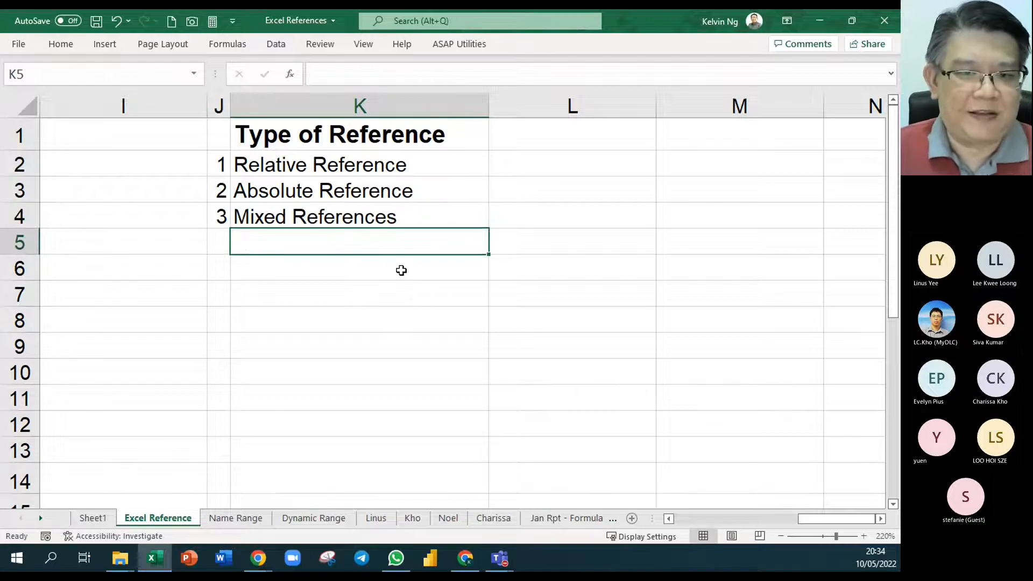
# - Examine the sales report's layout, including the product descriptions and the product codes in C3:C13
pyautogui.moveTo(669, 518); pyautogui.dragTo(669, 519)
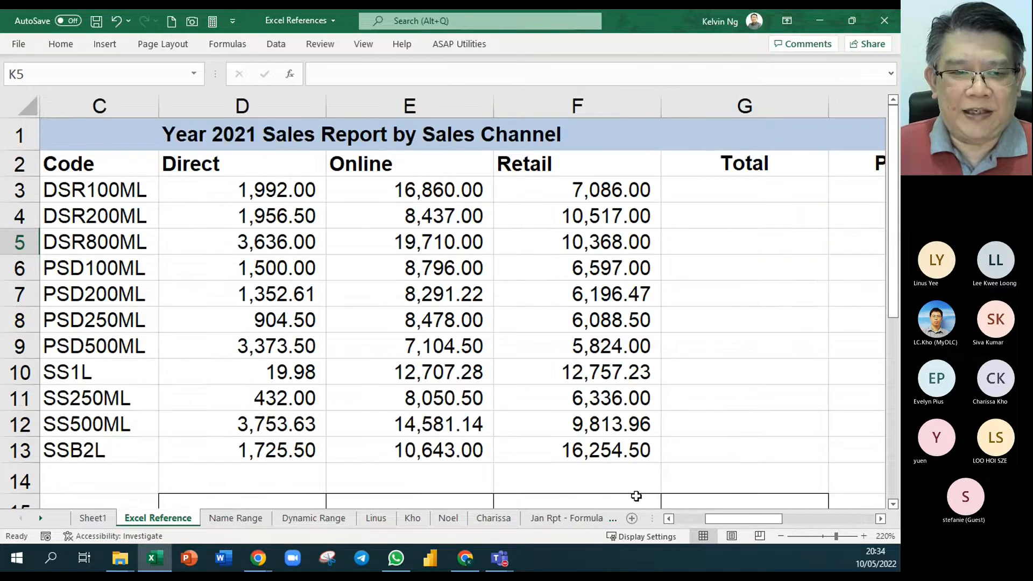
pyautogui.scroll(-3, 636, 496)
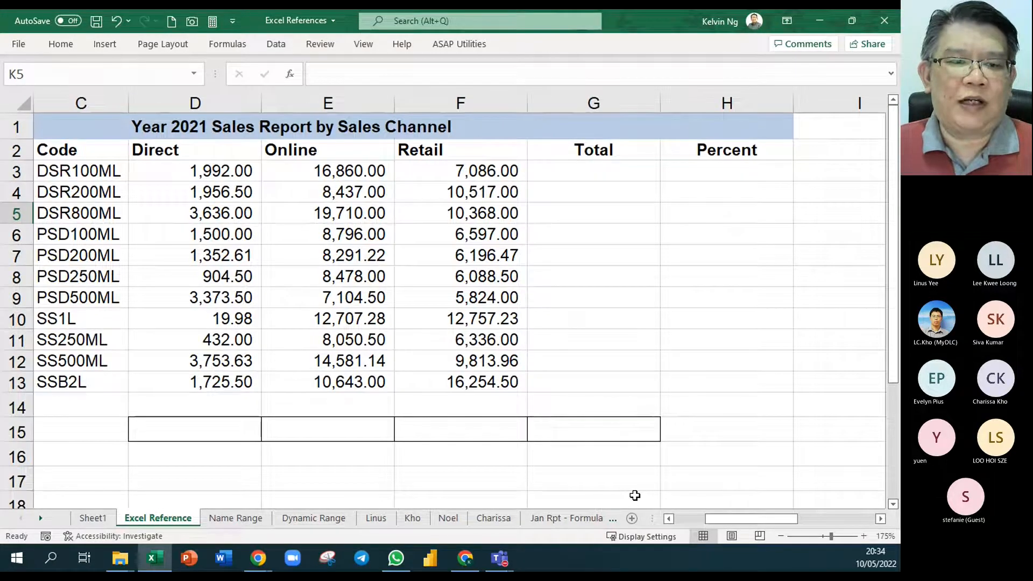
pyautogui.scroll(-1, 599, 468)
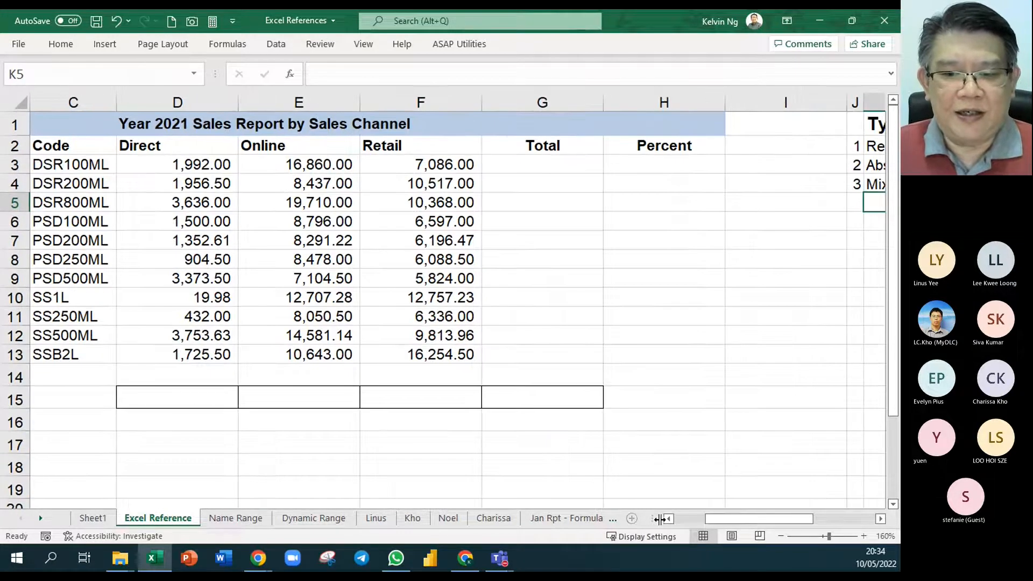
pyautogui.moveTo(712, 520); pyautogui.dragTo(694, 522)
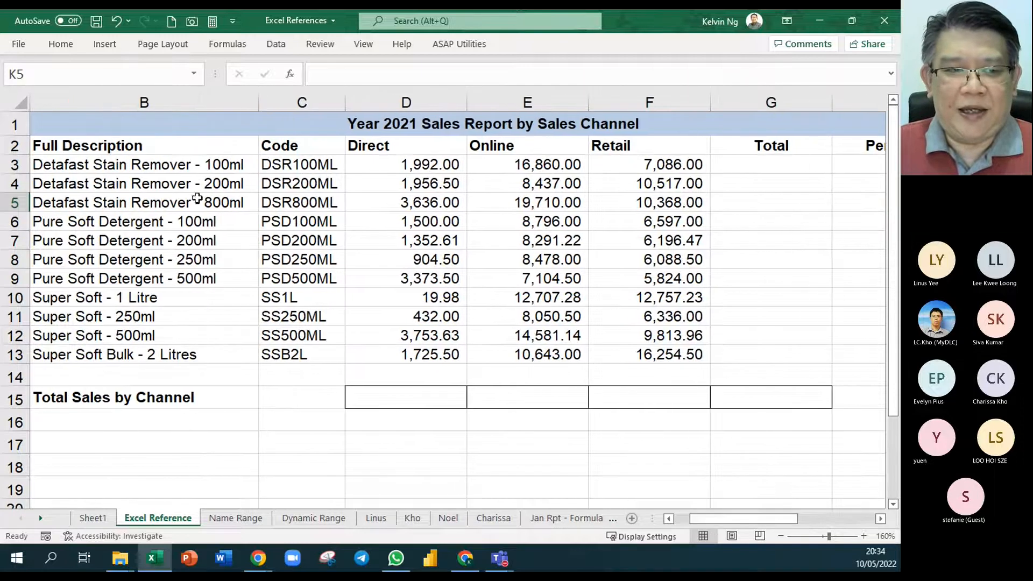
pyautogui.click(181, 149)
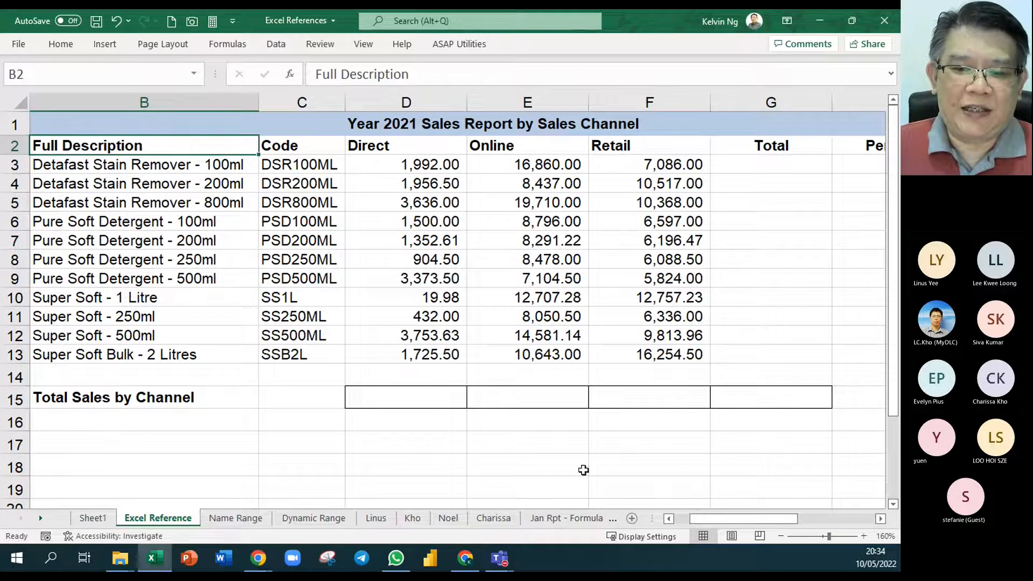
pyautogui.moveTo(714, 520); pyautogui.dragTo(698, 520)
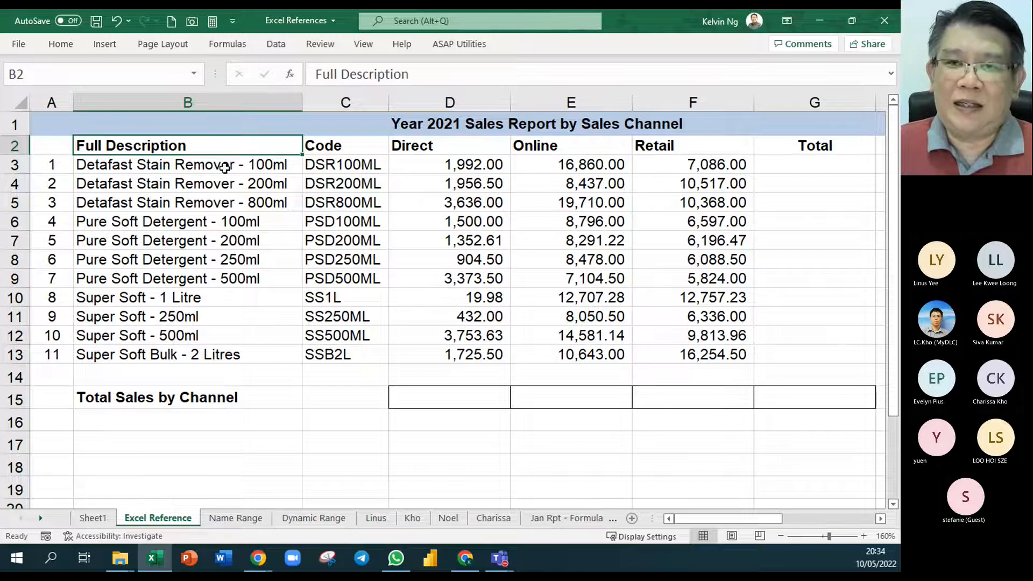
pyautogui.moveTo(366, 162); pyautogui.dragTo(365, 350)
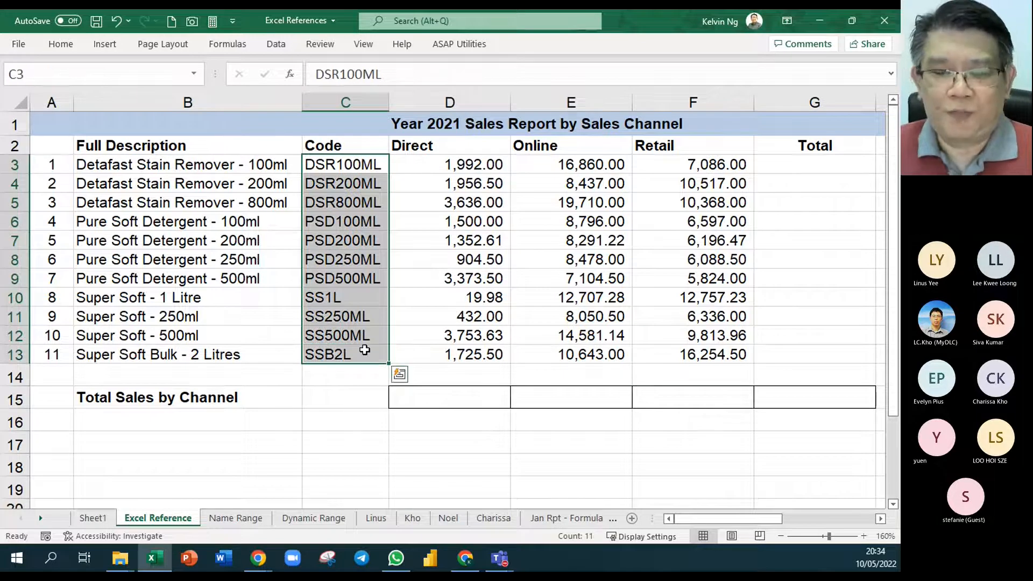
# - Centre the Direct, Online and Retail column headings in D2:F2
pyautogui.moveTo(458, 150); pyautogui.dragTo(640, 149)
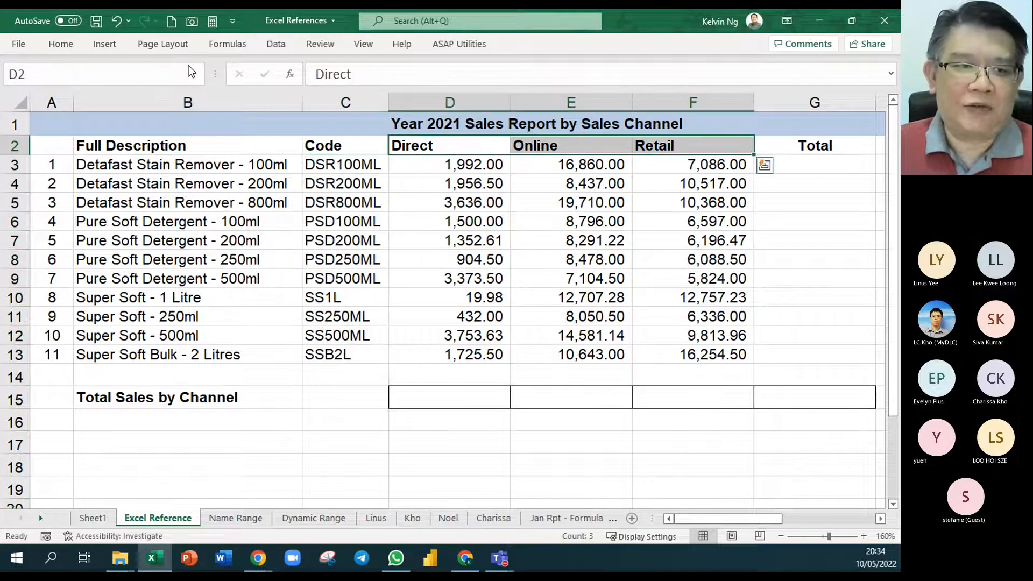
pyautogui.click(61, 44)
pyautogui.click(261, 92)
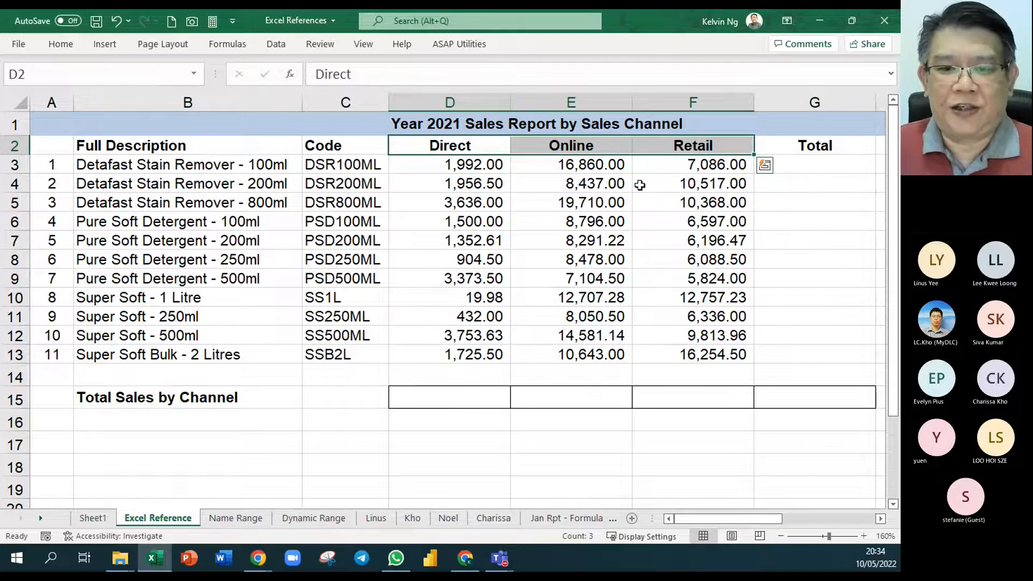
# - Review the product sales figures in the Direct, Online and Retail columns one after another
pyautogui.moveTo(449, 164); pyautogui.dragTo(468, 355)
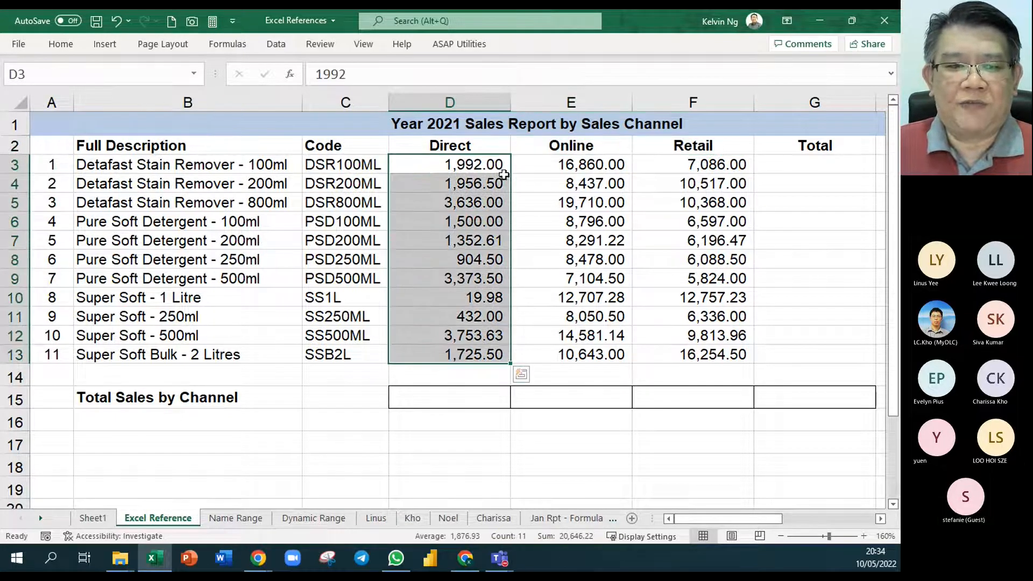
pyautogui.moveTo(549, 165); pyautogui.dragTo(554, 278)
pyautogui.moveTo(673, 173); pyautogui.dragTo(685, 328)
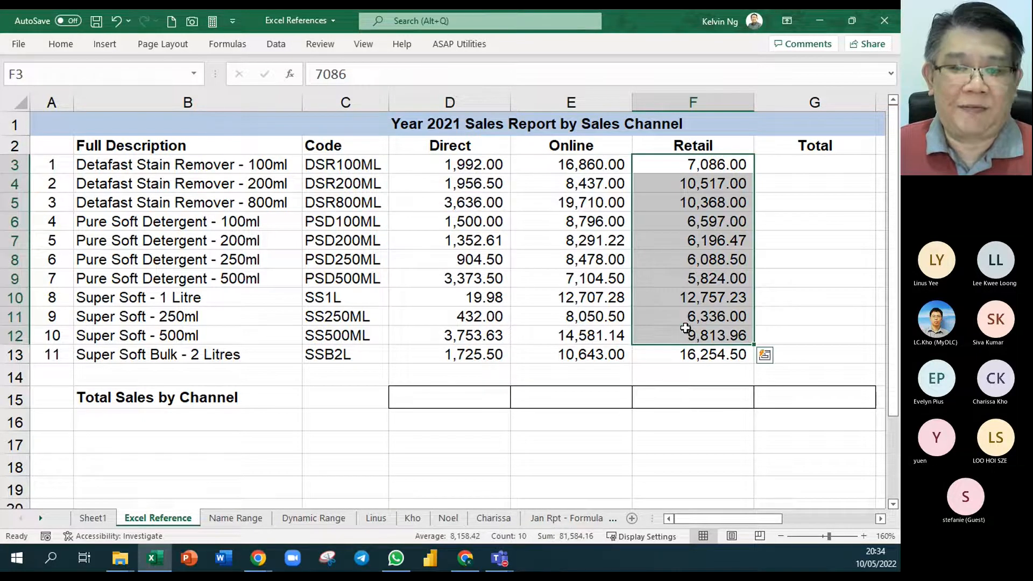
# - Insert an AutoSum formula, =SUM(D3:F3), in the first product's Total cell G3, keeping the ribbon expanded
pyautogui.click(881, 519)
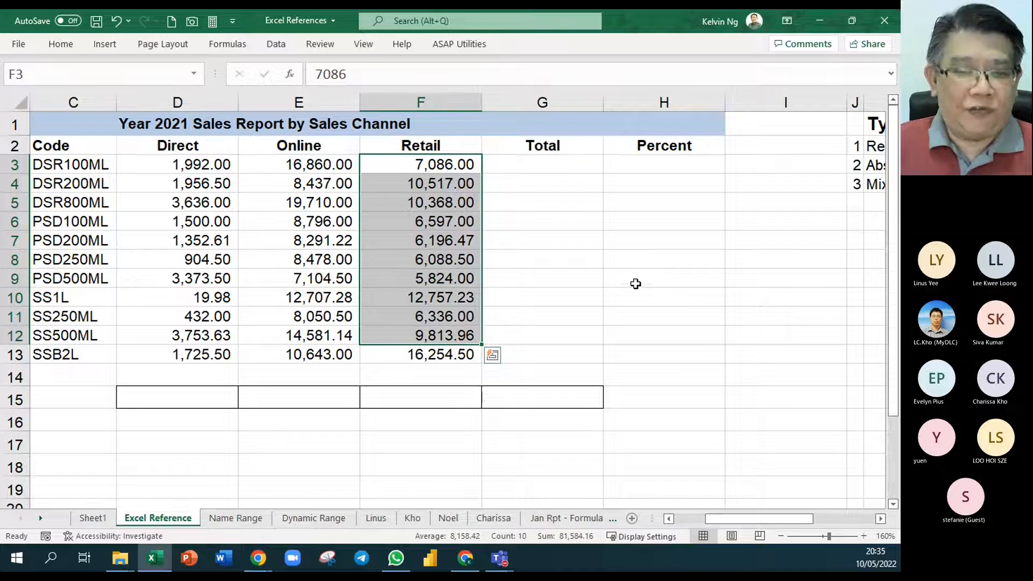
pyautogui.click(554, 163)
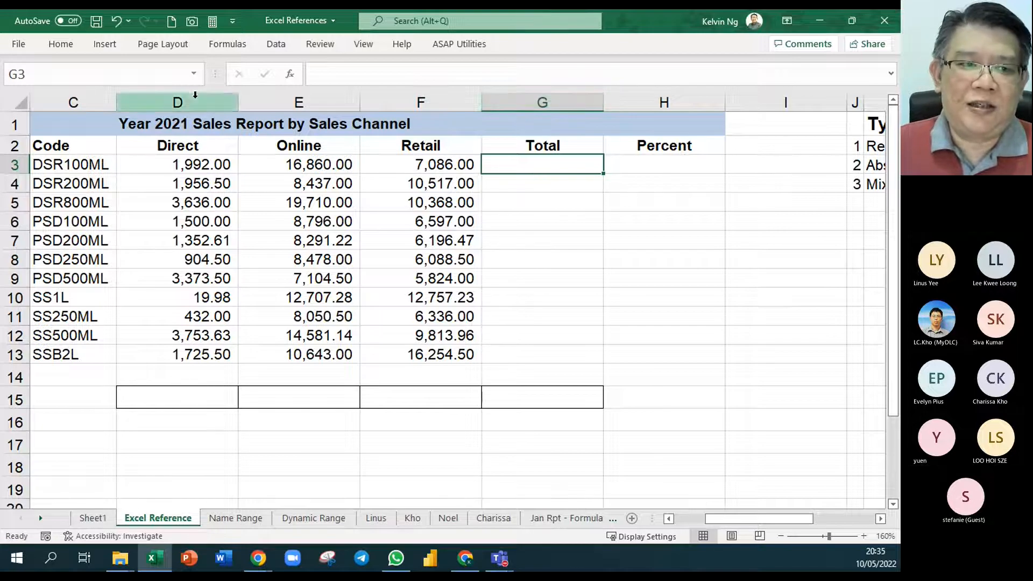
pyautogui.click(68, 48)
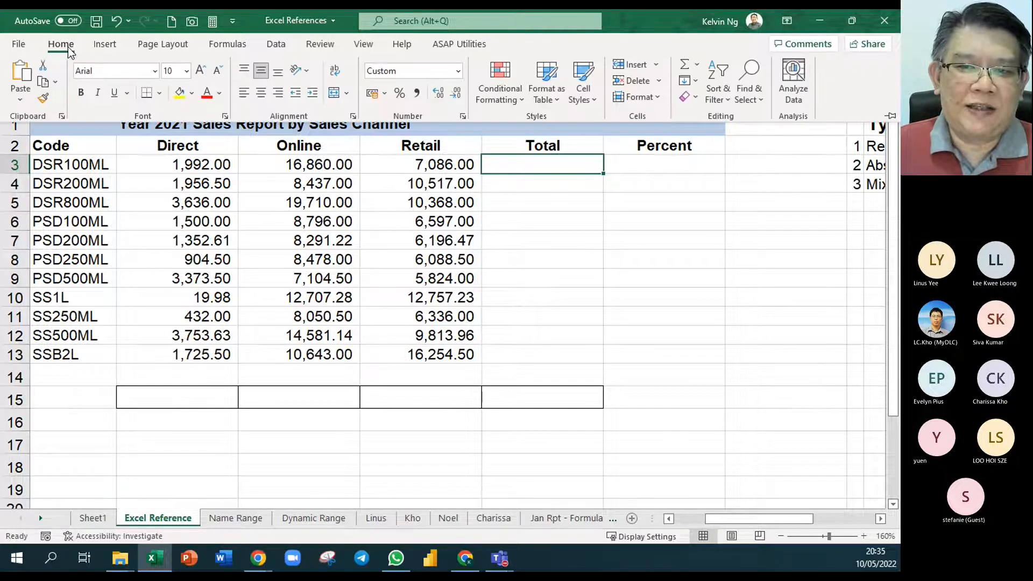
pyautogui.click(698, 69)
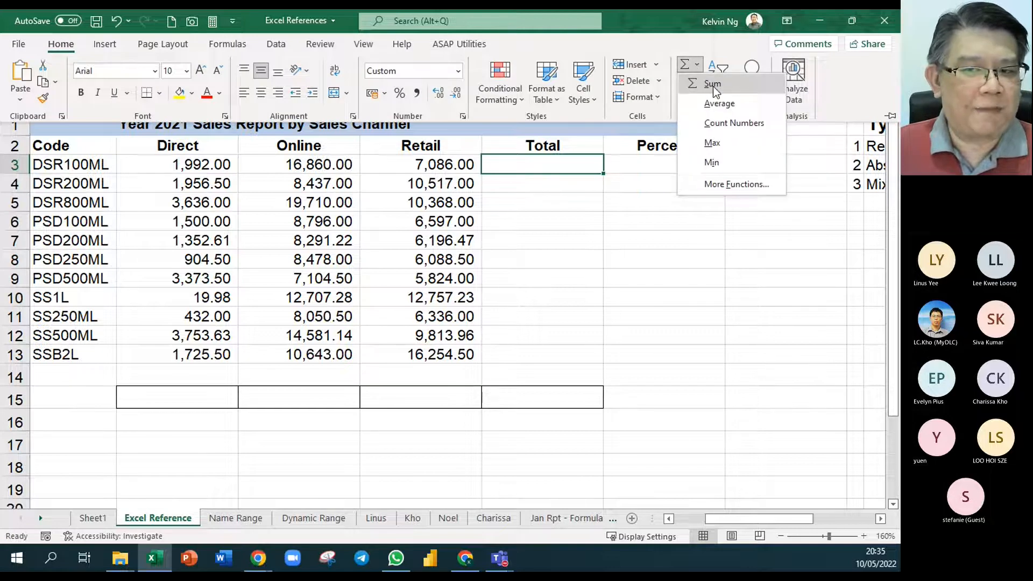
pyautogui.click(692, 48)
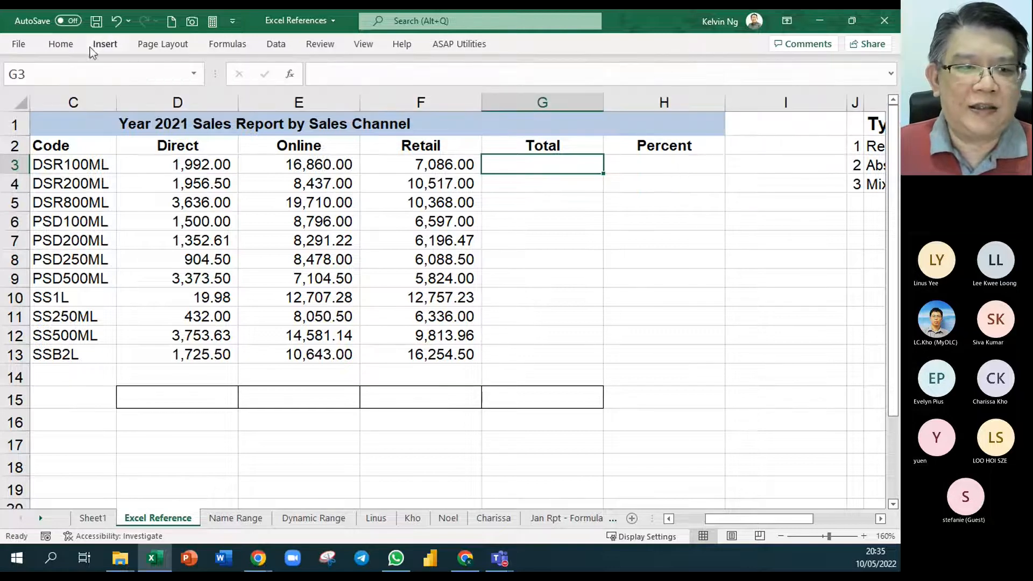
pyautogui.doubleClick(70, 47)
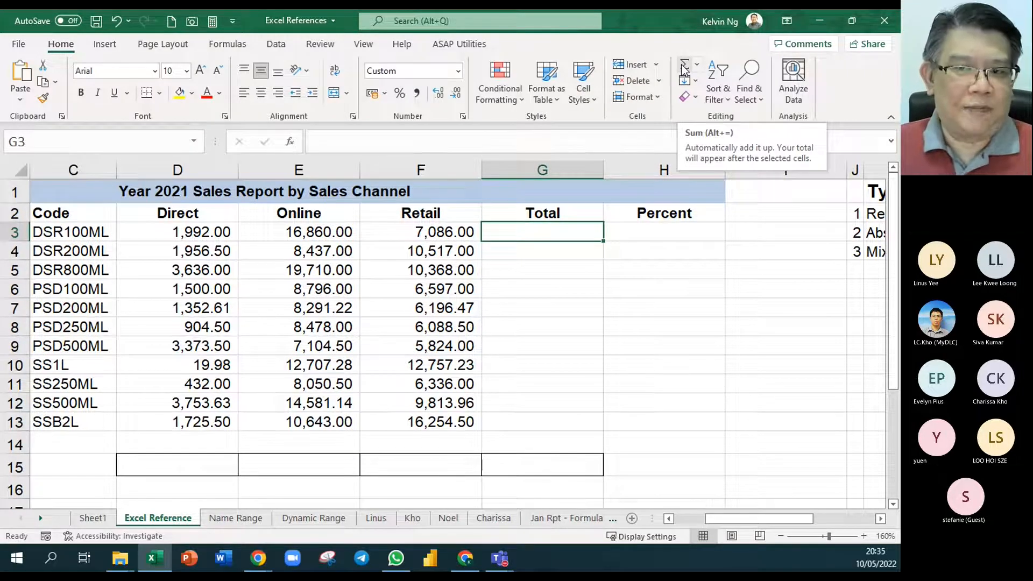
pyautogui.click(684, 67)
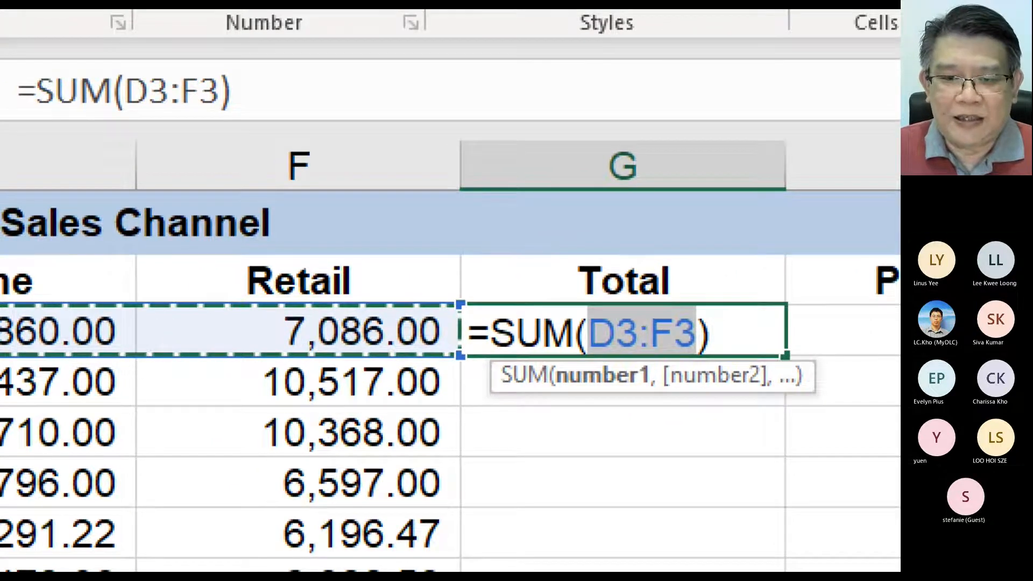
# - Annotate the magnified SUM formula with red arrows to D3 and F3, labelled "Start" and "End"
pyautogui.moveTo(590, 308); pyautogui.dragTo(516, 253)
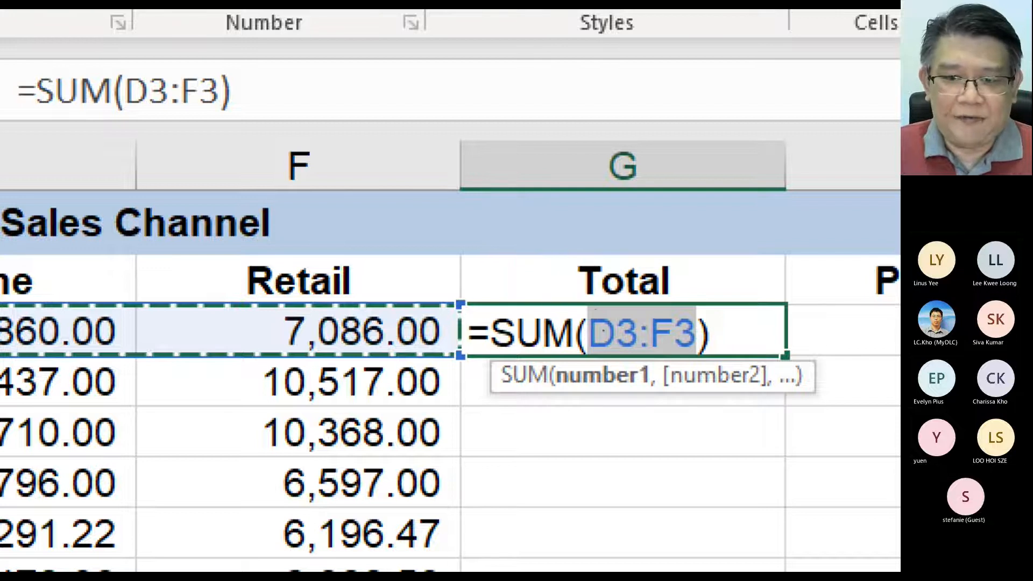
pyautogui.moveTo(594, 312); pyautogui.dragTo(515, 237)
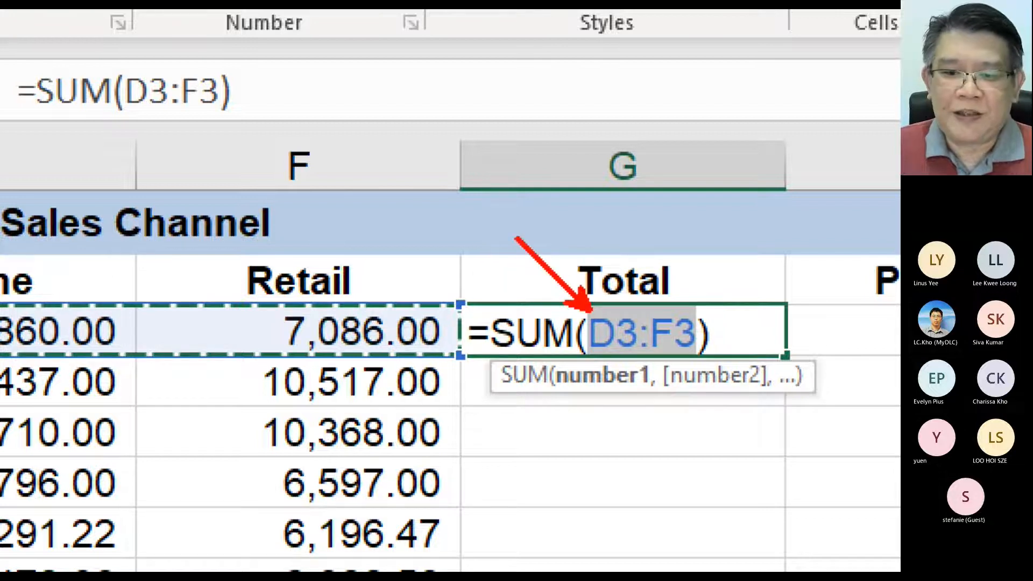
pyautogui.moveTo(672, 353); pyautogui.dragTo(693, 425)
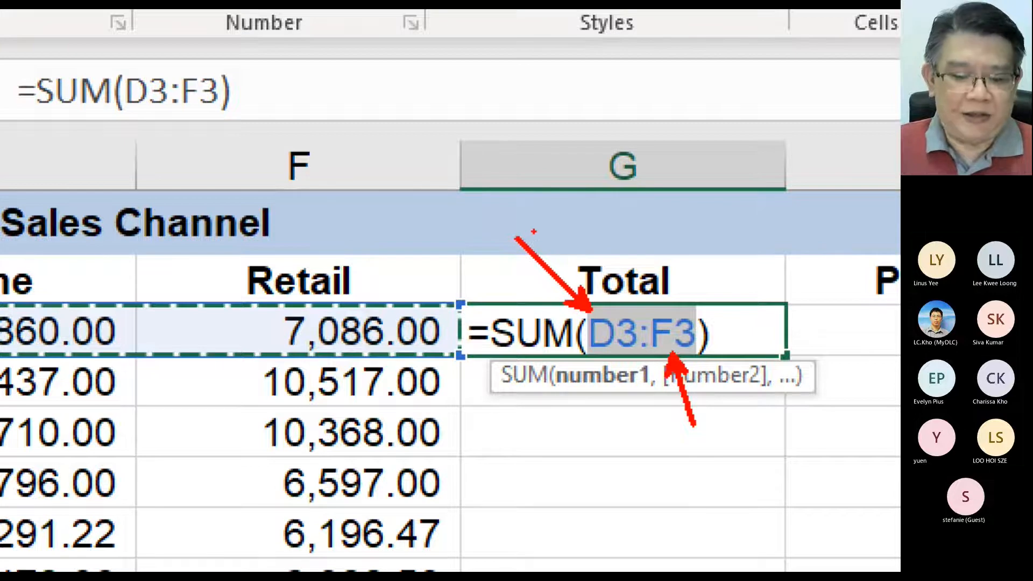
pyautogui.click(533, 231)
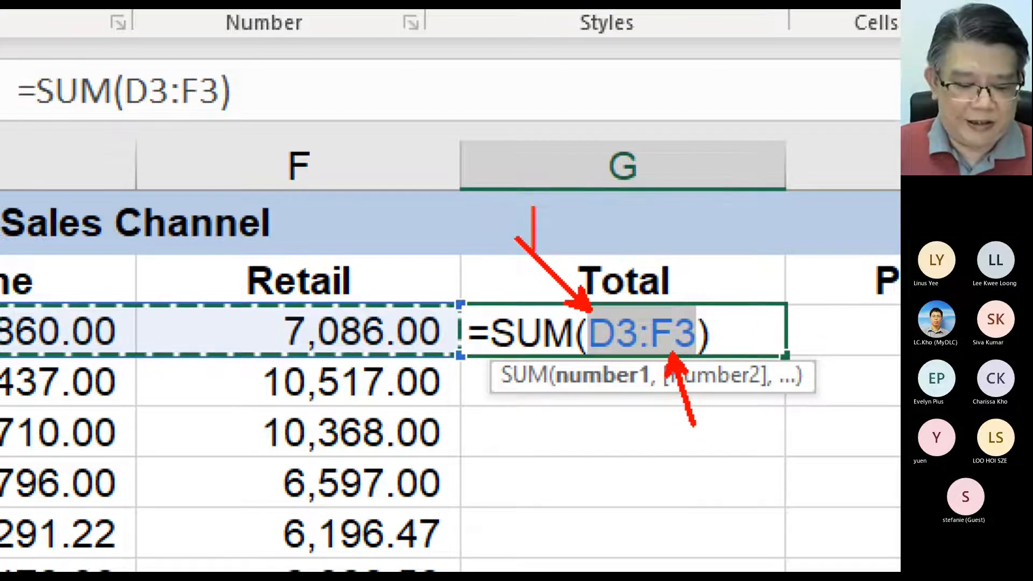
pyautogui.write('Start')
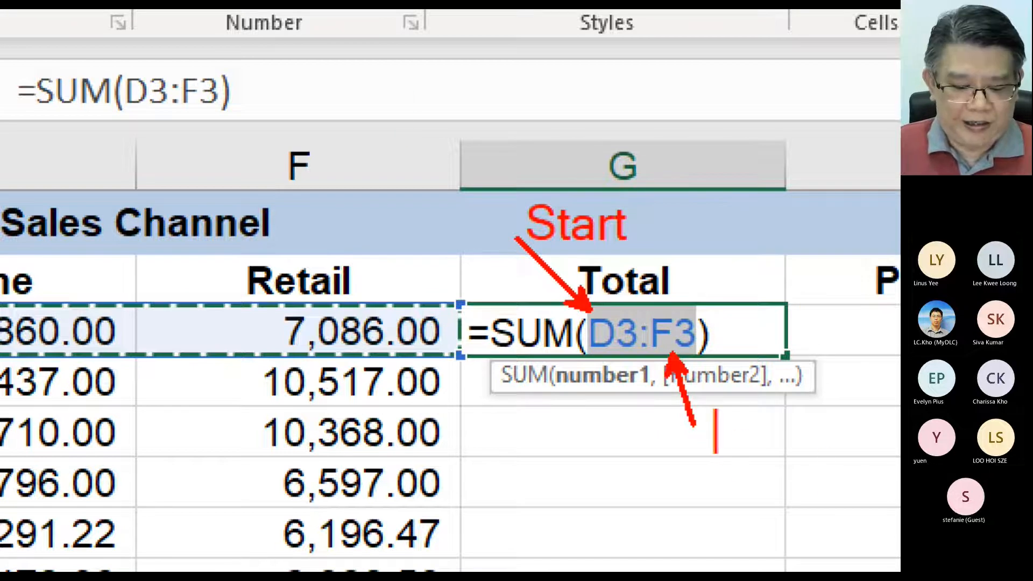
pyautogui.write('End')
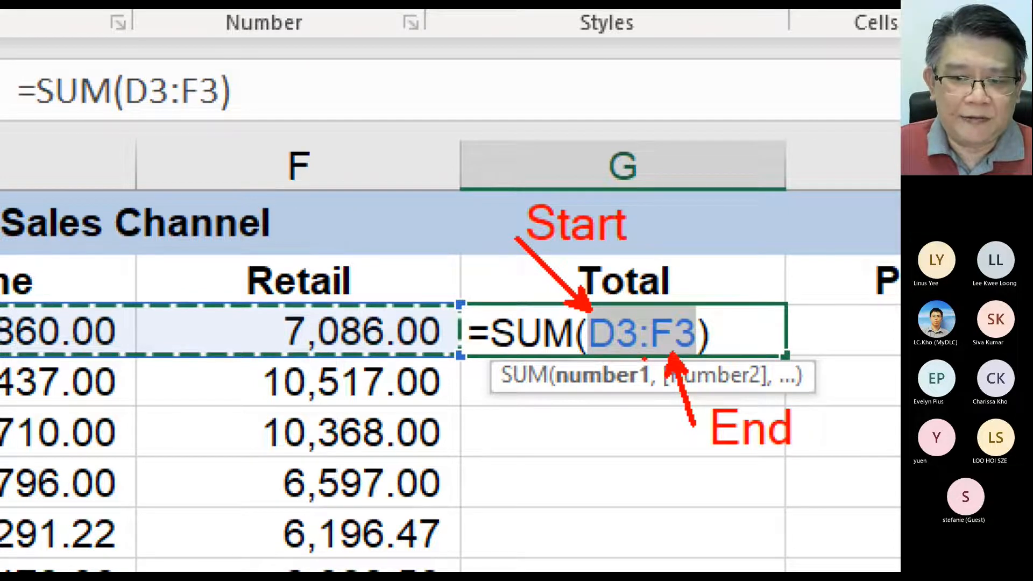
# - Point a red arrow at the colon in the magnified SUM formula and label it ": till"
pyautogui.moveTo(561, 449); pyautogui.dragTo(639, 355)
pyautogui.write('t')
pyautogui.write(':')
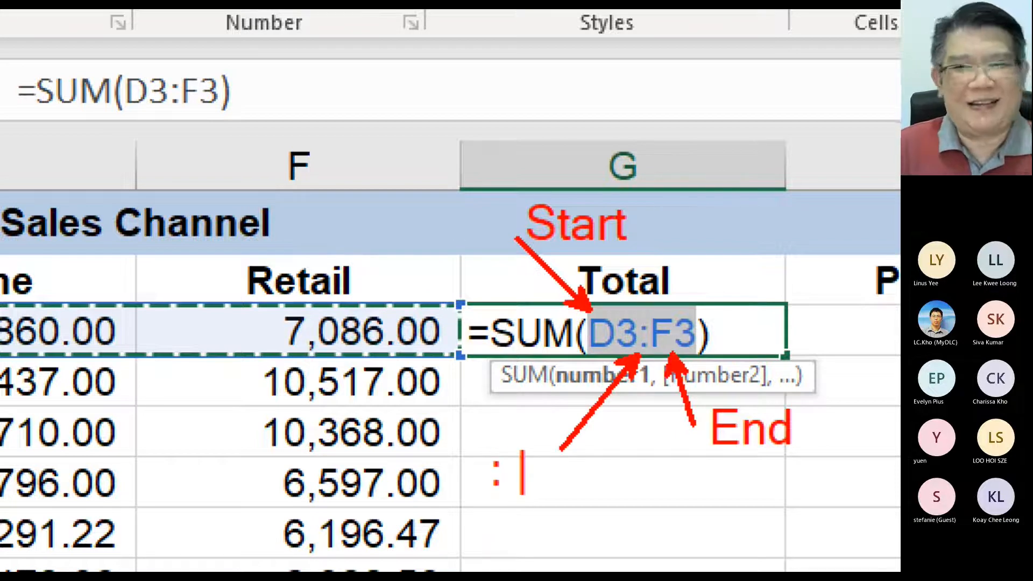
pyautogui.write('until')
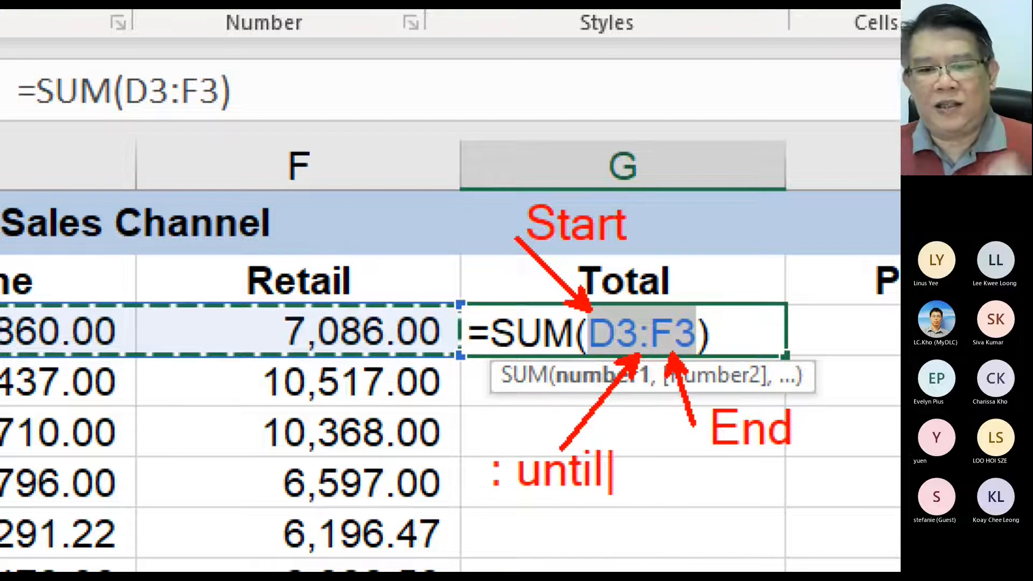
pyautogui.press('BackSpace')
pyautogui.press('BackSpace')
pyautogui.press('BackSpace')
pyautogui.press('BackSpace')
pyautogui.press('BackSpace')
pyautogui.press('BackSpace')
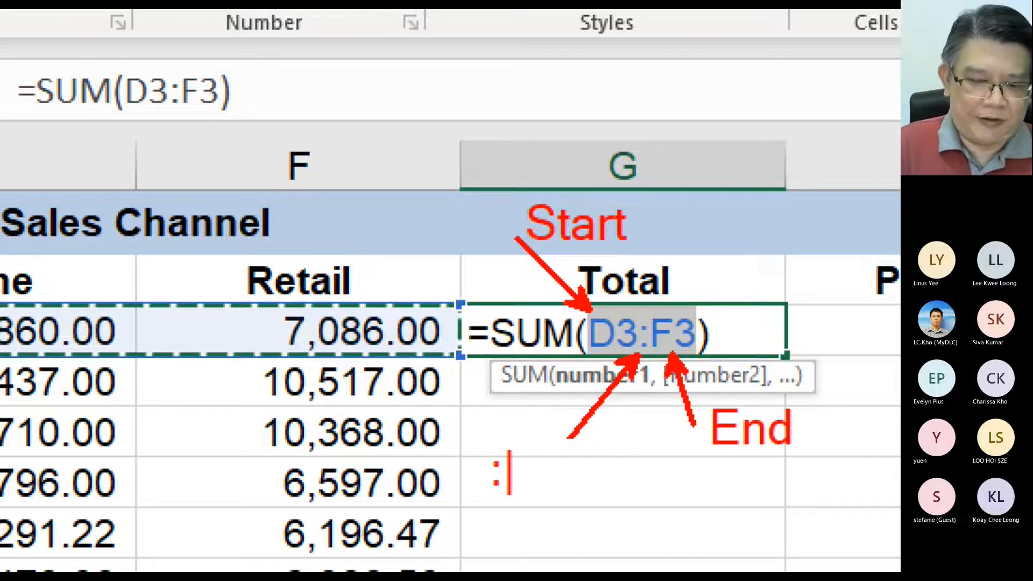
pyautogui.write('to')
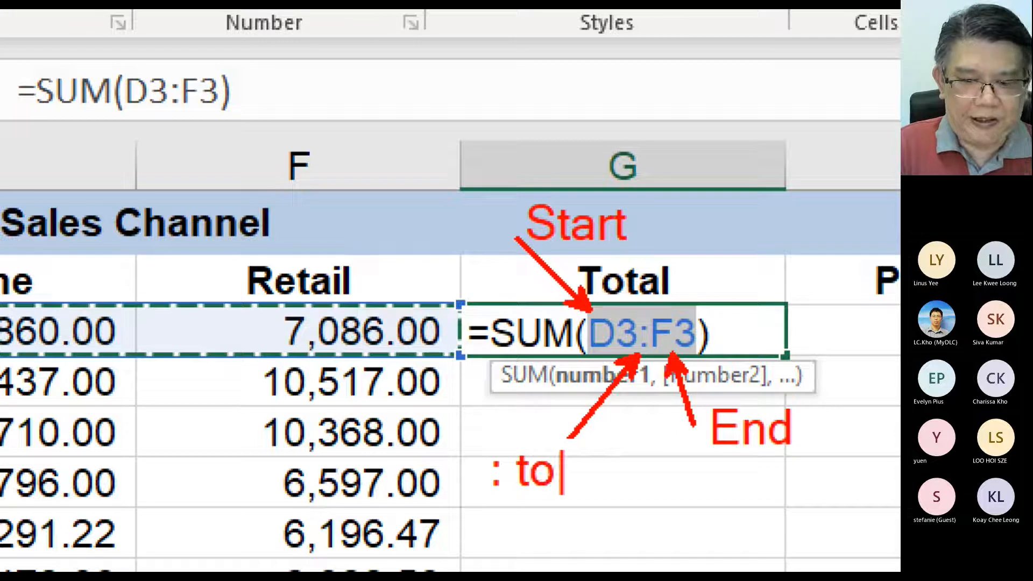
pyautogui.press('BackSpace')
pyautogui.write('ill')
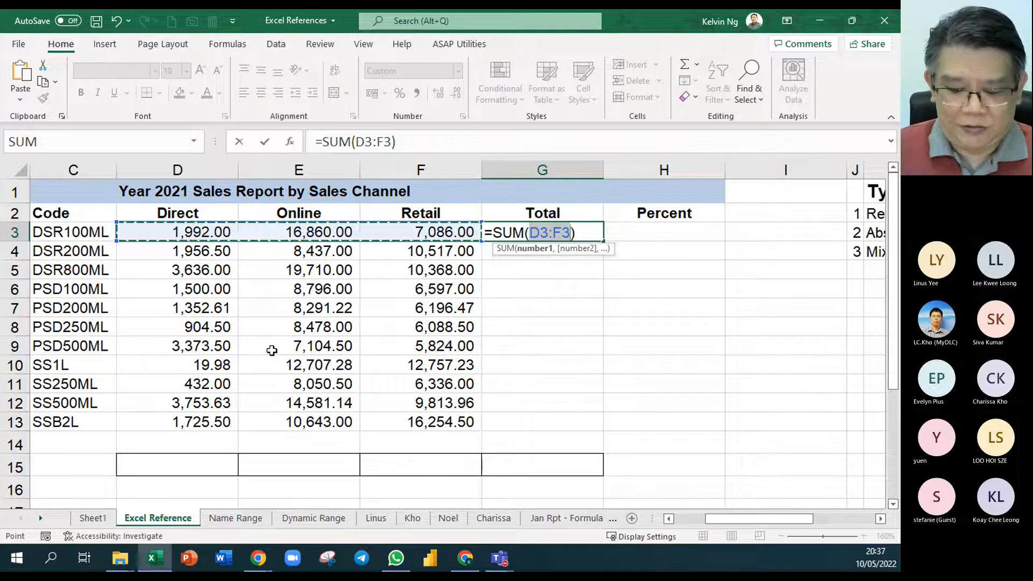
# - Confirm the formula =SUM(D3:F3) in the first product's Total cell G3
pyautogui.press('Return')
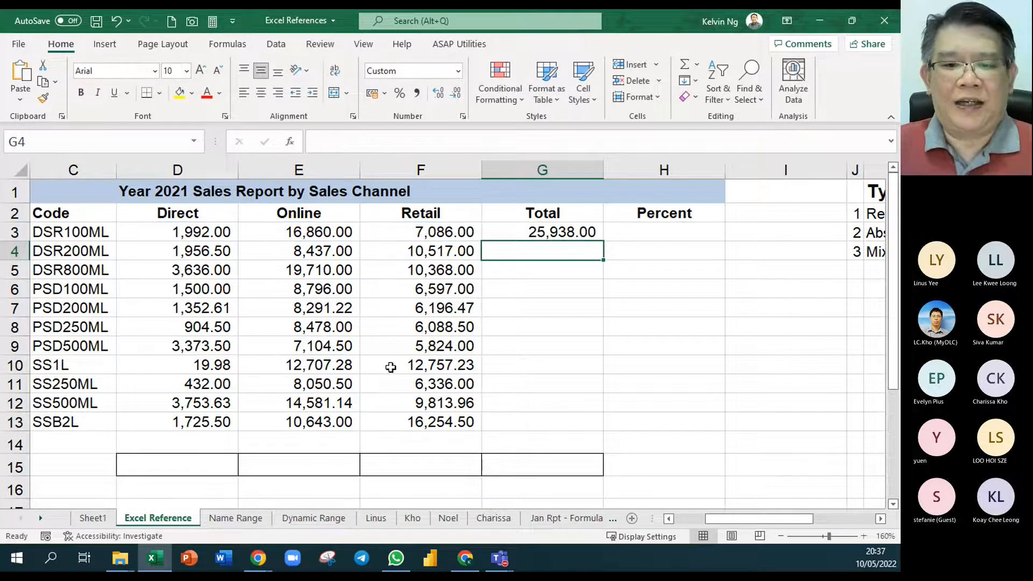
pyautogui.click(563, 233)
pyautogui.click(653, 233)
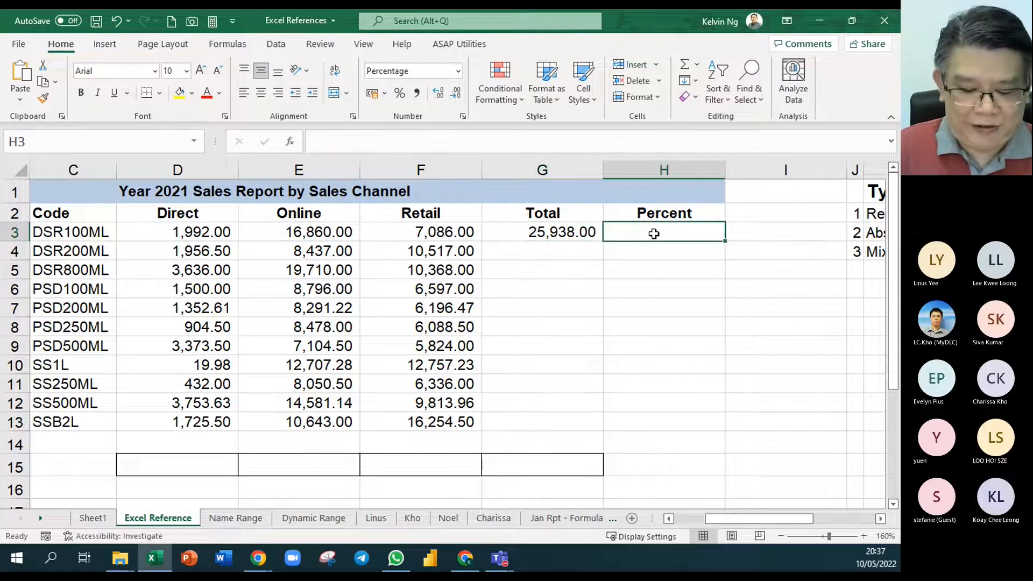
pyautogui.write('=fomr')
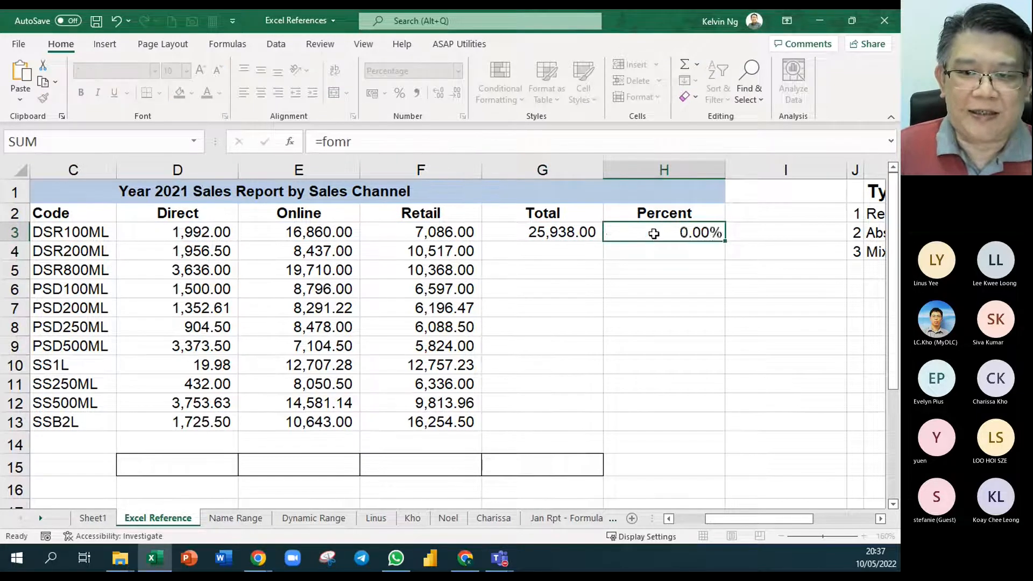
pyautogui.press('Tab')
# - Display the text of G3's formula in H3 with =FORMULATEXT(G3)
pyautogui.click(653, 233)
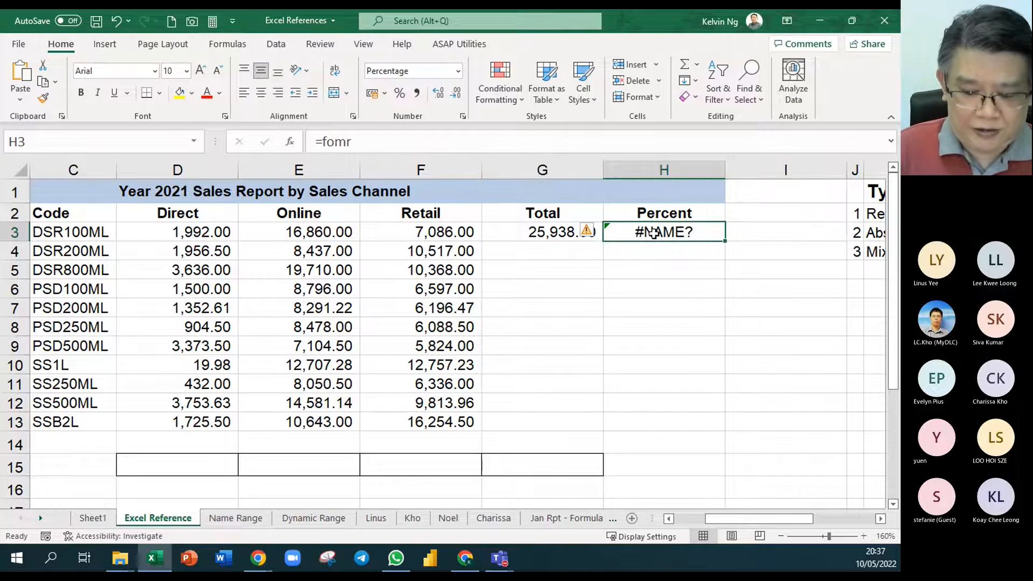
pyautogui.write('=form')
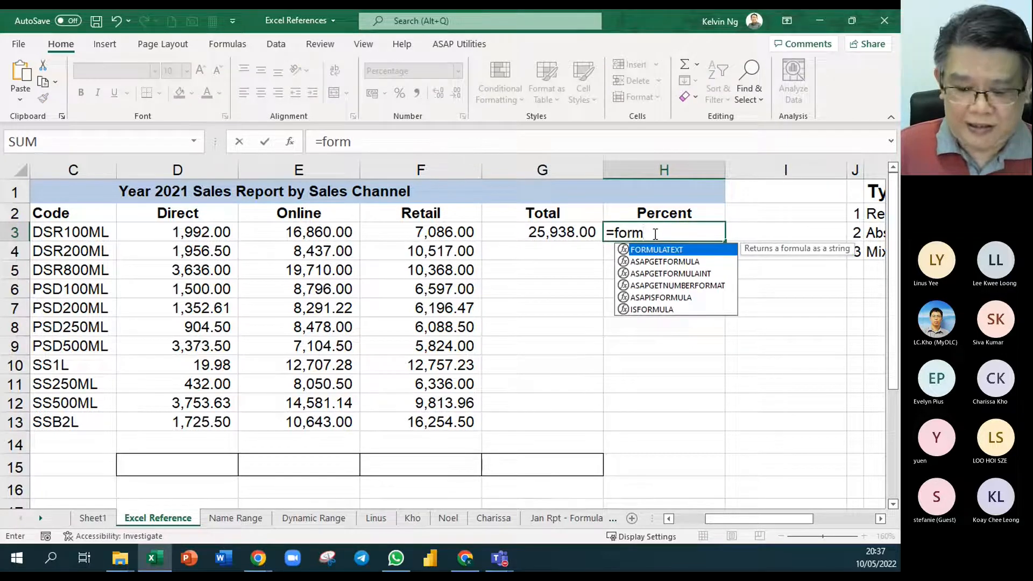
pyautogui.press('Tab')
pyautogui.press('Left')
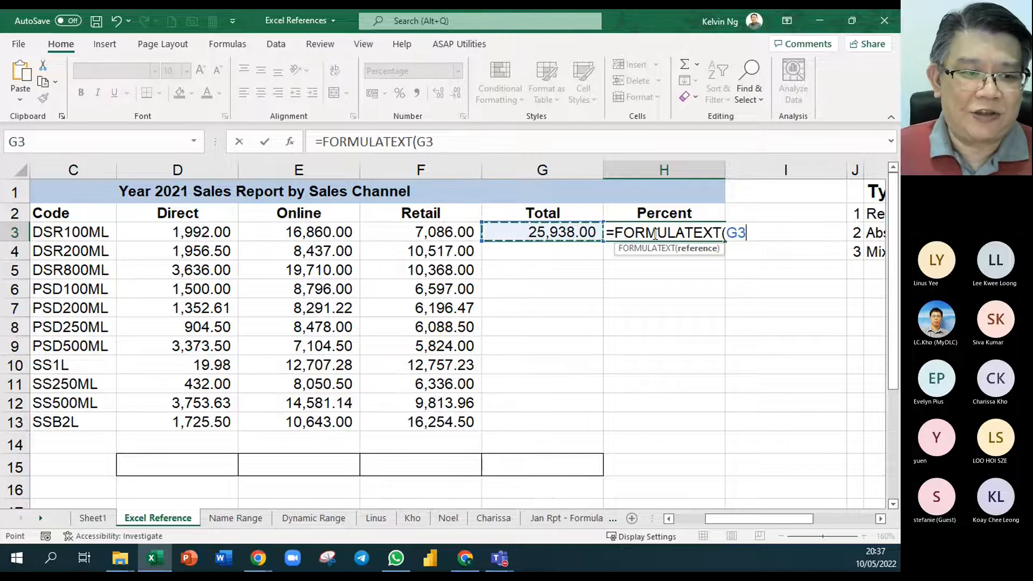
pyautogui.press('Return')
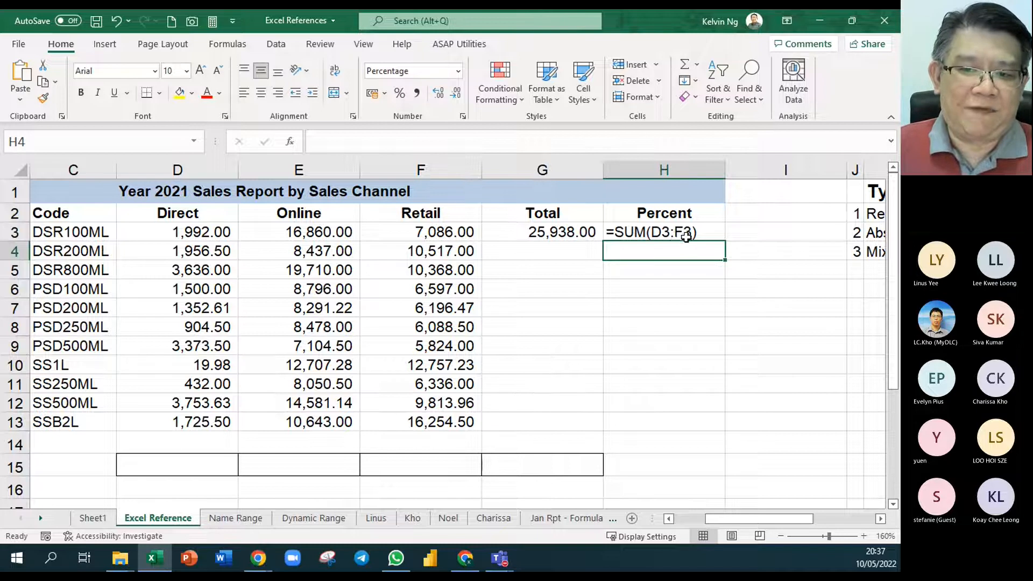
pyautogui.click(684, 237)
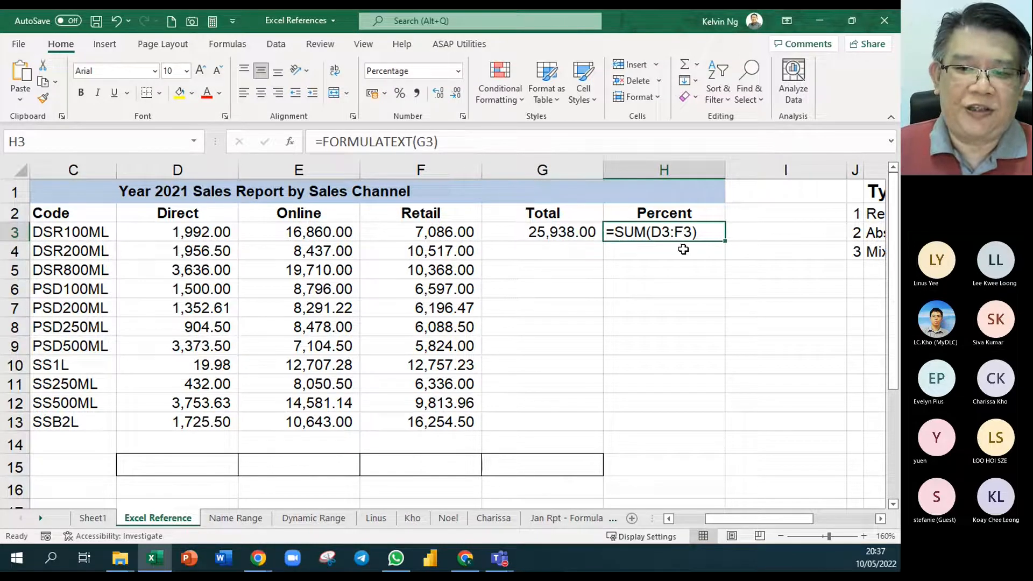
# - Fill the SUM formula from G3 down to G4 and open the copy in G4 to inspect its references
pyautogui.click(591, 234)
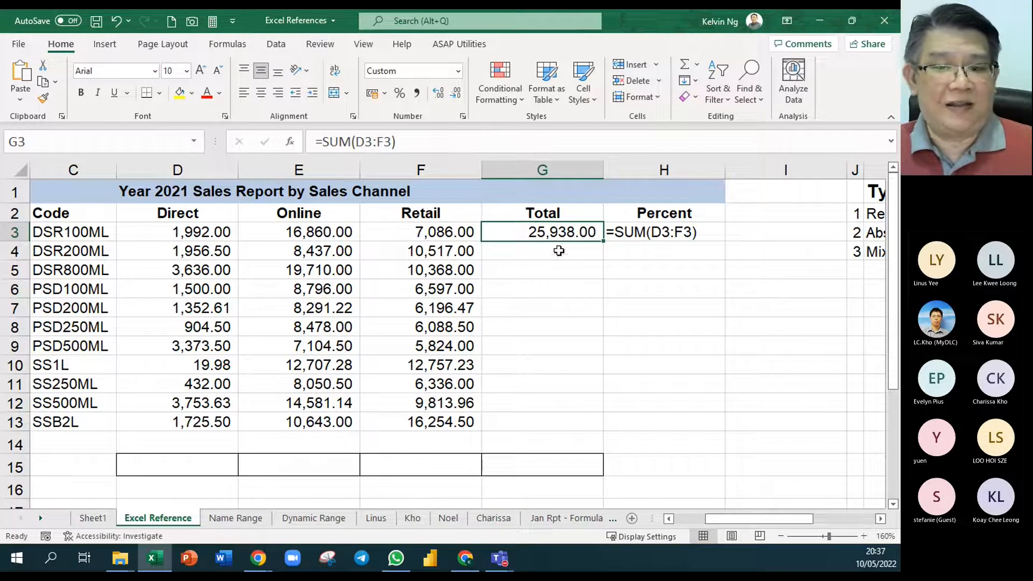
pyautogui.moveTo(604, 242); pyautogui.dragTo(605, 257)
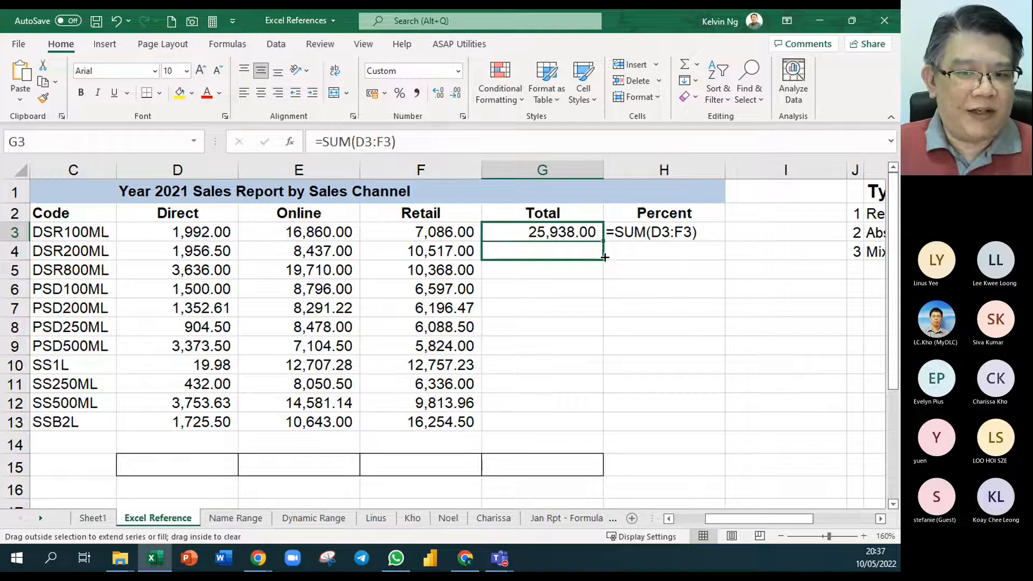
pyautogui.moveTo(605, 257); pyautogui.dragTo(604, 257)
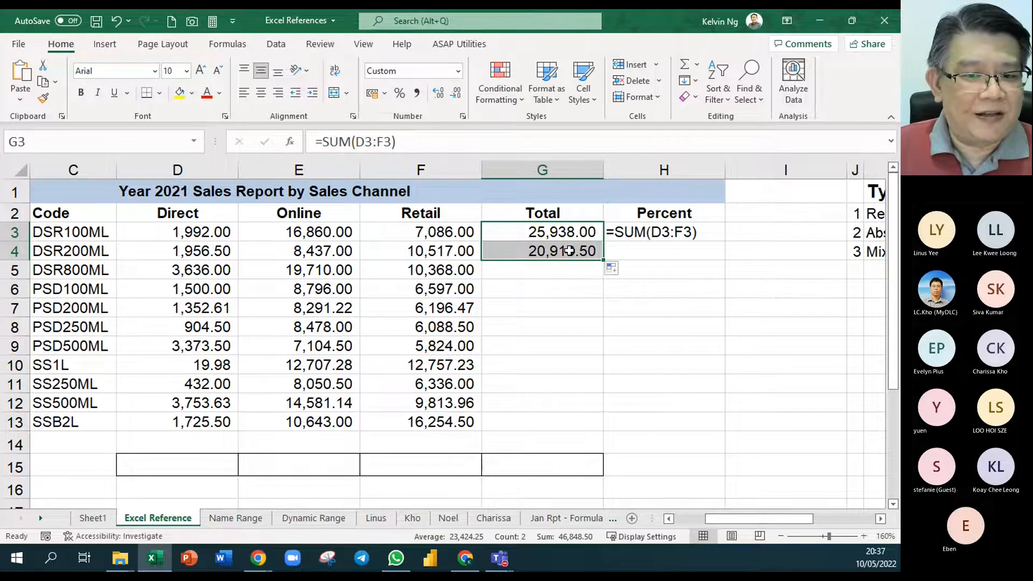
pyautogui.doubleClick(569, 251)
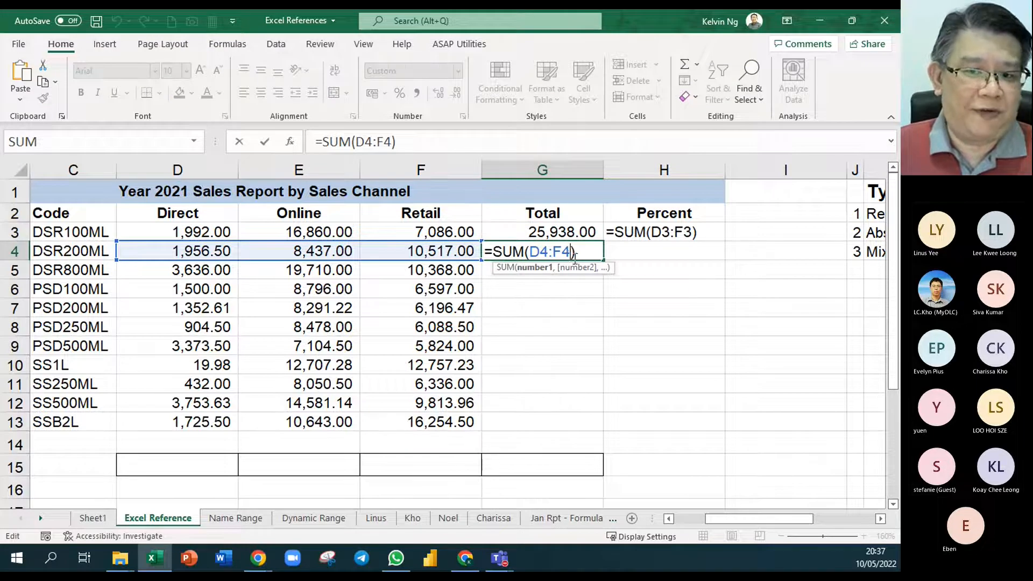
# - Fill the FORMULATEXT formula from H3 down to H4 beside the second product's total
pyautogui.click(697, 231)
pyautogui.moveTo(724, 240); pyautogui.dragTo(656, 256)
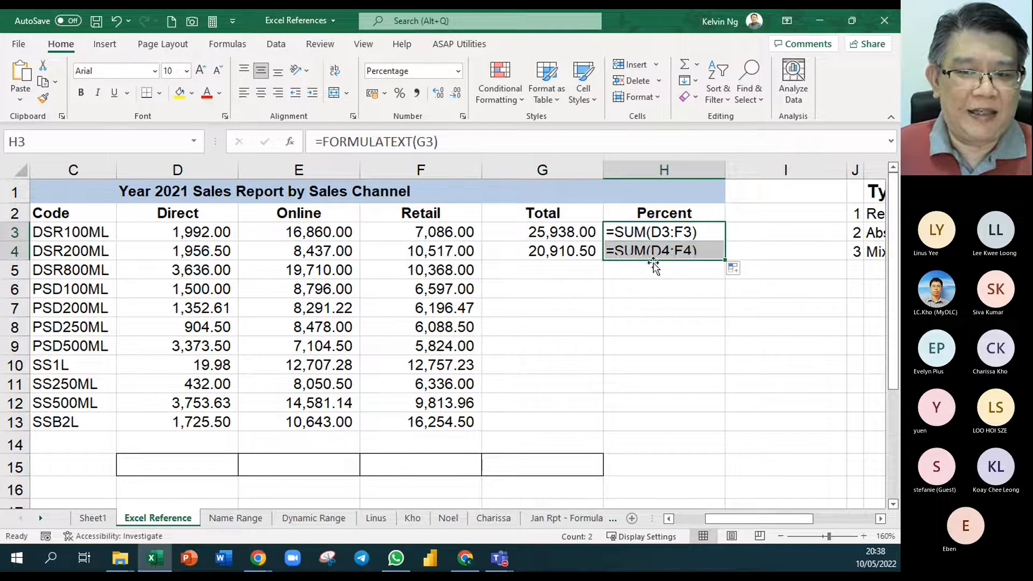
pyautogui.click(678, 354)
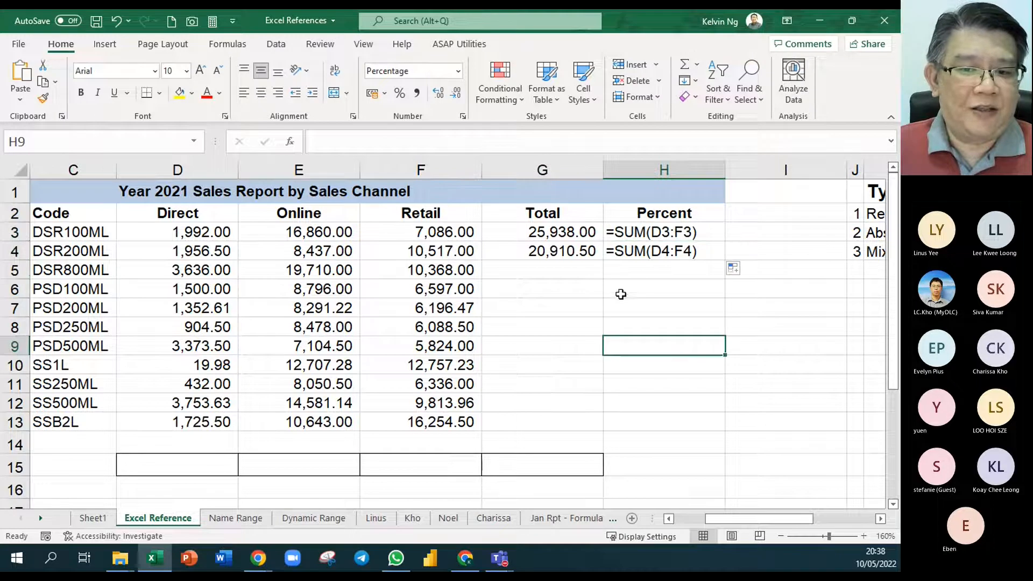
# - Fill the total and formula-text cells G4:H4 down together through row 13
pyautogui.moveTo(586, 256); pyautogui.dragTo(732, 426)
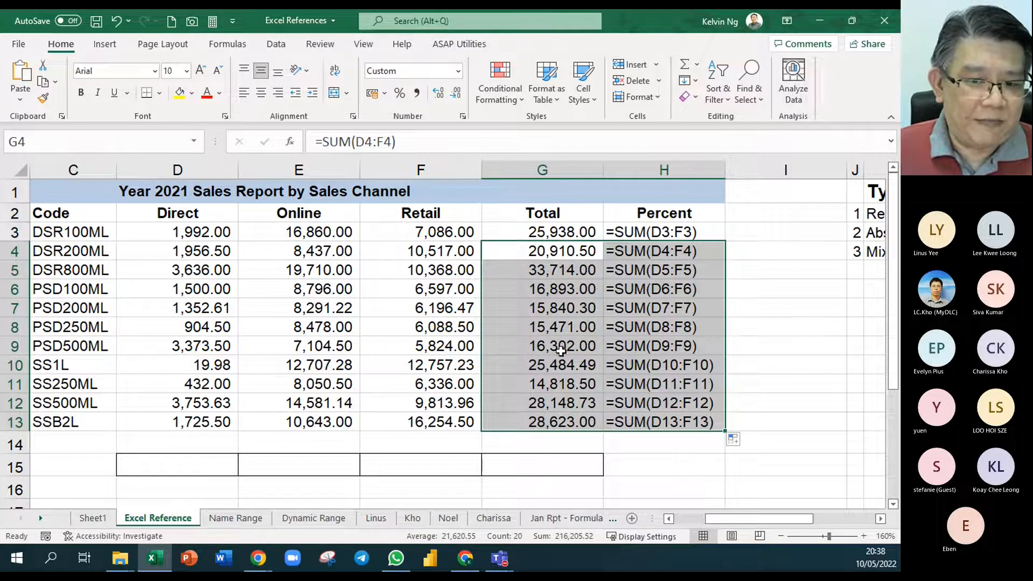
pyautogui.click(697, 253)
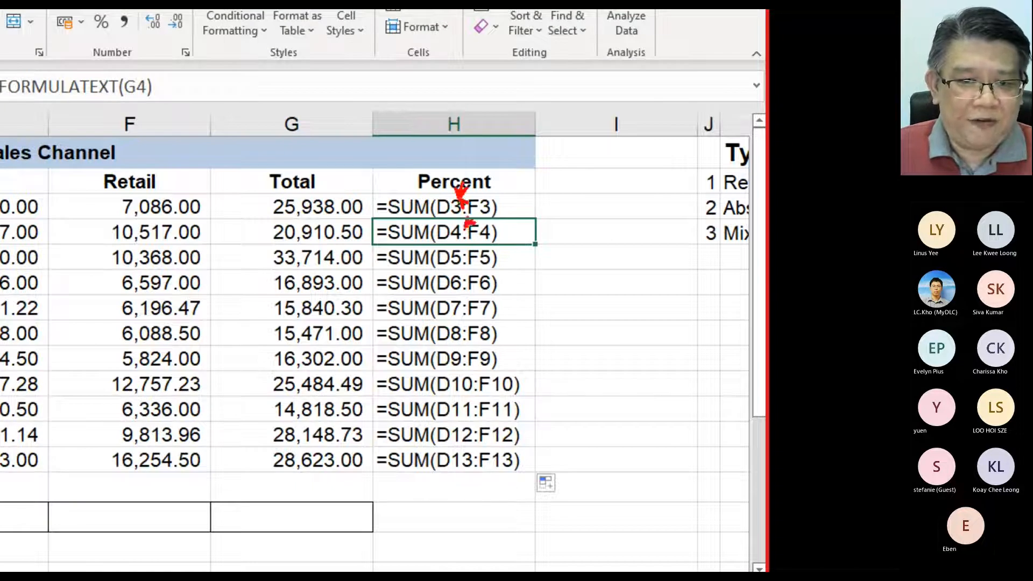
pyautogui.click(463, 252)
pyautogui.click(465, 278)
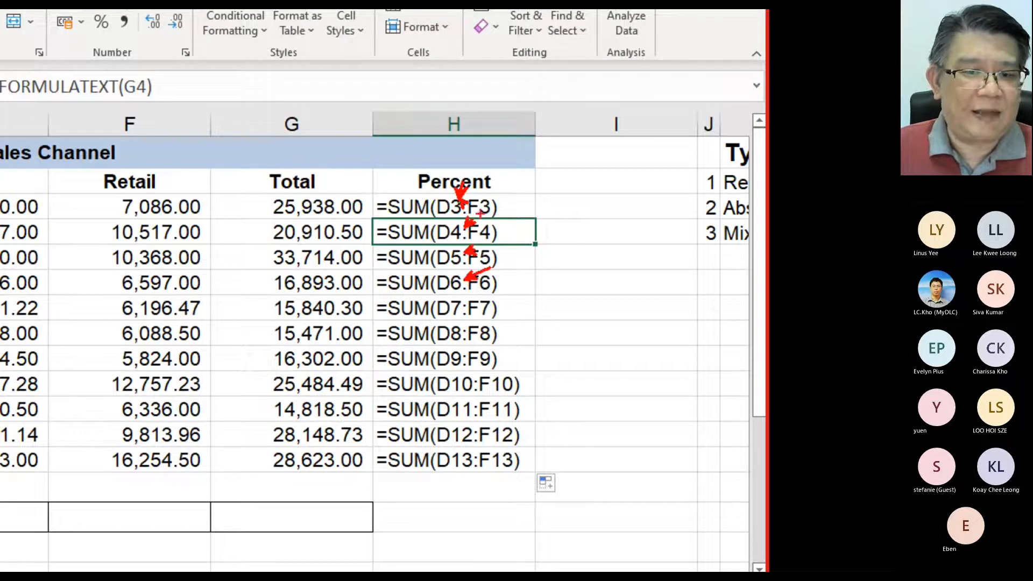
pyautogui.press('e')
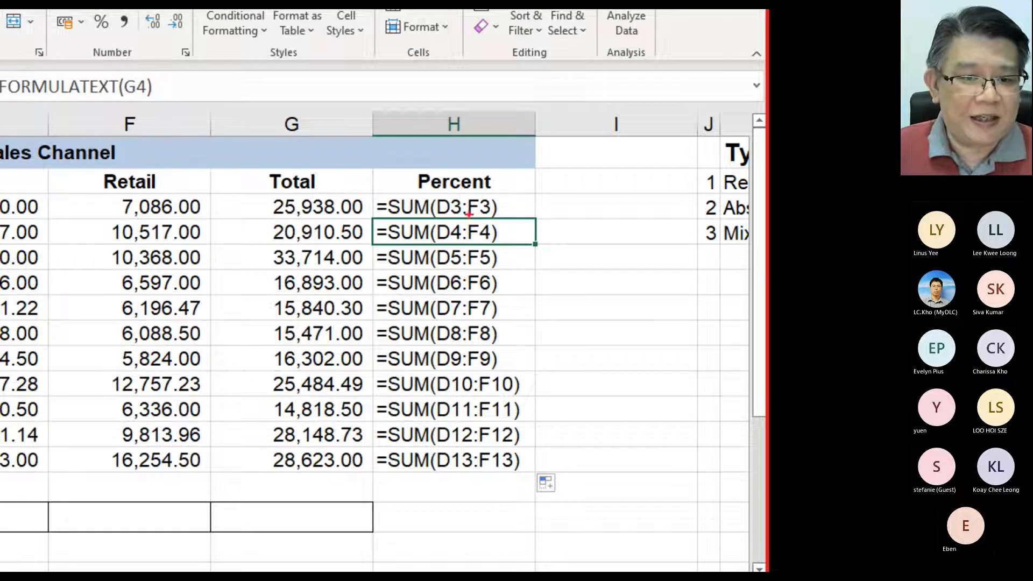
# - Draw long red downward arrows along the start references and beside the magnified formulas in column H, down to row 13
pyautogui.moveTo(434, 457); pyautogui.dragTo(436, 210)
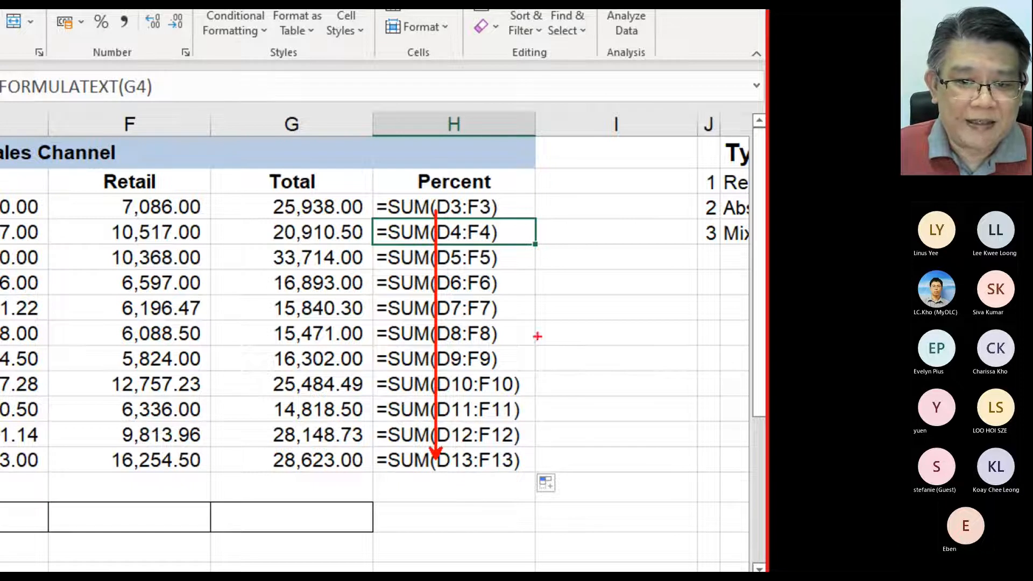
pyautogui.moveTo(540, 457); pyautogui.dragTo(533, 242)
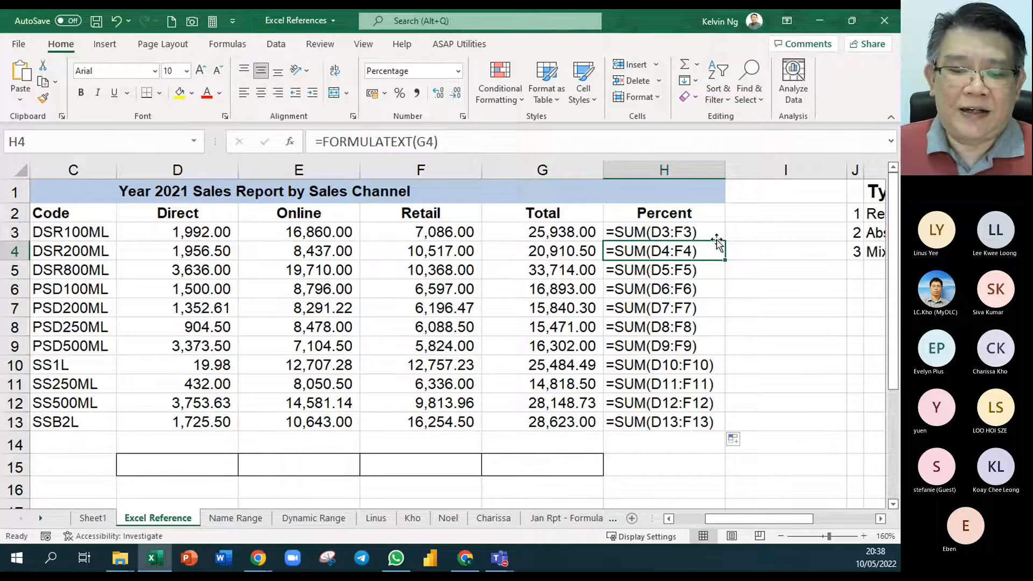
pyautogui.click(700, 235)
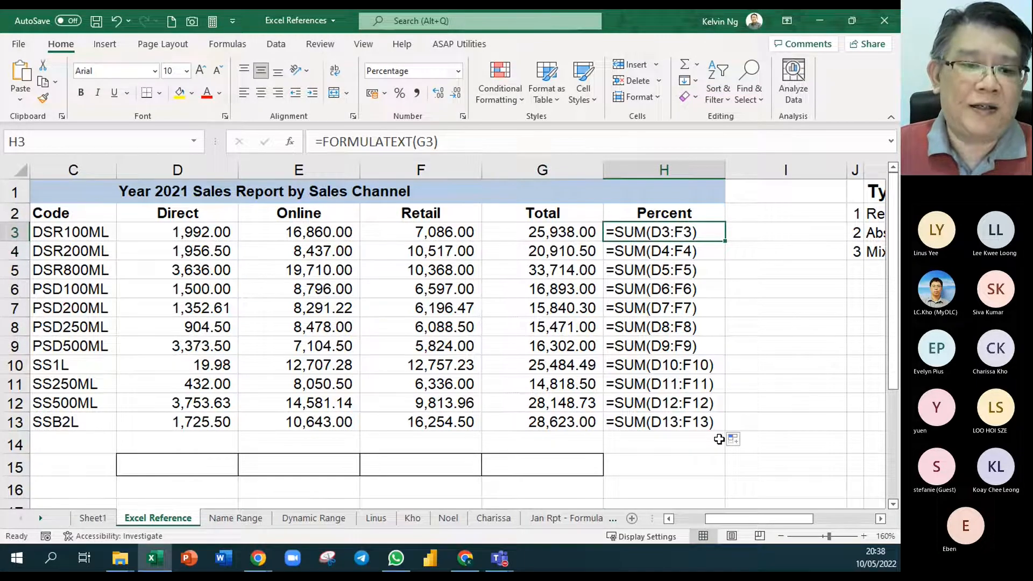
# - Insert the AutoSum formula =SUM(D3:D14) in D15 and fill it across to G15
pyautogui.click(213, 462)
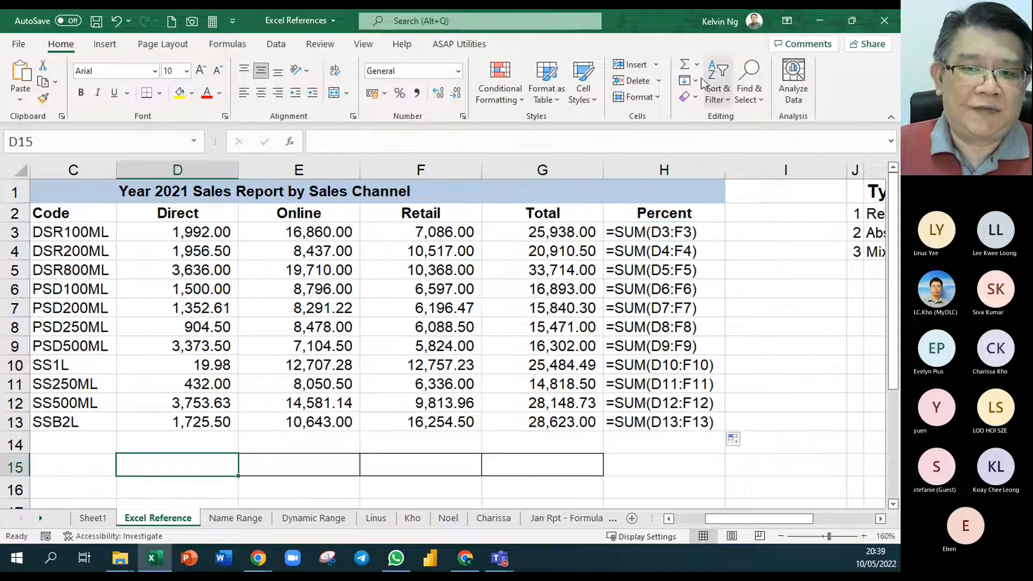
pyautogui.click(684, 64)
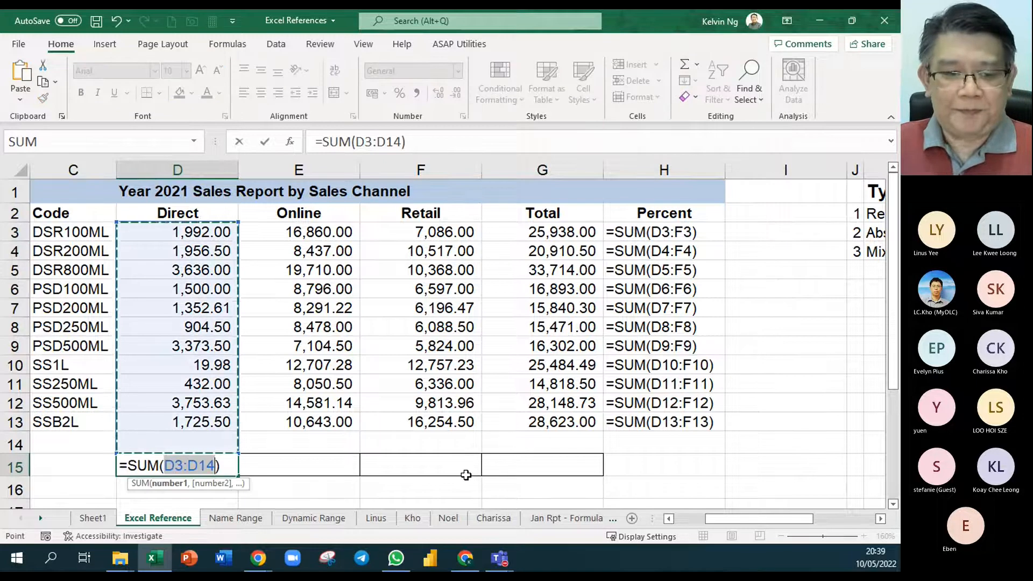
pyautogui.hotkey('ctrl', 'Return')
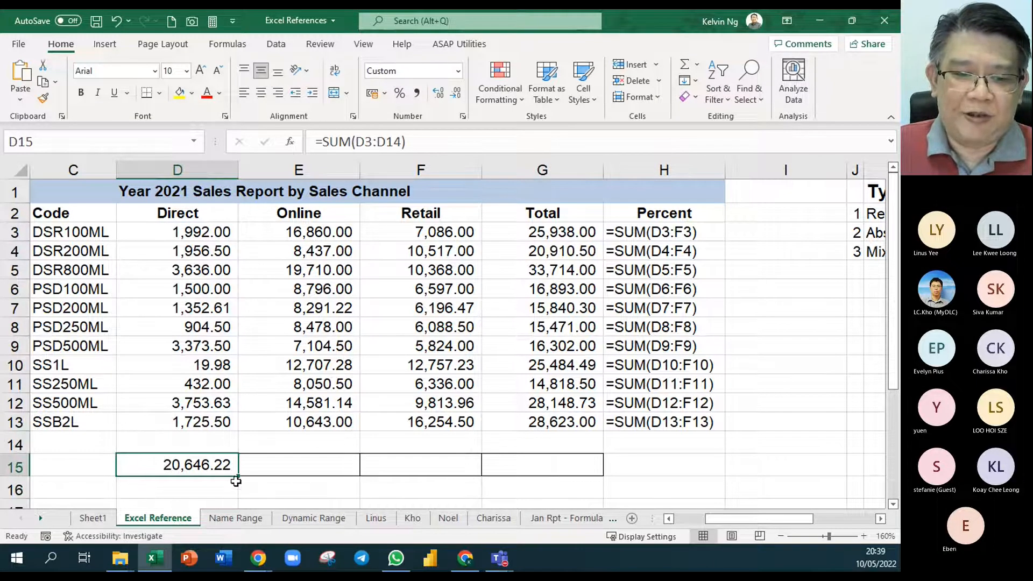
pyautogui.moveTo(239, 477); pyautogui.dragTo(604, 477)
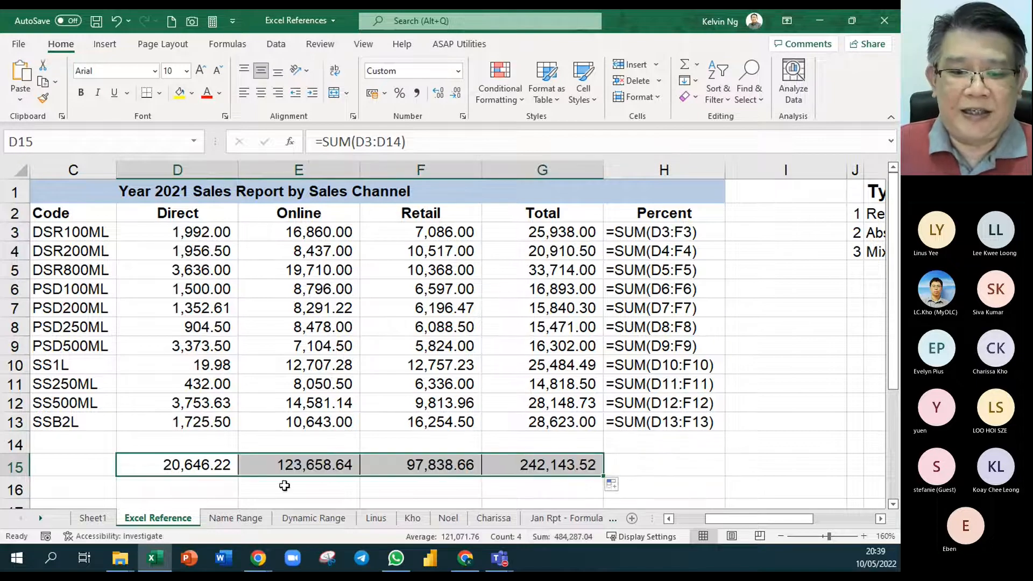
# - Display the text of D15's formula in D16 with =FORMULATEXT(D15) and fill it across to G16
pyautogui.click(208, 488)
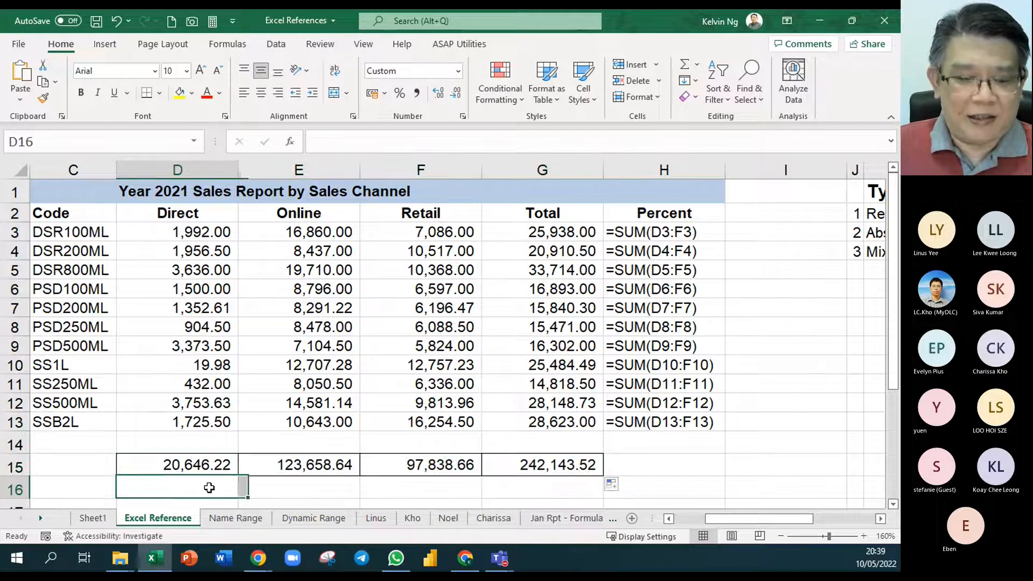
pyautogui.write('=form')
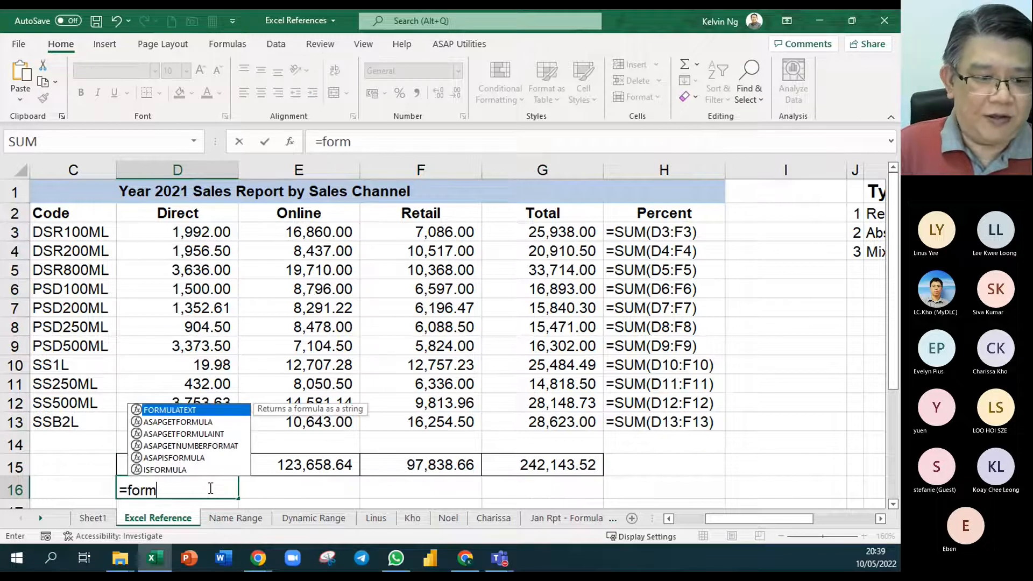
pyautogui.press('Tab')
pyautogui.click(206, 465)
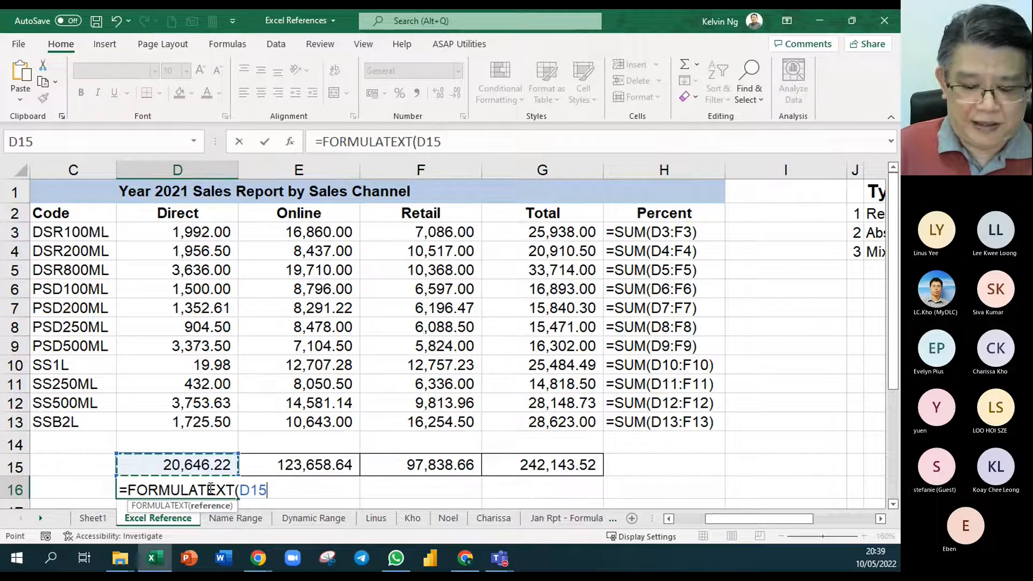
pyautogui.press('Return')
pyautogui.click(206, 466)
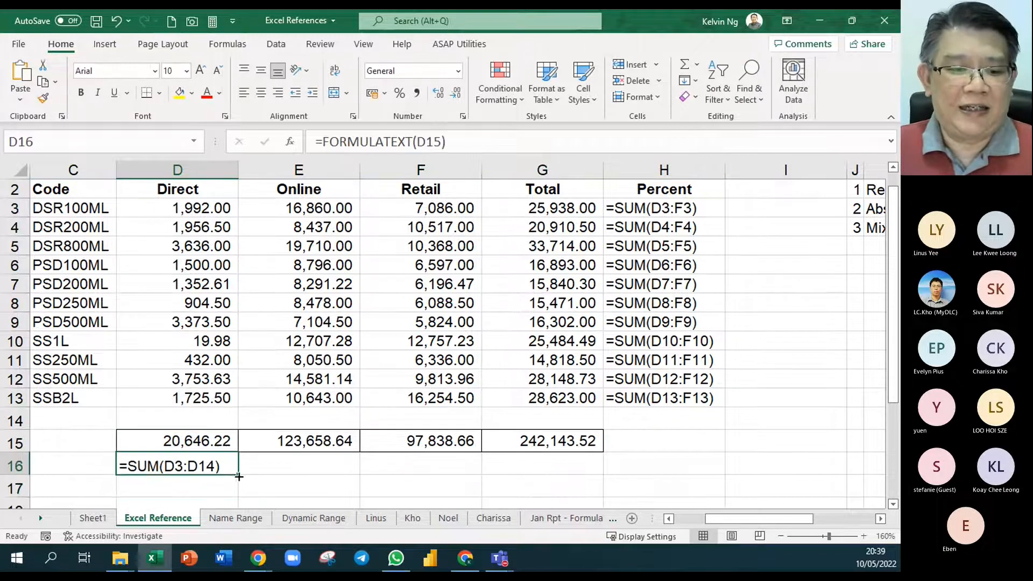
pyautogui.moveTo(238, 473); pyautogui.dragTo(560, 467)
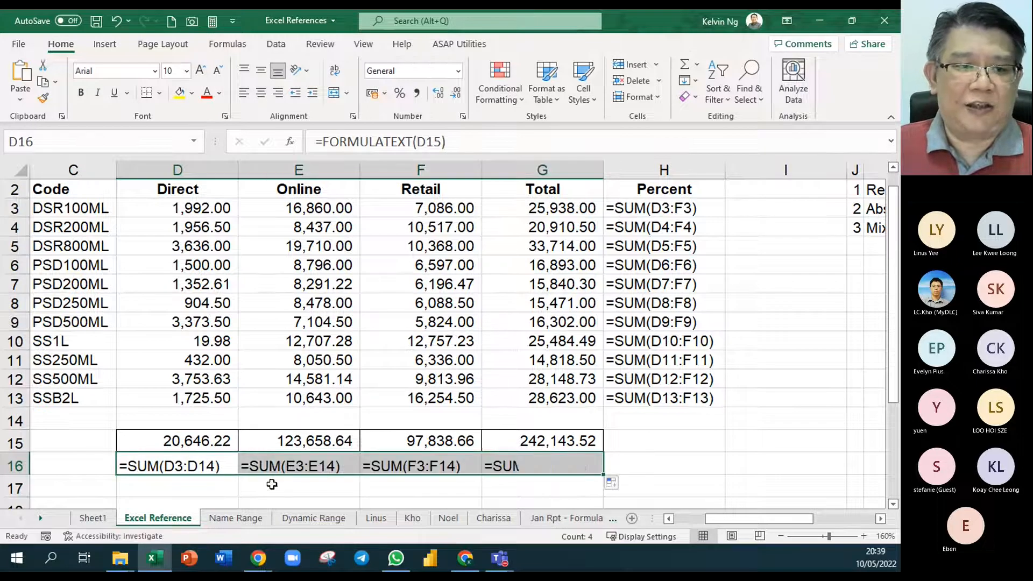
# - Center the formula texts in D16:G16, draw red arrows marking the column shift from D across to G, and clear the drawing
pyautogui.click(261, 93)
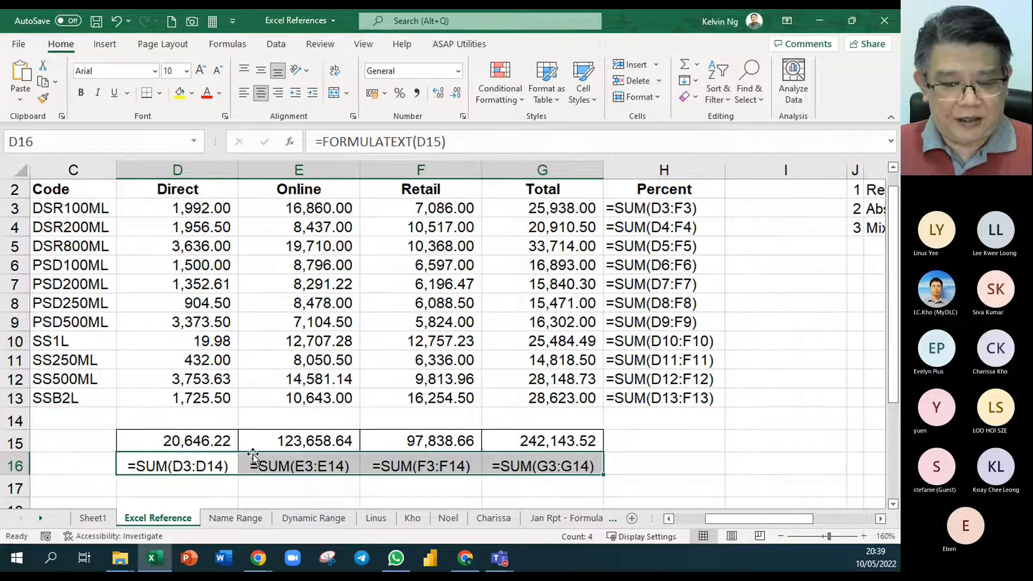
pyautogui.scroll(-2, 279, 457)
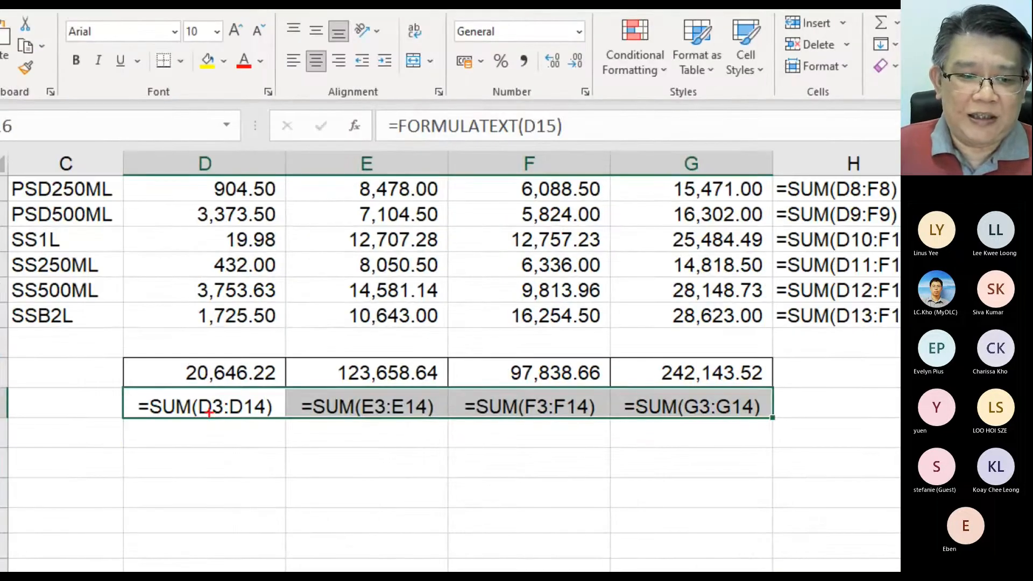
pyautogui.click(257, 423)
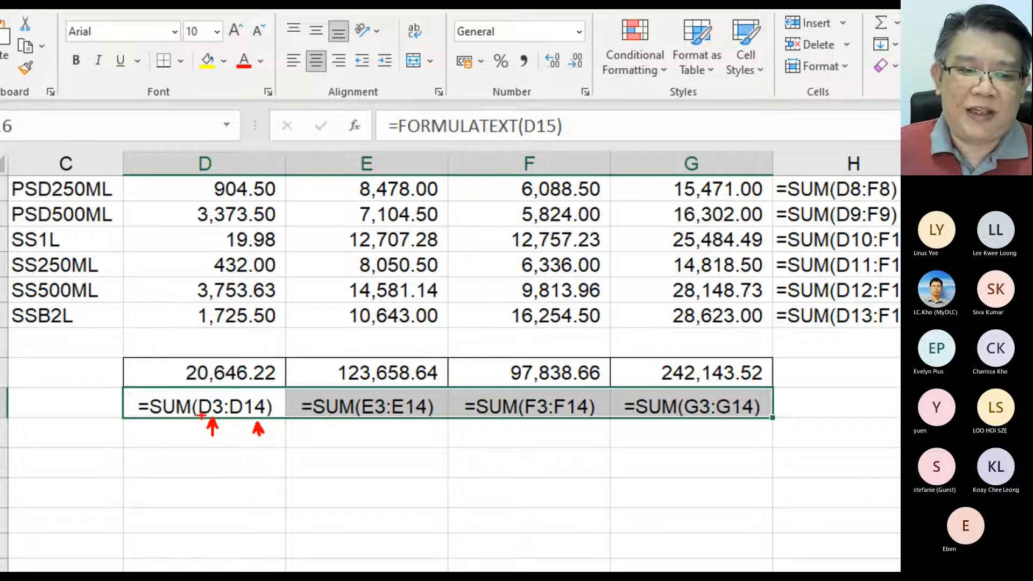
pyautogui.moveTo(206, 402)
pyautogui.mouseDown()
pyautogui.moveTo(229, 359)
pyautogui.moveTo(334, 364)
pyautogui.mouseUp()
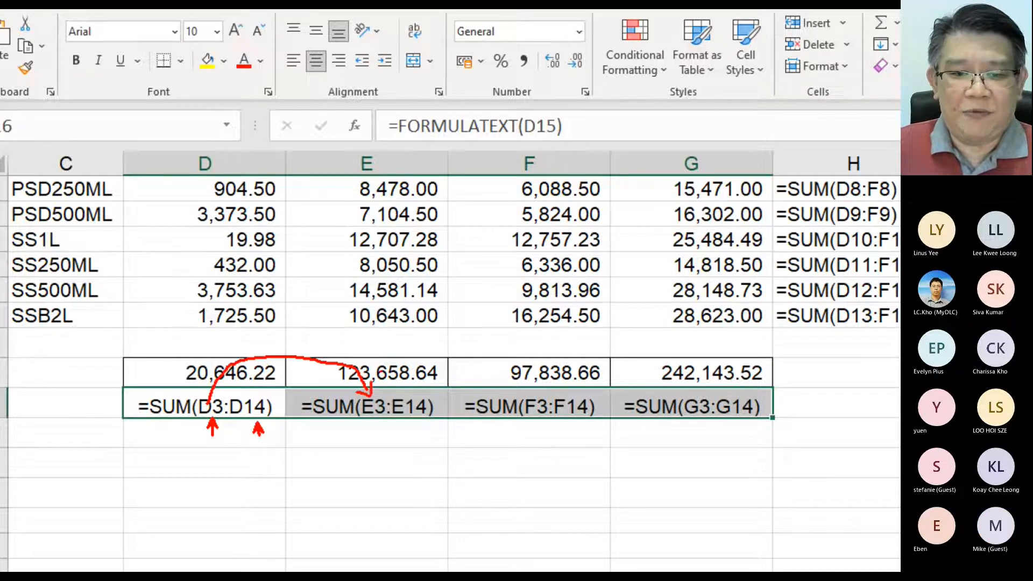
pyautogui.moveTo(215, 346); pyautogui.dragTo(650, 346)
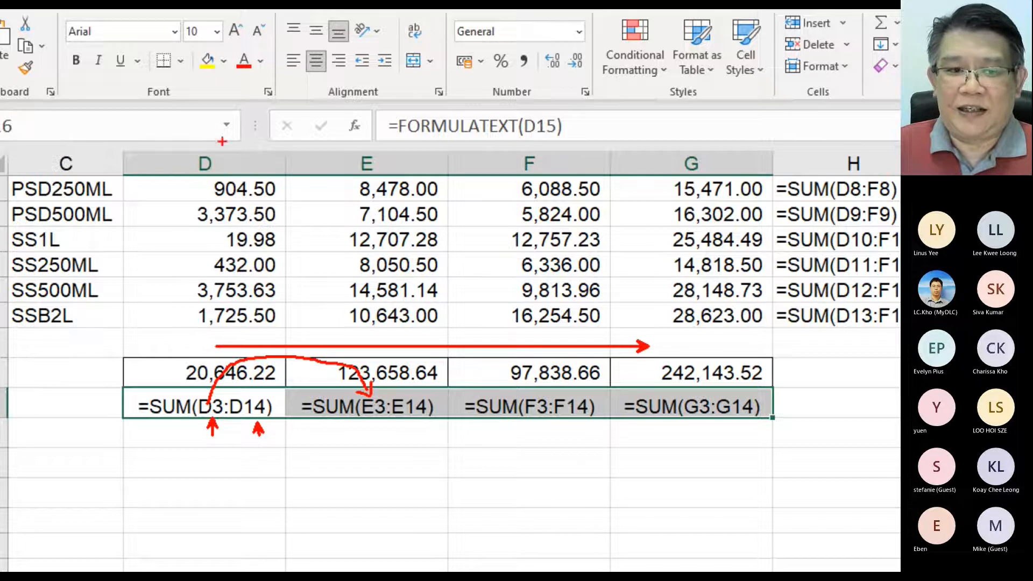
pyautogui.moveTo(235, 162); pyautogui.dragTo(349, 130)
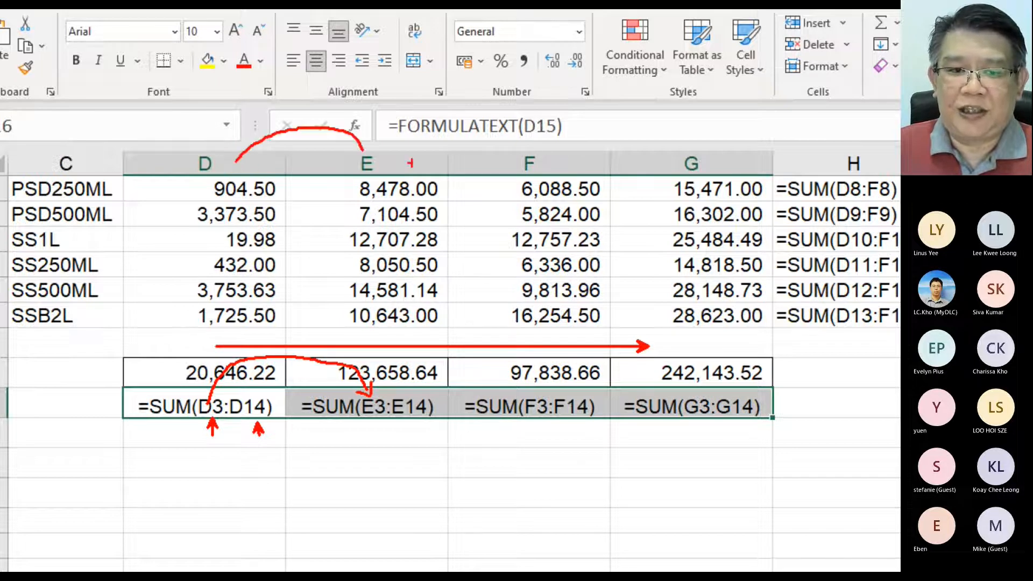
pyautogui.moveTo(412, 163)
pyautogui.mouseDown()
pyautogui.moveTo(476, 131)
pyautogui.moveTo(527, 160)
pyautogui.moveTo(663, 145)
pyautogui.moveTo(677, 165)
pyautogui.mouseUp()
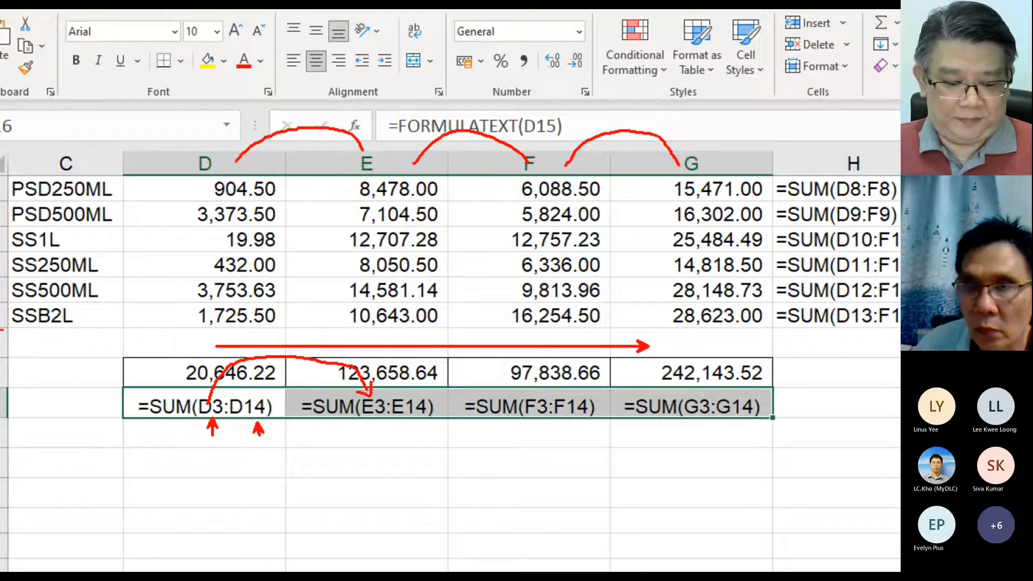
pyautogui.press('Escape')
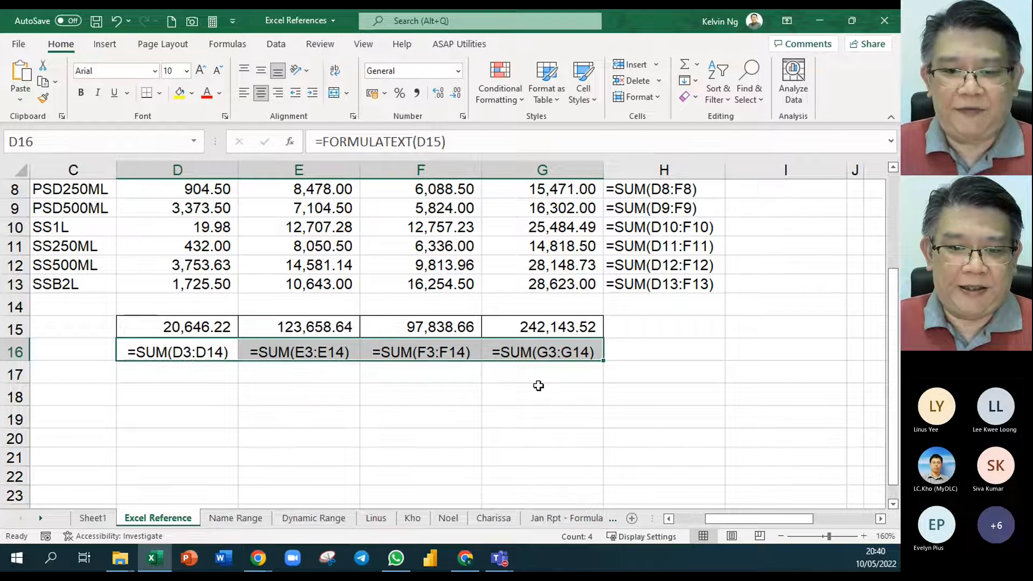
# - Clear the totals and formula texts in G3:H13 and in the total rows D15:G17
pyautogui.click(572, 412)
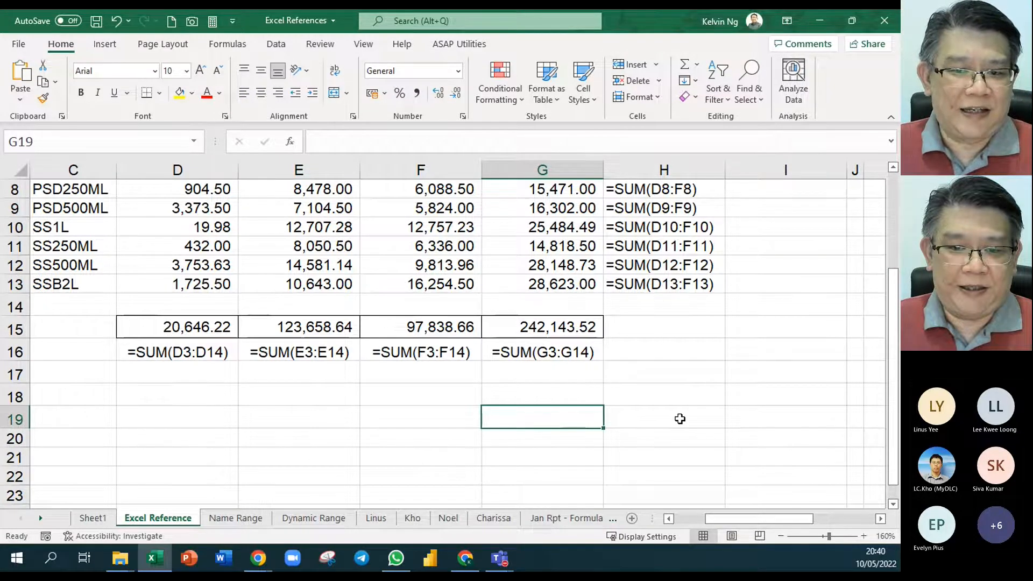
pyautogui.scroll(2, 679, 418)
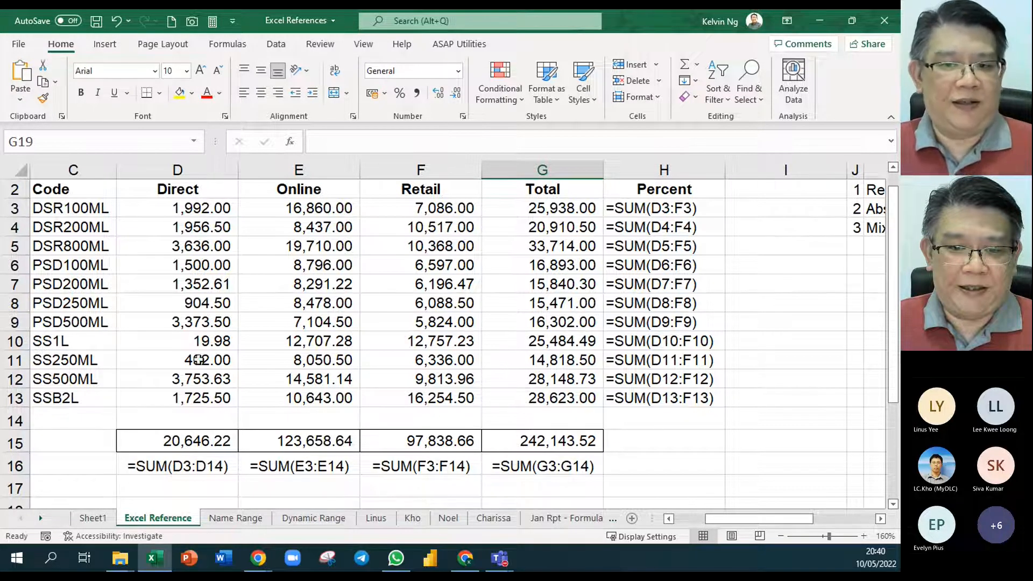
pyautogui.moveTo(739, 205); pyautogui.dragTo(201, 480)
pyautogui.press('Delete')
pyautogui.press('Delete')
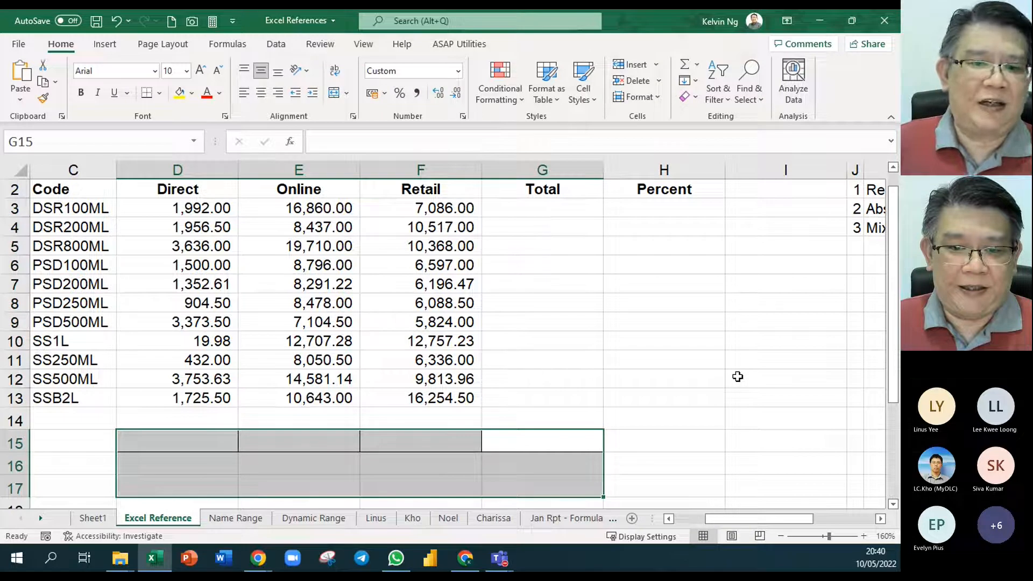
pyautogui.click(696, 395)
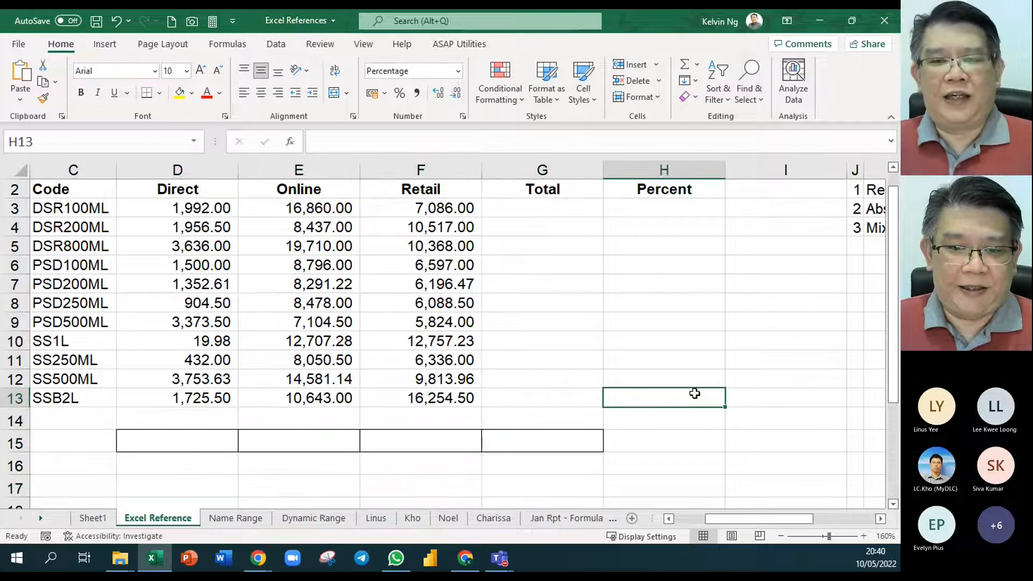
# - Fill all row and column totals at once by applying AutoSum to D3:G15
pyautogui.click(581, 212)
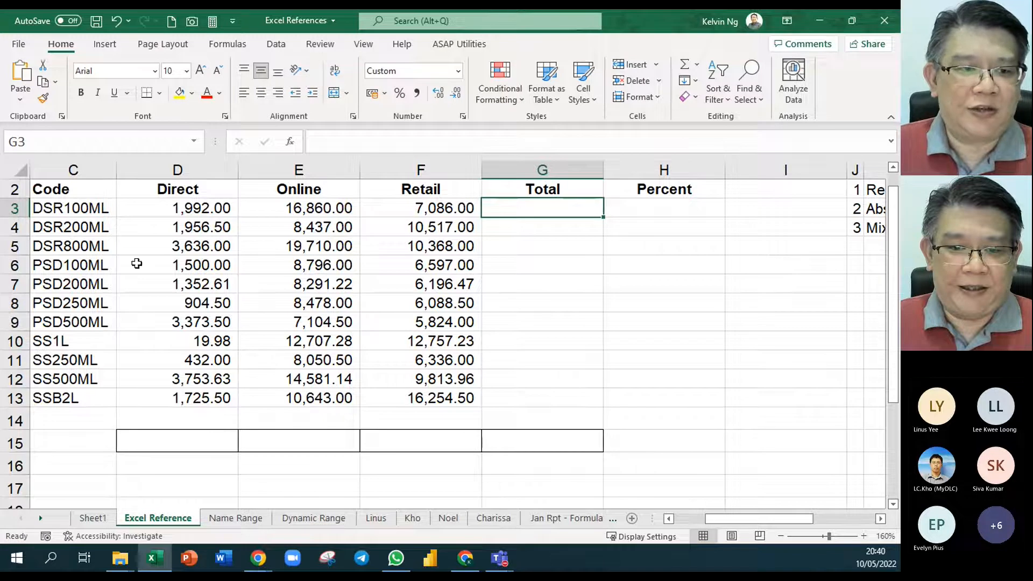
pyautogui.moveTo(184, 209); pyautogui.dragTo(518, 438)
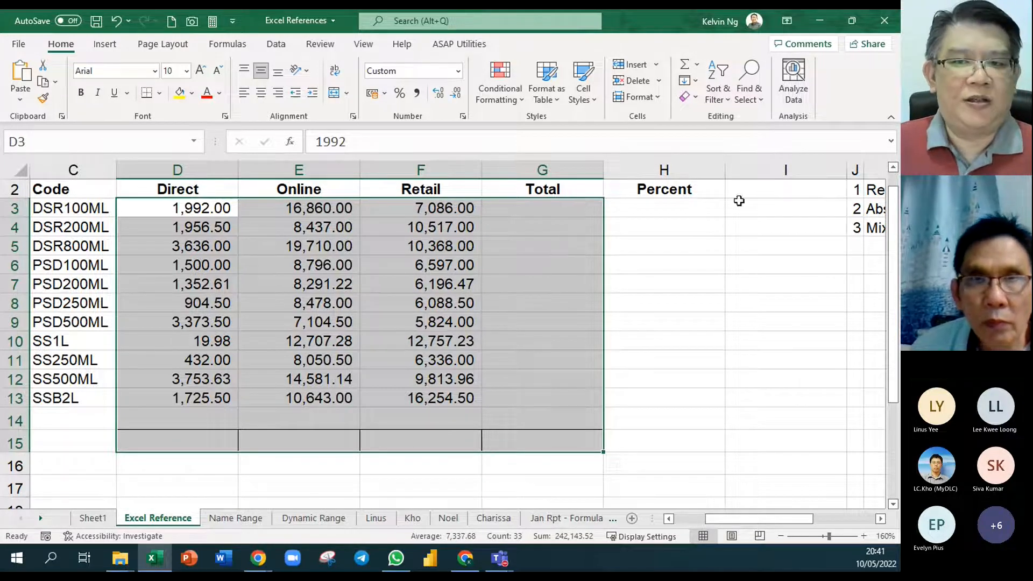
pyautogui.click(685, 66)
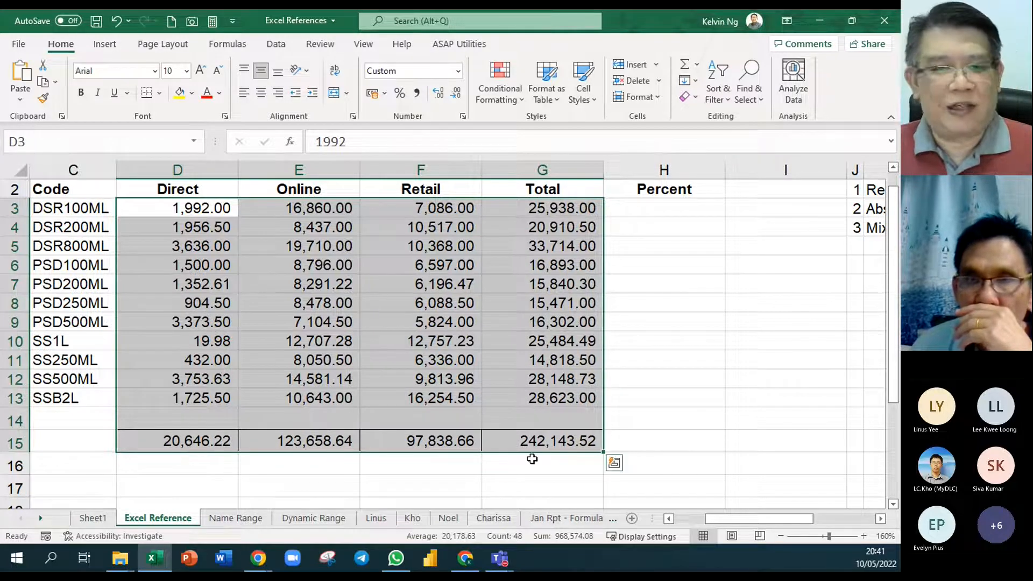
# - Display the row total formulas as text by entering =FORMULATEXT(G3) in H3 and filling it down to H13
pyautogui.click(700, 208)
pyautogui.write('=formu')
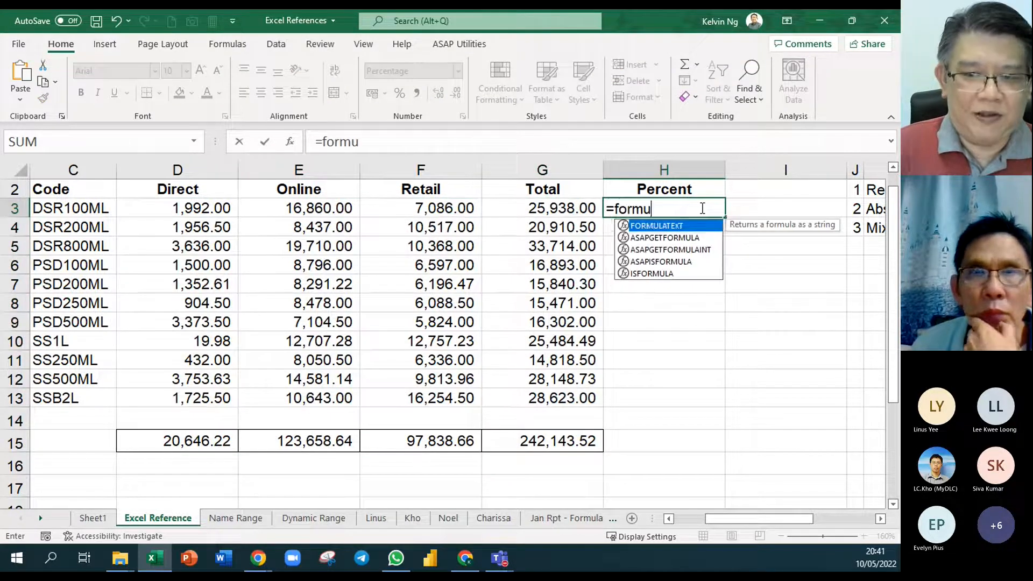
pyautogui.press('Tab')
pyautogui.click(581, 212)
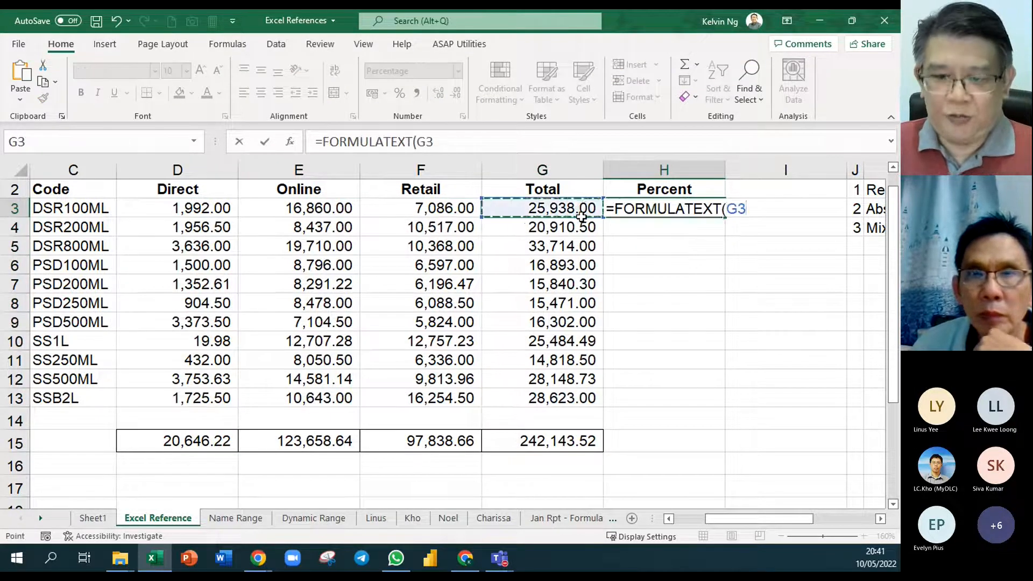
pyautogui.press('Return')
pyautogui.click(720, 211)
pyautogui.moveTo(725, 216); pyautogui.dragTo(726, 409)
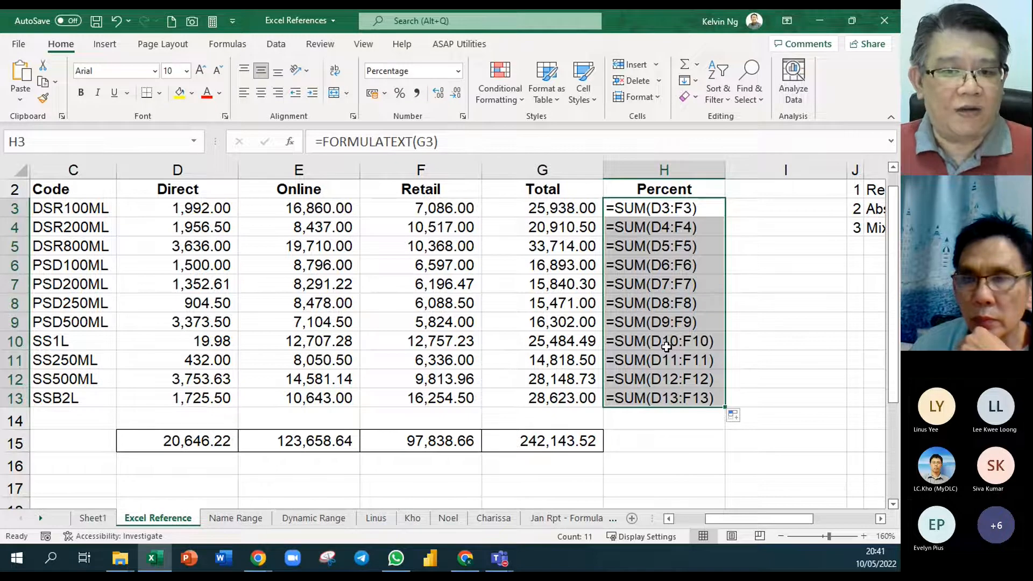
# - Clear the totals and formula texts in columns G and H and the column totals in row 15
pyautogui.click(554, 208)
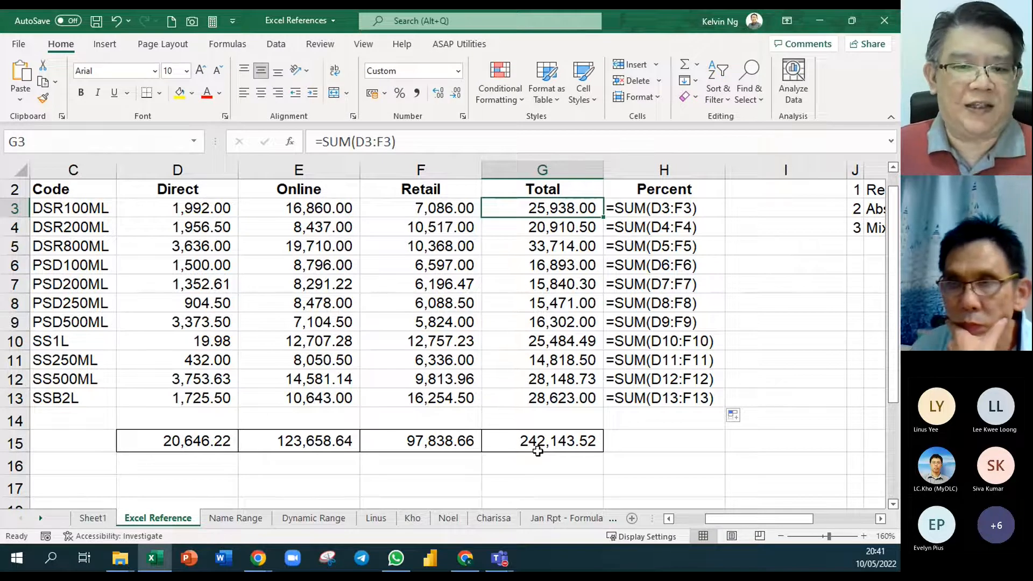
pyautogui.moveTo(768, 471); pyautogui.dragTo(567, 207)
pyautogui.press('Delete')
pyautogui.moveTo(651, 423); pyautogui.dragTo(162, 473)
pyautogui.press('Delete')
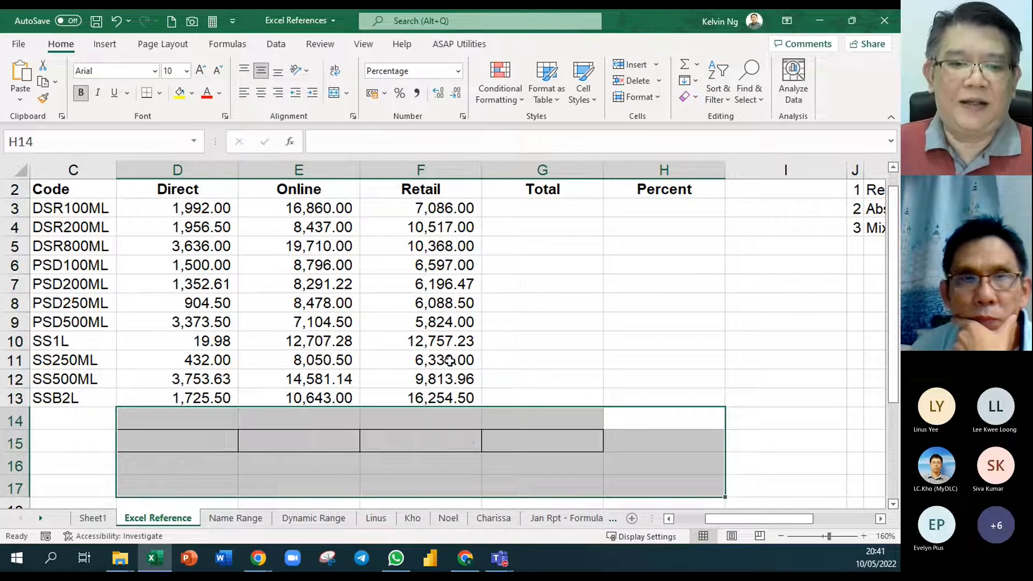
# - Try AutoSum on the oversized range D3:I17 and undo it
pyautogui.click(449, 360)
pyautogui.moveTo(207, 210); pyautogui.dragTo(419, 395)
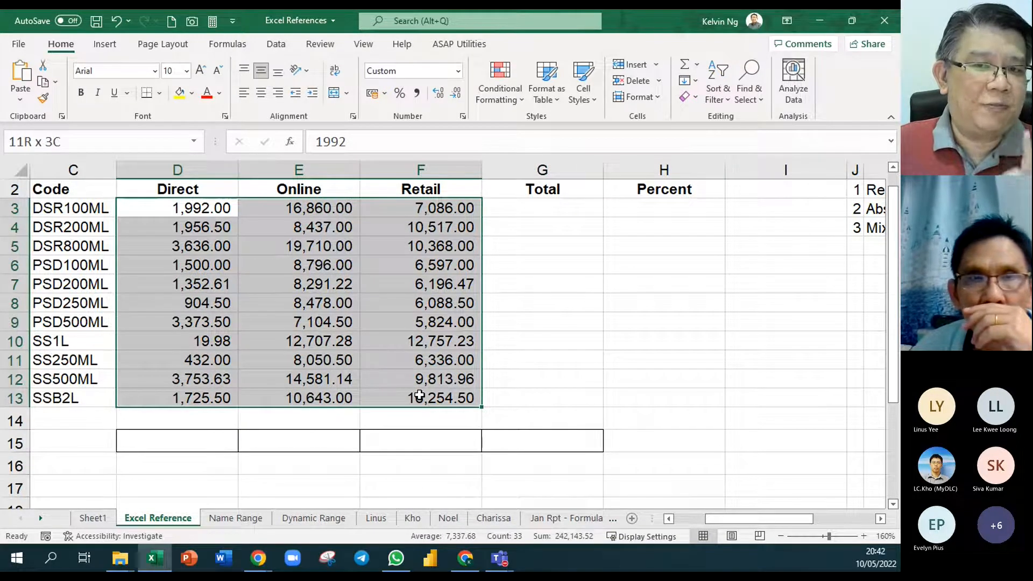
pyautogui.moveTo(420, 396); pyautogui.dragTo(765, 479)
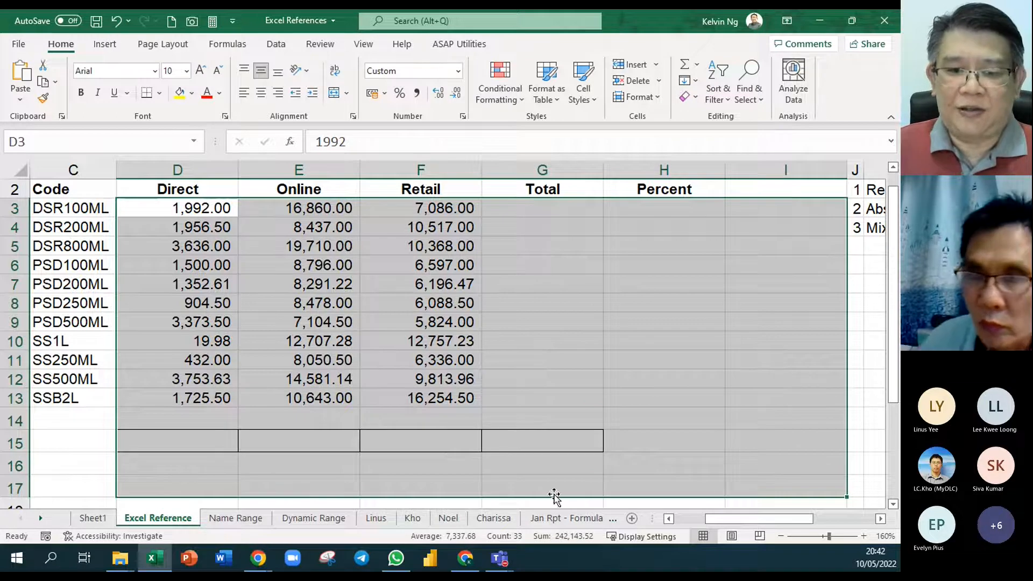
pyautogui.click(684, 65)
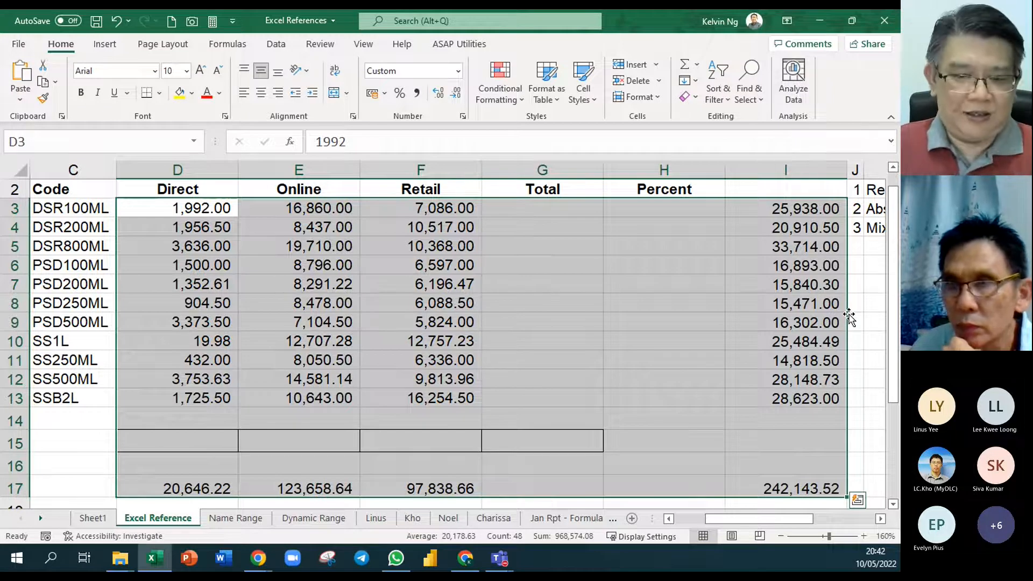
pyautogui.hotkey('ctrl', 'z')
# - Total the rows and columns of D3:G15 with AutoSum, undo and repeat it, and leave the totals filled in
pyautogui.moveTo(194, 205); pyautogui.dragTo(533, 441)
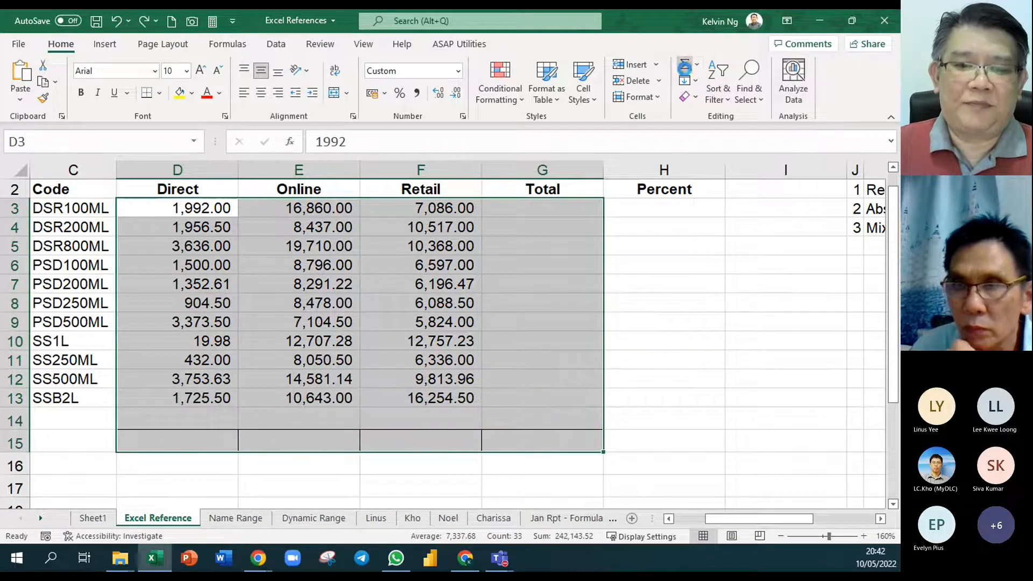
pyautogui.click(684, 67)
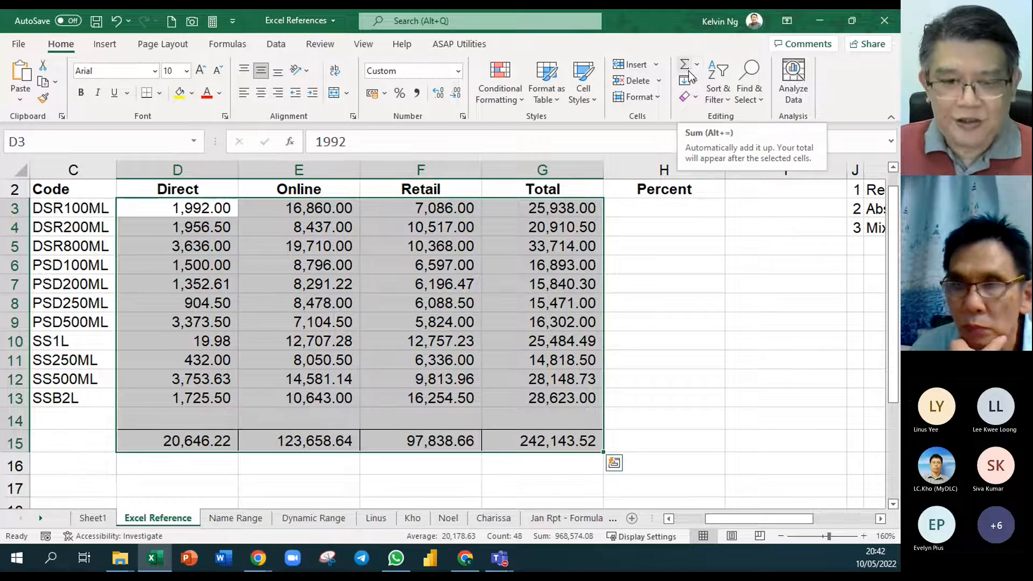
pyautogui.hotkey('ctrl', 'z')
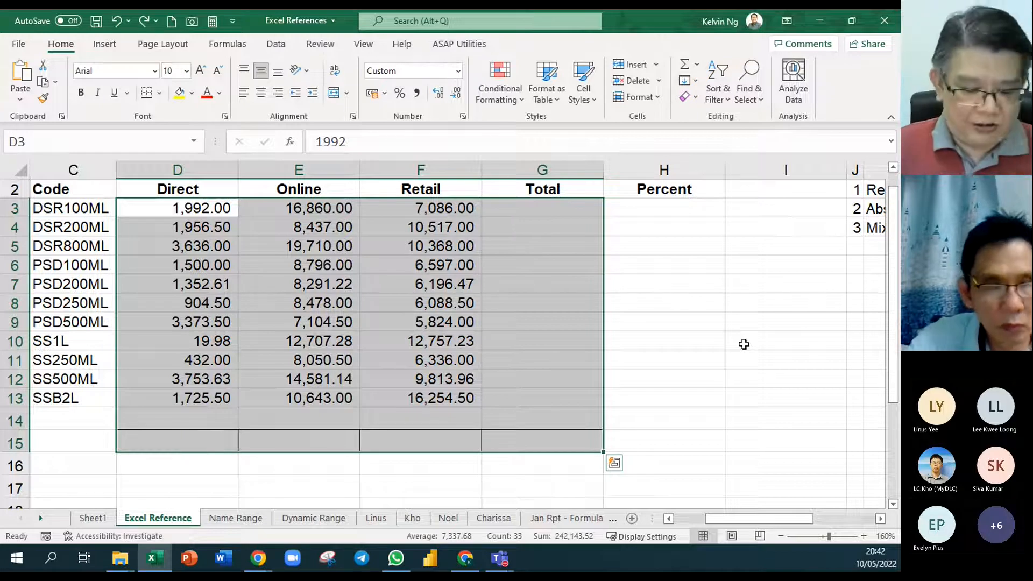
pyautogui.hotkey('alt', '=')
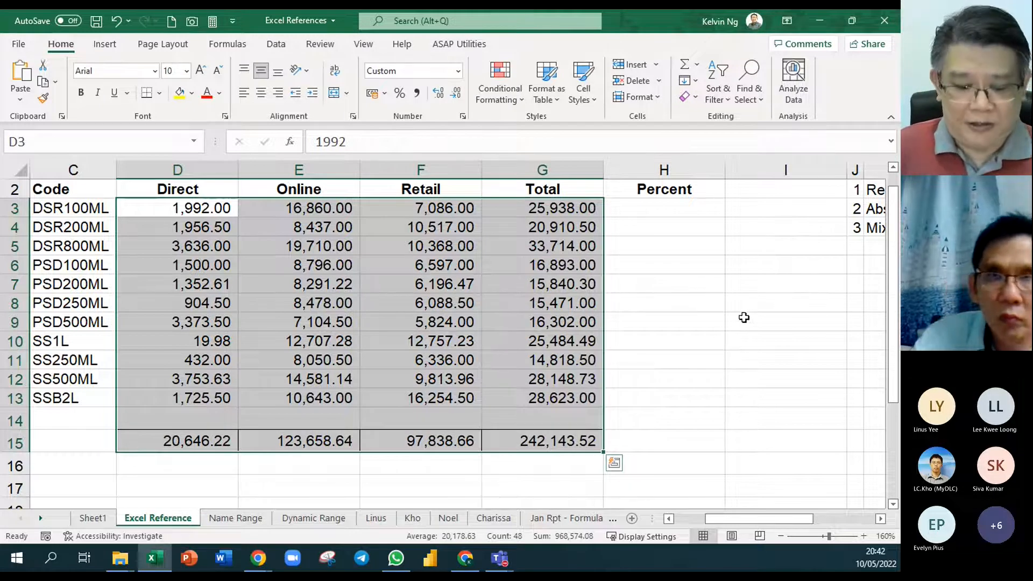
pyautogui.hotkey('ctrl', 'z')
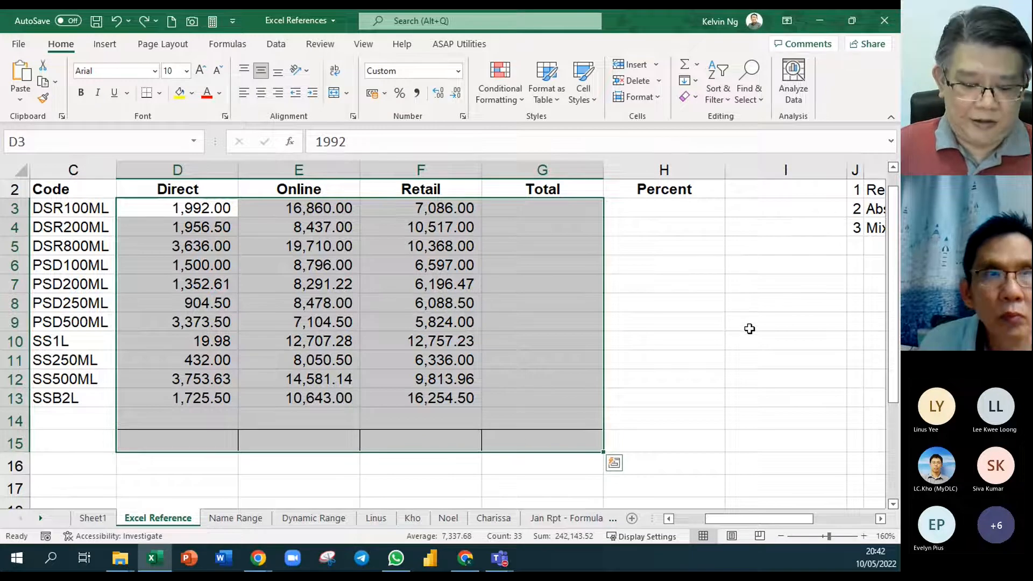
pyautogui.hotkey('ctrl', 'y')
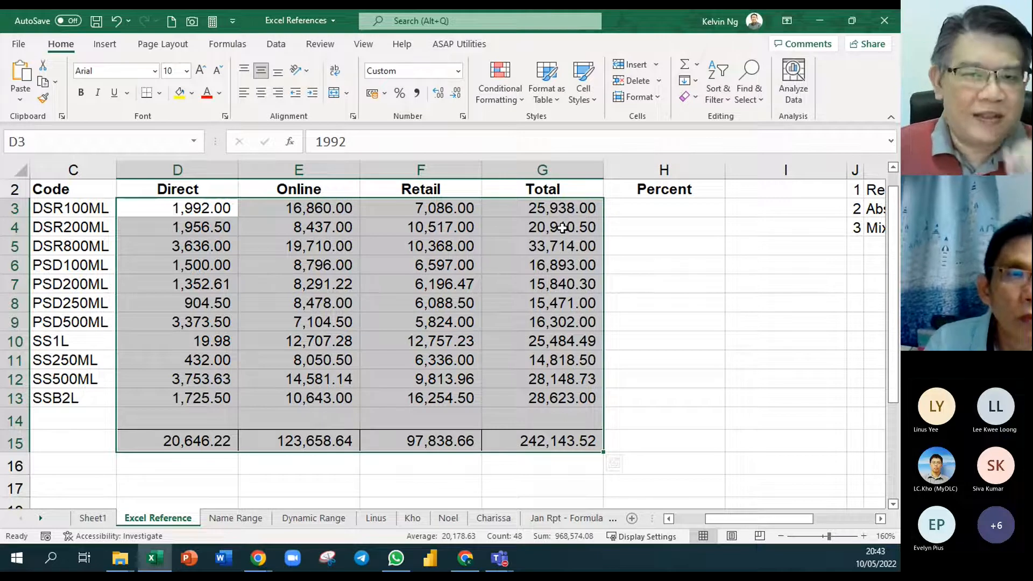
pyautogui.click(664, 215)
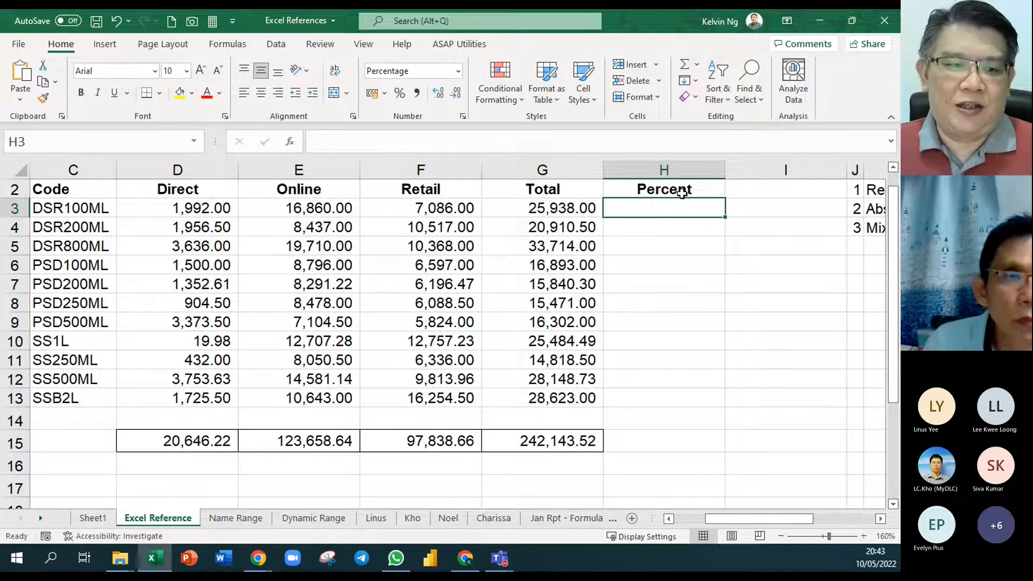
pyautogui.click(56, 212)
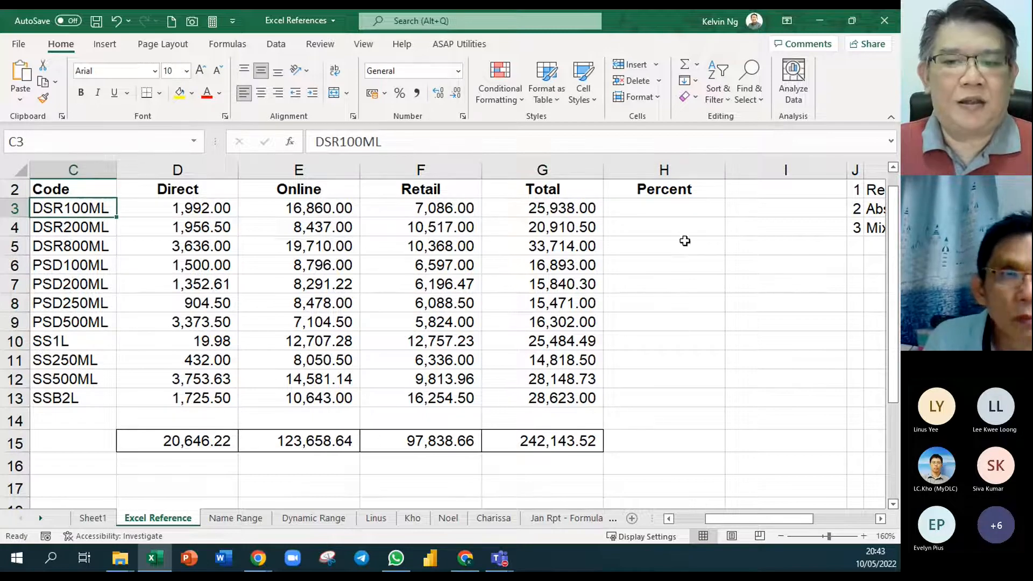
pyautogui.click(675, 213)
pyautogui.click(572, 214)
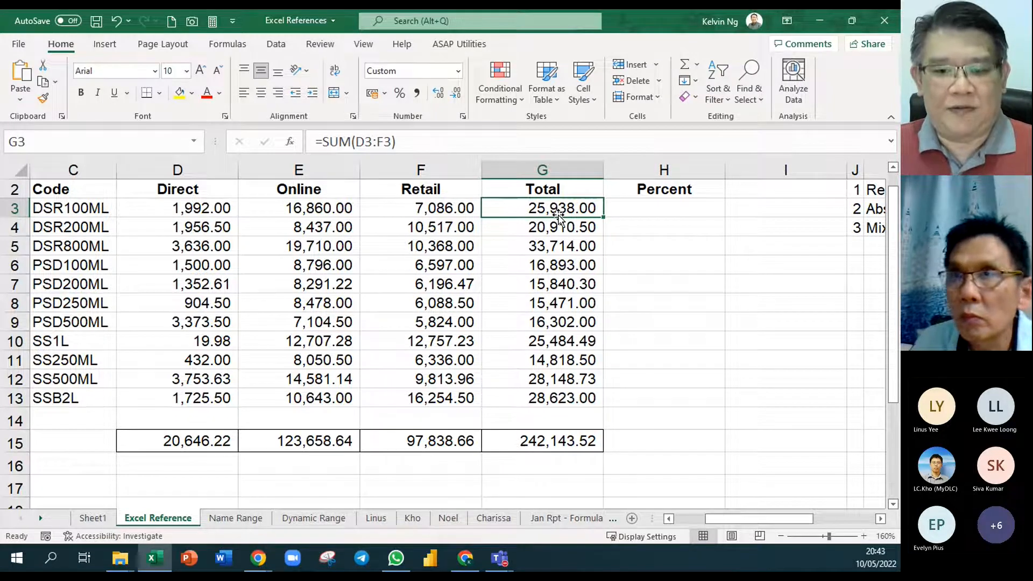
# - Calculate the first product's percent of total in H3 with the formula =G3/G15
pyautogui.click(685, 209)
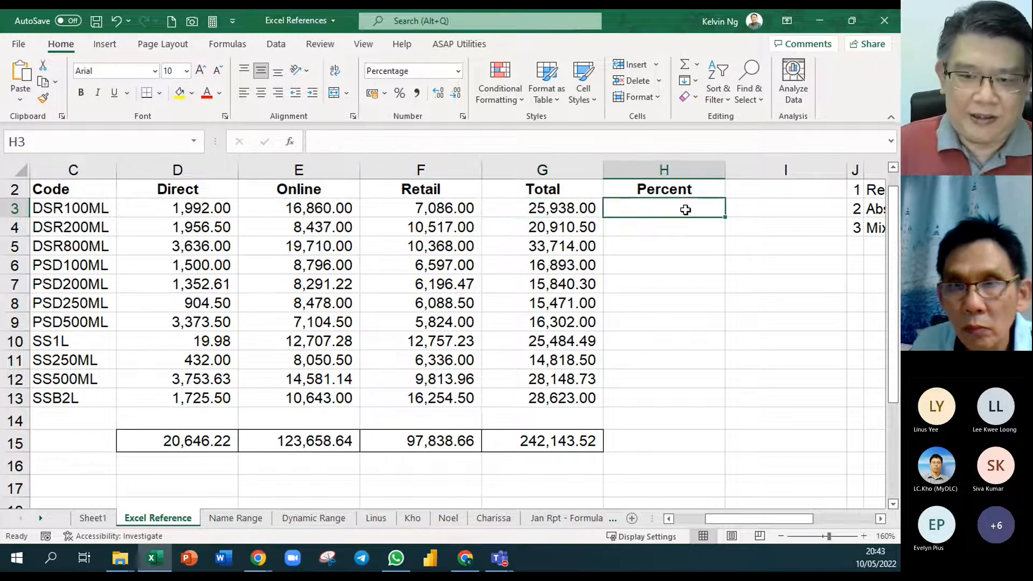
pyautogui.write('=')
pyautogui.click(566, 209)
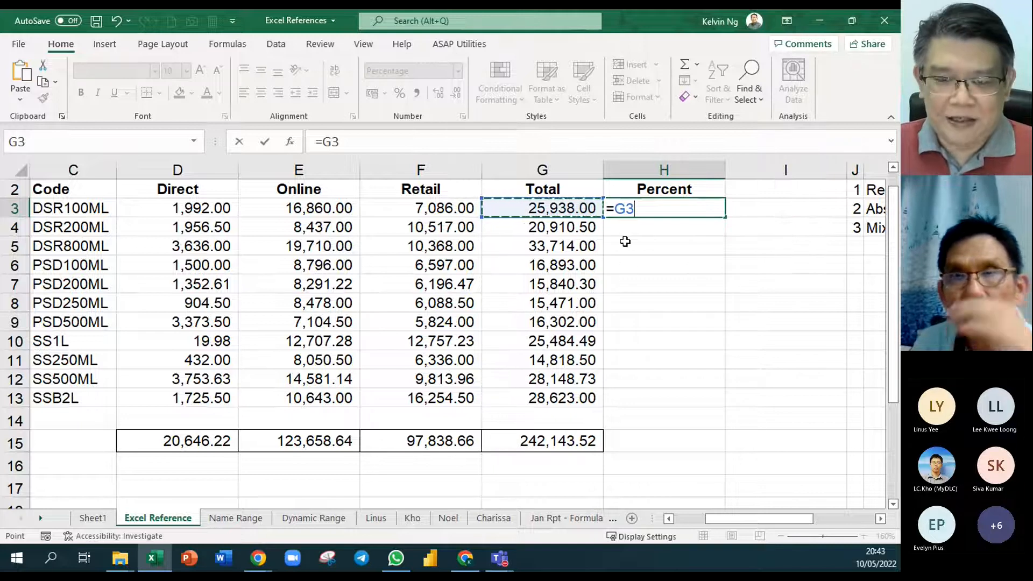
pyautogui.write('/')
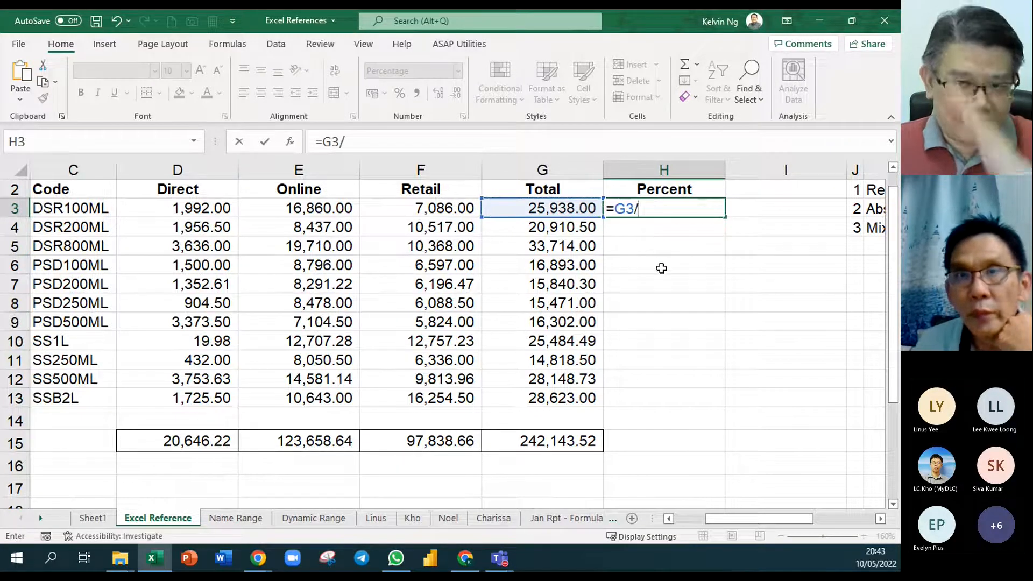
pyautogui.click(577, 441)
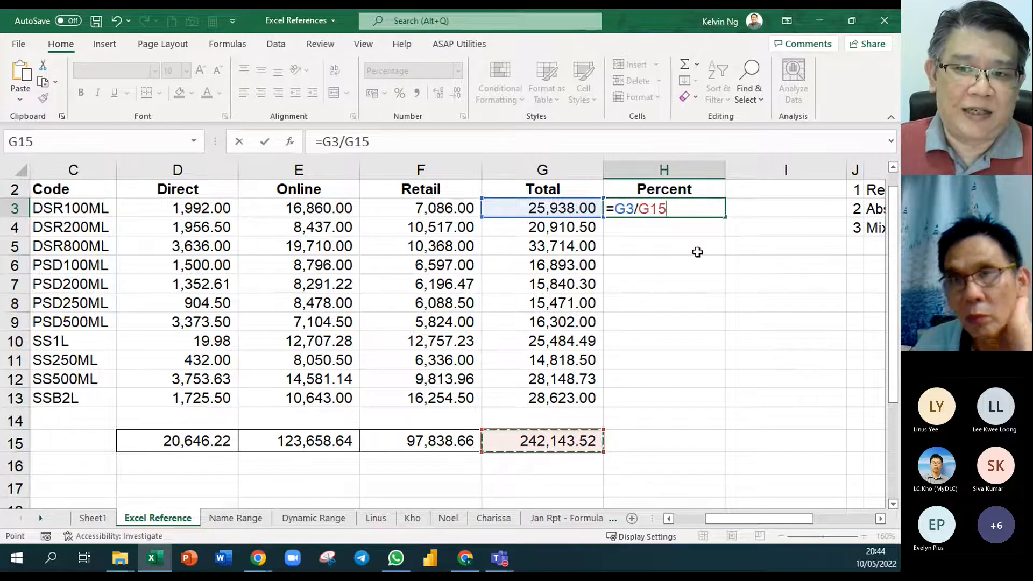
pyautogui.press('Return')
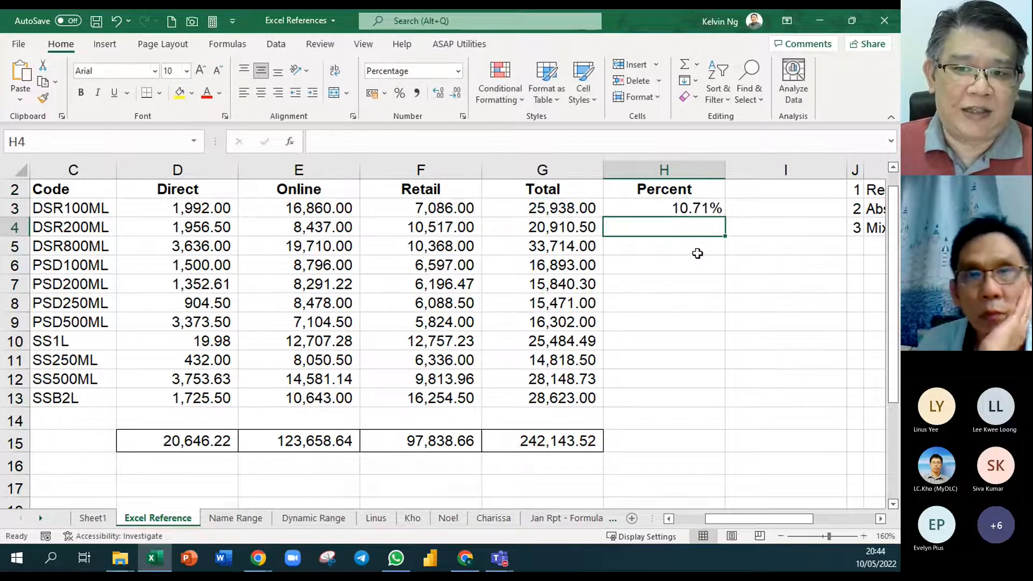
# - Switch the number format of H3 to General and back to Percentage
pyautogui.click(705, 207)
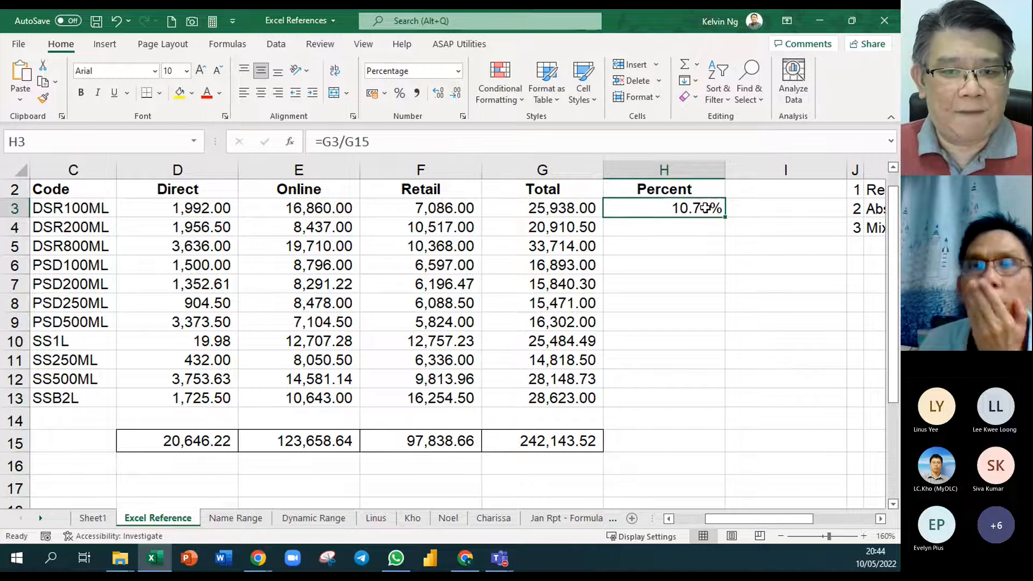
pyautogui.click(458, 71)
pyautogui.click(454, 89)
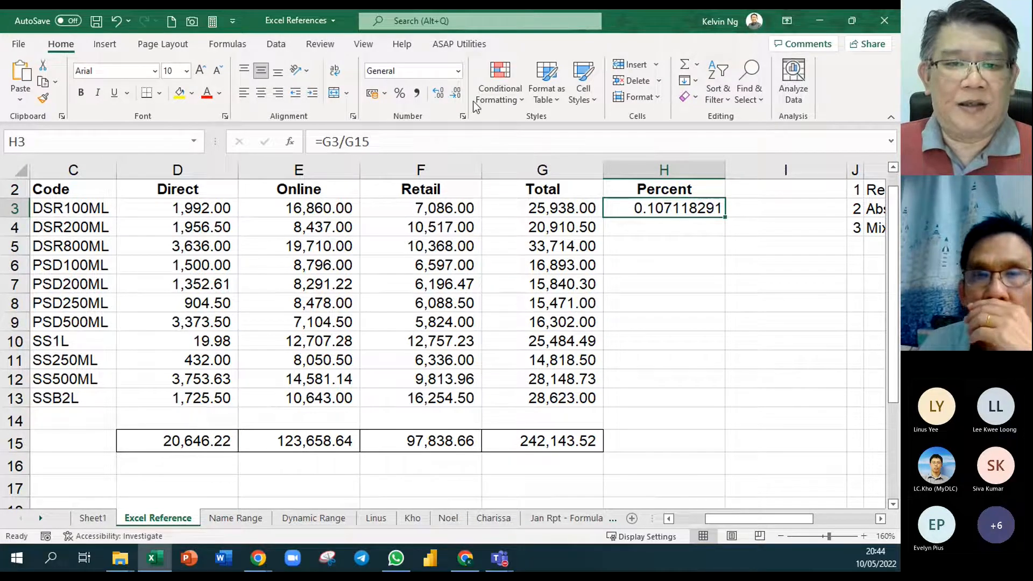
pyautogui.click(458, 70)
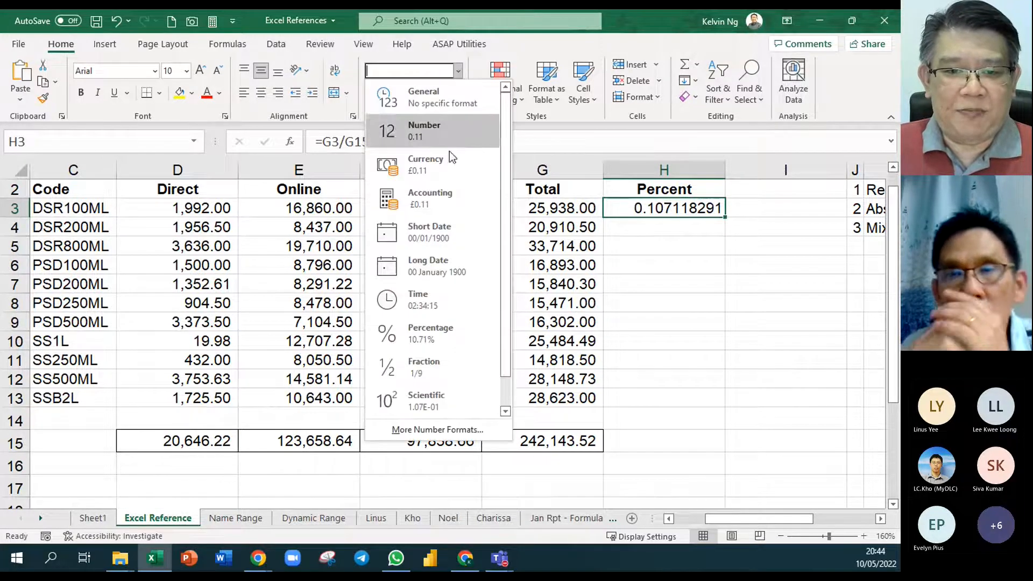
pyautogui.click(473, 332)
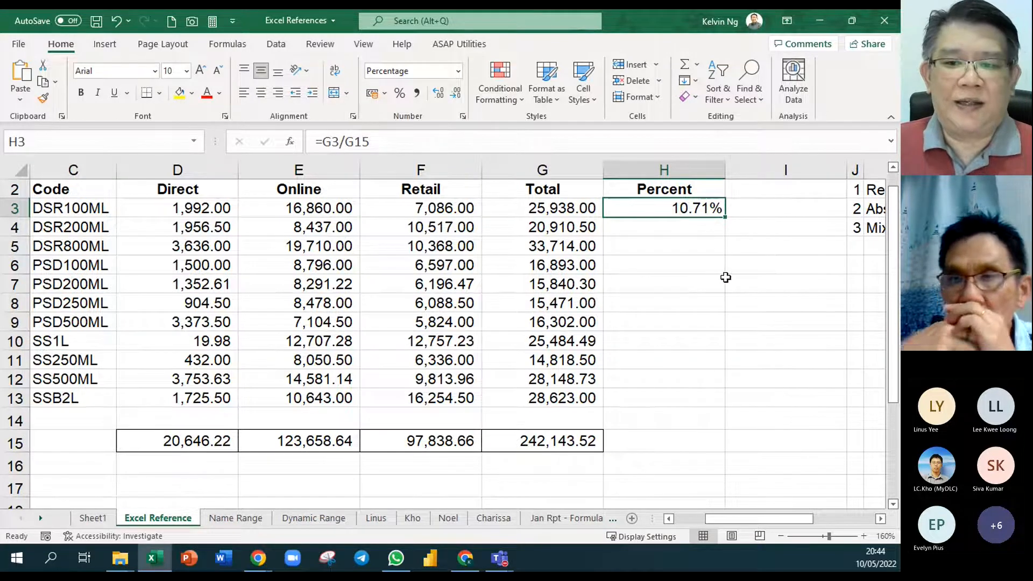
# - Enter =FORMULATEXT(H3) in I3 and fill H3:I3 down to row 13
pyautogui.click(780, 219)
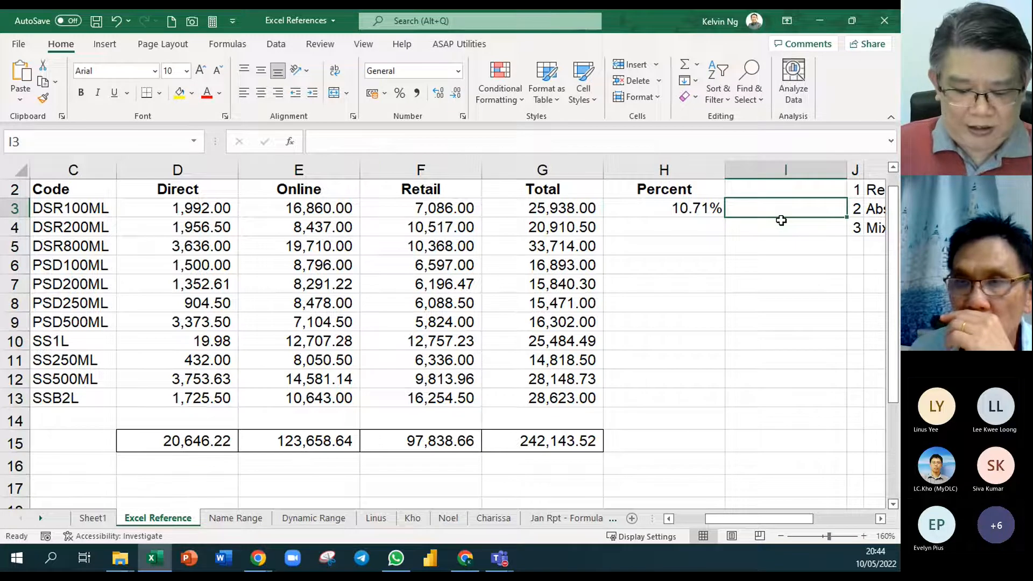
pyautogui.write('=form')
pyautogui.press('Tab')
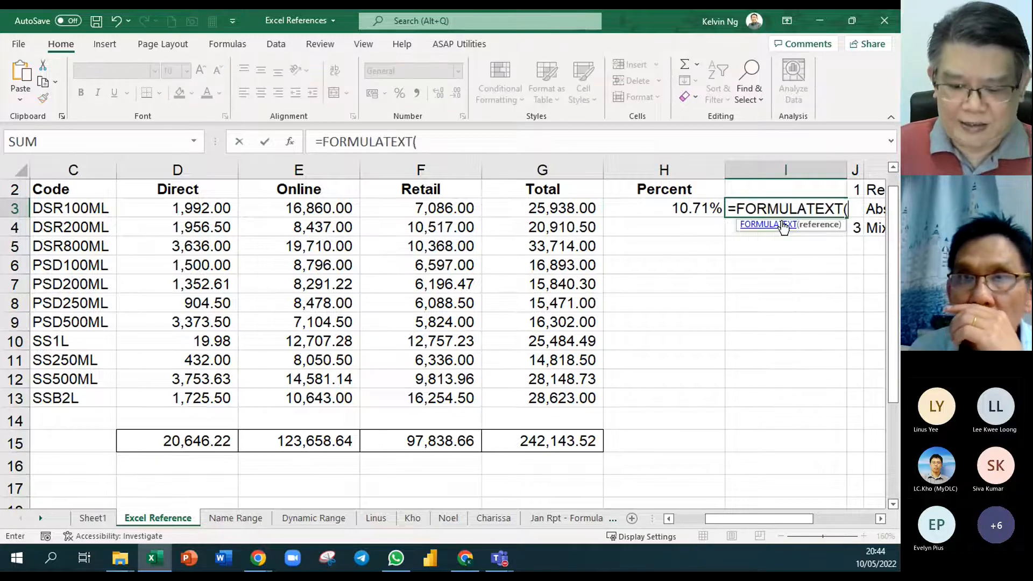
pyautogui.press('Left')
pyautogui.press('Return')
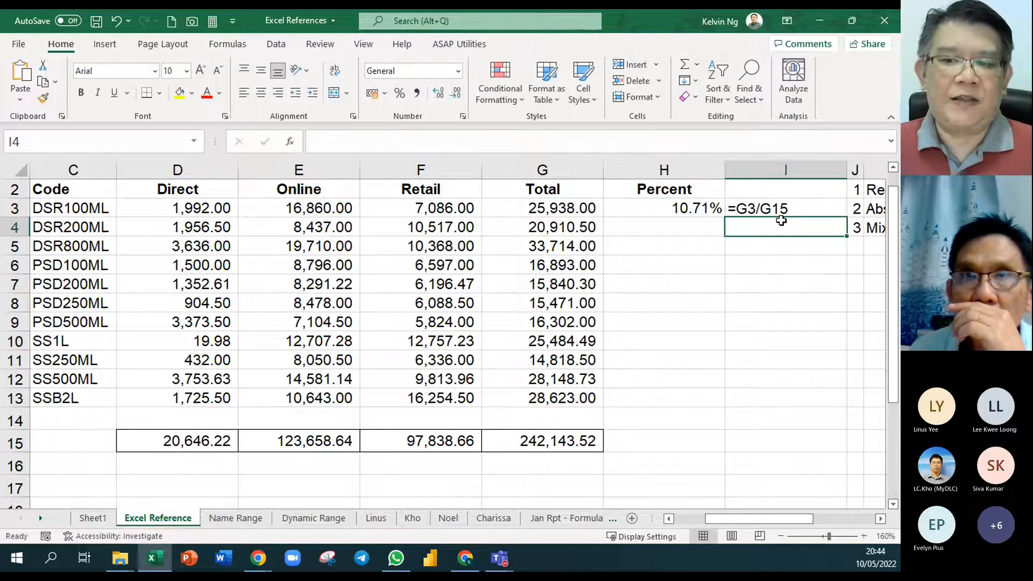
pyautogui.moveTo(702, 209); pyautogui.dragTo(753, 212)
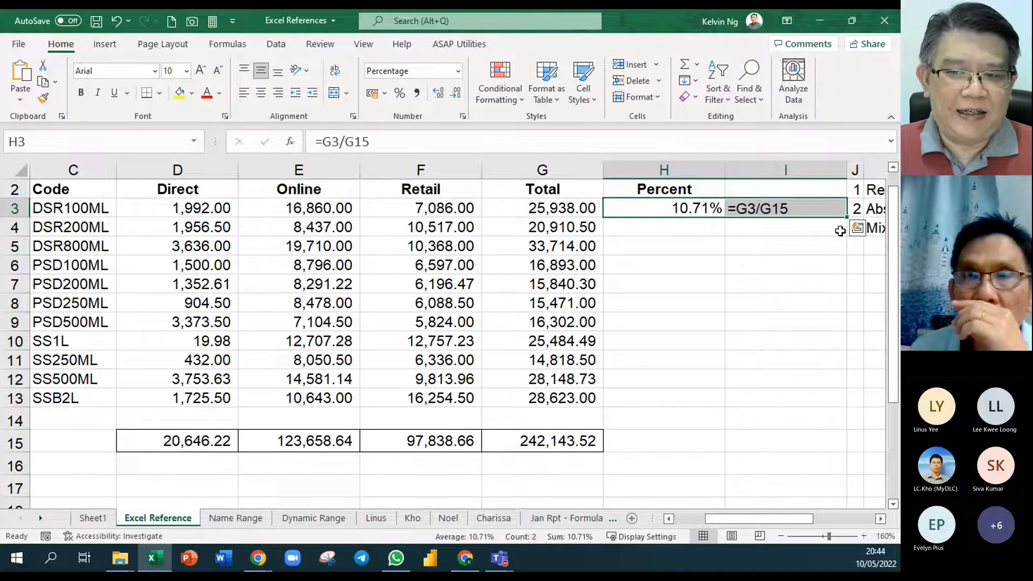
pyautogui.moveTo(847, 217); pyautogui.dragTo(863, 411)
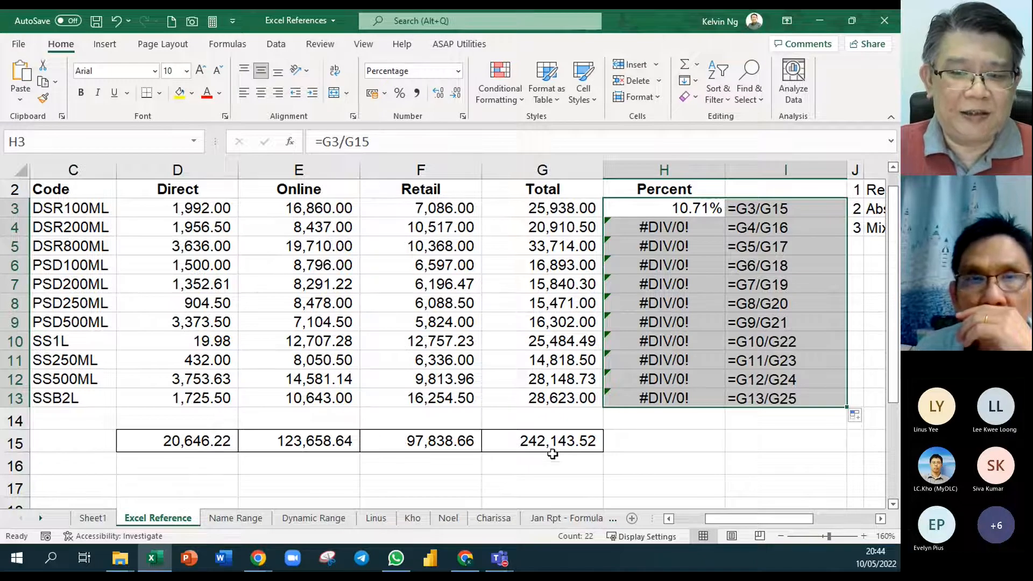
# - Examine which cells the copied percent formulas in H4 and H5 refer to
pyautogui.doubleClick(706, 229)
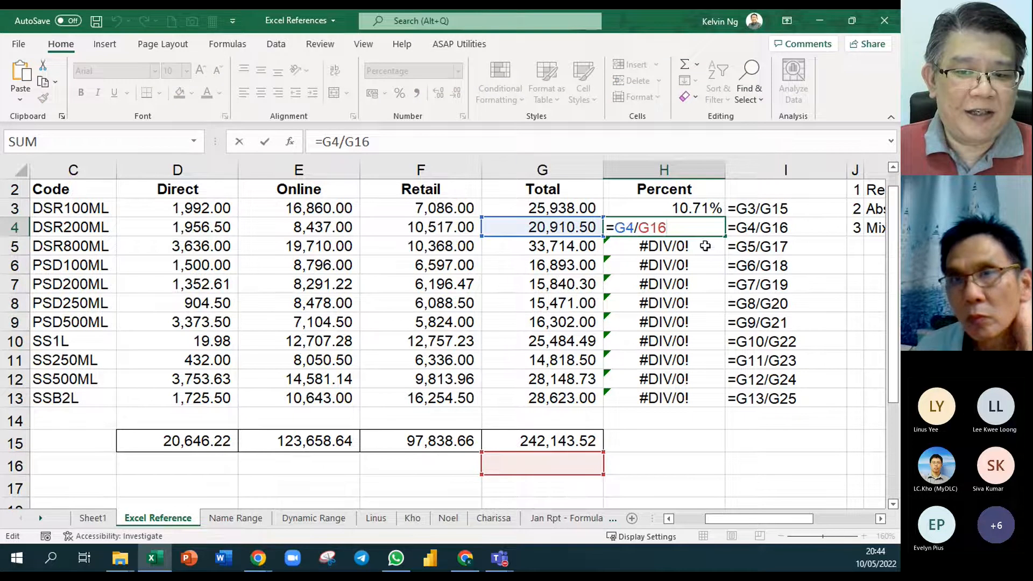
pyautogui.doubleClick(703, 254)
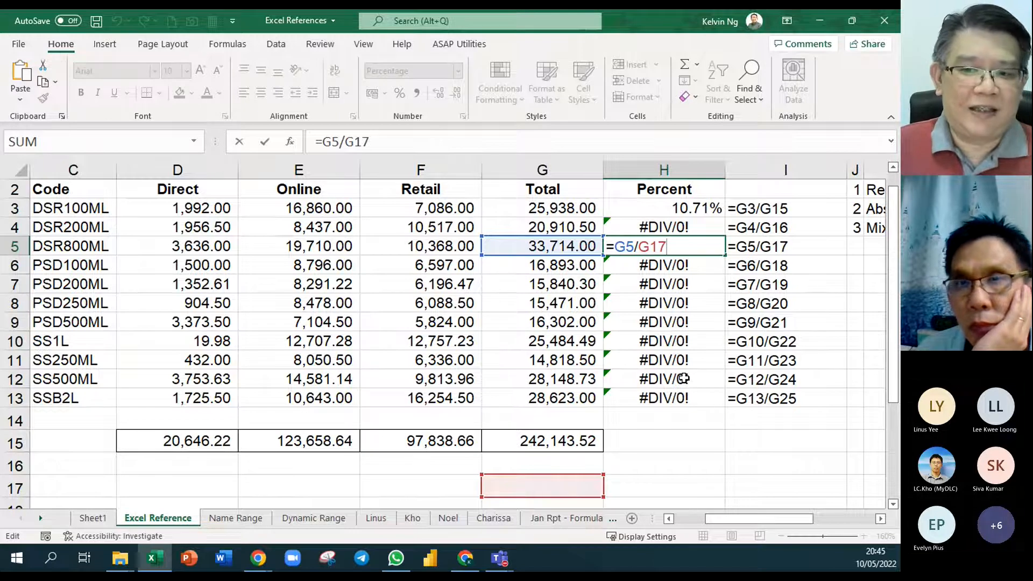
pyautogui.click(799, 433)
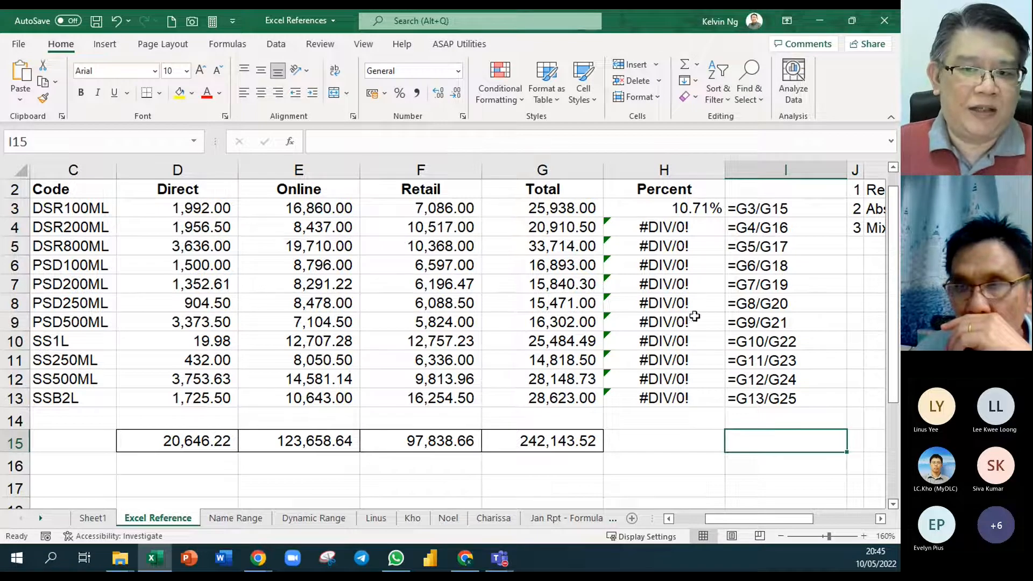
# - Make the divisor G15 absolute in the H3 formula so it reads =G3/$G$15
pyautogui.click(695, 204)
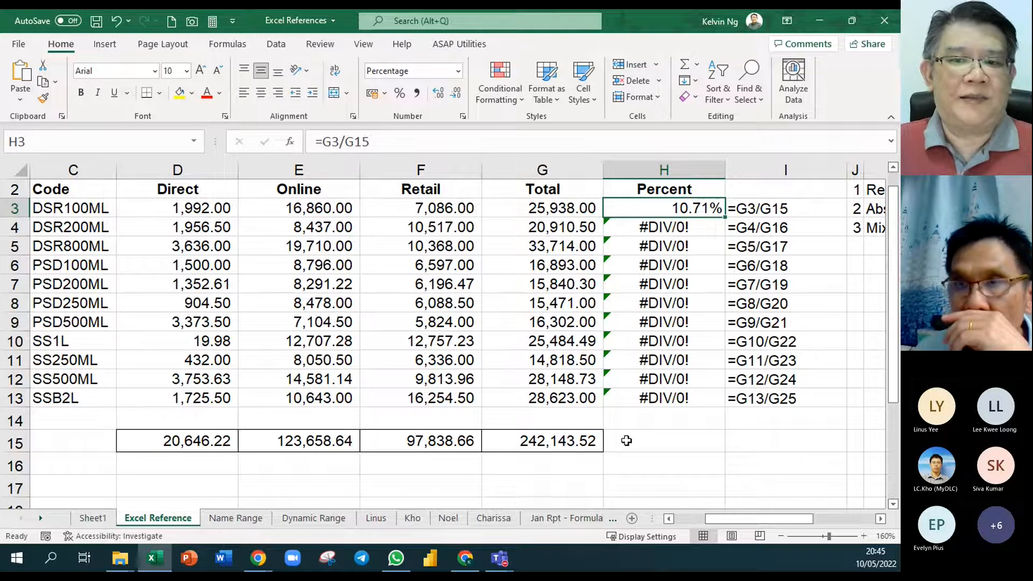
pyautogui.doubleClick(702, 209)
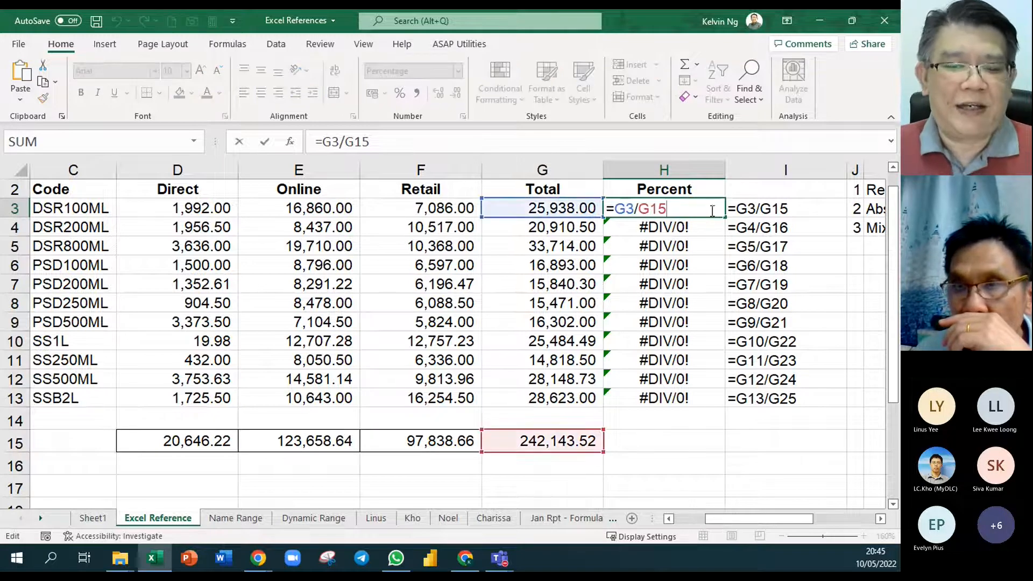
pyautogui.moveTo(698, 208); pyautogui.dragTo(641, 220)
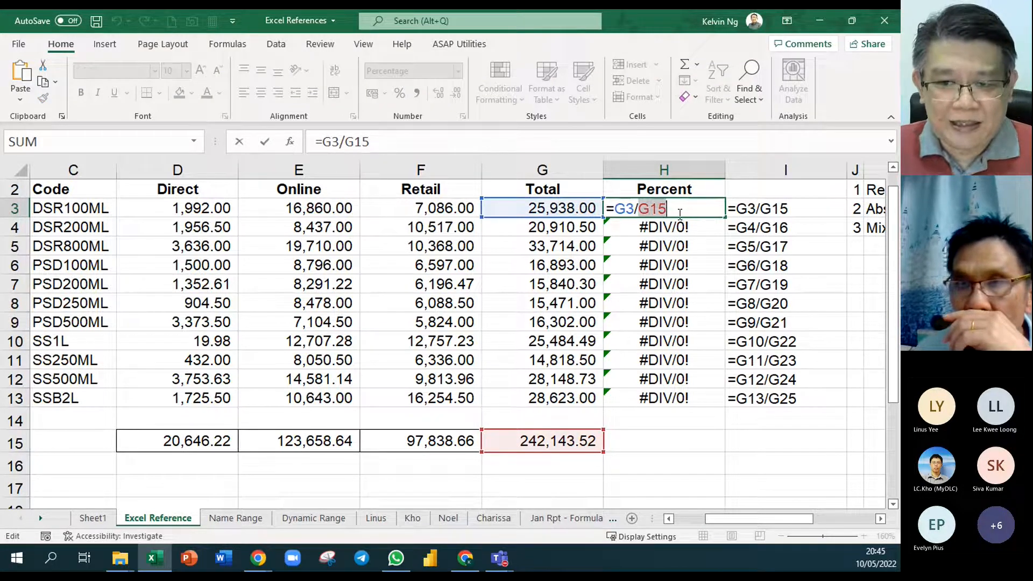
pyautogui.click(695, 209)
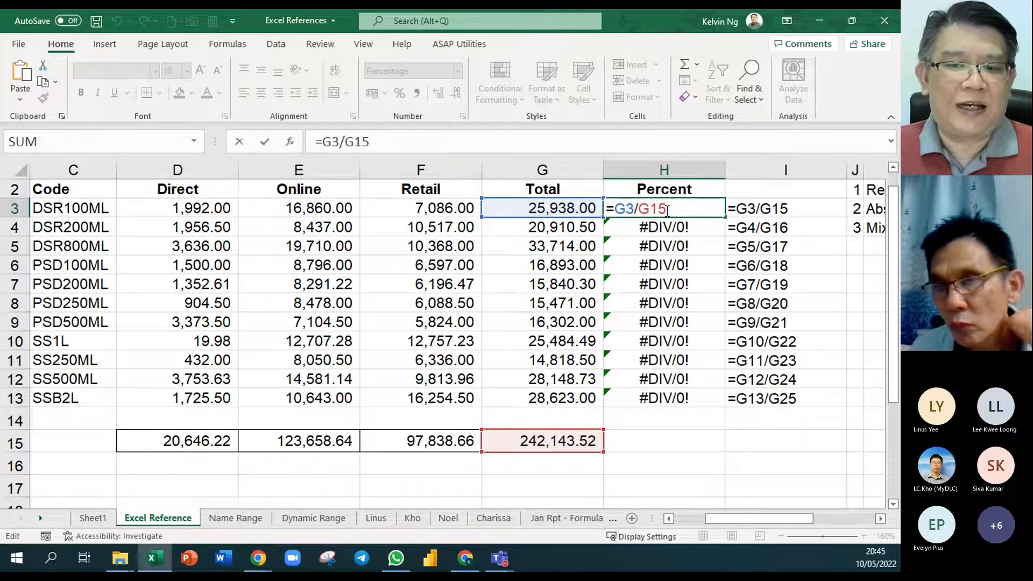
pyautogui.click(642, 209)
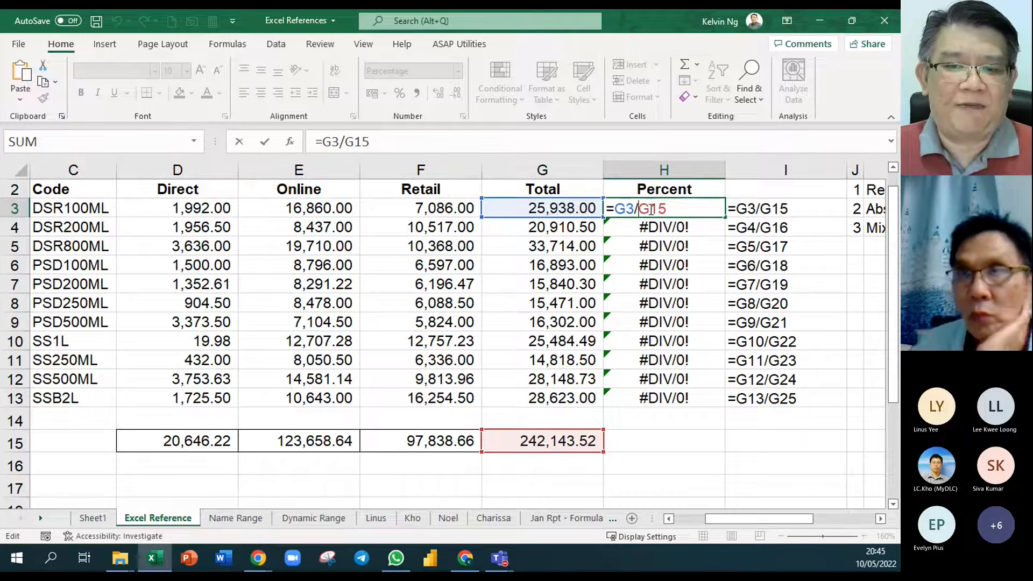
pyautogui.keyDown('shift'); pyautogui.click(668, 212); pyautogui.keyUp('shift')
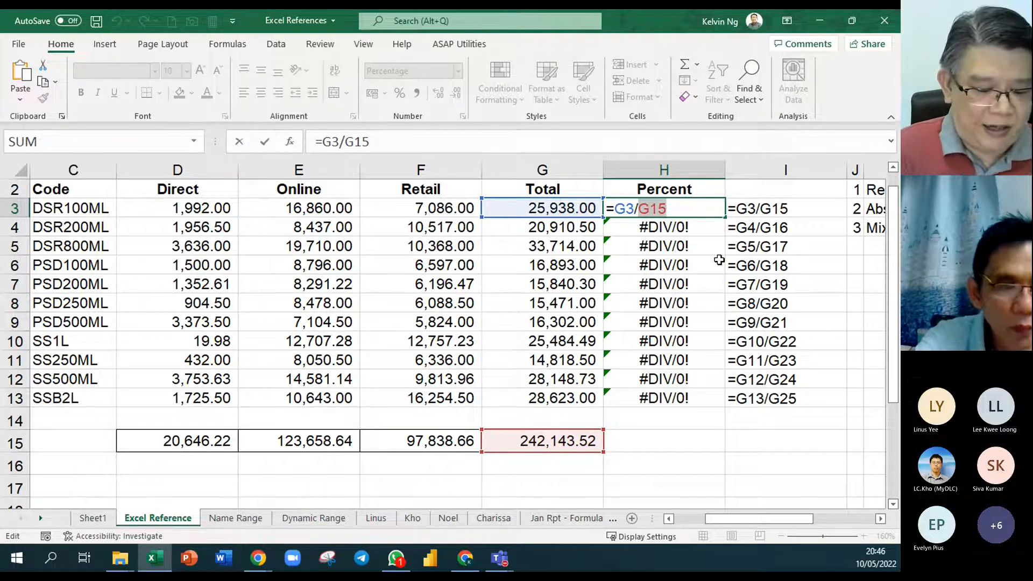
pyautogui.press('F4')
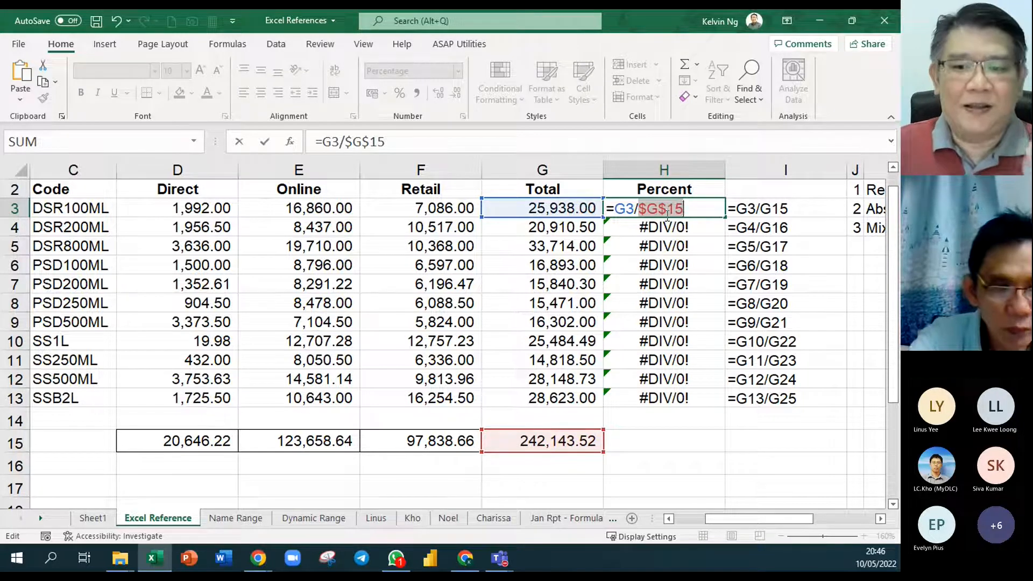
pyautogui.click(642, 207)
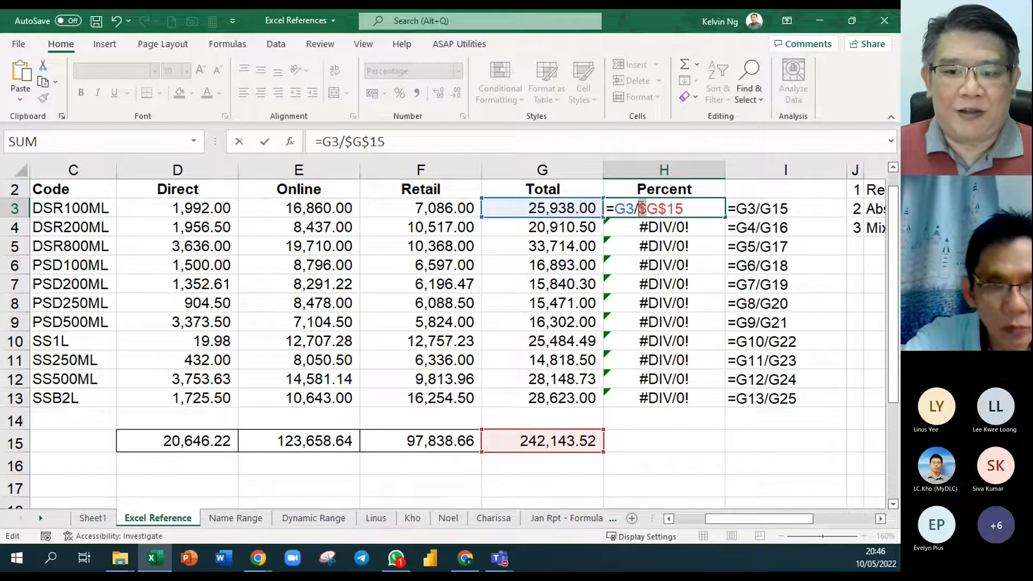
pyautogui.moveTo(666, 210); pyautogui.dragTo(639, 209)
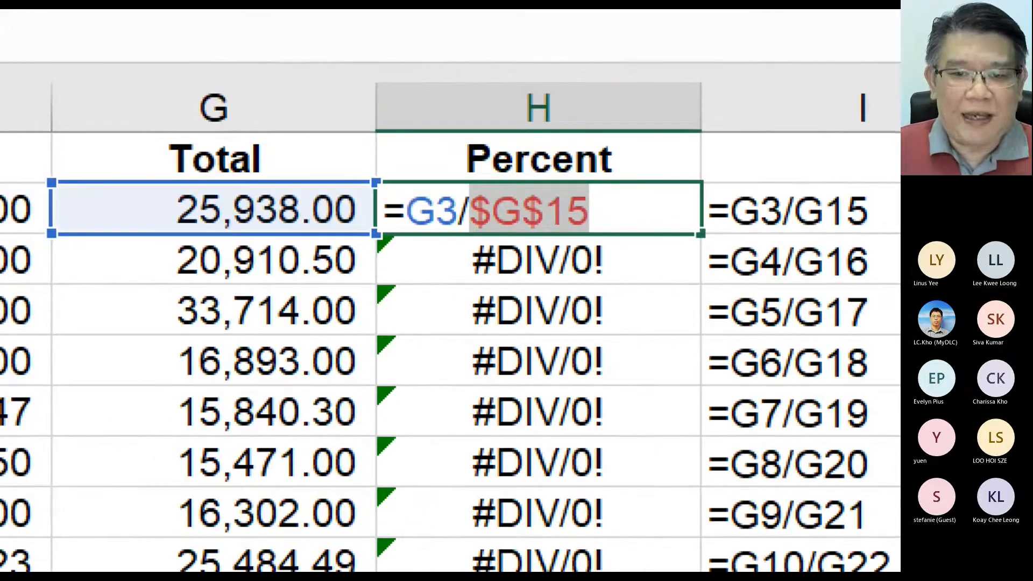
# - Annotate the zoomed H3 formula with red arrows, labelling G3 "Relative" and $G$15 "Absolute"
pyautogui.moveTo(426, 107); pyautogui.dragTo(424, 186)
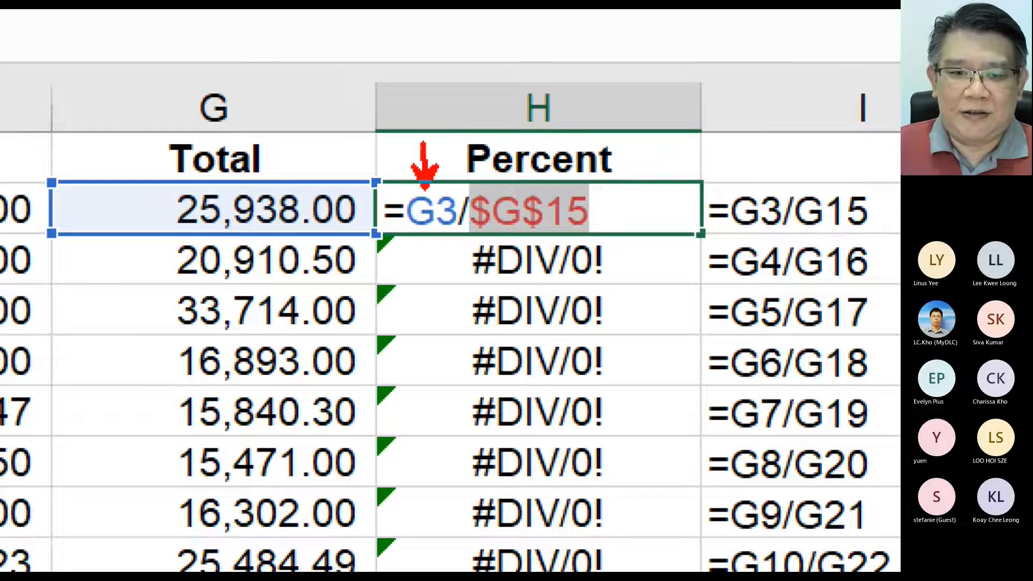
pyautogui.moveTo(426, 107); pyautogui.dragTo(425, 103)
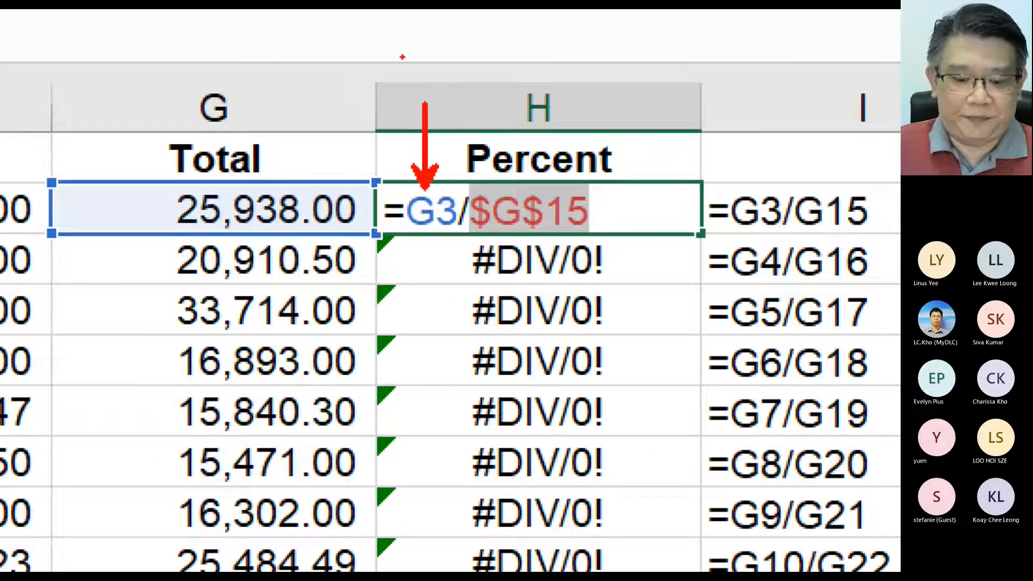
pyautogui.write('t')
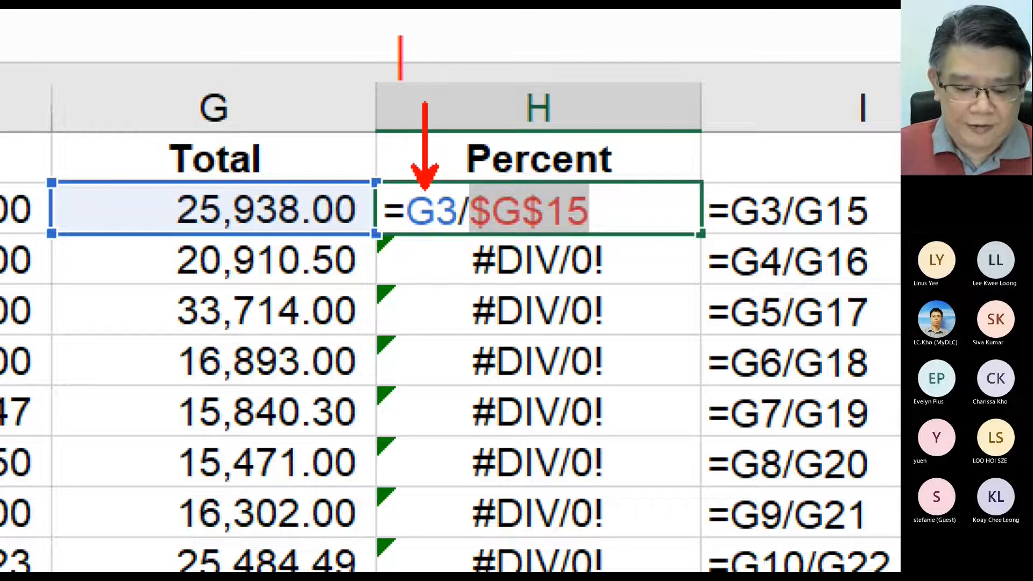
pyautogui.write('Relative')
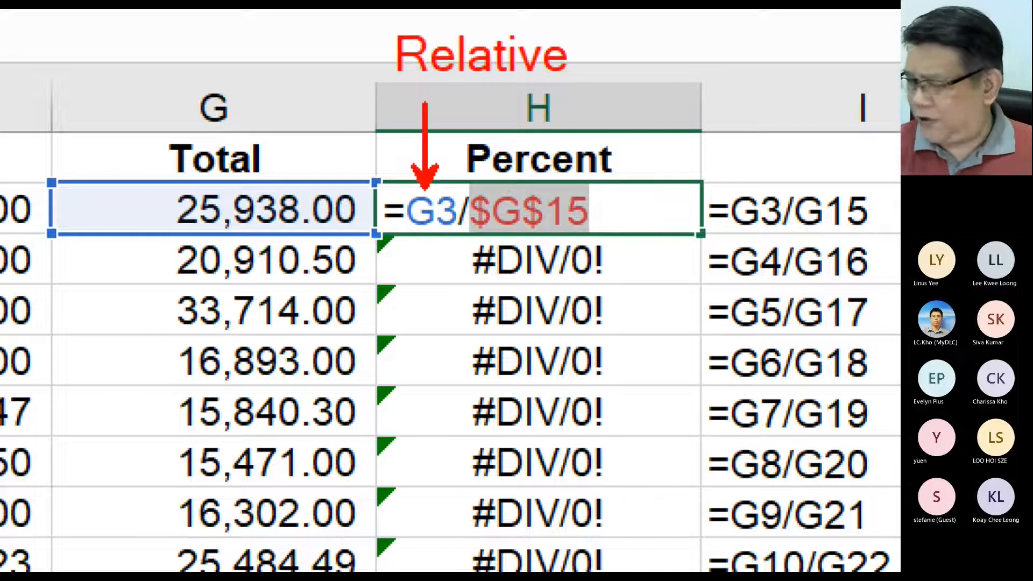
pyautogui.moveTo(618, 186); pyautogui.dragTo(665, 137)
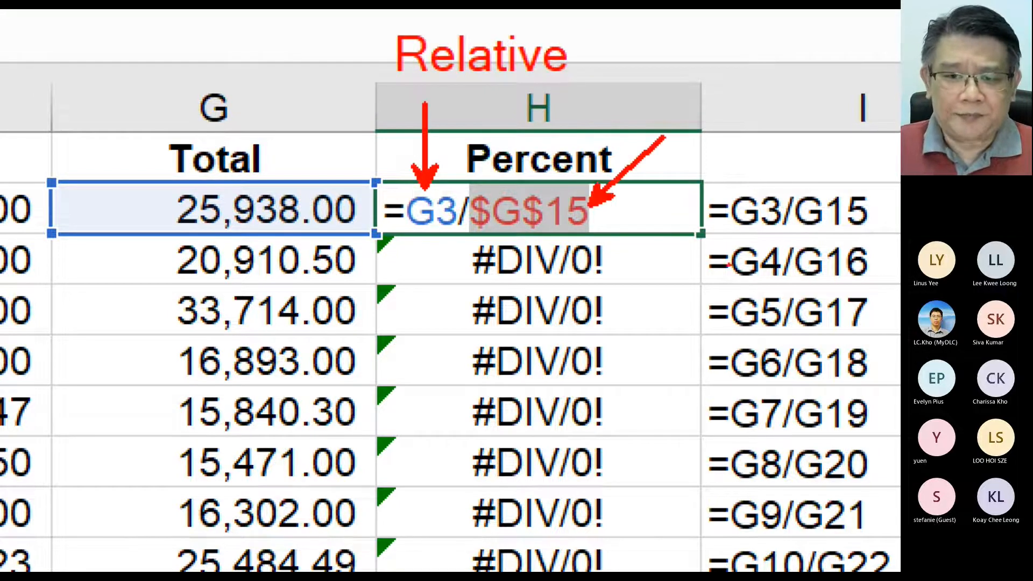
pyautogui.click(628, 100)
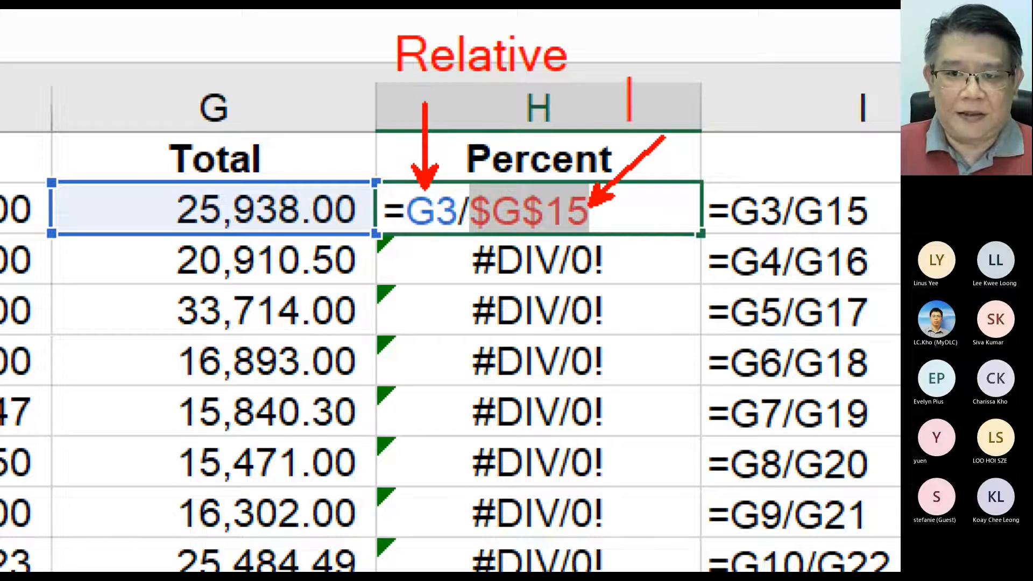
pyautogui.write('Absolute')
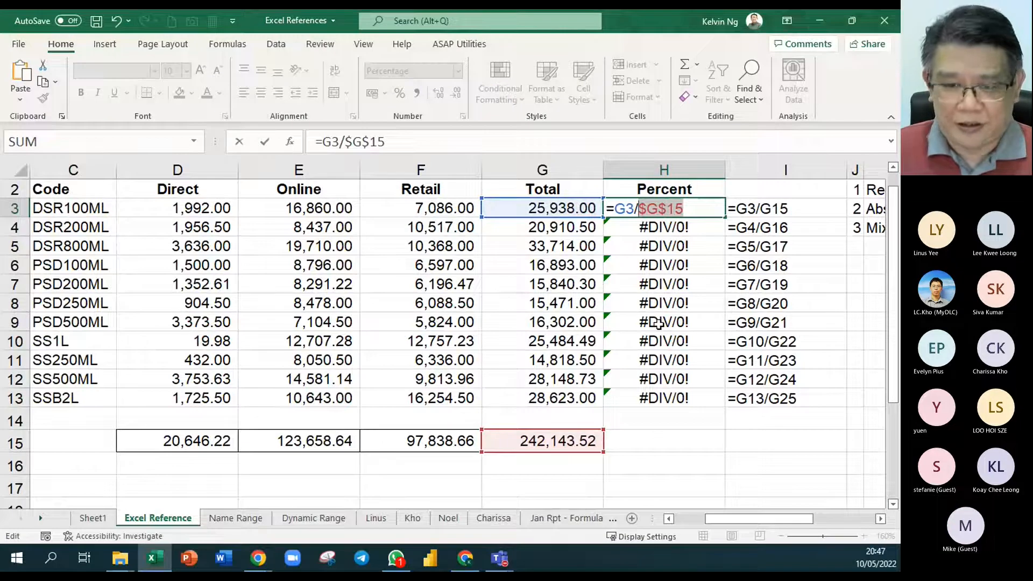
# - Commit the =G3/$G$15 formula in H3 and fill it down to H13
pyautogui.press('Return')
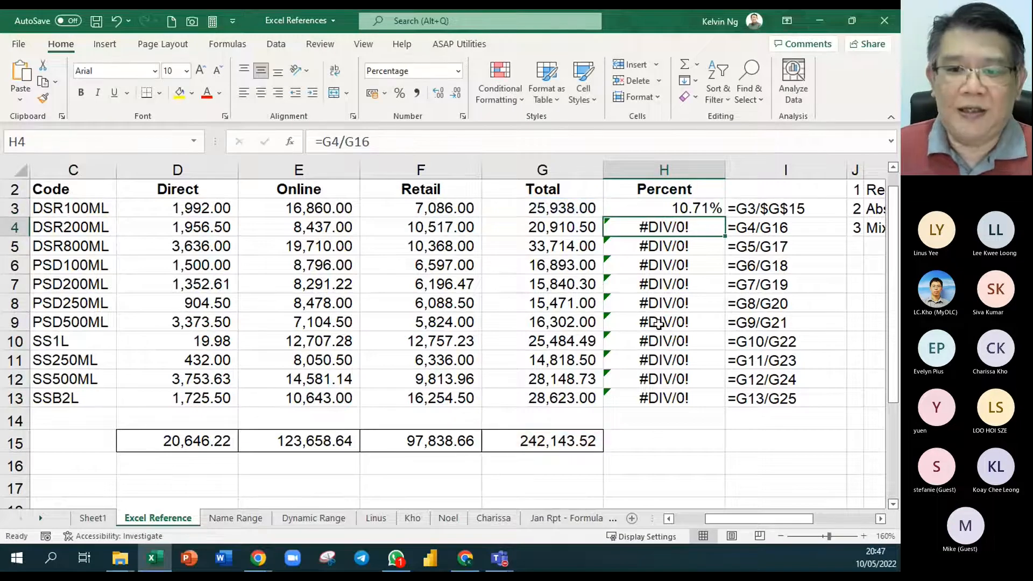
pyautogui.click(697, 214)
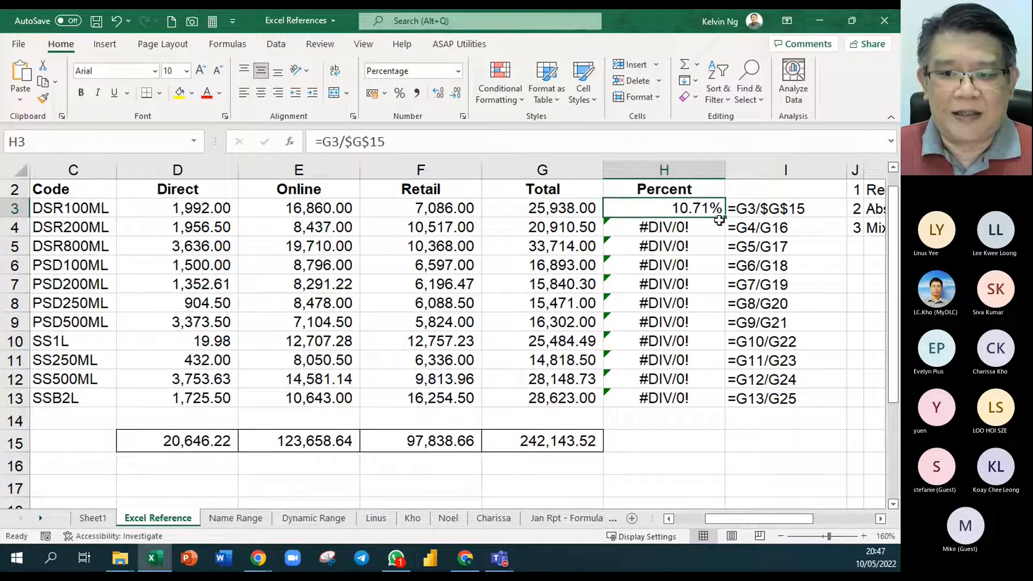
pyautogui.moveTo(724, 220); pyautogui.dragTo(719, 405)
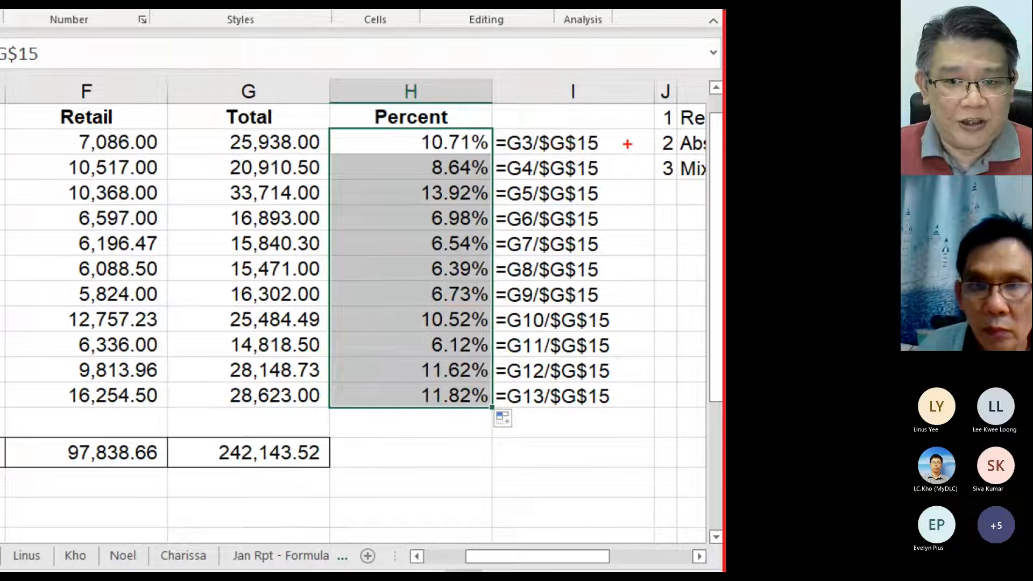
# - Examine the copied formulas listed in column I and the percentages in H3:H13
pyautogui.moveTo(631, 127)
pyautogui.mouseDown()
pyautogui.moveTo(601, 341)
pyautogui.moveTo(540, 448)
pyautogui.mouseUp()
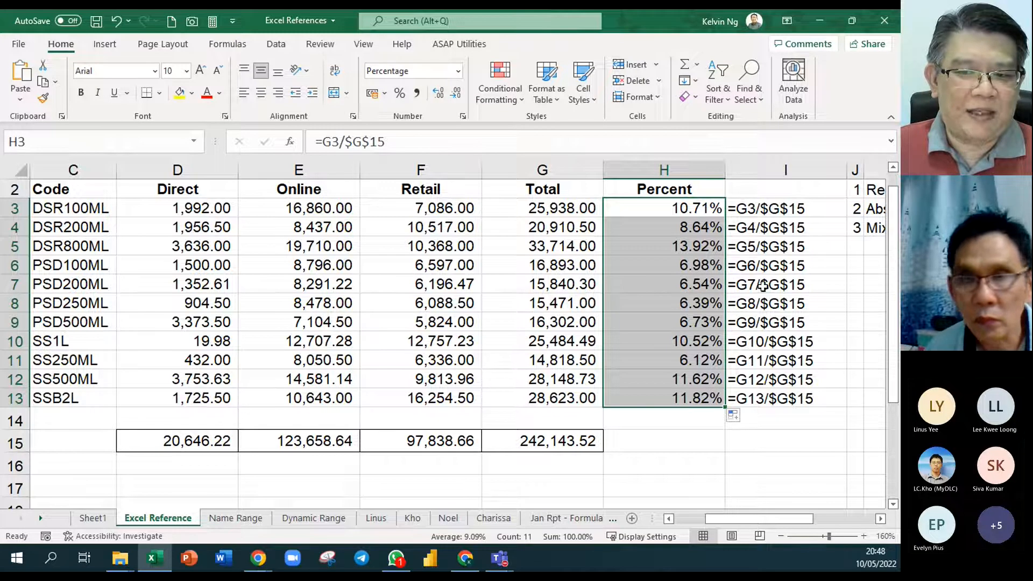
pyautogui.moveTo(749, 366); pyautogui.dragTo(753, 379)
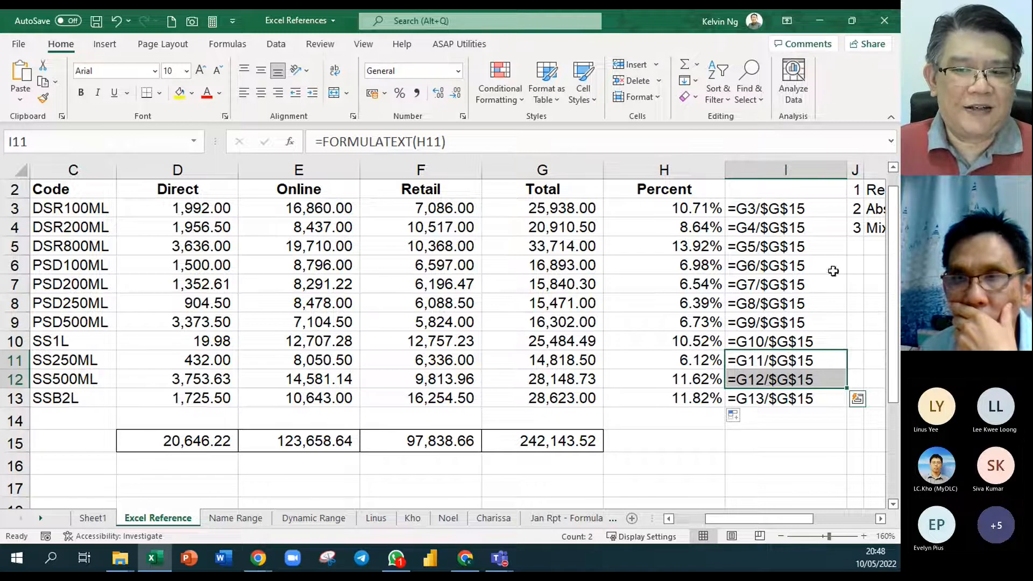
pyautogui.click(753, 431)
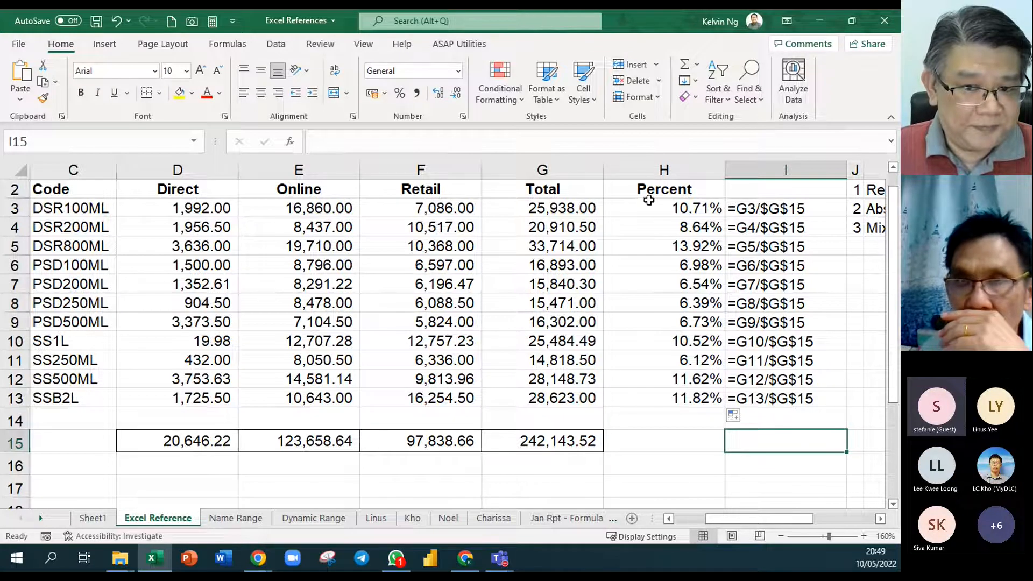
pyautogui.moveTo(648, 208); pyautogui.dragTo(656, 387)
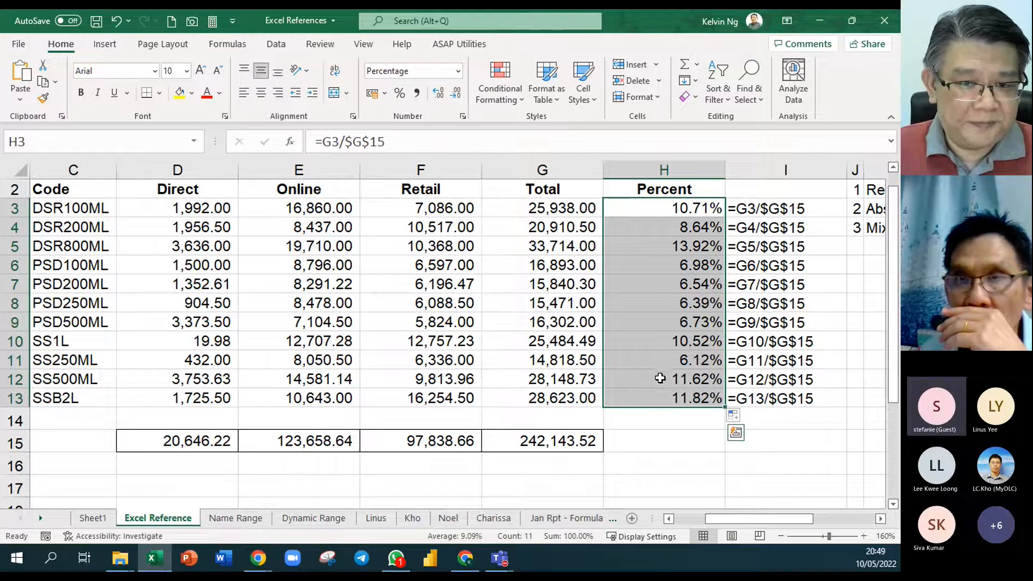
# - Clear the product totals in G3:G13 and the column totals in D15:G15
pyautogui.moveTo(535, 208); pyautogui.dragTo(527, 401)
pyautogui.press('Delete')
pyautogui.moveTo(569, 435); pyautogui.dragTo(214, 438)
pyautogui.press('Delete')
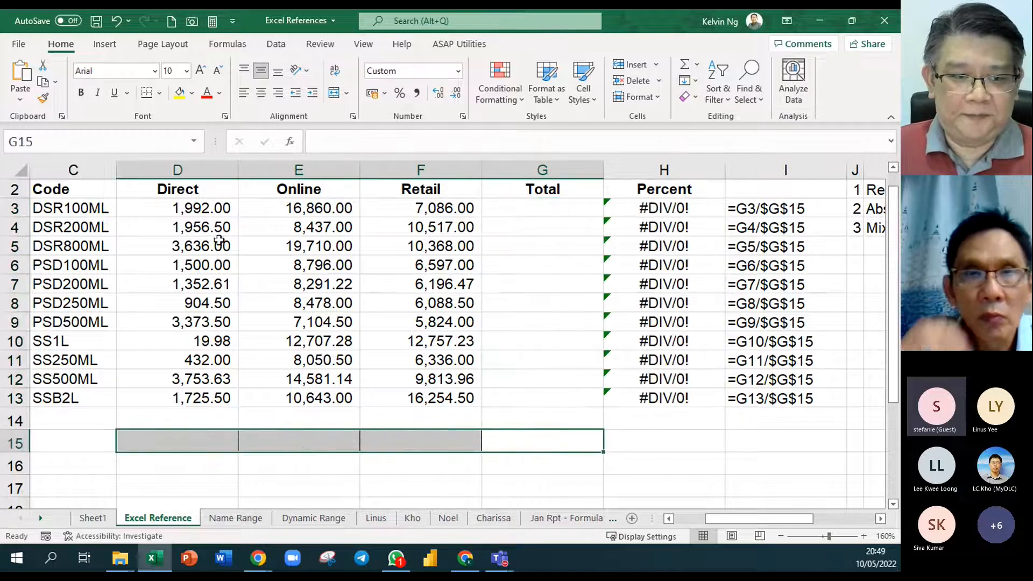
# - AutoSum the range D3:G15 to fill the row totals in column G and the column totals in row 15
pyautogui.moveTo(206, 210); pyautogui.dragTo(547, 437)
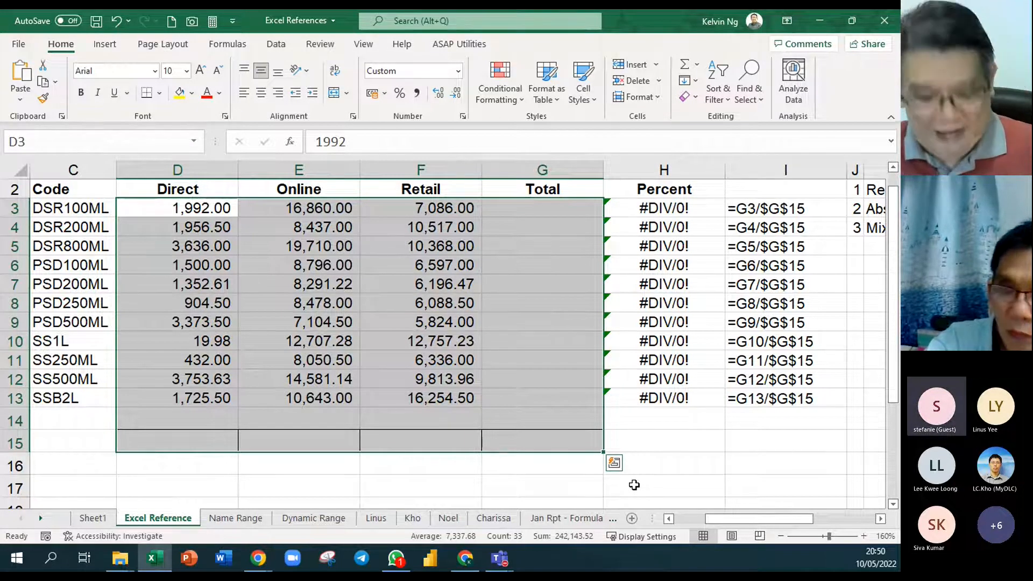
pyautogui.hotkey('alt', '=')
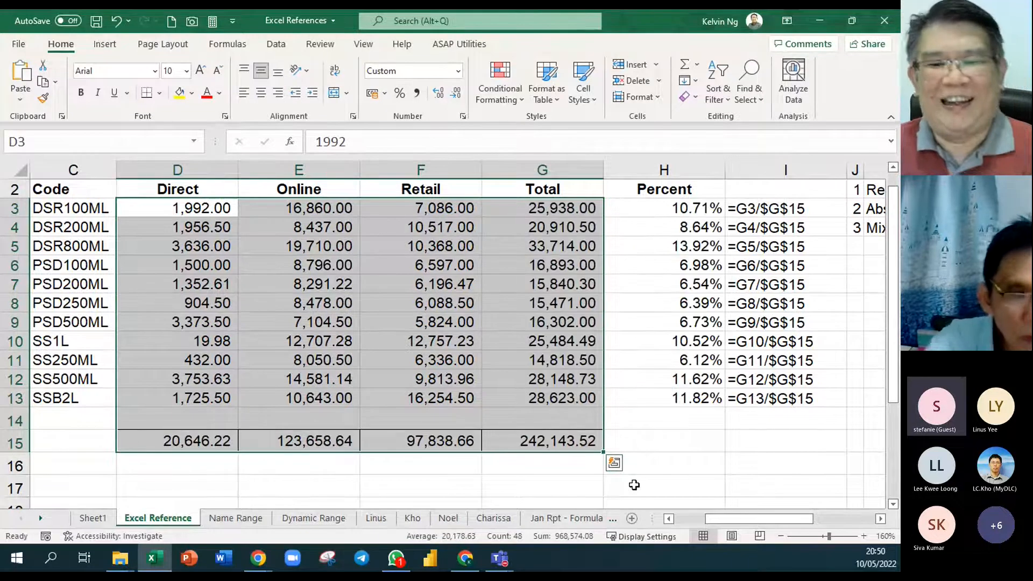
pyautogui.click(692, 442)
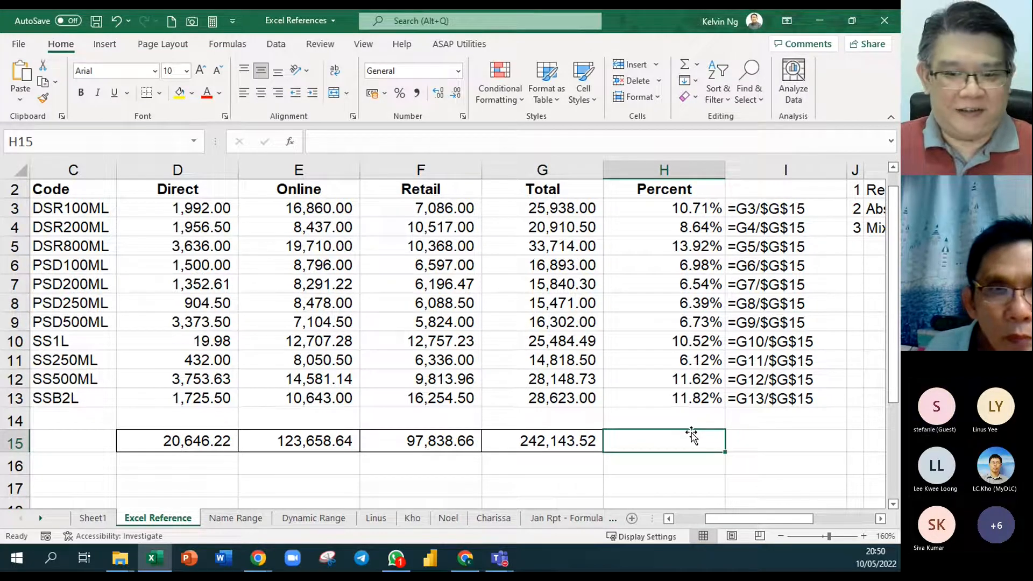
# - Cycle the divisor in the H3 formula through the mixed forms G$15 and $G15, ending on the absolute $G$15
pyautogui.moveTo(677, 205); pyautogui.dragTo(674, 400)
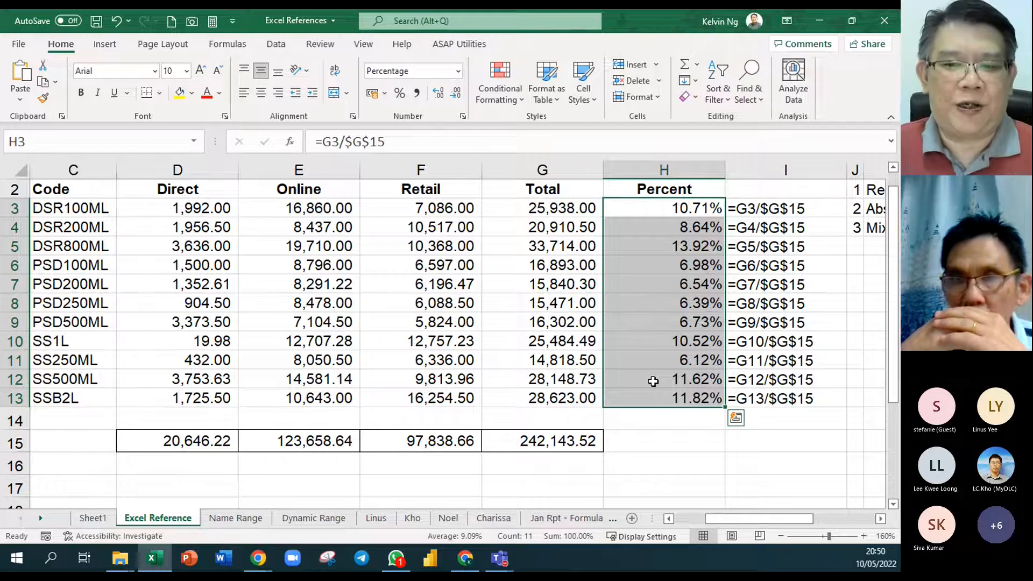
pyautogui.click(655, 211)
pyautogui.scroll(4, 696, 276)
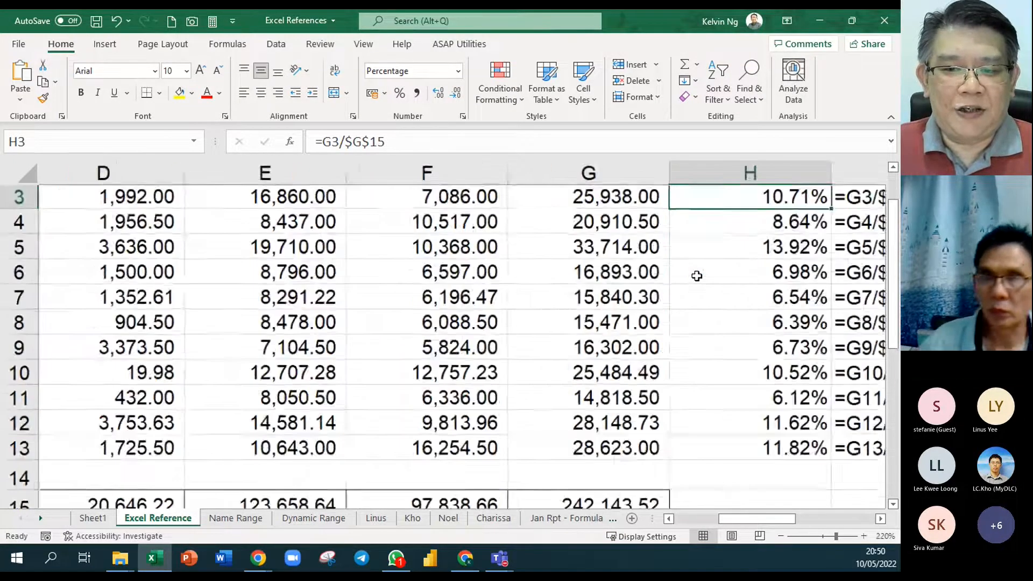
pyautogui.scroll(7, 697, 275)
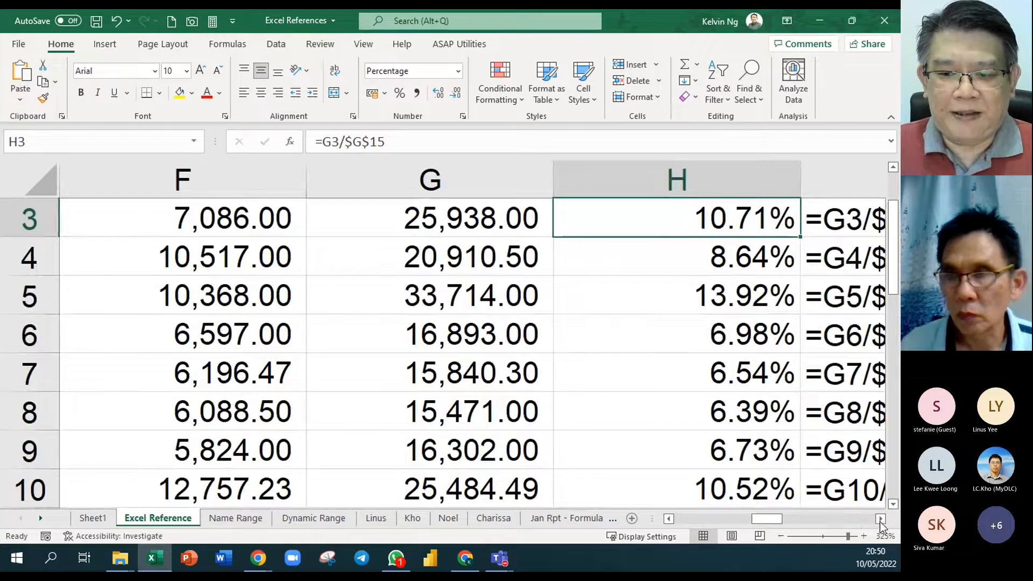
pyautogui.click(879, 518)
pyautogui.scroll(2, 495, 307)
pyautogui.doubleClick(496, 308)
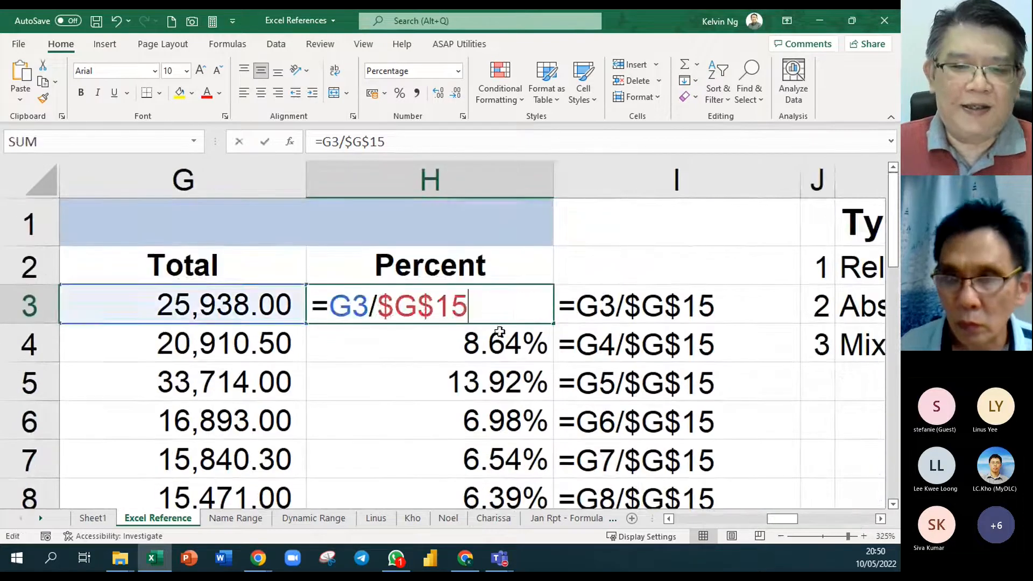
pyautogui.moveTo(468, 305); pyautogui.dragTo(386, 312)
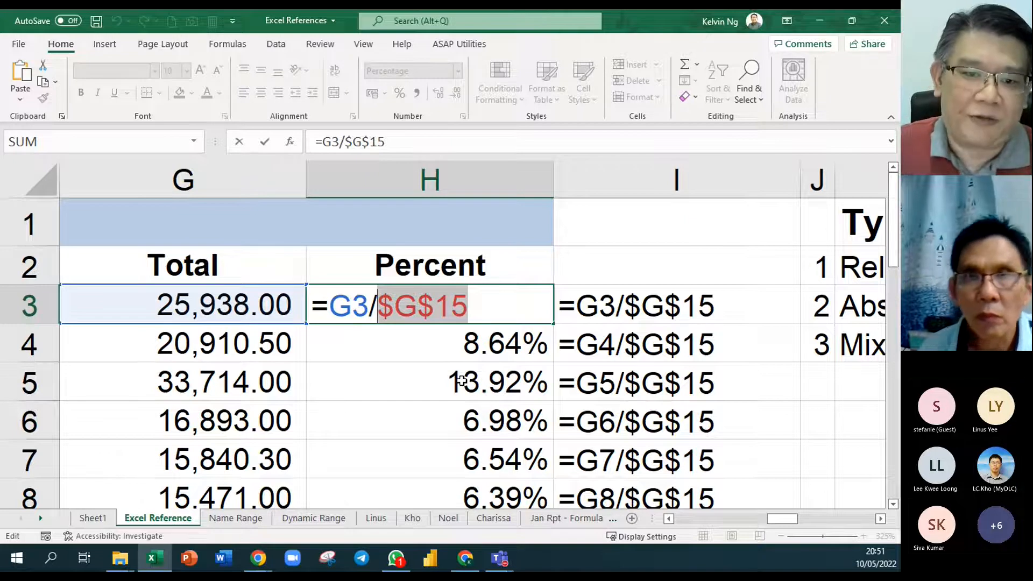
pyautogui.press('F4')
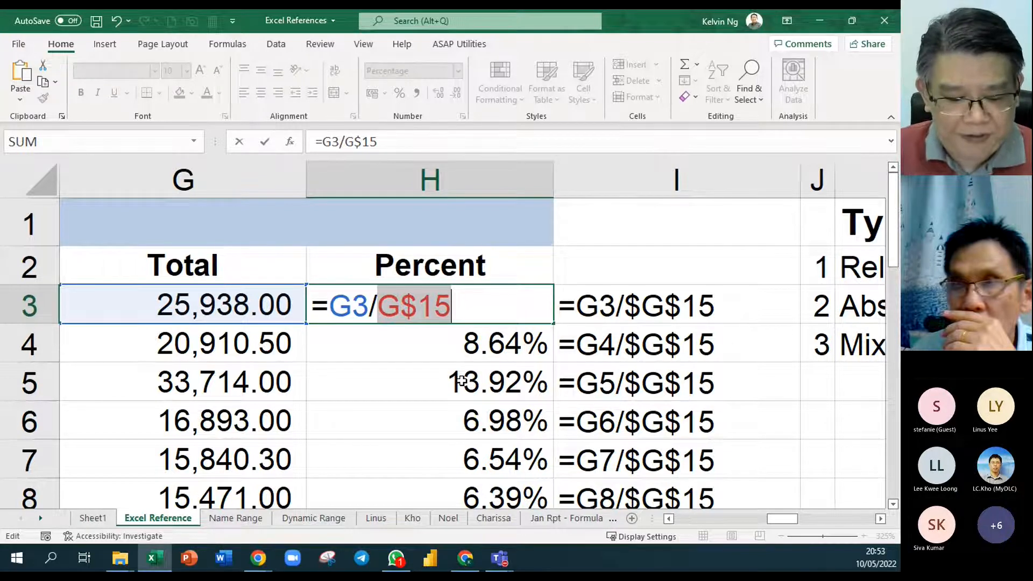
pyautogui.press('F4')
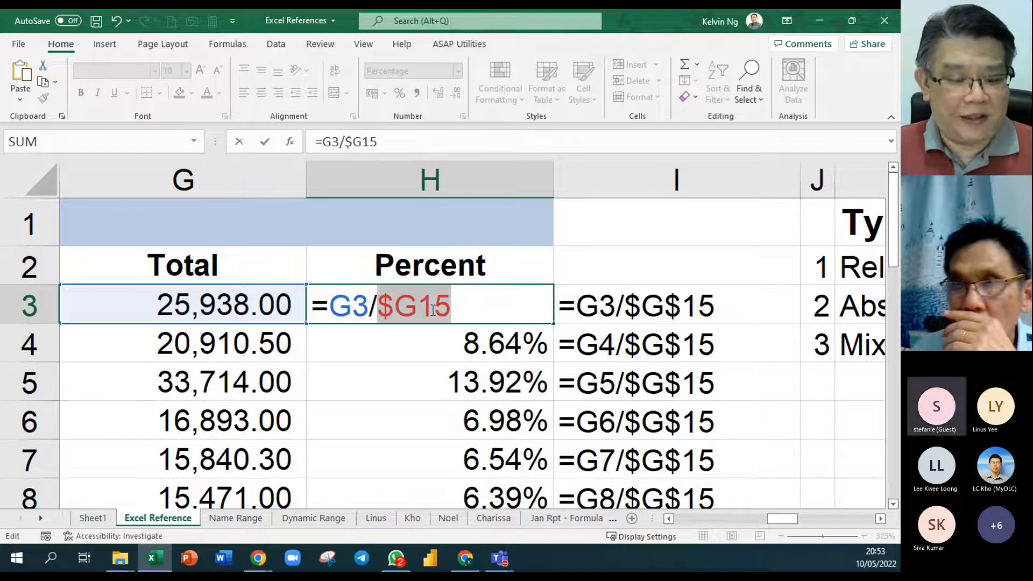
pyautogui.press('F4')
pyautogui.press('F4')
pyautogui.hotkey('ctrl', 'Return')
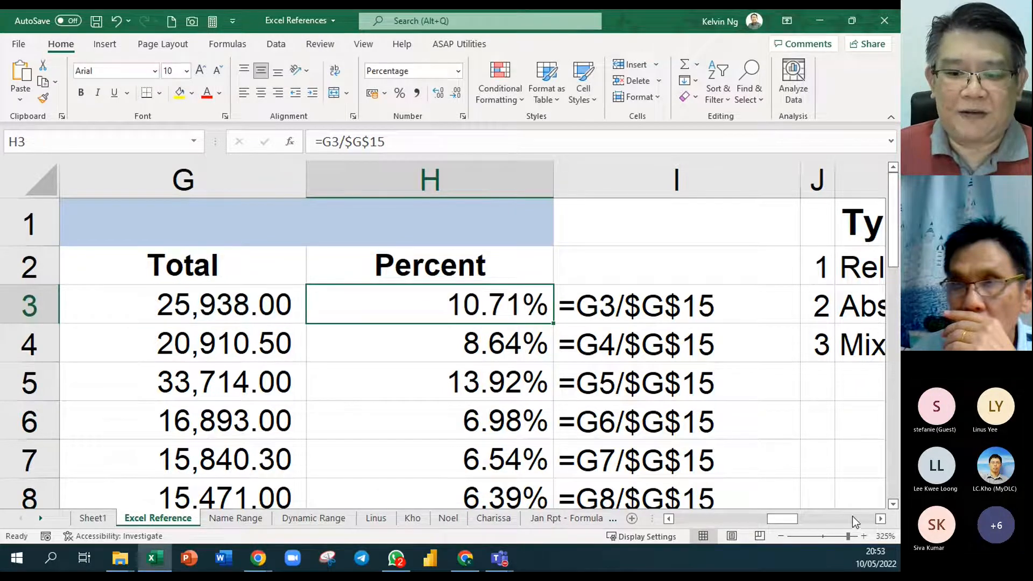
# - Enter A1 in L2 as the example for Relative Reference
pyautogui.click(880, 519)
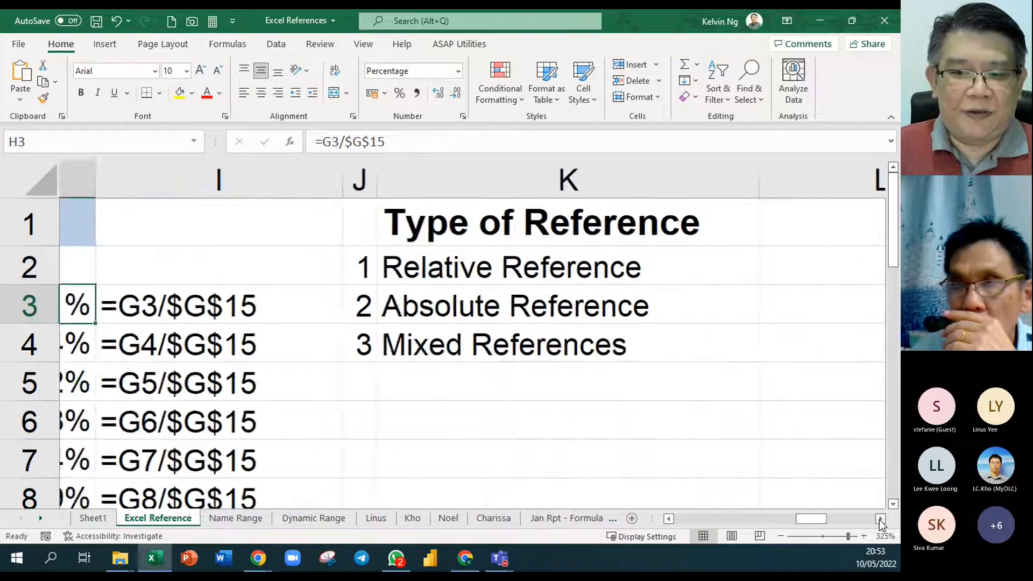
pyautogui.click(880, 519)
pyautogui.click(526, 272)
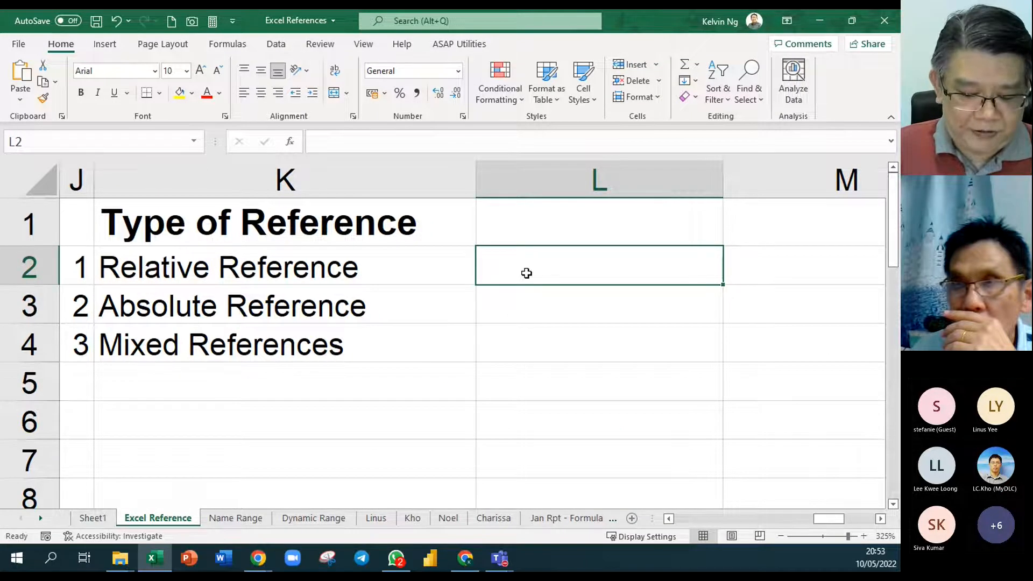
pyautogui.write('A!')
pyautogui.write('1')
pyautogui.press('Return')
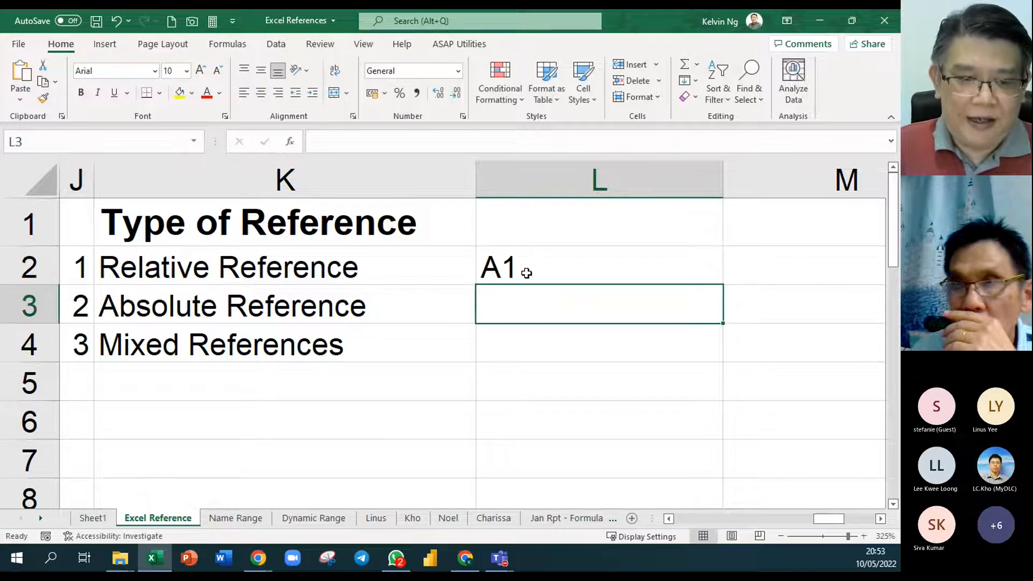
# - Enter $A$1 in L3 as the example for Absolute Reference
pyautogui.write('$')
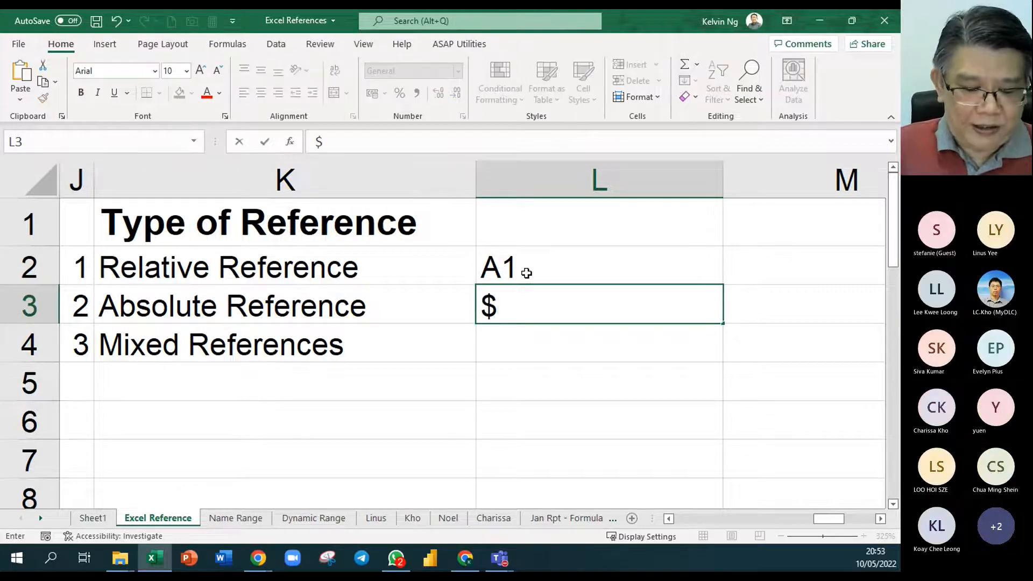
pyautogui.write('A$1')
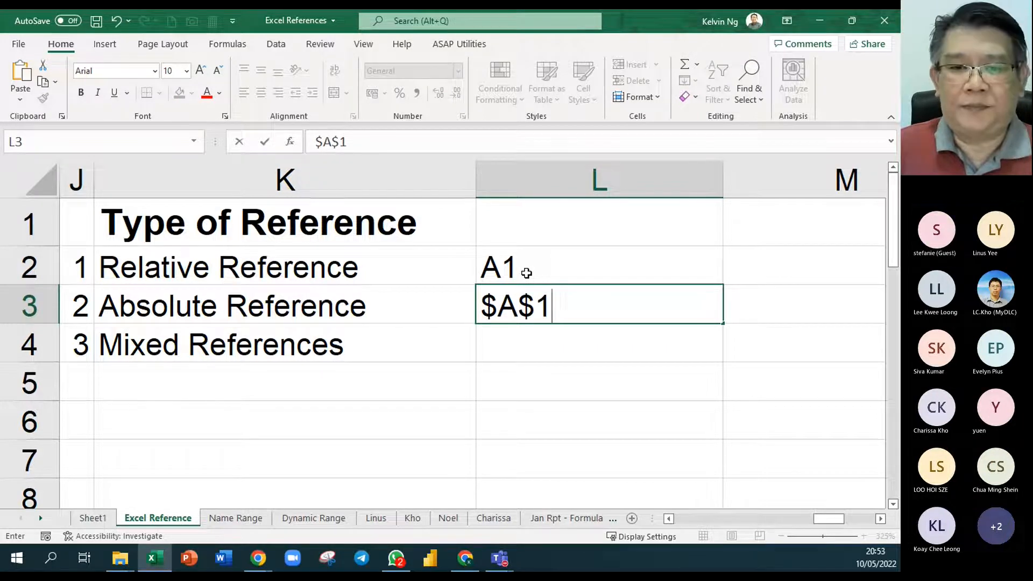
pyautogui.press('Return')
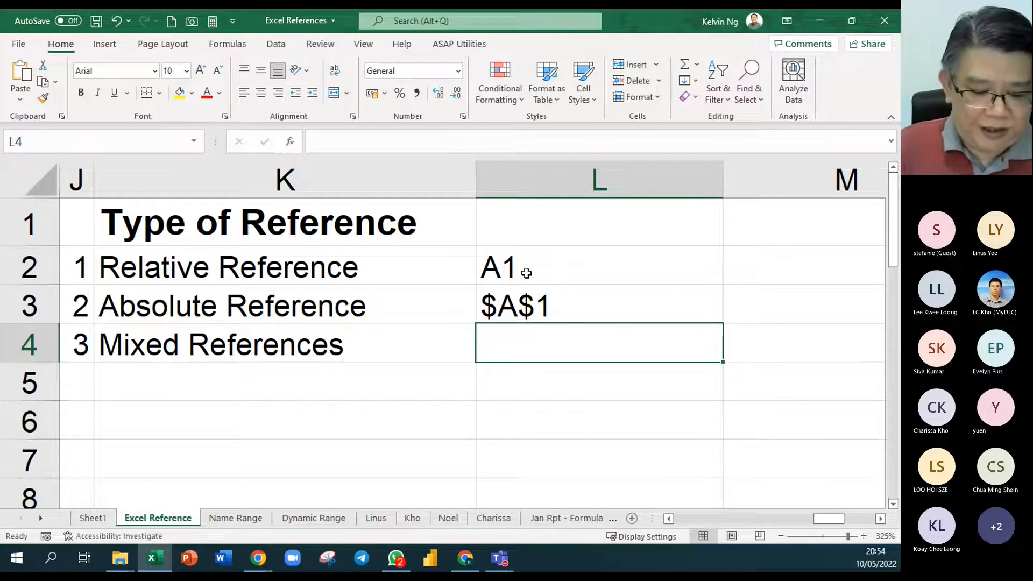
# - Enter "$A1 or A$1" in L4 as the examples for Mixed References
pyautogui.write('$A$1')
pyautogui.press('BackSpace')
pyautogui.press('BackSpace')
pyautogui.write('1 or ')
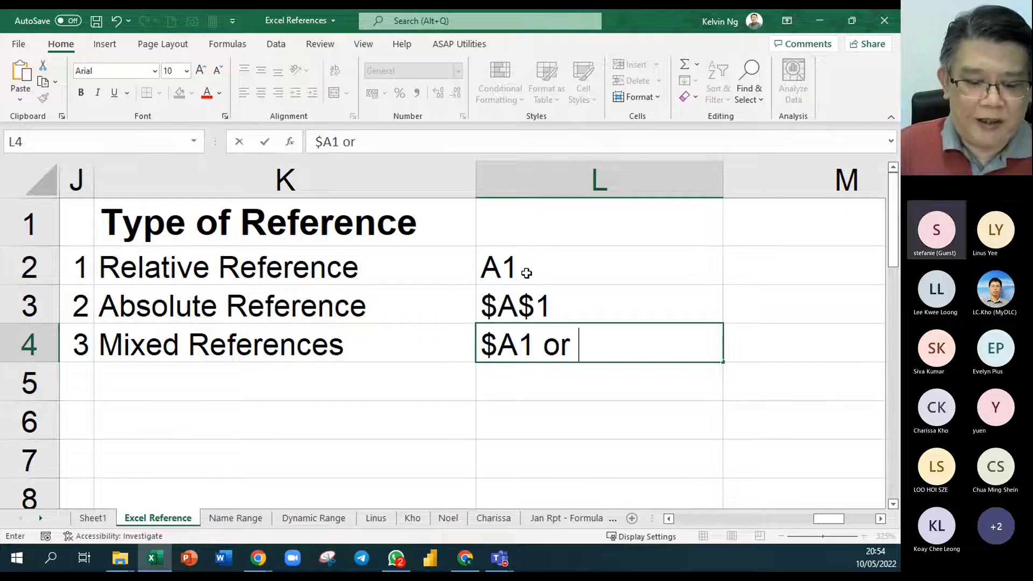
pyautogui.write('A$!')
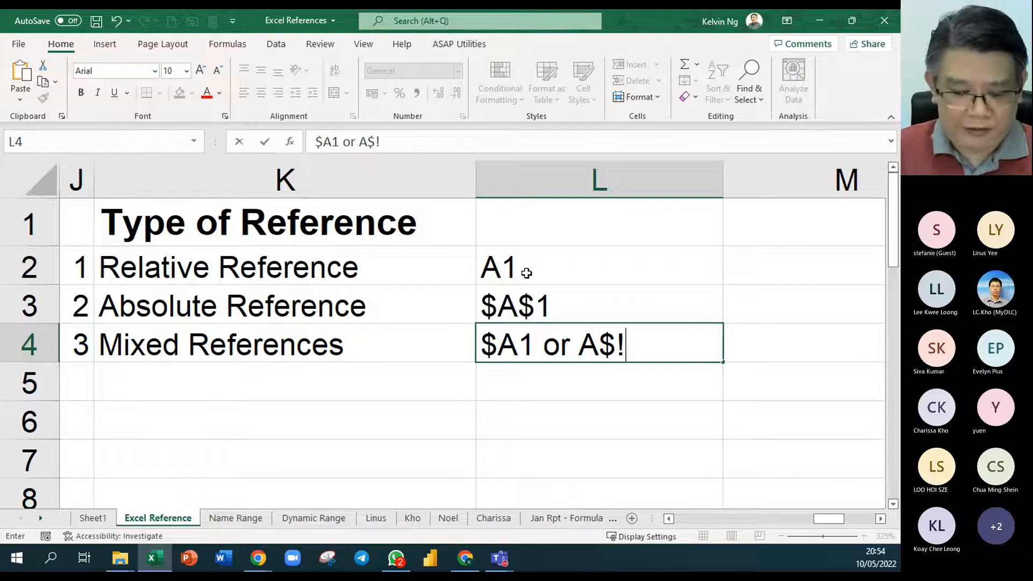
pyautogui.press('BackSpace')
pyautogui.write('1')
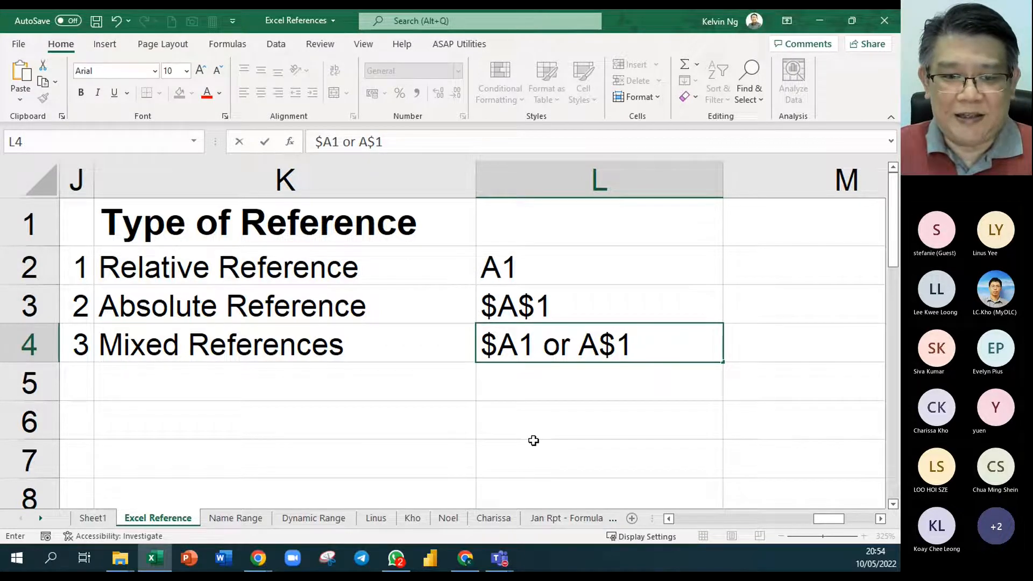
pyautogui.click(511, 376)
# - Add the note "function Key F4/ fn F4" in M3 beside the absolute reference example
pyautogui.keyDown('ctrl'); pyautogui.scroll(-2, 511, 376); pyautogui.keyUp('ctrl')
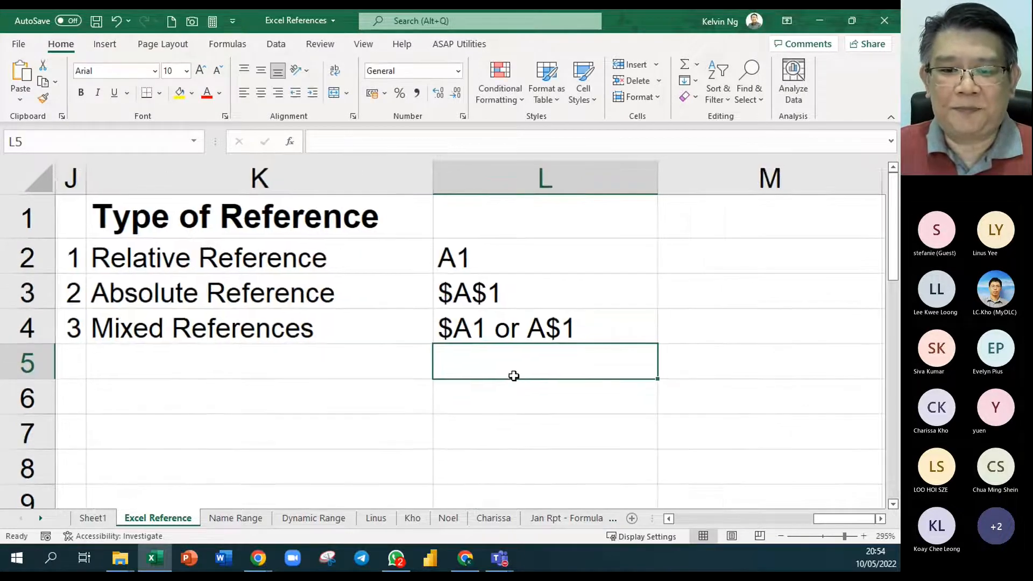
pyautogui.keyDown('ctrl'); pyautogui.scroll(-1, 514, 376); pyautogui.keyUp('ctrl')
pyautogui.click(683, 289)
pyautogui.write('function ')
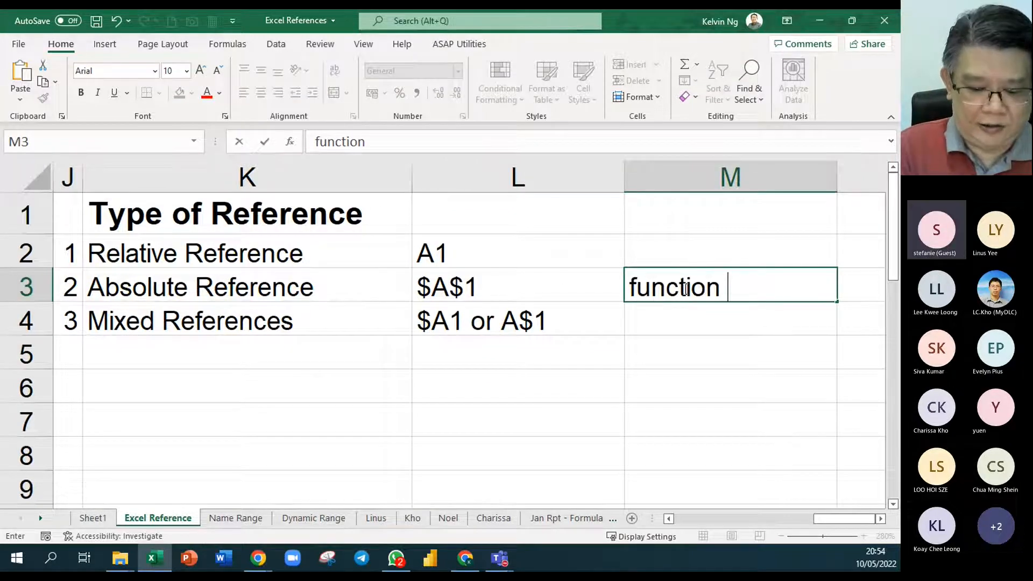
pyautogui.write('Key F4')
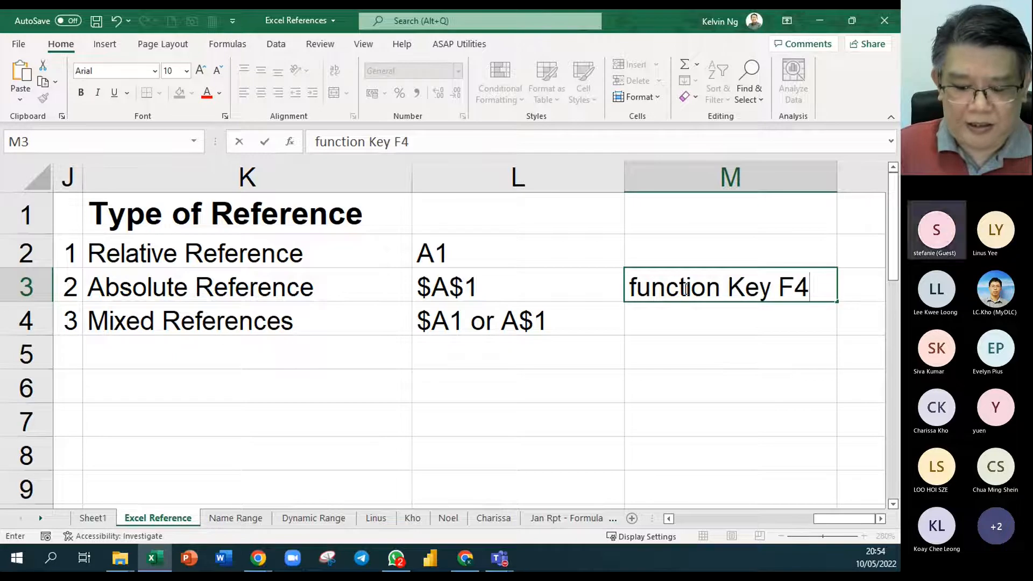
pyautogui.write('/ fn F4')
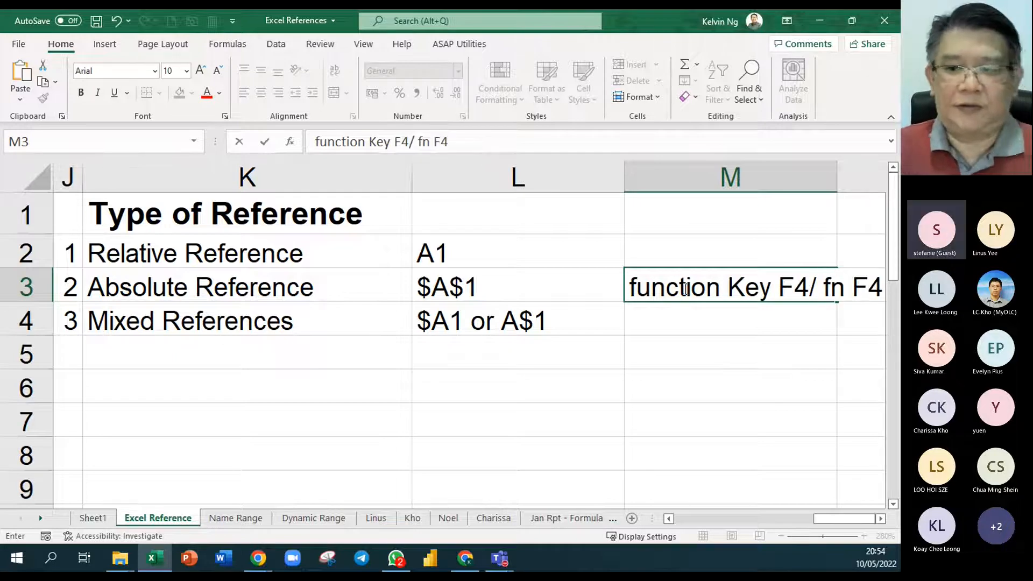
# - Narrow column L slightly so the note in column M sits closer to the examples
pyautogui.click(621, 172)
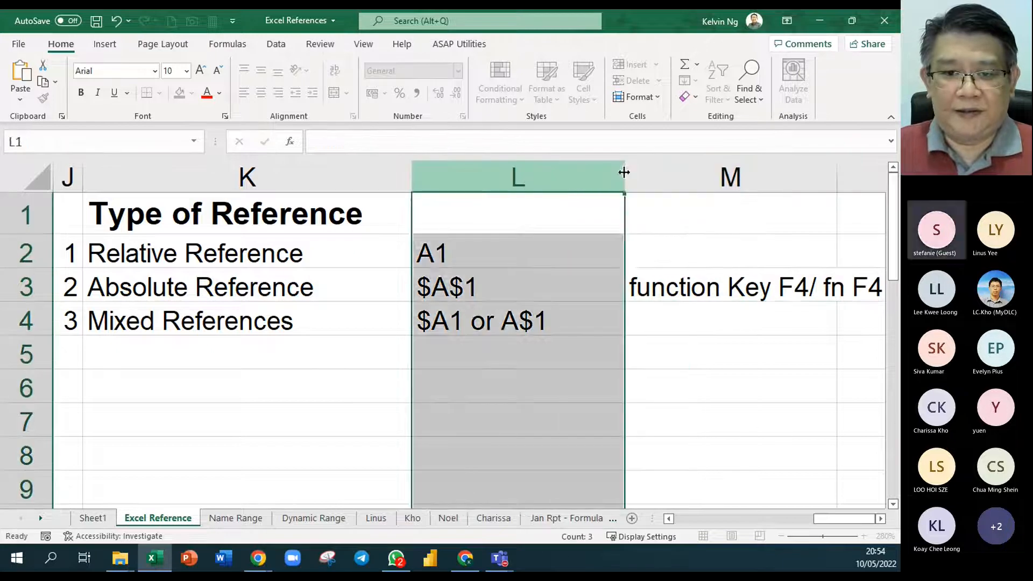
pyautogui.click(731, 416)
pyautogui.moveTo(622, 177); pyautogui.dragTo(586, 179)
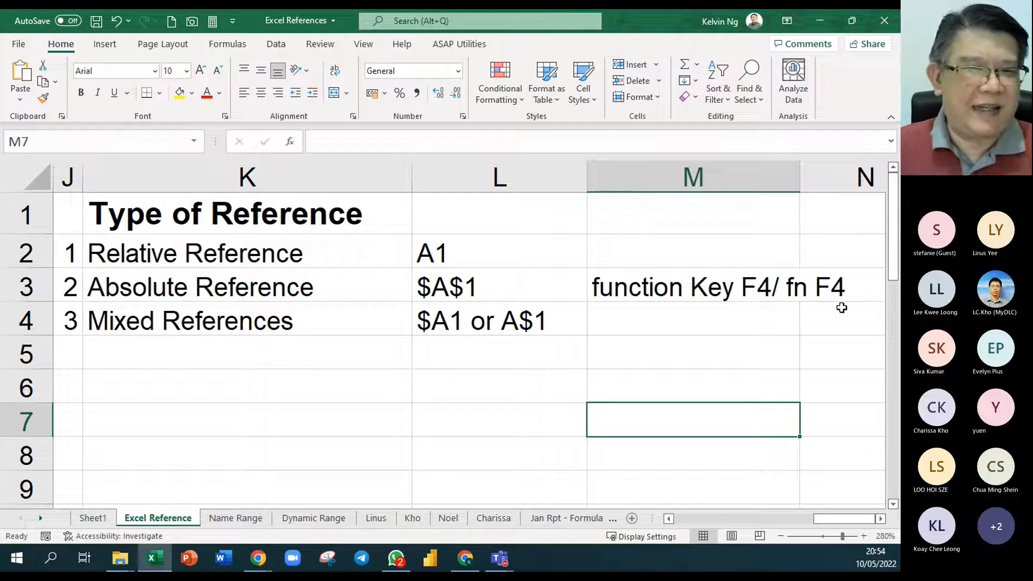
# - Add the note "Type $ Manually" in M4 beside the mixed reference examples
pyautogui.click(634, 321)
pyautogui.write('Type')
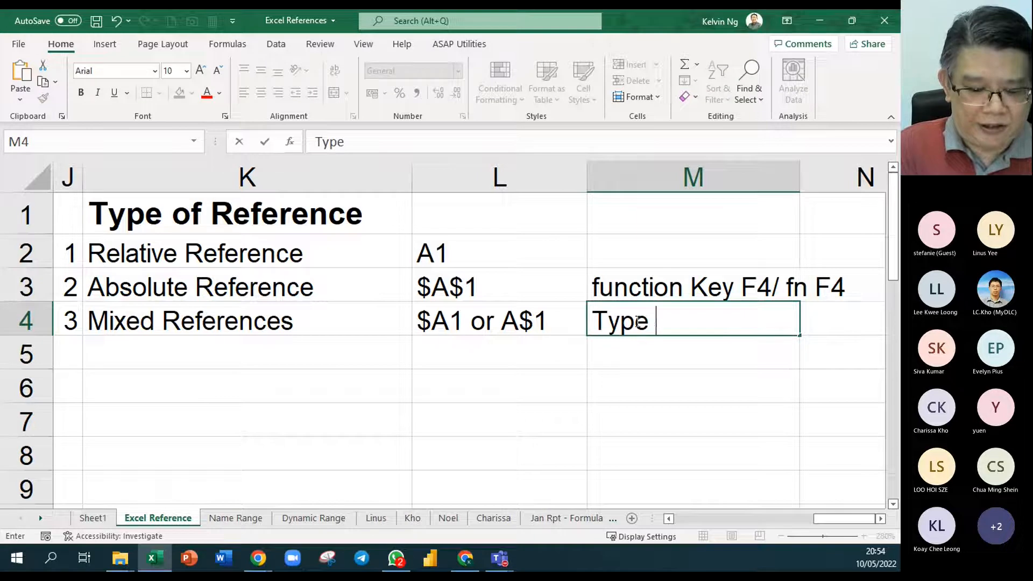
pyautogui.write(' %')
pyautogui.press('BackSpace')
pyautogui.write('$ ')
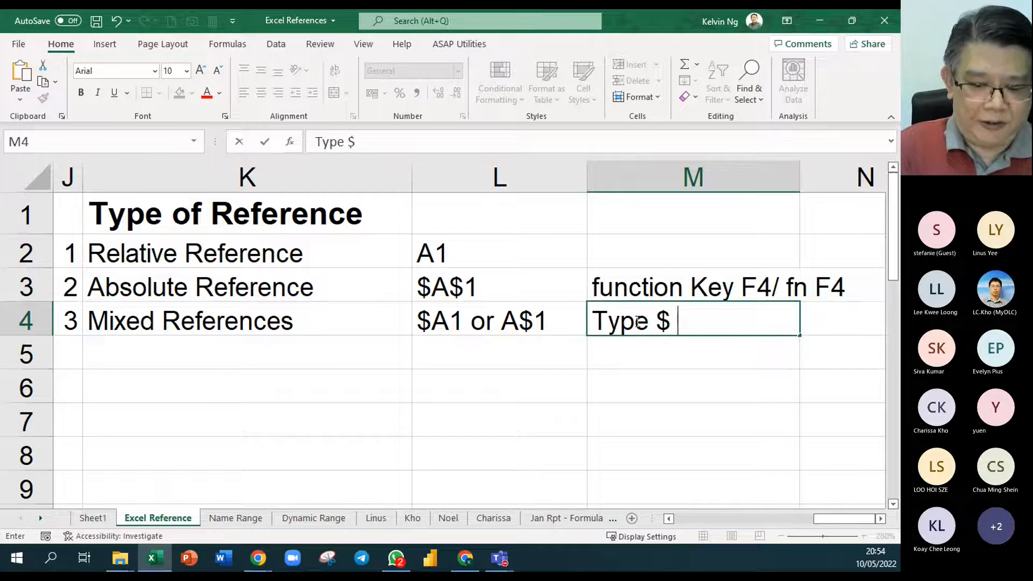
pyautogui.write('Manually')
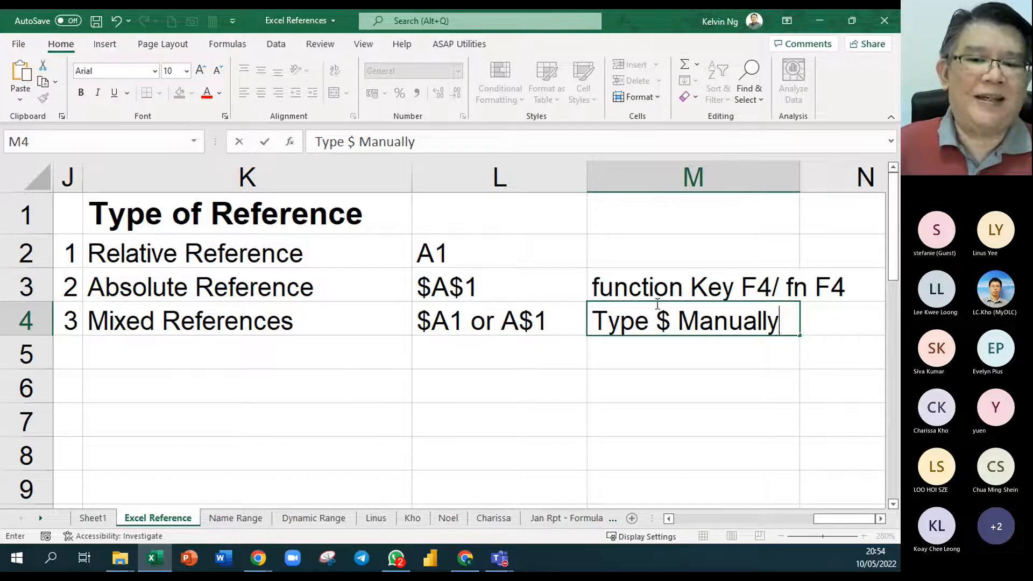
pyautogui.click(682, 406)
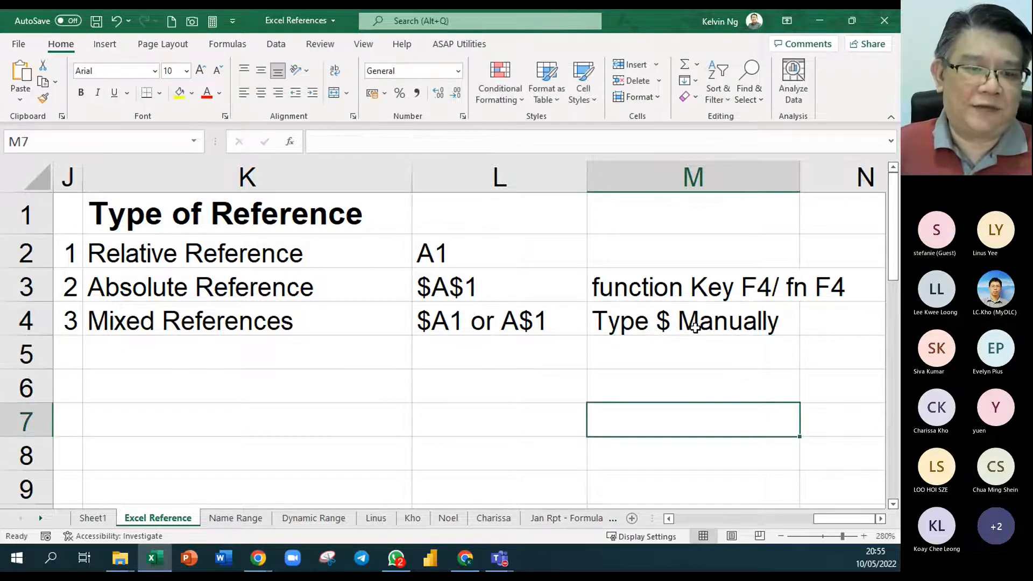
# - Review the completed reference-type summary alongside the percent-of-total formulas on the same sheet
pyautogui.click(71, 222)
pyautogui.moveTo(70, 222); pyautogui.dragTo(804, 328)
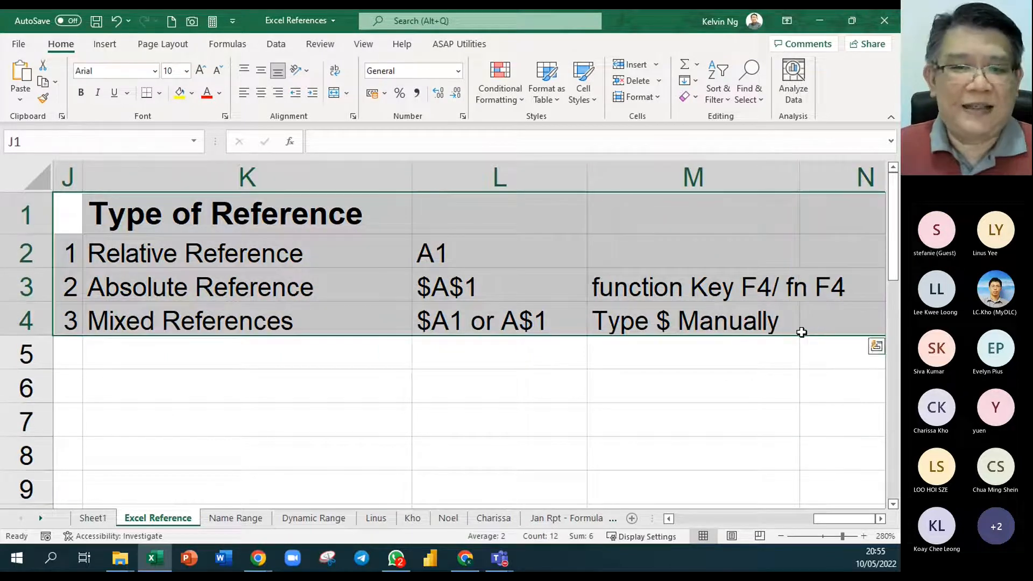
pyautogui.scroll(-3, 412, 407)
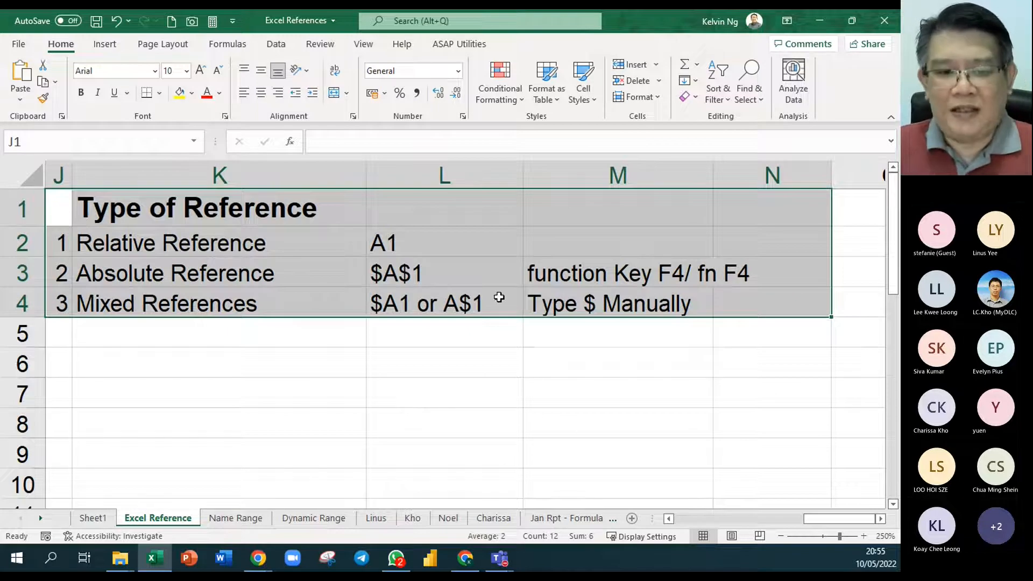
pyautogui.click(401, 345)
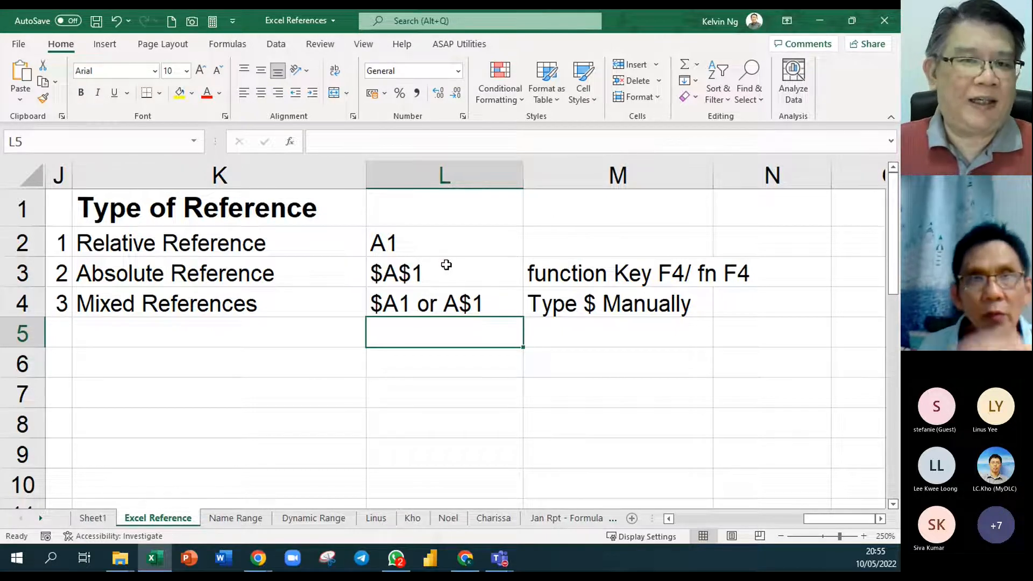
pyautogui.scroll(-4, 434, 338)
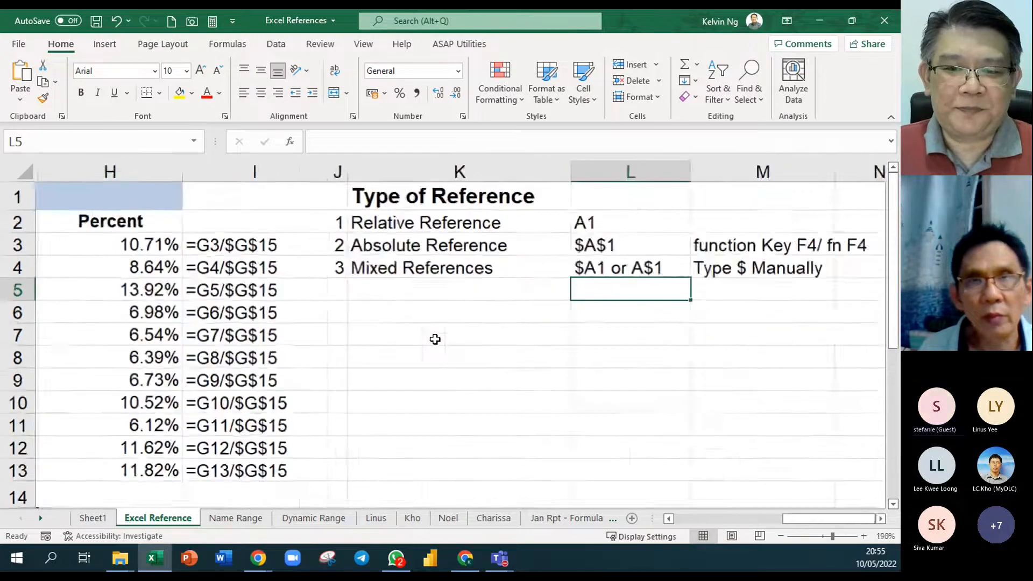
pyautogui.scroll(-1, 435, 339)
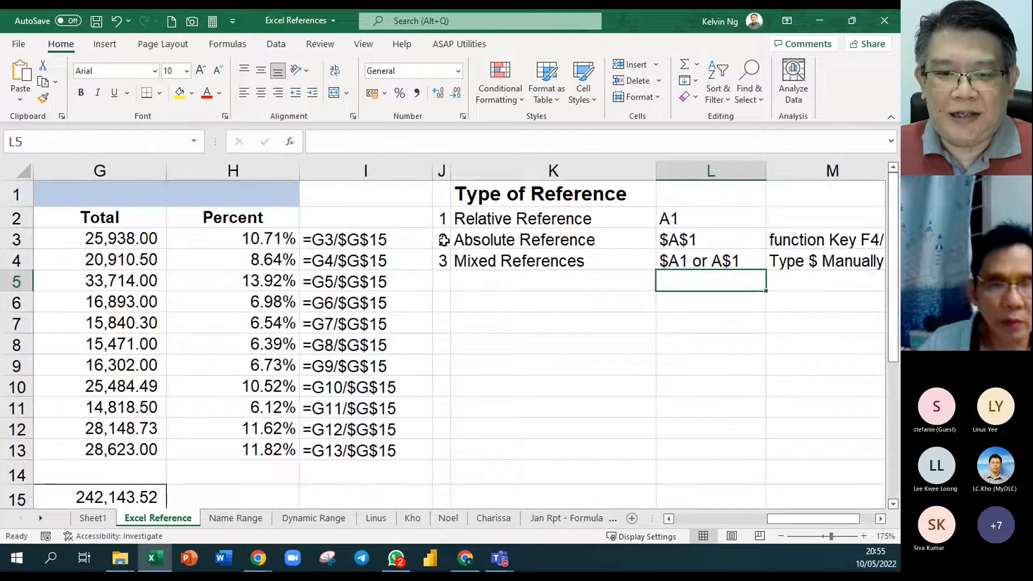
pyautogui.moveTo(443, 240); pyautogui.dragTo(672, 239)
pyautogui.moveTo(442, 217); pyautogui.dragTo(729, 262)
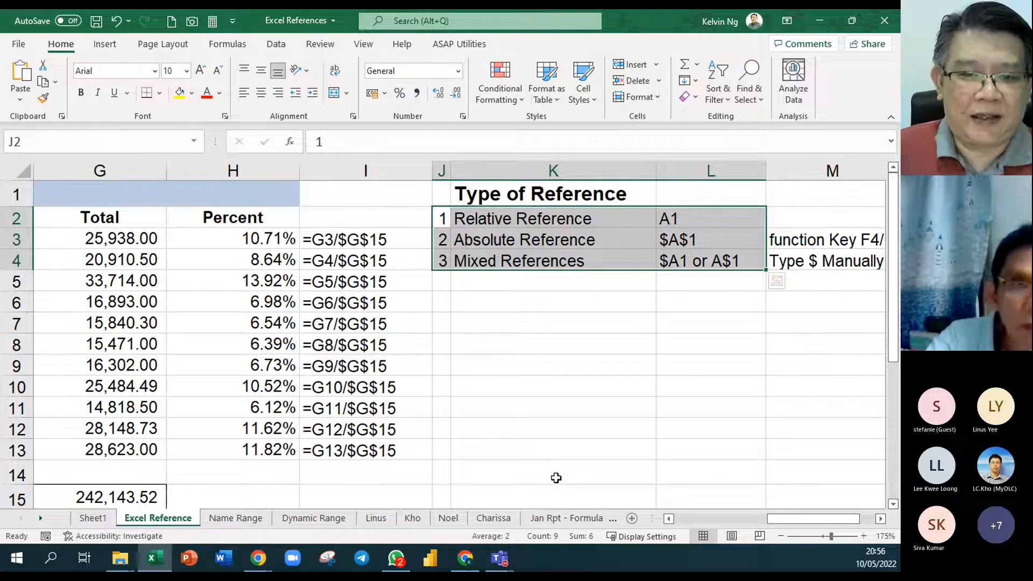
# - Emphasize the Absolute Reference entry in J3:L3 with bold red text at font size 11
pyautogui.moveTo(442, 241); pyautogui.dragTo(667, 240)
pyautogui.click(206, 93)
pyautogui.click(80, 93)
pyautogui.click(200, 71)
pyautogui.click(479, 325)
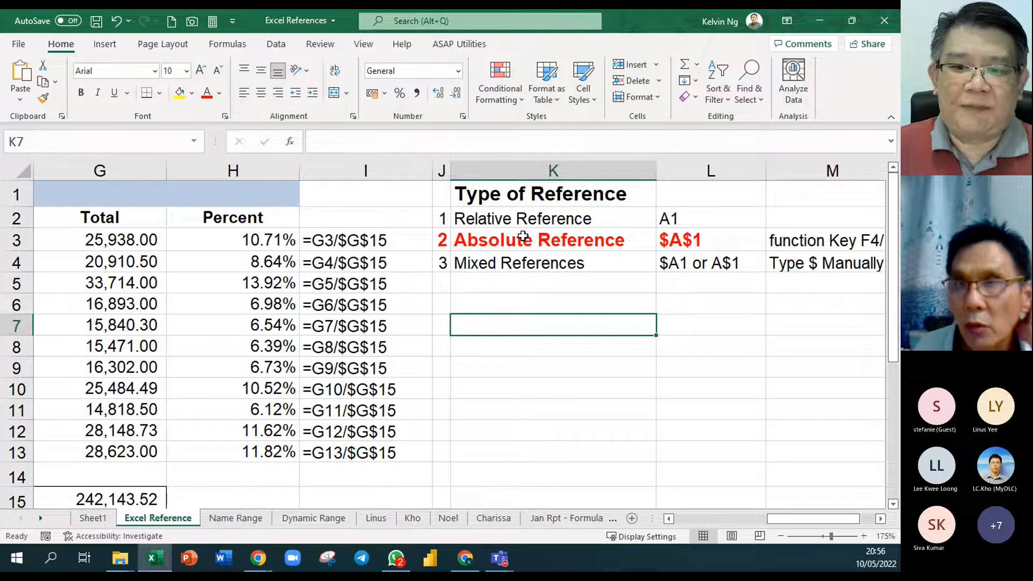
pyautogui.click(703, 240)
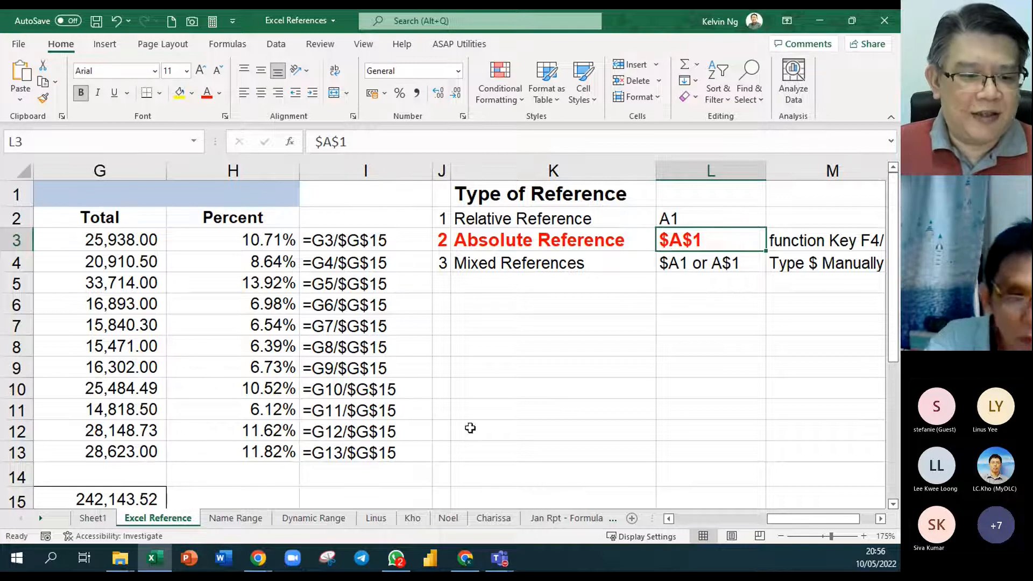
# - Examine the Name Range sheet's first total, Percent cell and grand total, and compare them with the formulas on the Excel Reference sheet
pyautogui.click(237, 519)
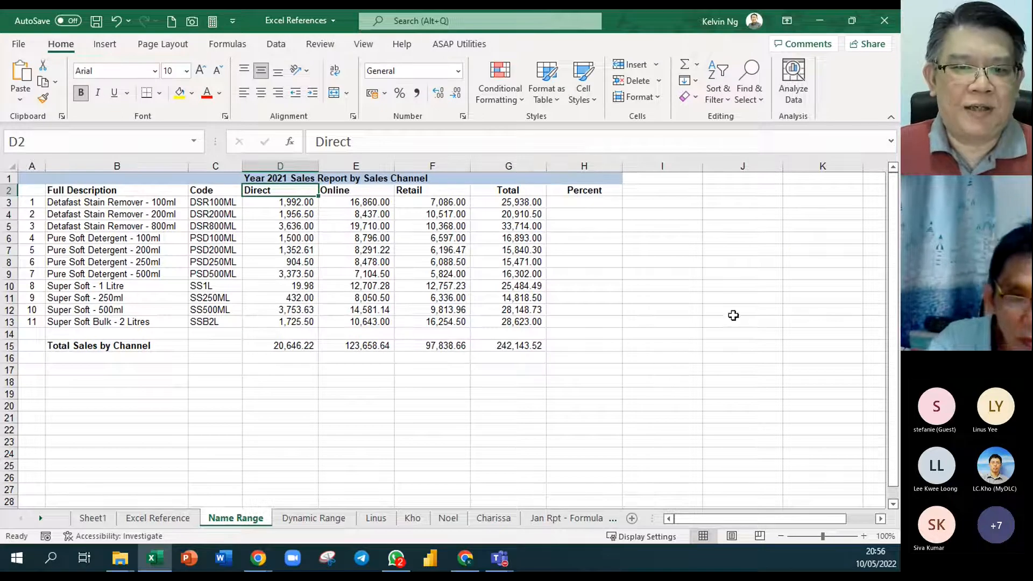
pyautogui.click(481, 185)
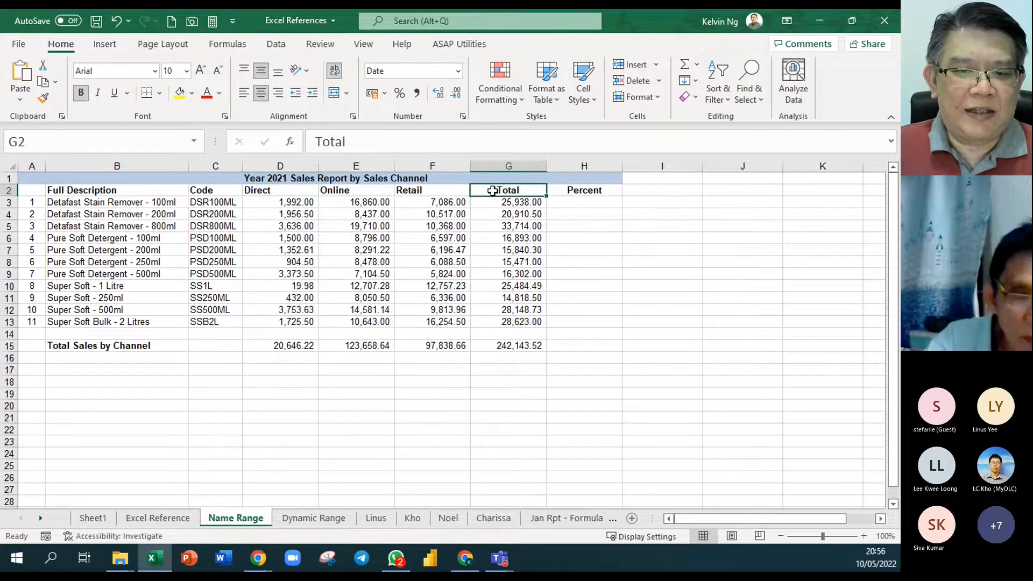
pyautogui.scroll(4, 481, 186)
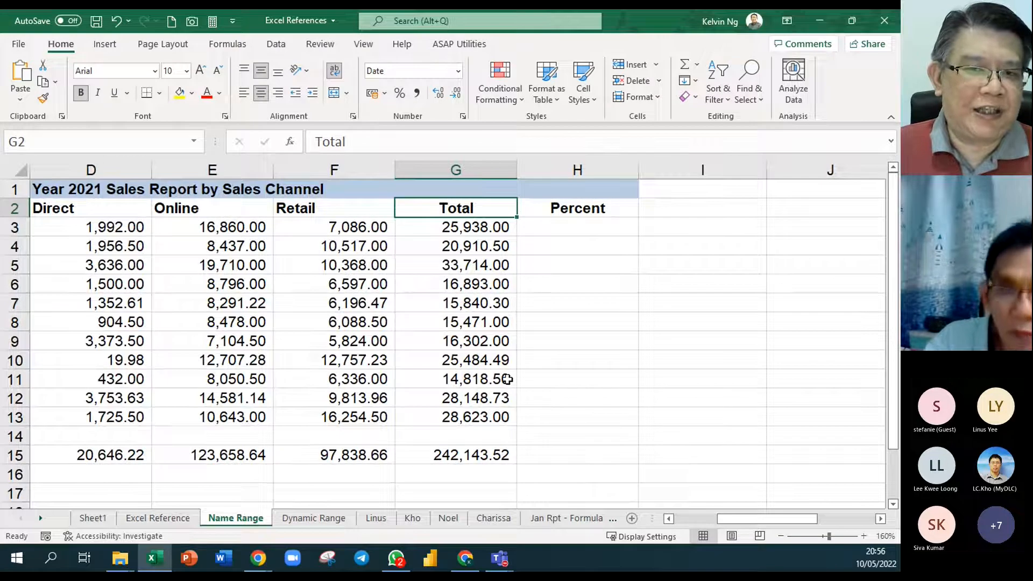
pyautogui.click(553, 225)
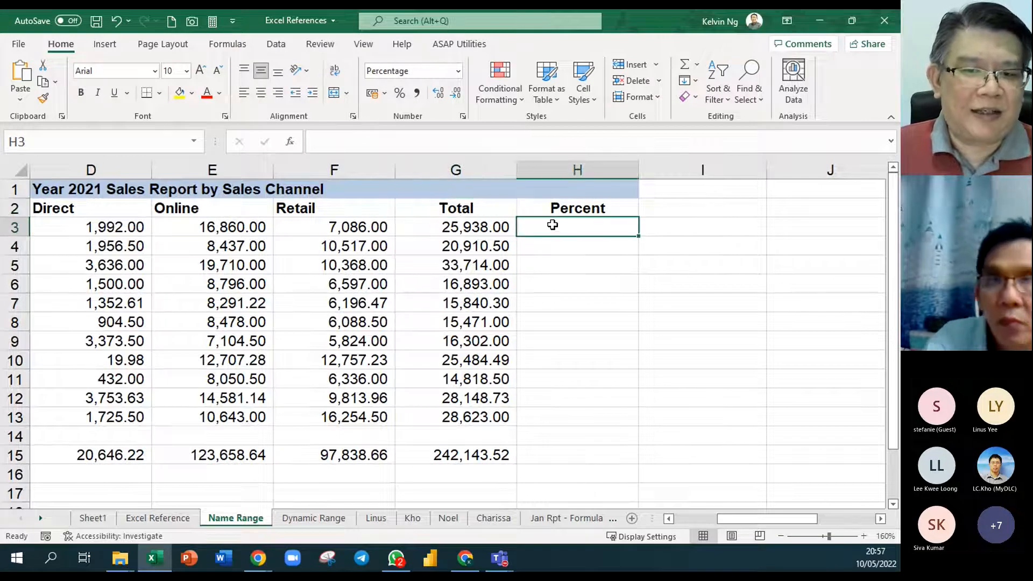
pyautogui.click(450, 230)
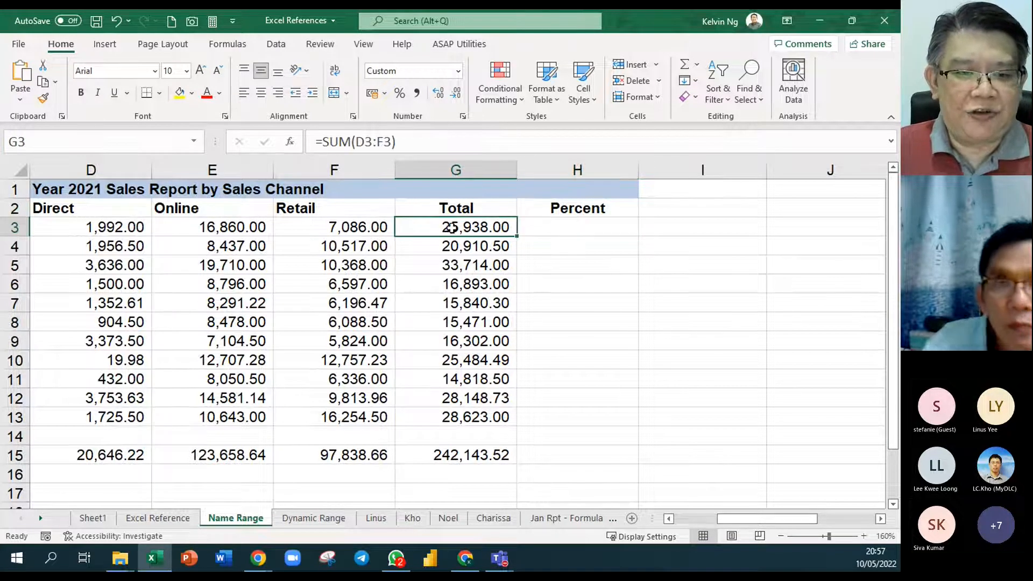
pyautogui.click(451, 455)
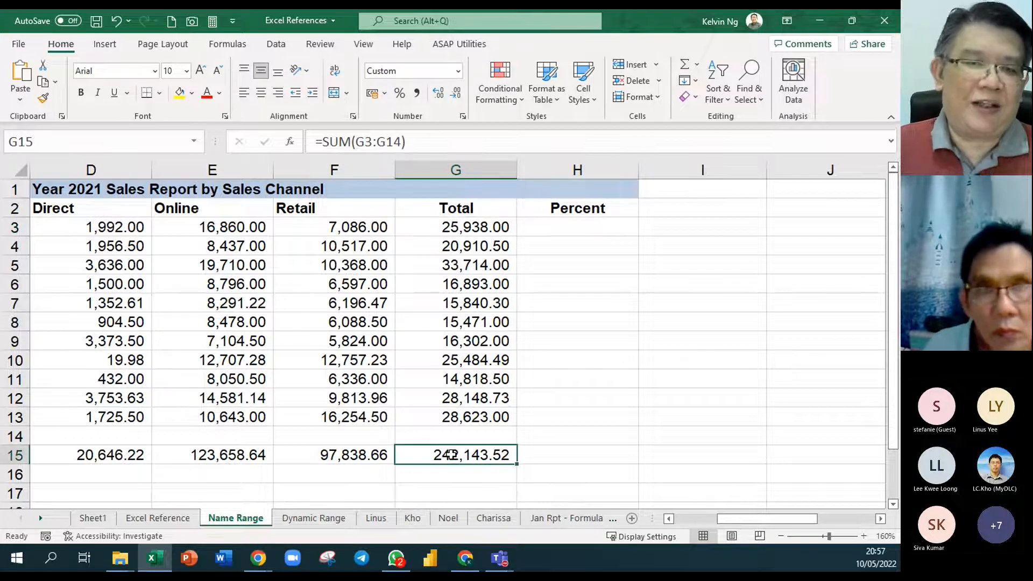
pyautogui.click(159, 520)
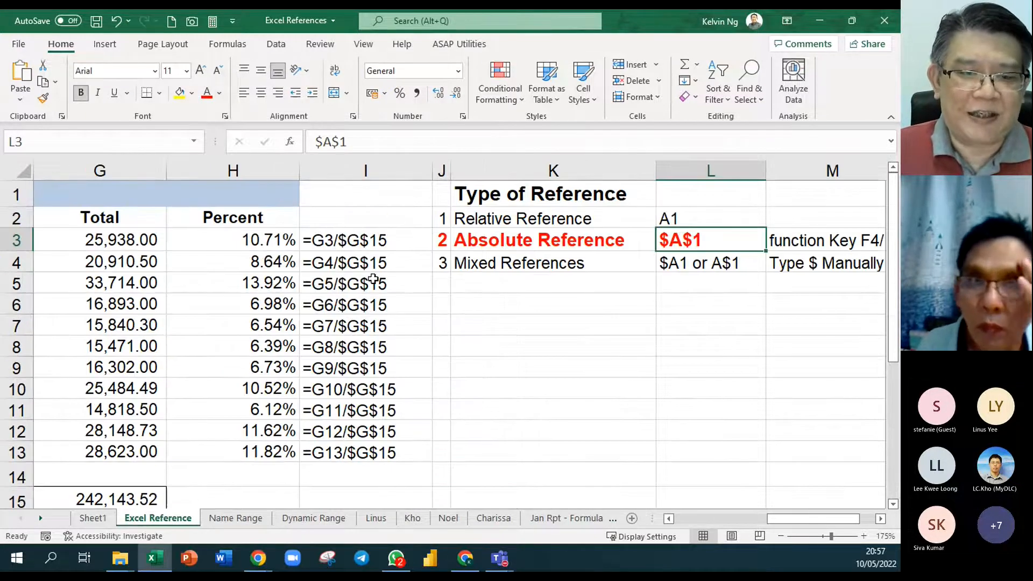
# - Assign the name "Total" to the grand total cell G15 on the Name Range sheet
pyautogui.click(236, 517)
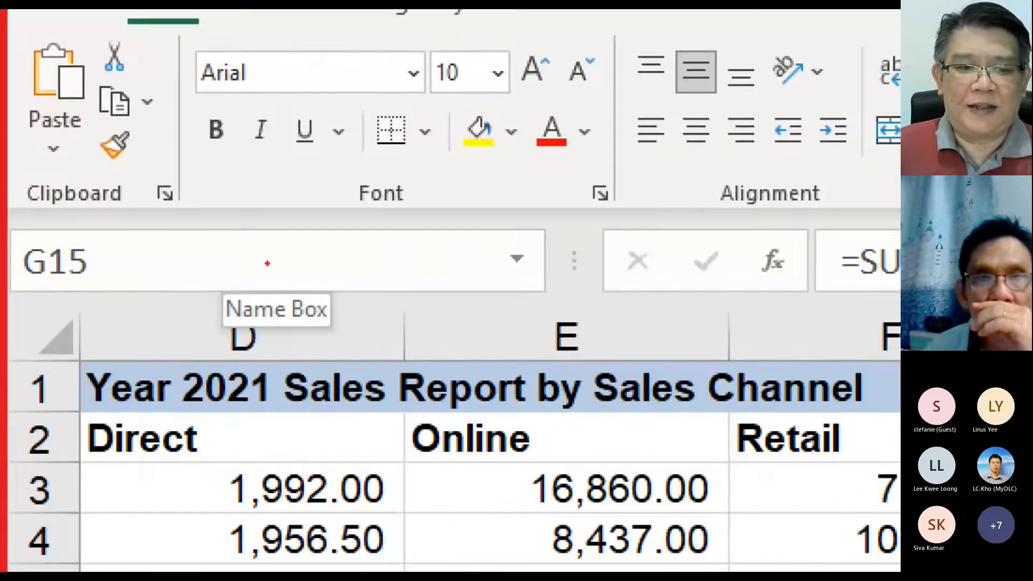
pyautogui.moveTo(268, 263); pyautogui.dragTo(358, 244)
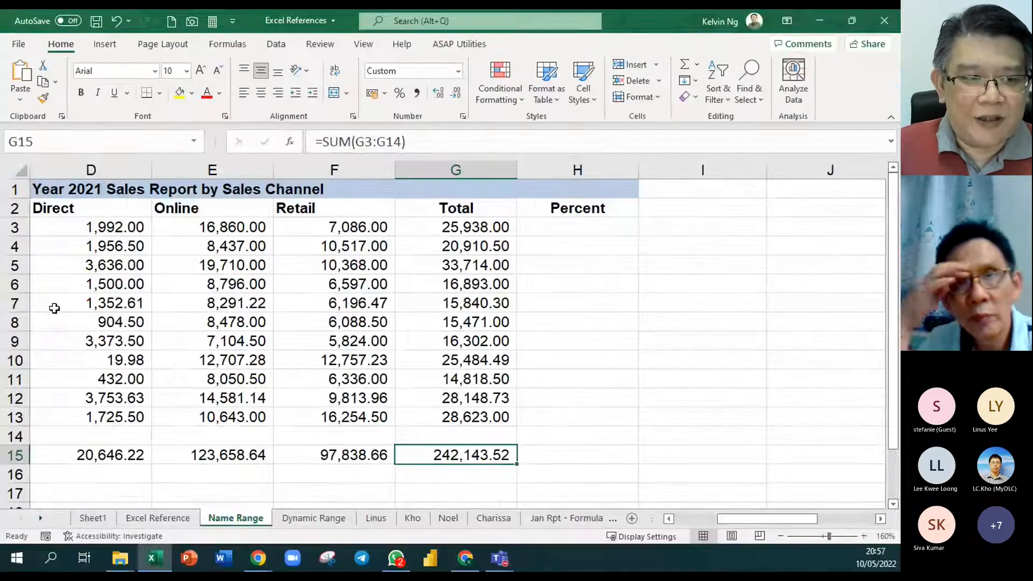
pyautogui.click(95, 144)
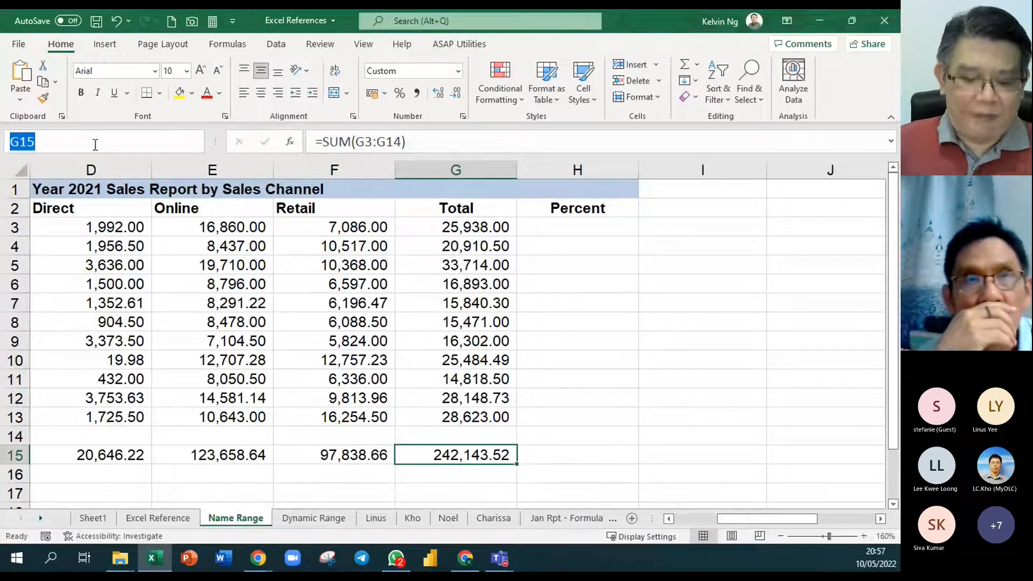
pyautogui.write('Total')
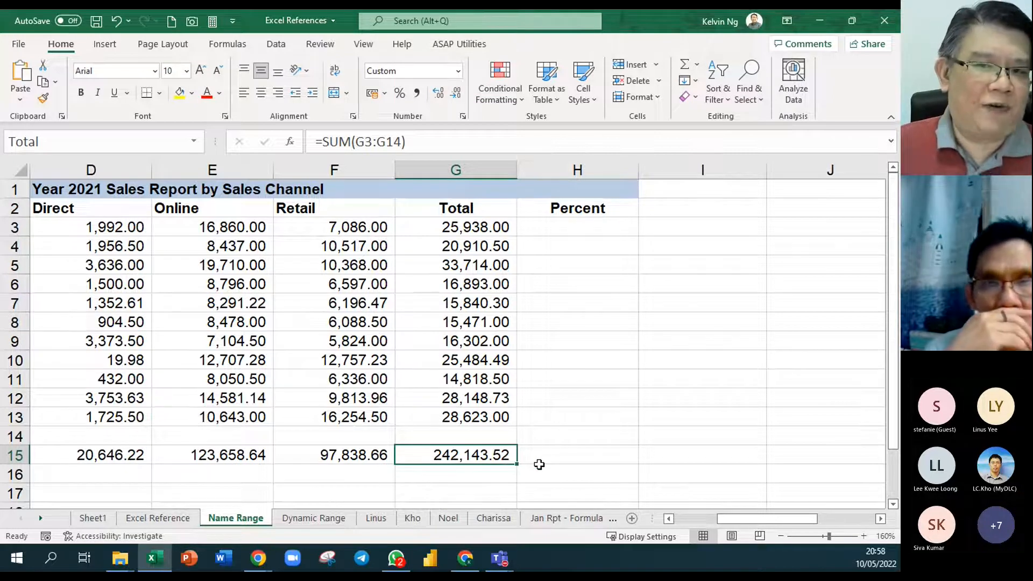
# - Enter =G3/Total in H3 to calculate the first product's percent using the named cell
pyautogui.click(608, 230)
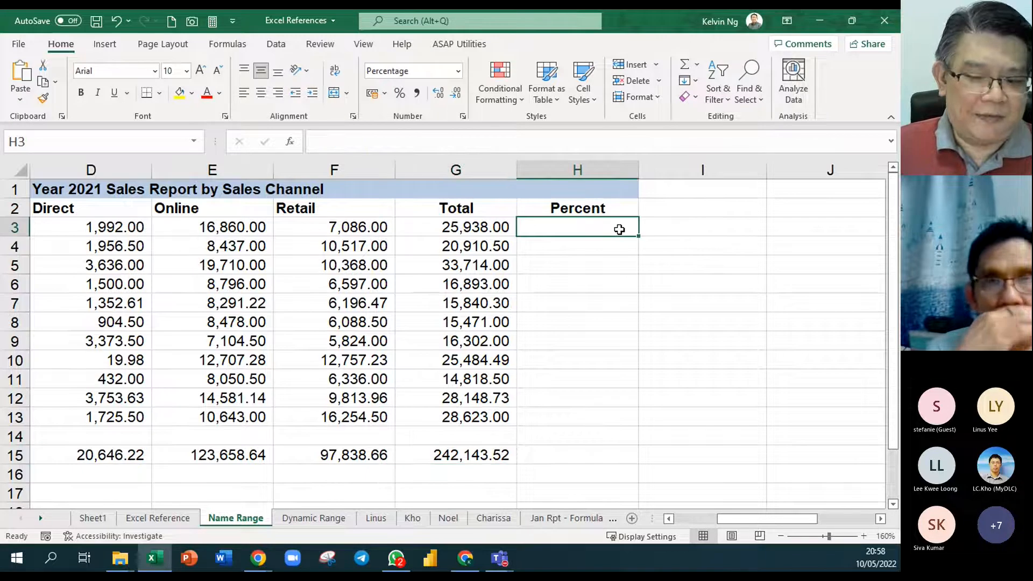
pyautogui.write('=')
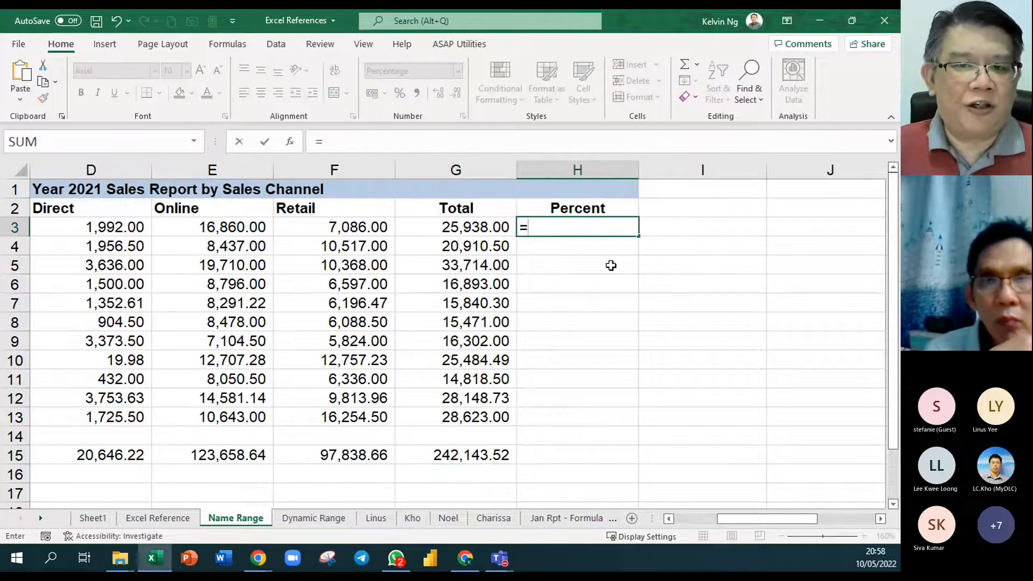
pyautogui.click(490, 227)
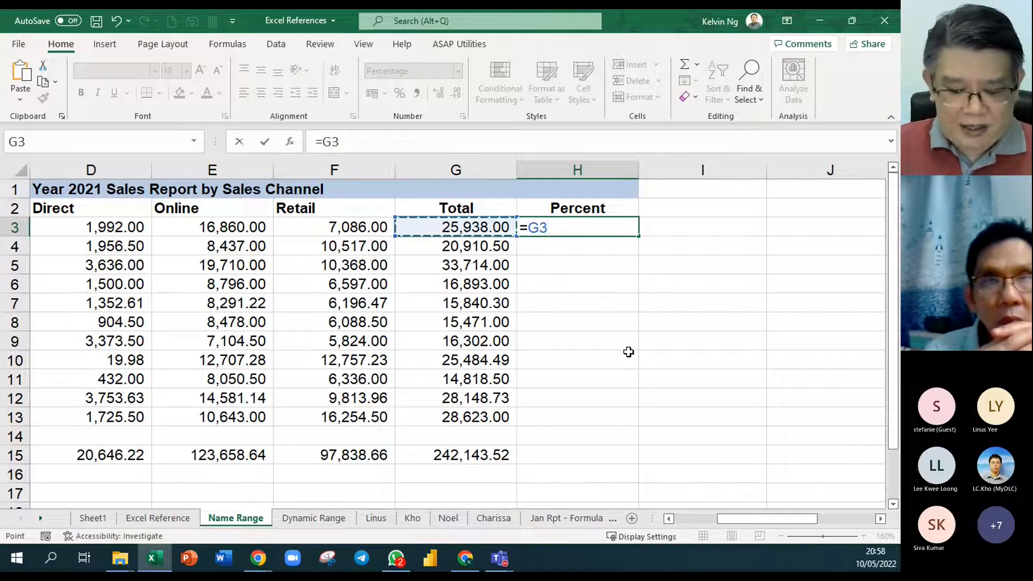
pyautogui.write('/')
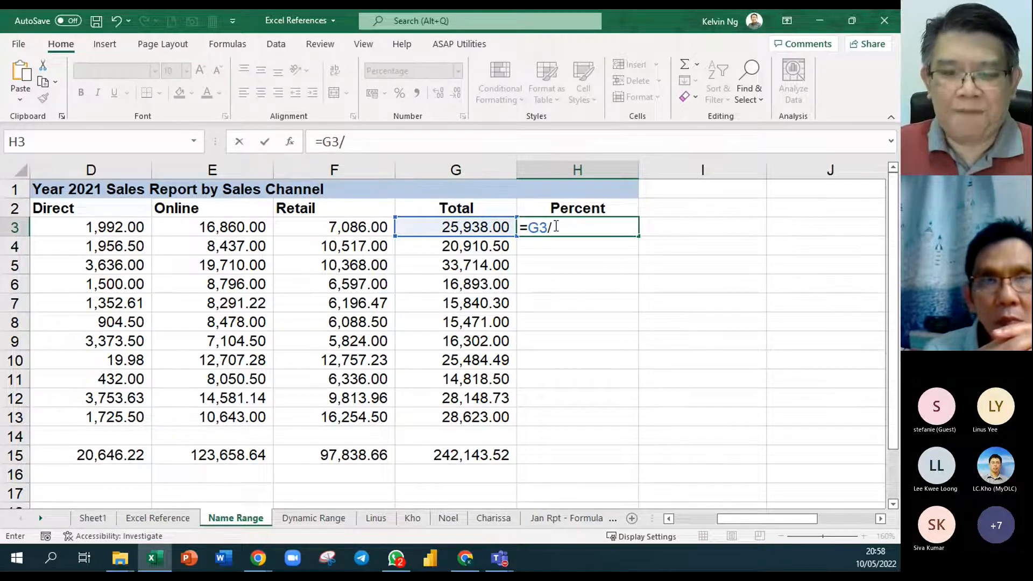
pyautogui.click(481, 456)
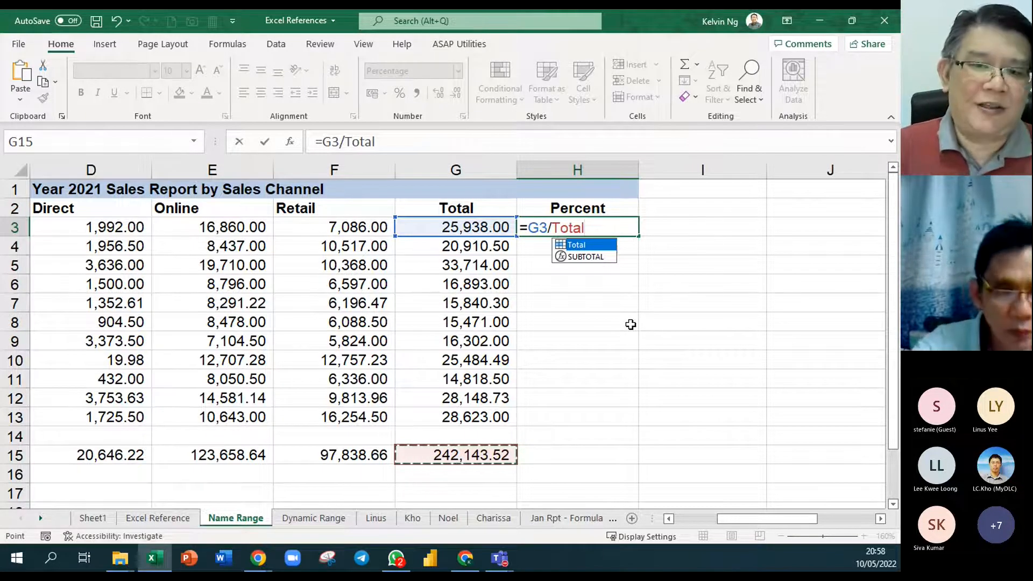
pyautogui.press('Return')
# - Show the formula of H3 as text in I3 with =FORMULATEXT(H3)
pyautogui.click(695, 227)
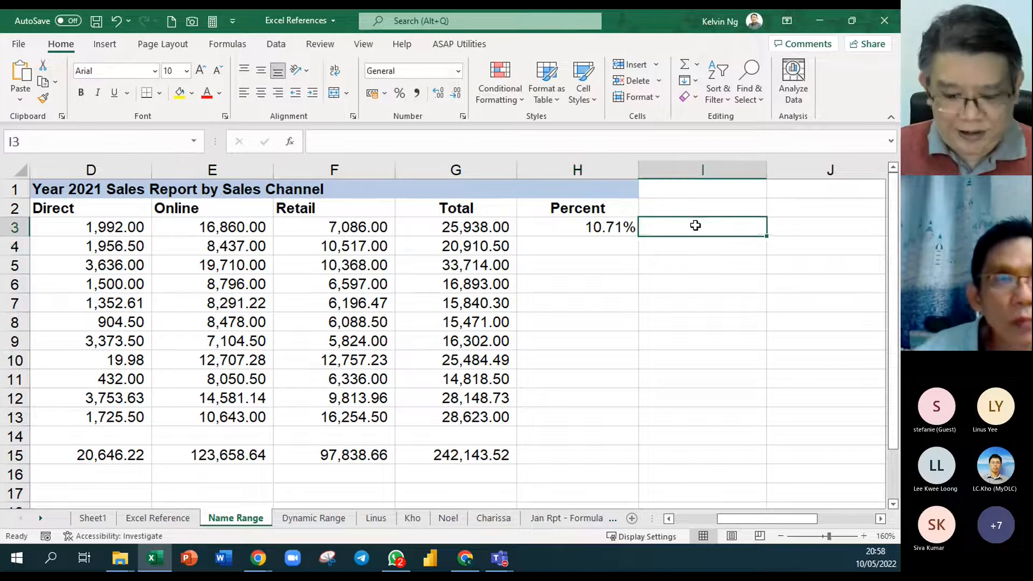
pyautogui.write('=form')
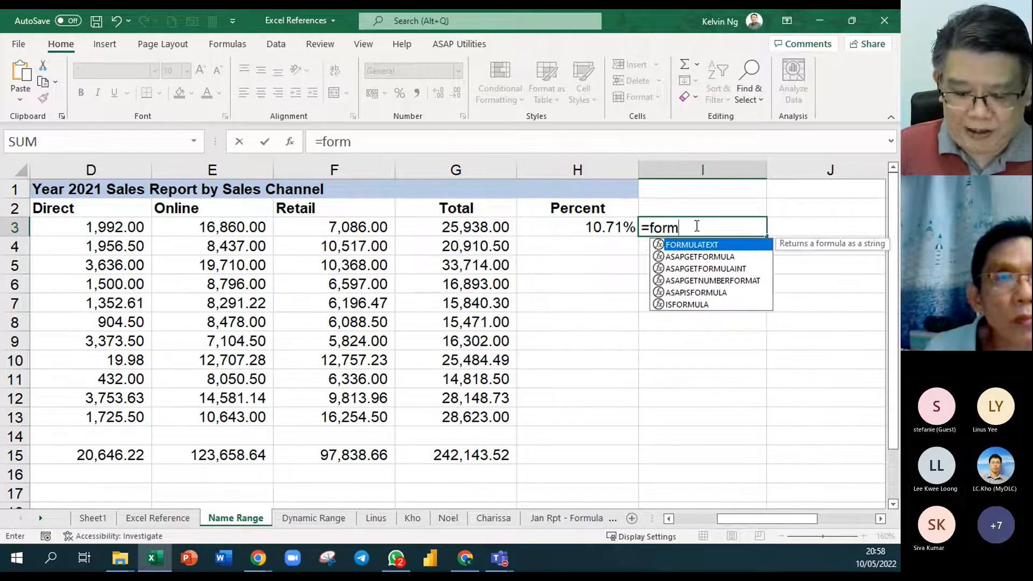
pyautogui.press('Tab')
pyautogui.press('Left')
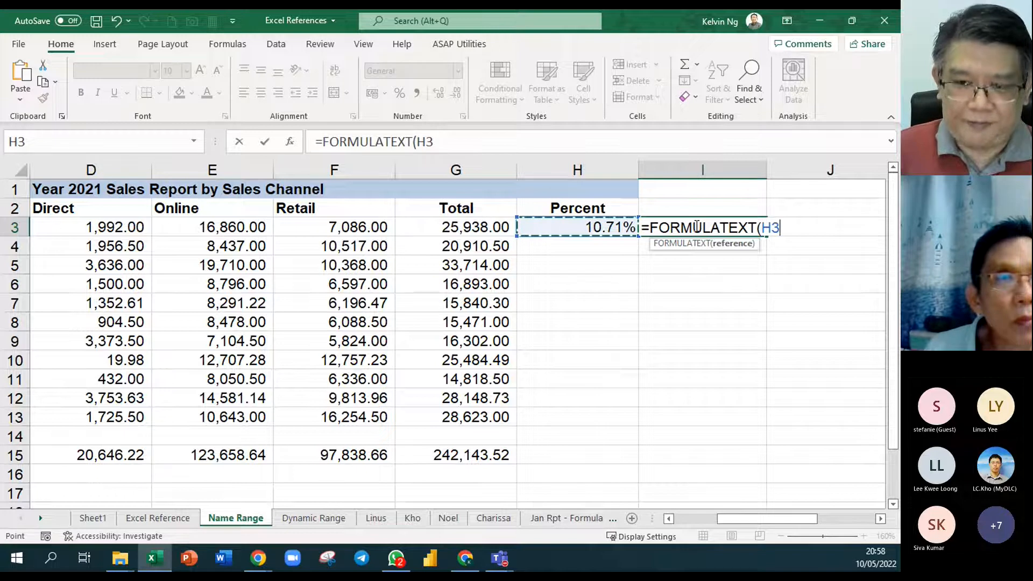
pyautogui.press('Return')
pyautogui.click(755, 355)
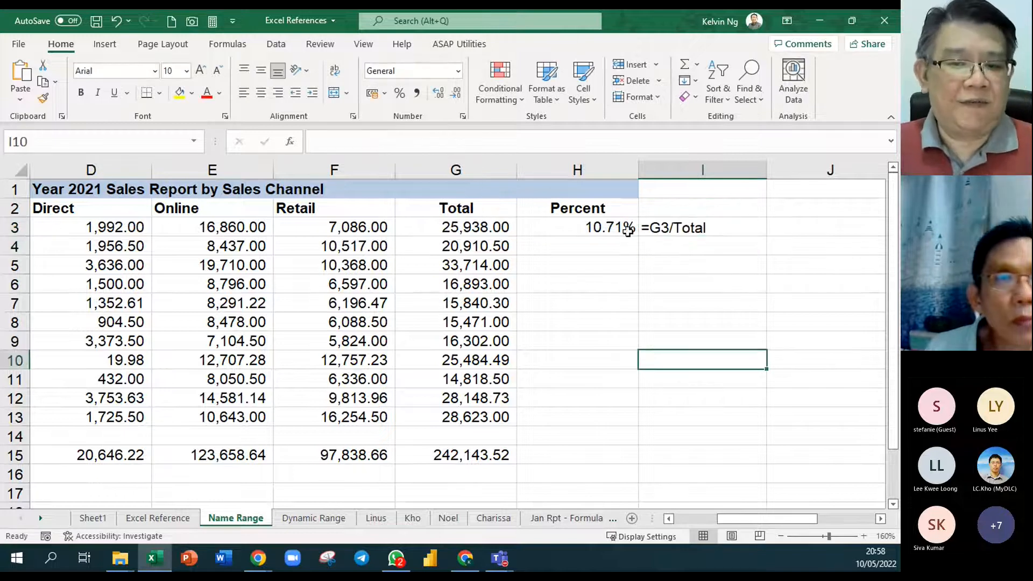
# - Fill the percent and formula-text cells H3:I3 down through row 13, and select the grand total in G15
pyautogui.moveTo(626, 230); pyautogui.dragTo(667, 226)
pyautogui.moveTo(762, 236); pyautogui.dragTo(758, 420)
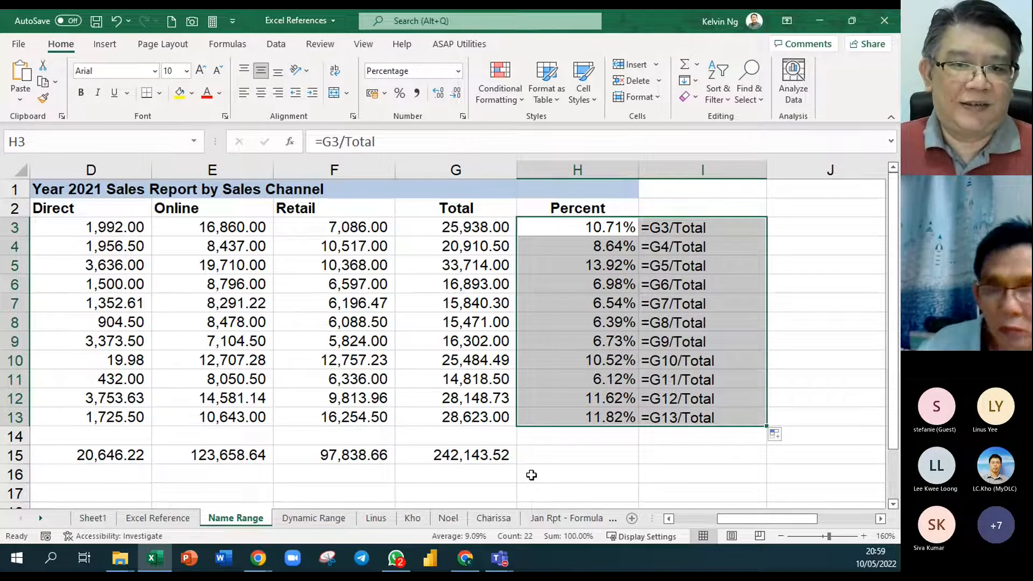
pyautogui.click(473, 455)
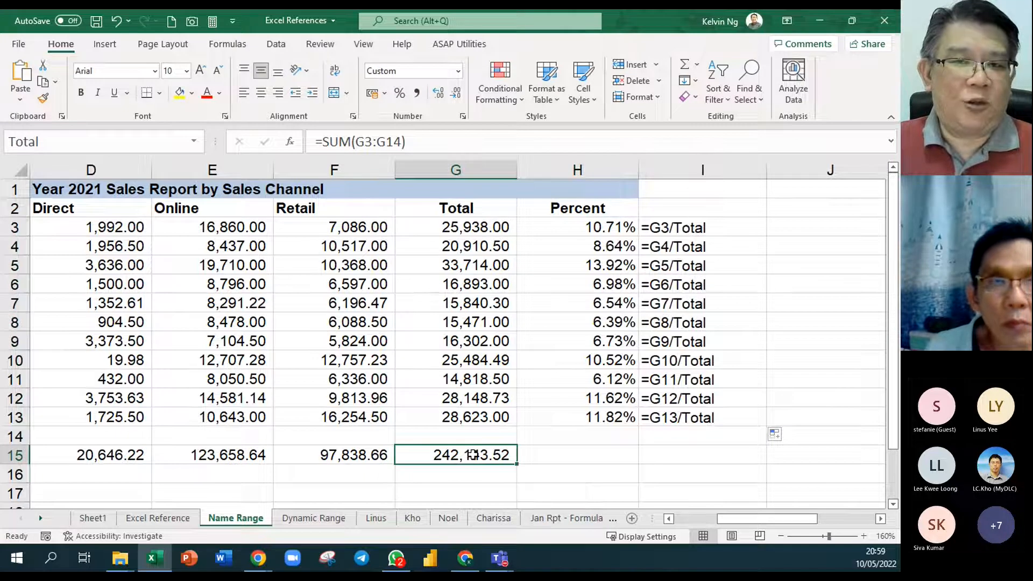
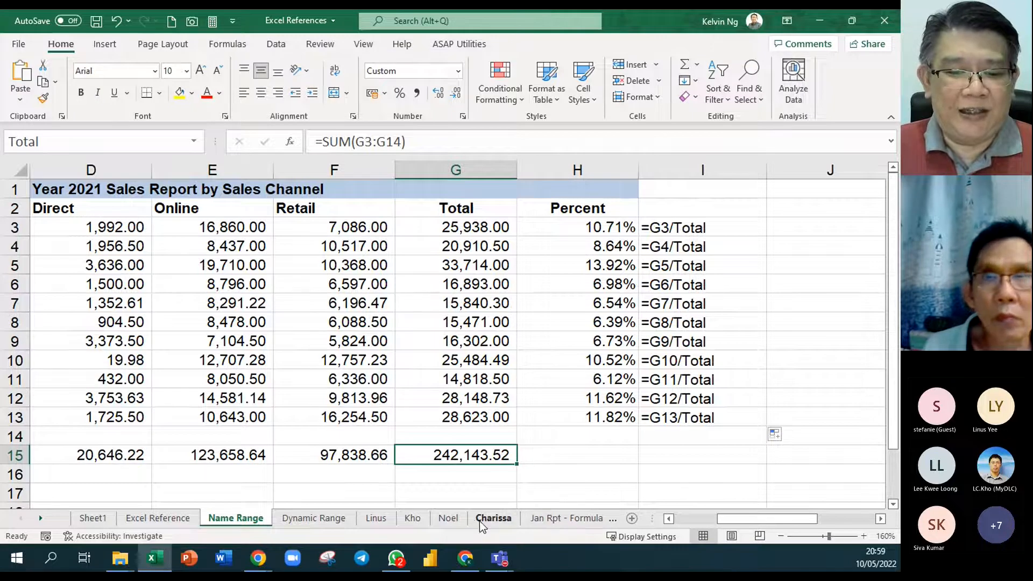
# - Open the Jan Rpt - Formula sheet, select the empty cell J4 and widen column J
pyautogui.click(544, 518)
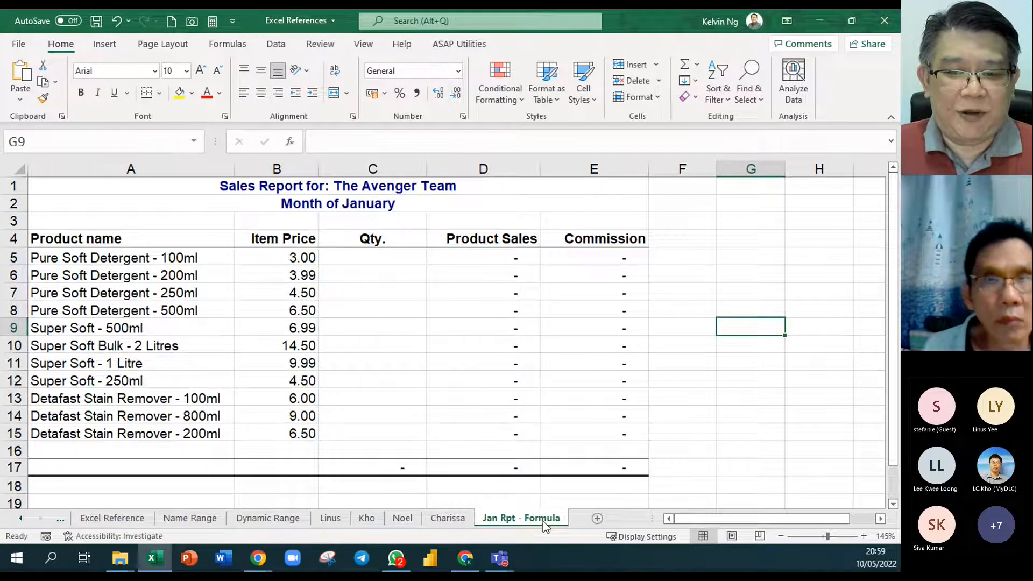
pyautogui.click(880, 519)
pyautogui.click(880, 518)
pyautogui.click(880, 518)
pyautogui.click(880, 518)
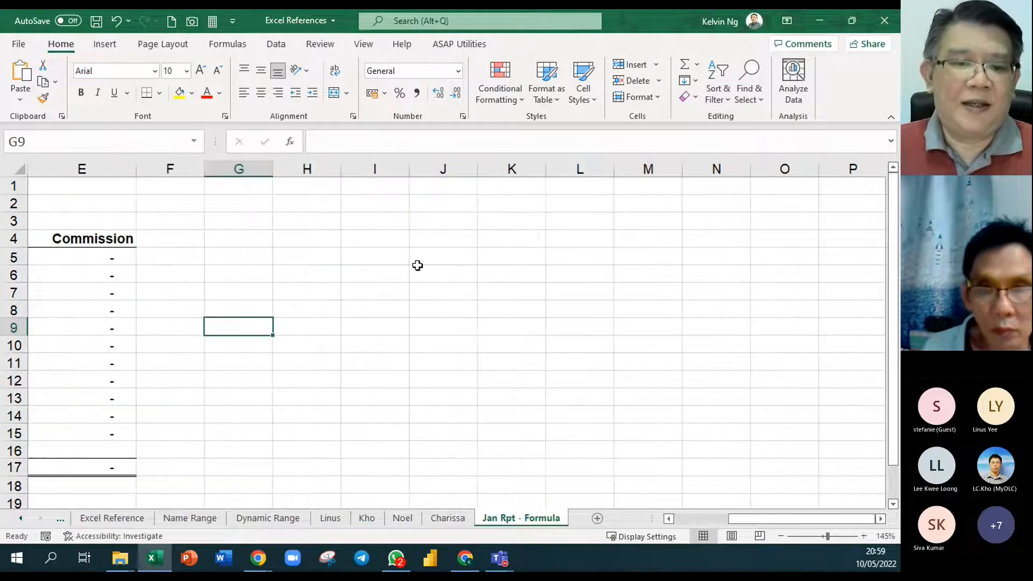
pyautogui.click(430, 243)
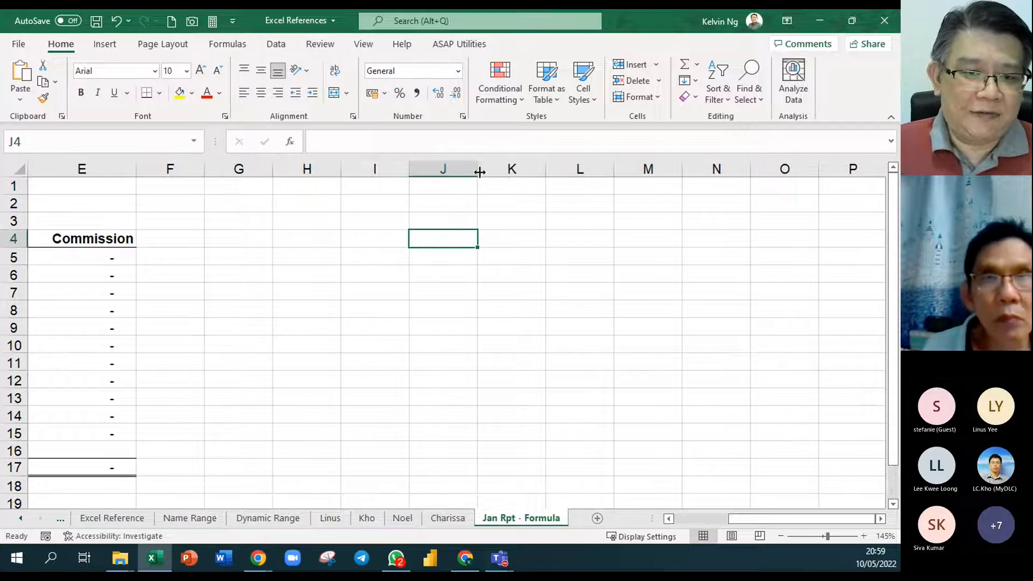
pyautogui.moveTo(479, 172); pyautogui.dragTo(519, 173)
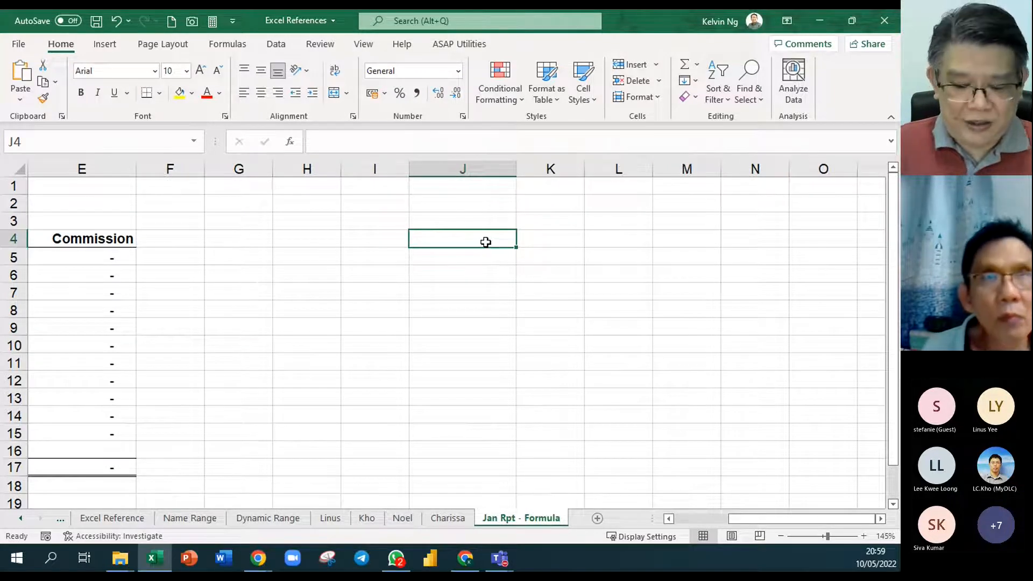
# - Enter =Total in J4 to retrieve the named grand total, and format the cell with Comma Style
pyautogui.write('=to')
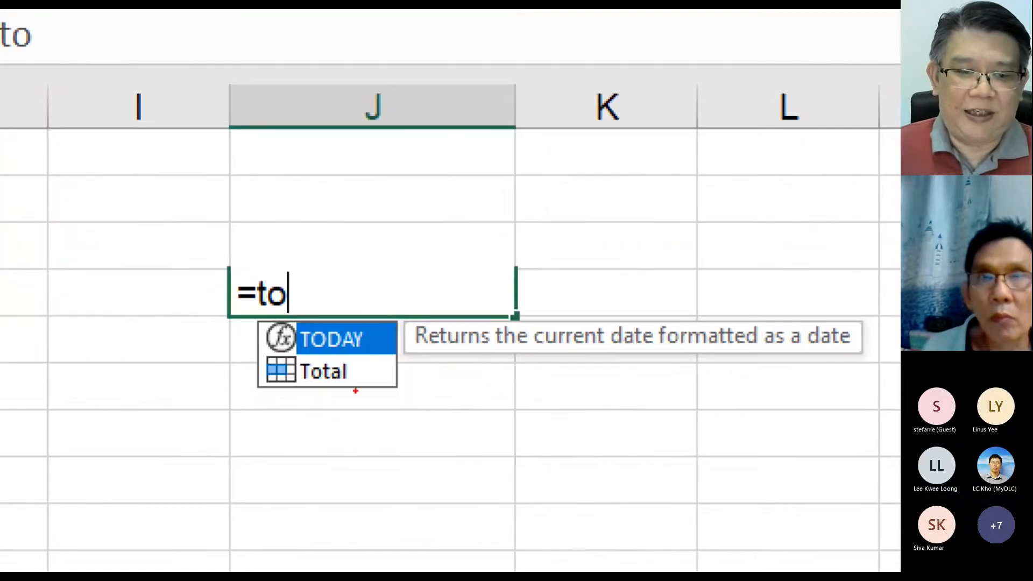
pyautogui.moveTo(355, 389); pyautogui.dragTo(411, 420)
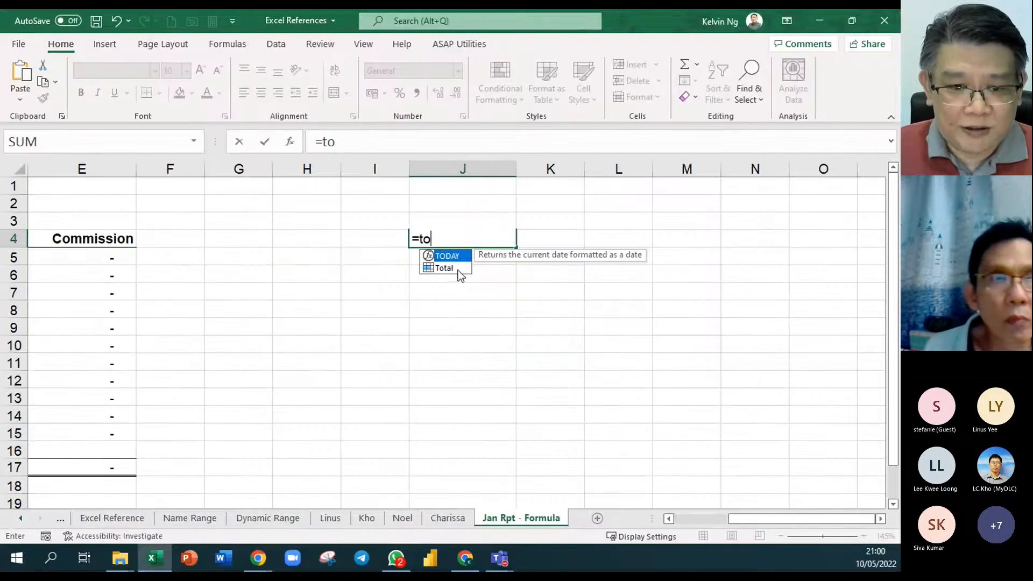
pyautogui.doubleClick(456, 270)
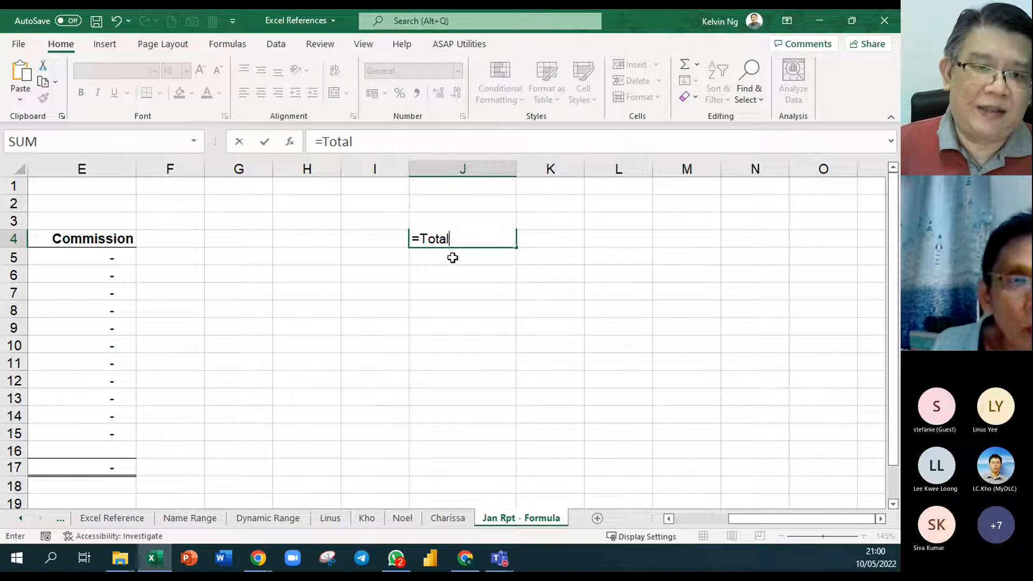
pyautogui.press('Return')
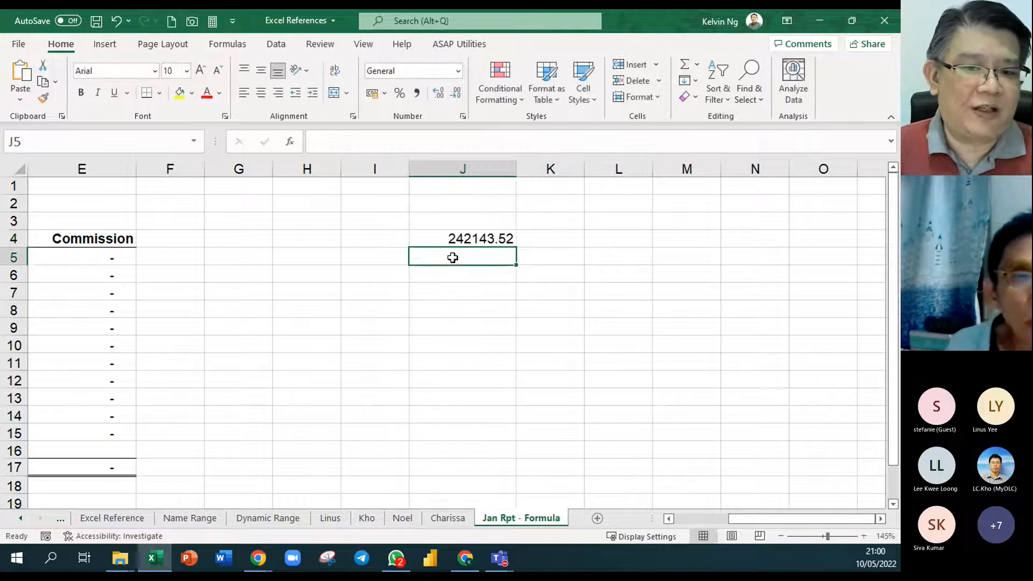
pyautogui.click(466, 244)
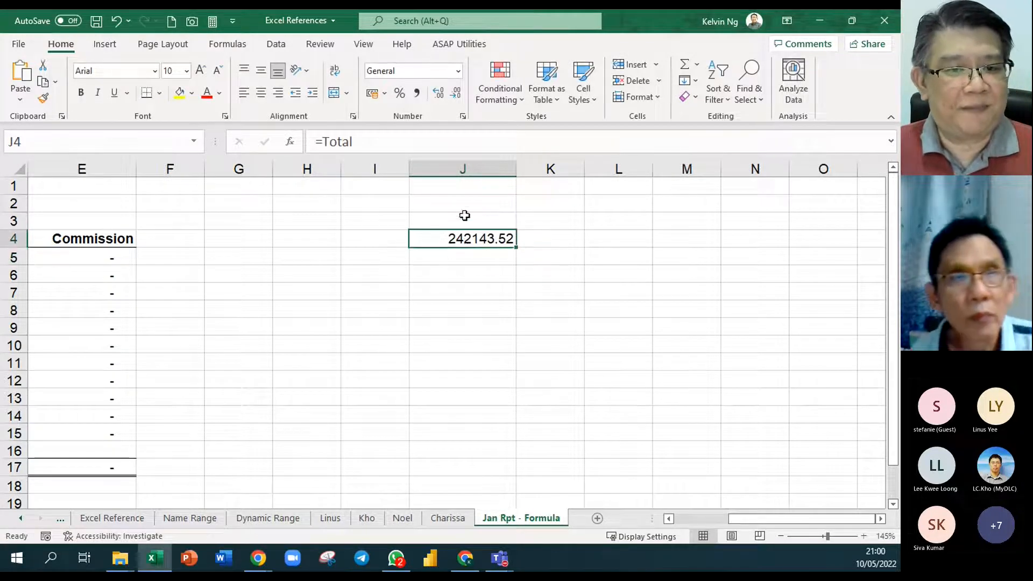
pyautogui.click(417, 93)
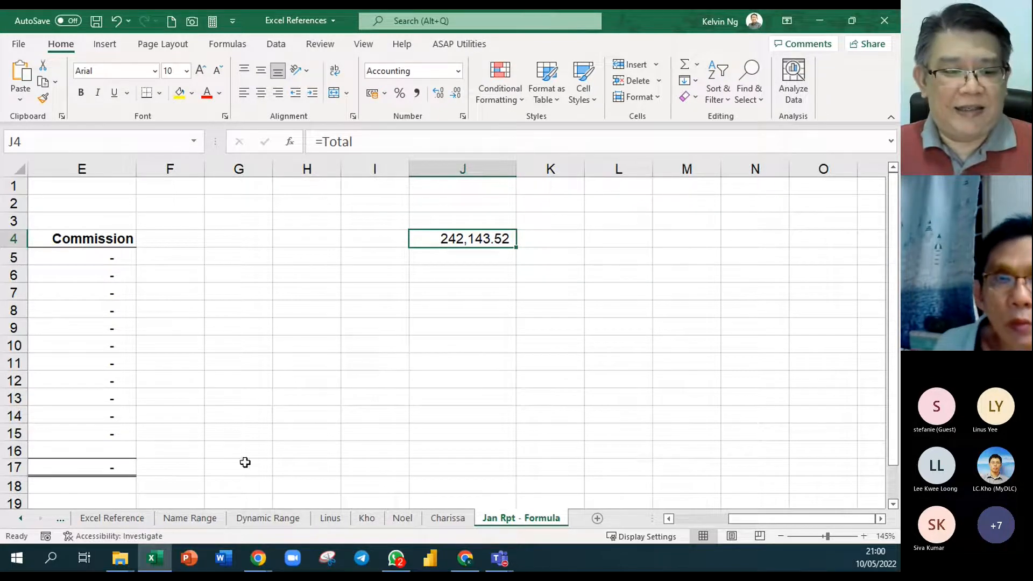
# - Enter ='Name Range'!G15 in J6 of the Jan Rpt - Formula sheet as a direct sheet reference, and apply Comma Style
pyautogui.click(209, 518)
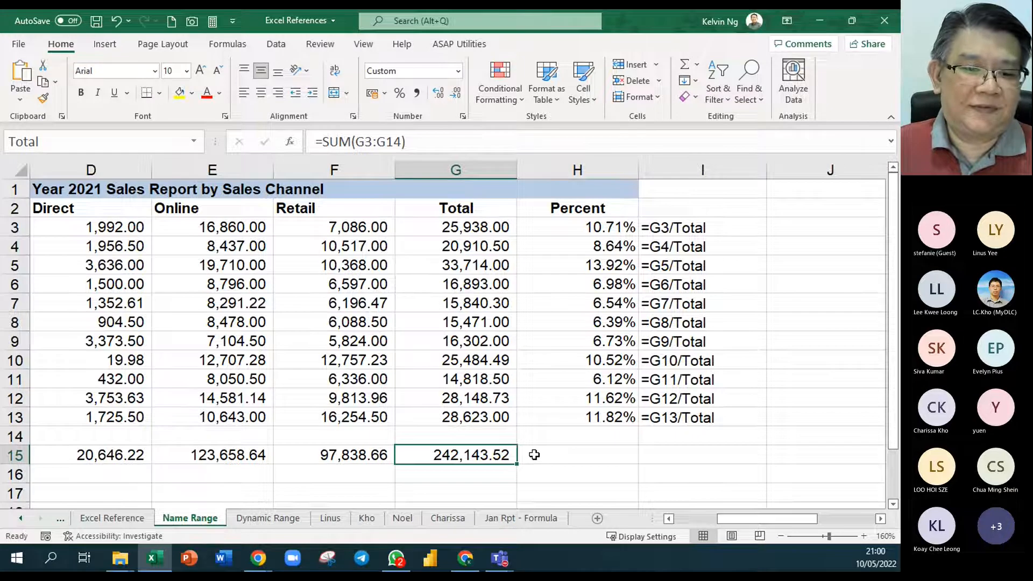
pyautogui.click(607, 462)
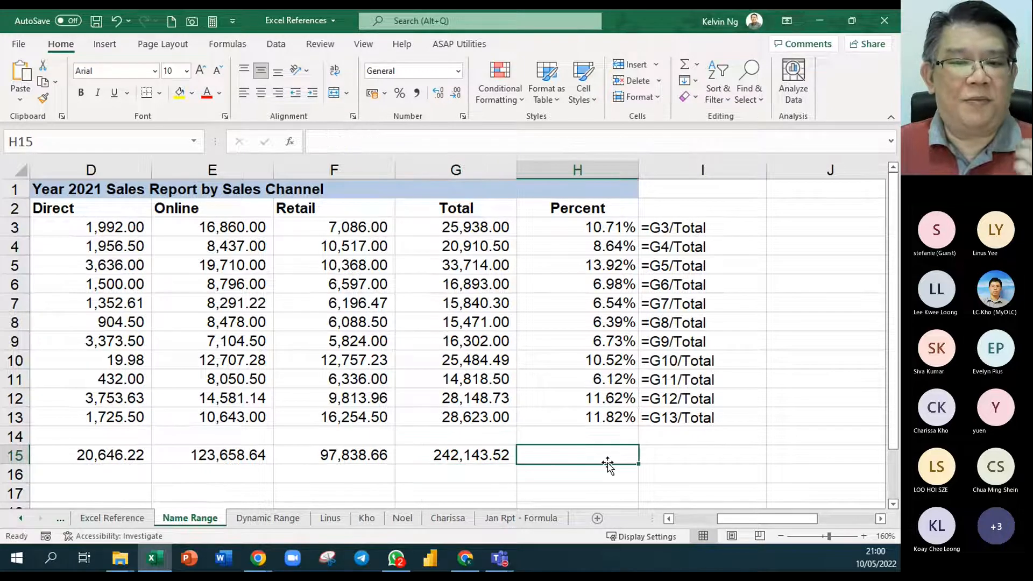
pyautogui.click(552, 518)
pyautogui.click(475, 274)
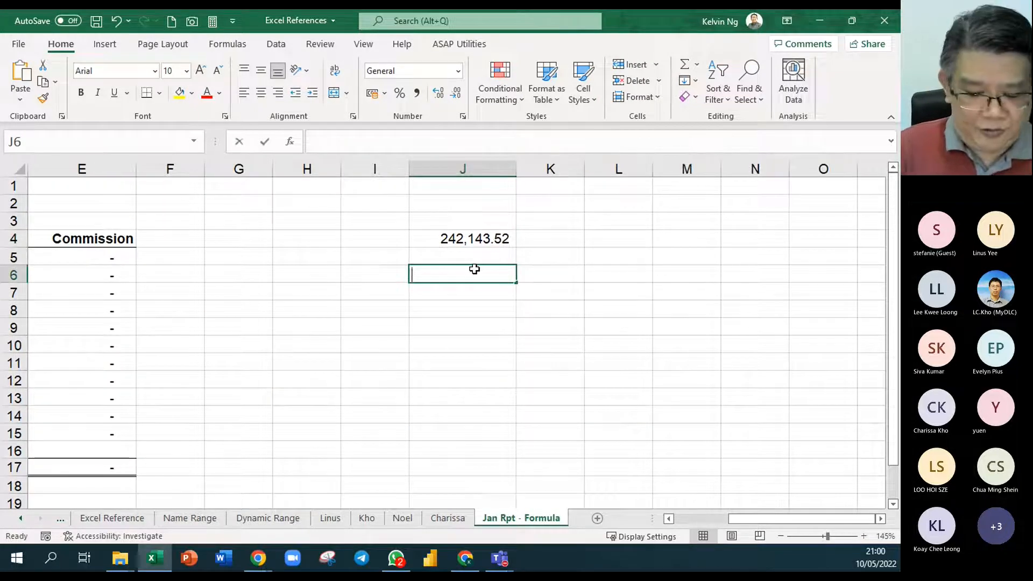
pyautogui.write('=')
pyautogui.click(210, 519)
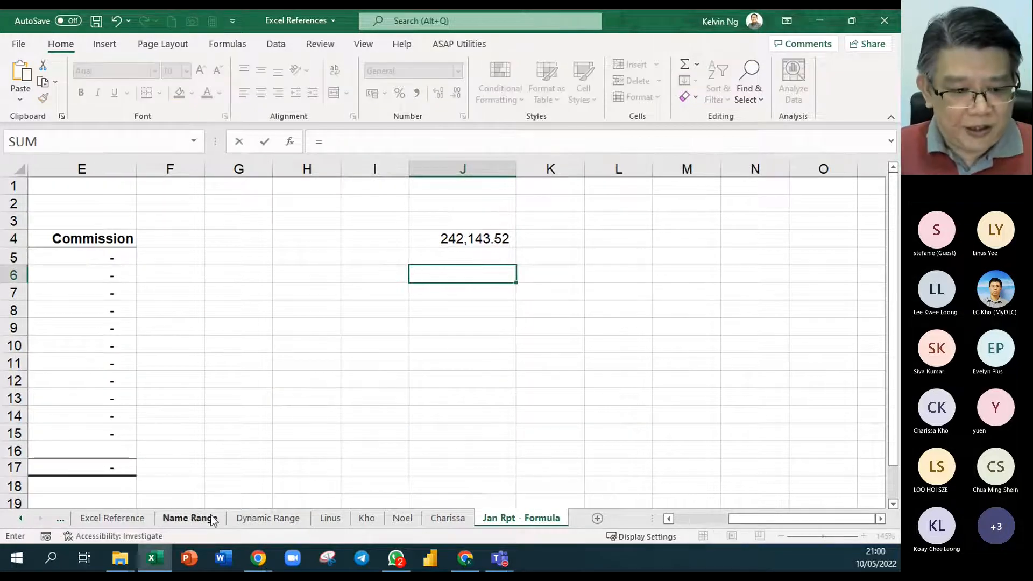
pyautogui.write('G1')
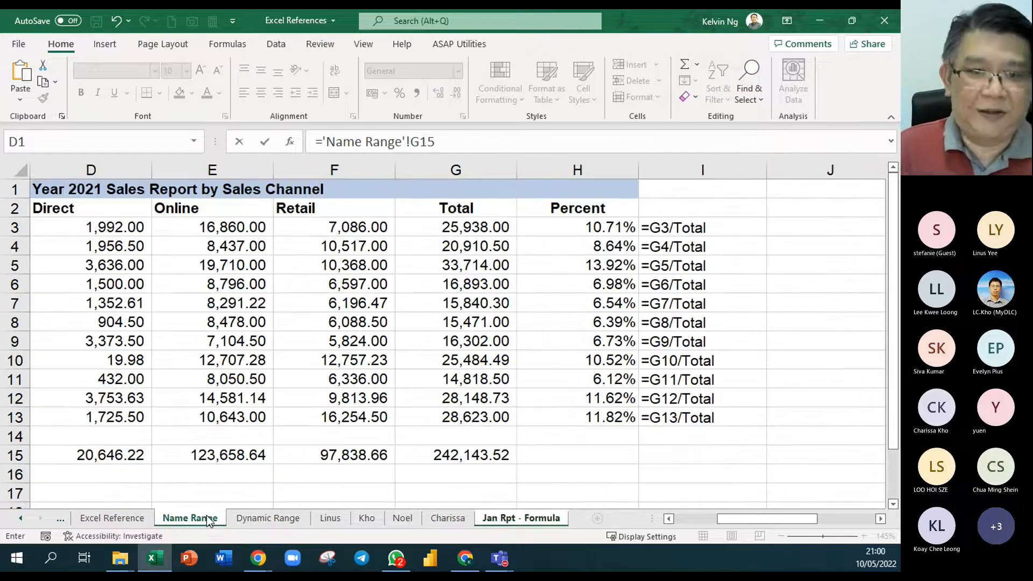
pyautogui.write('5')
pyautogui.press('Return')
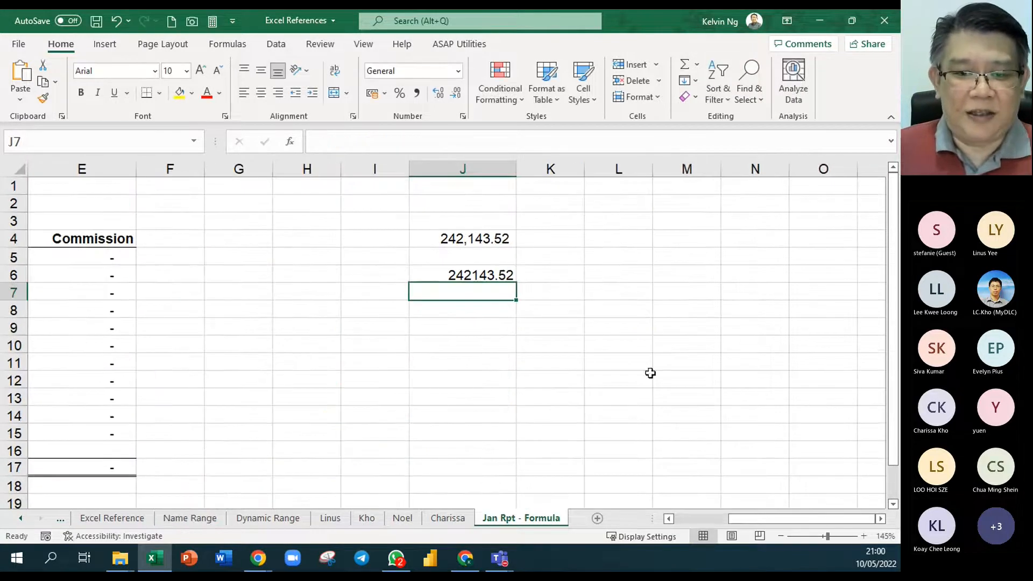
pyautogui.click(487, 275)
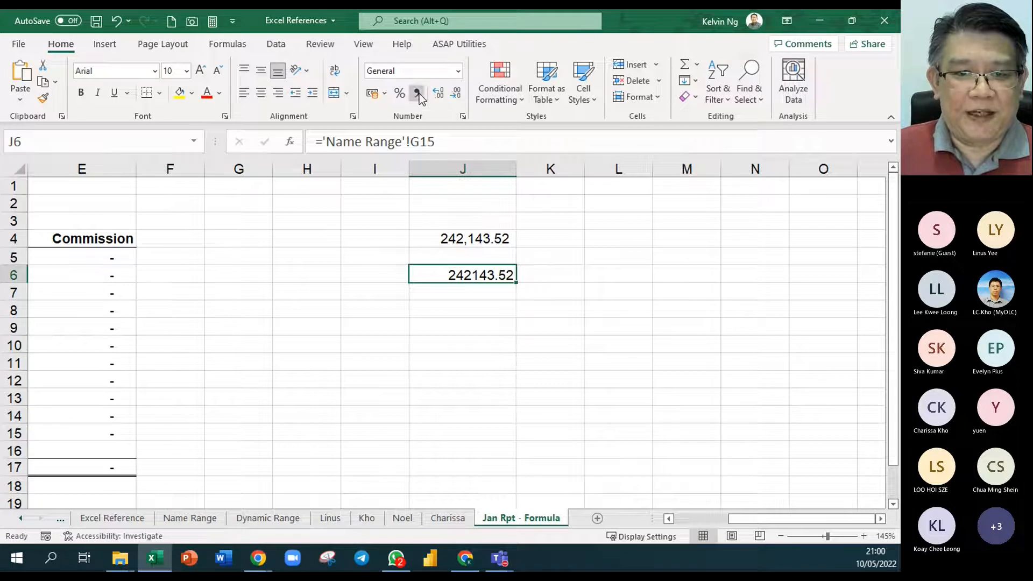
pyautogui.click(417, 93)
# - Show the formula of J4 as text in K4 with =FORMULATEXT(J4)
pyautogui.click(570, 242)
pyautogui.write('=formu')
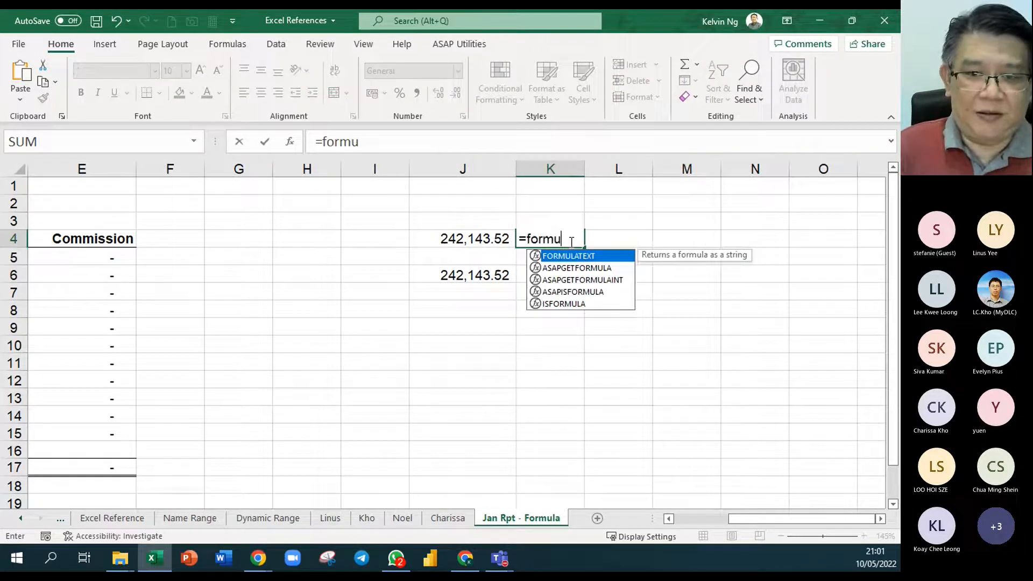
pyautogui.press('Tab')
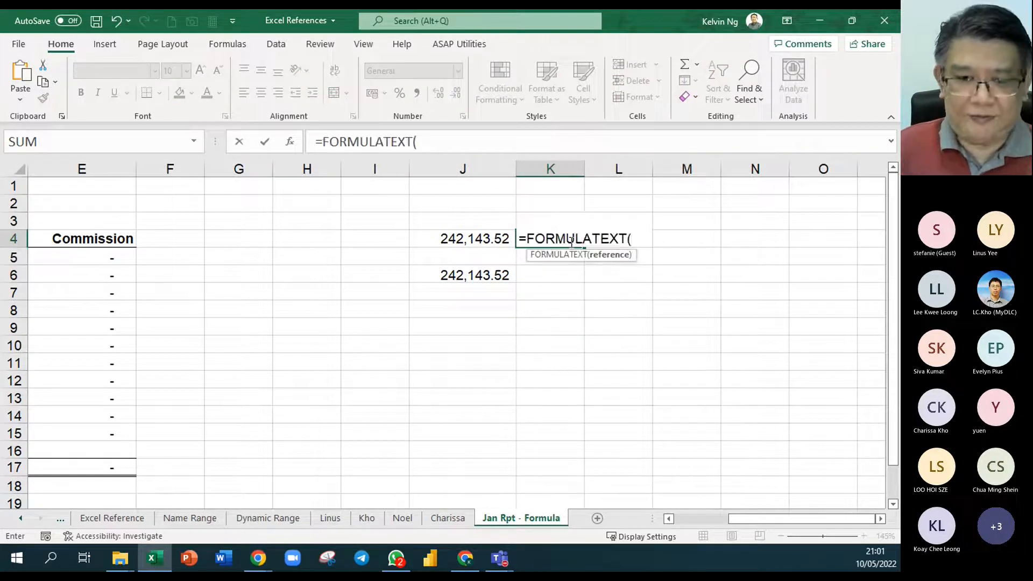
pyautogui.press('Down')
pyautogui.press('Return')
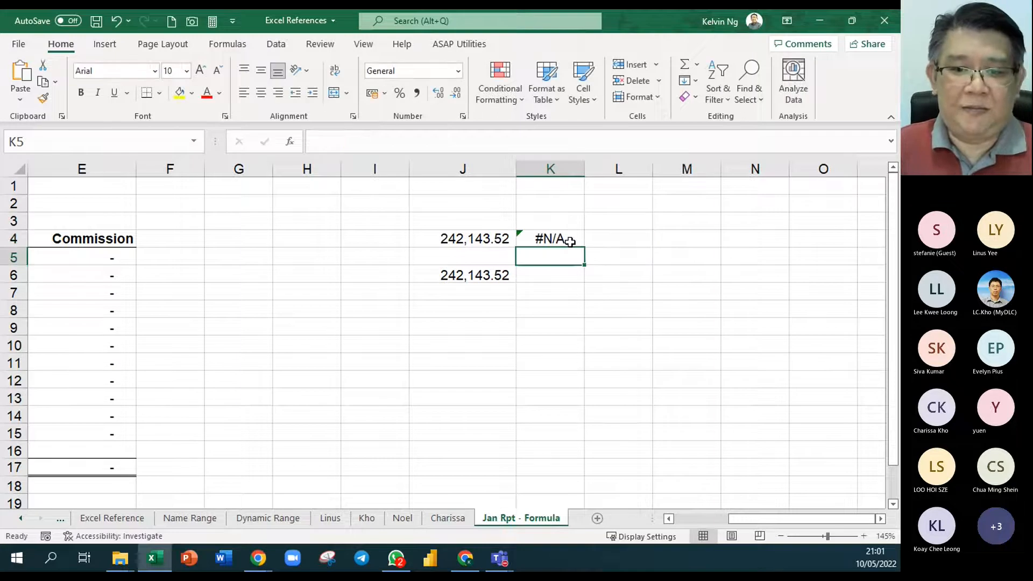
pyautogui.doubleClick(569, 242)
pyautogui.moveTo(648, 239); pyautogui.dragTo(633, 241)
pyautogui.click(484, 239)
pyautogui.press('Return')
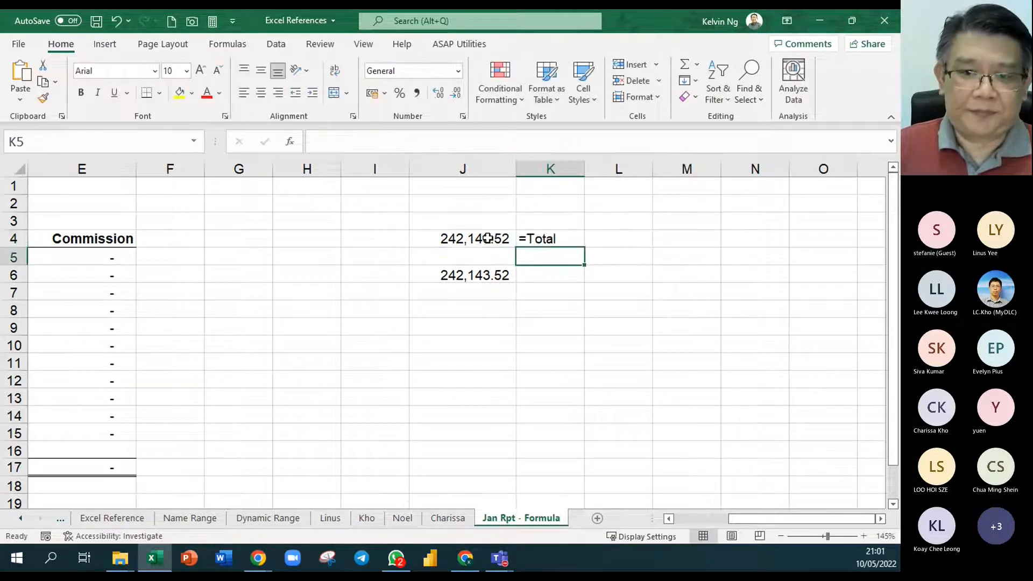
# - Copy the formula-text cell K4 to K6 to show the formula of J6
pyautogui.click(562, 241)
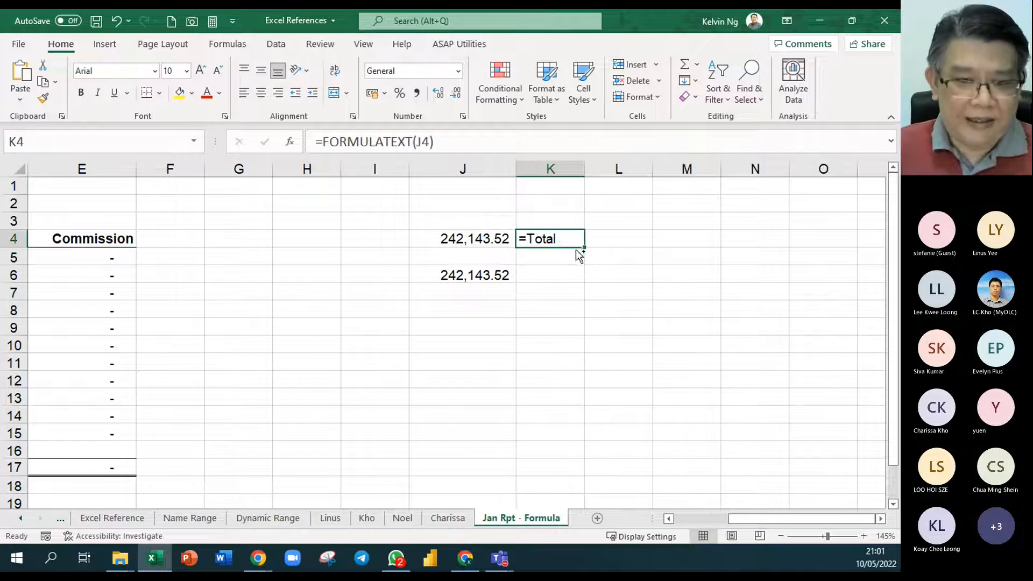
pyautogui.hotkey('ctrl', 'c')
pyautogui.click(556, 272)
pyautogui.hotkey('ctrl', 'v')
pyautogui.click(686, 361)
pyautogui.click(564, 359)
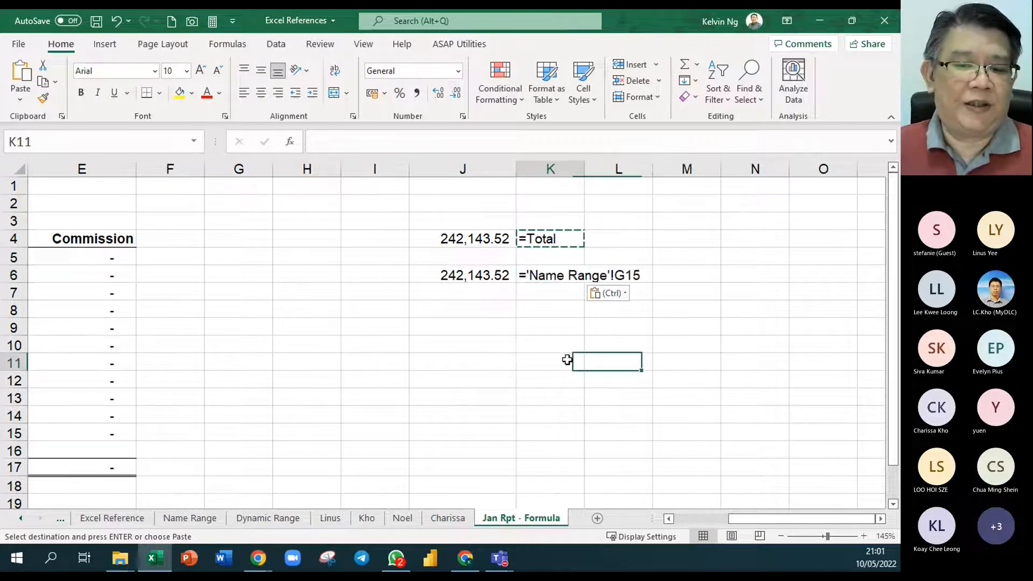
# - Examine the sheet reference shown in K6 against its source sheet Name Range, and clear the copy marquee around K4
pyautogui.click(573, 298)
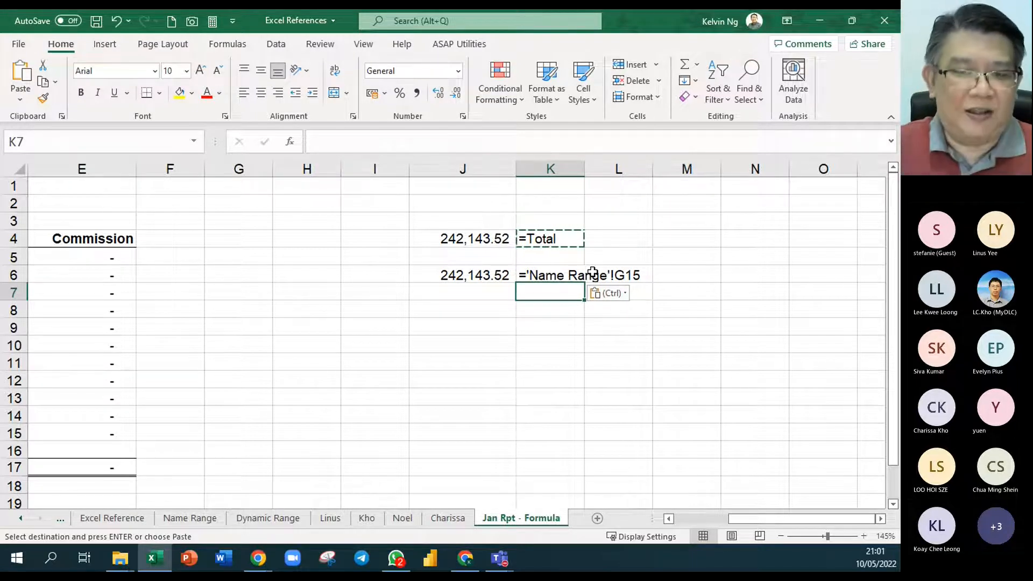
pyautogui.click(719, 343)
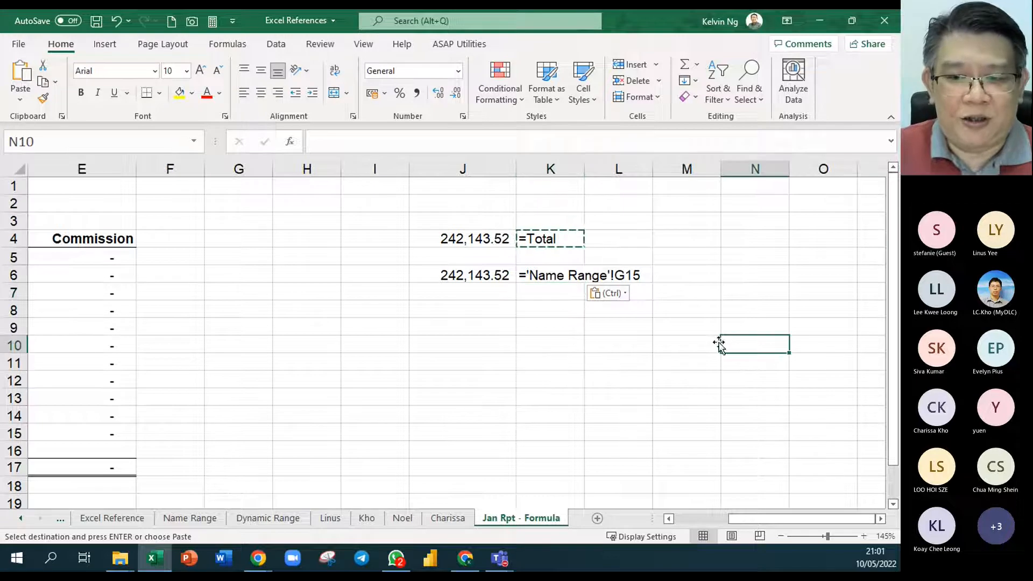
pyautogui.click(649, 281)
pyautogui.click(573, 277)
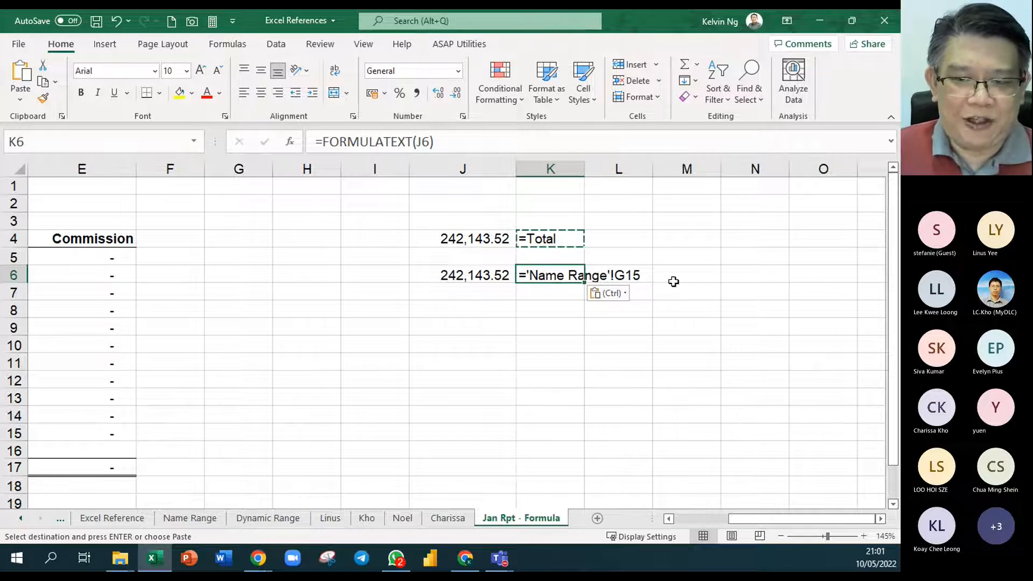
pyautogui.click(204, 519)
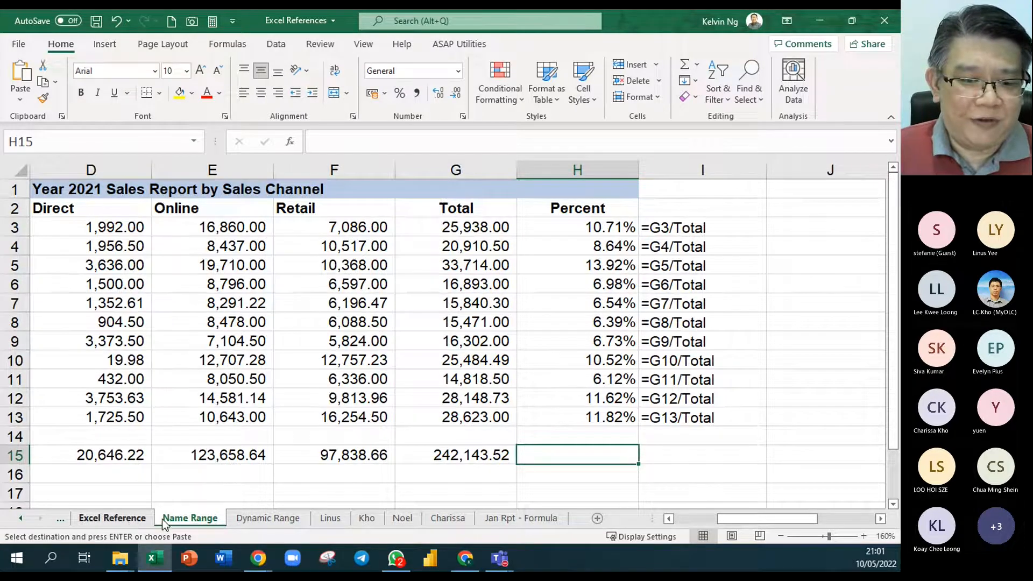
pyautogui.click(554, 519)
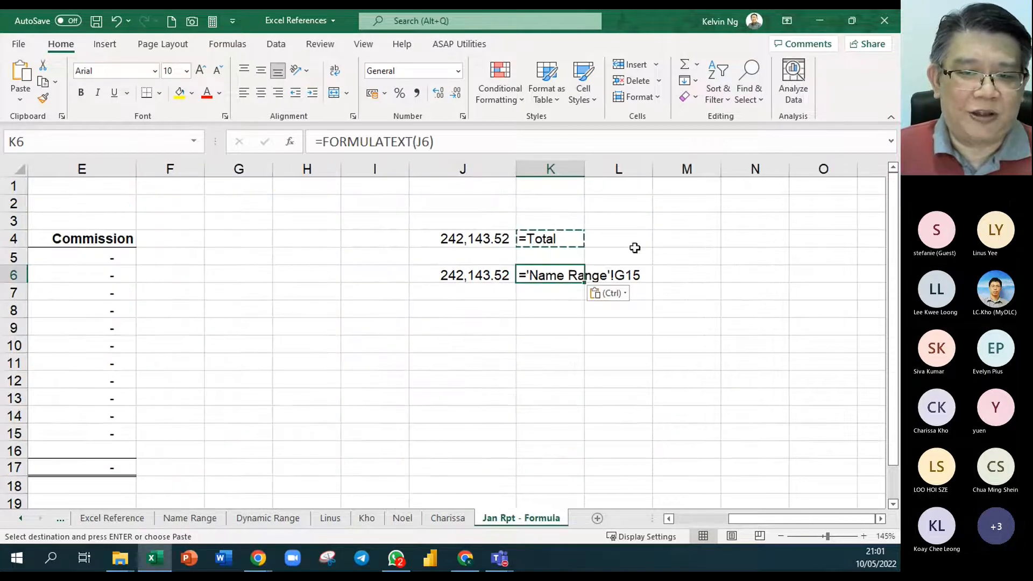
pyautogui.write('`')
pyautogui.press('Escape')
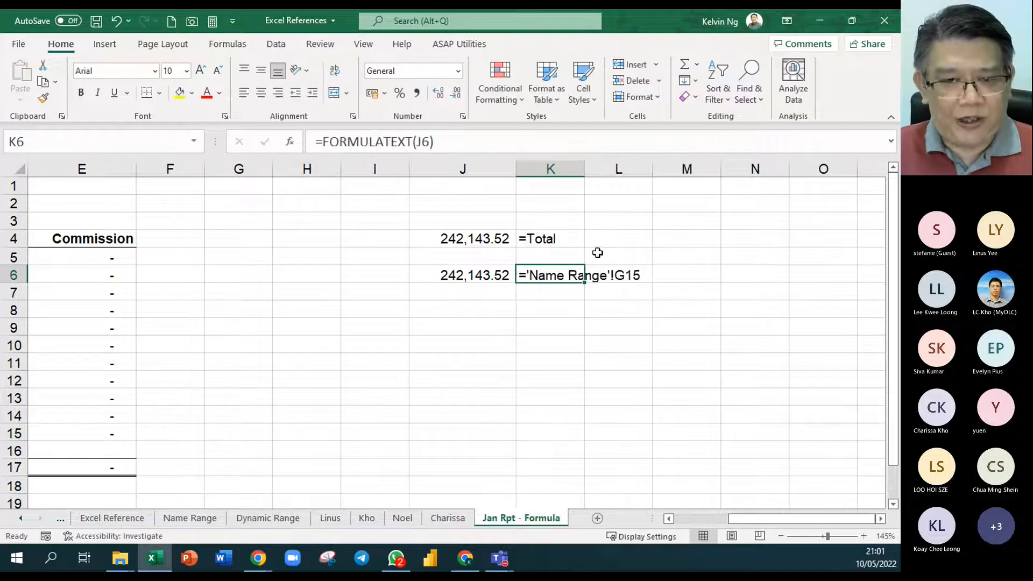
# - Jump from K4 to the named cell Total, return to the Jan Rpt - Formula sheet and review the workbook's defined names
pyautogui.click(559, 240)
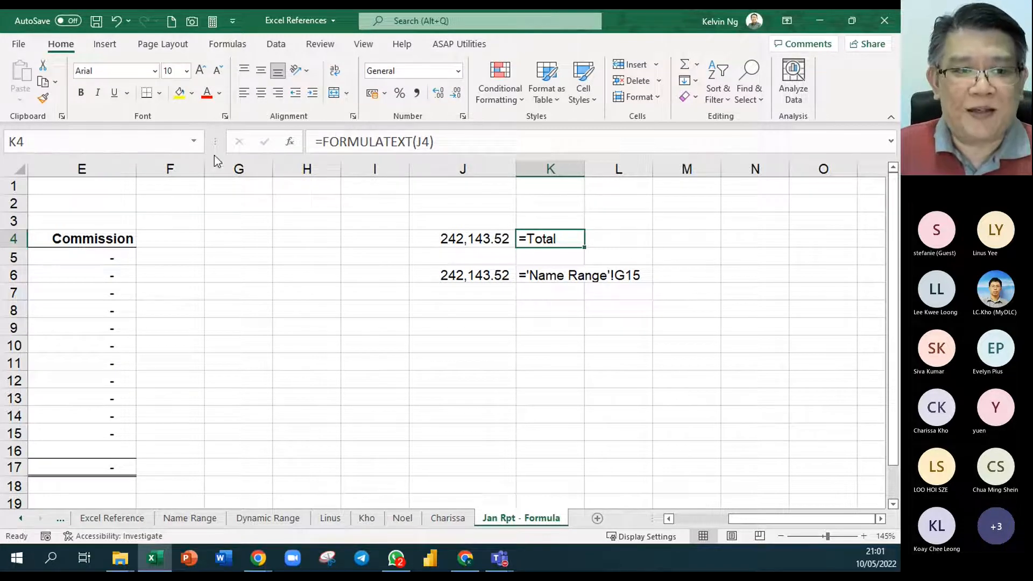
pyautogui.click(194, 144)
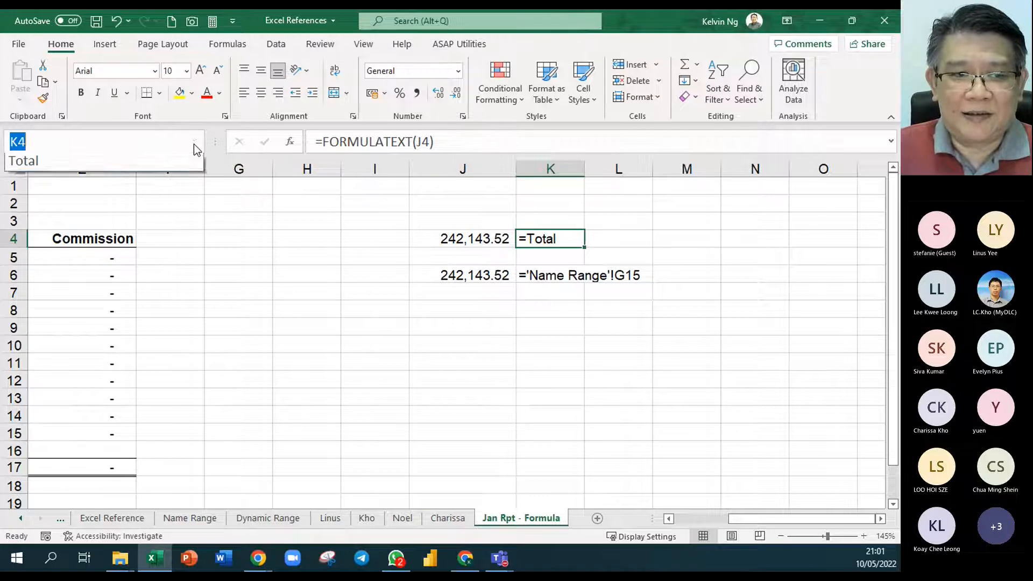
pyautogui.click(62, 165)
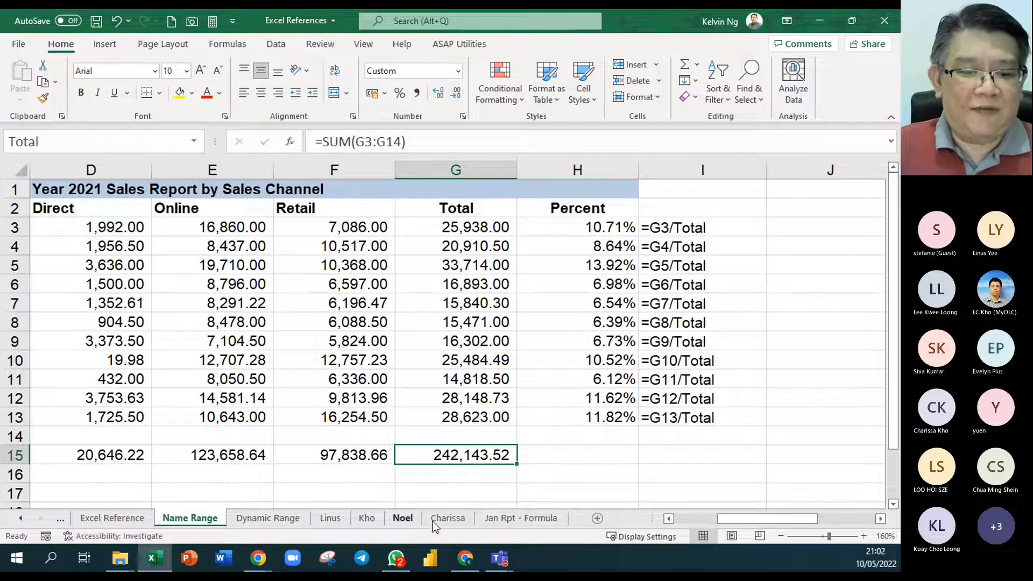
pyautogui.click(537, 518)
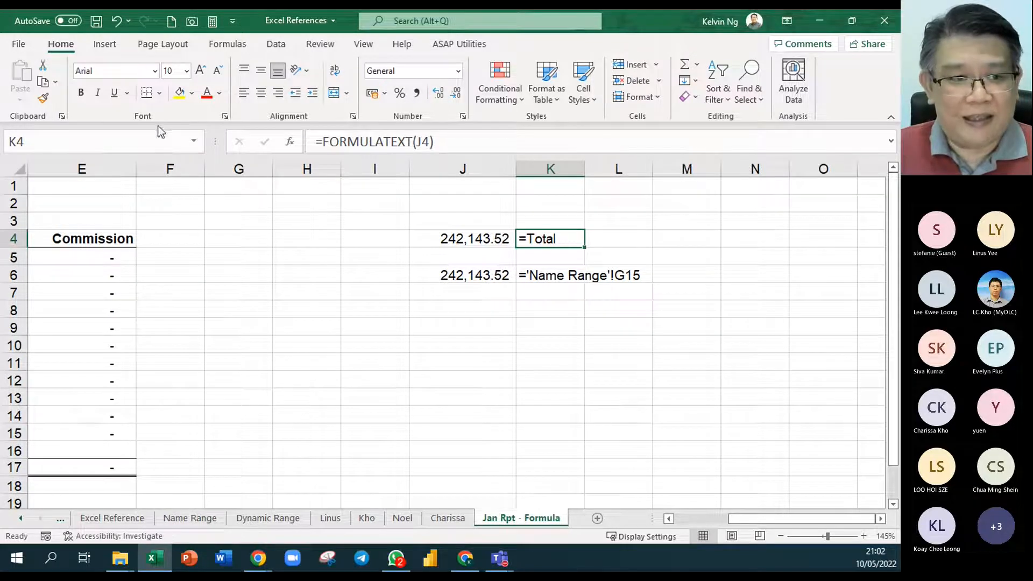
pyautogui.click(193, 142)
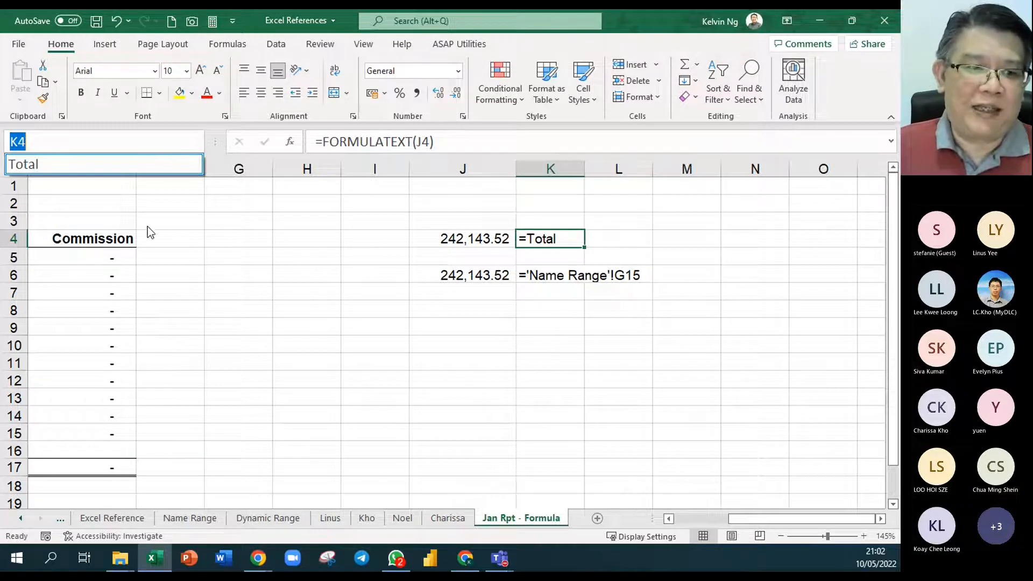
pyautogui.click(231, 282)
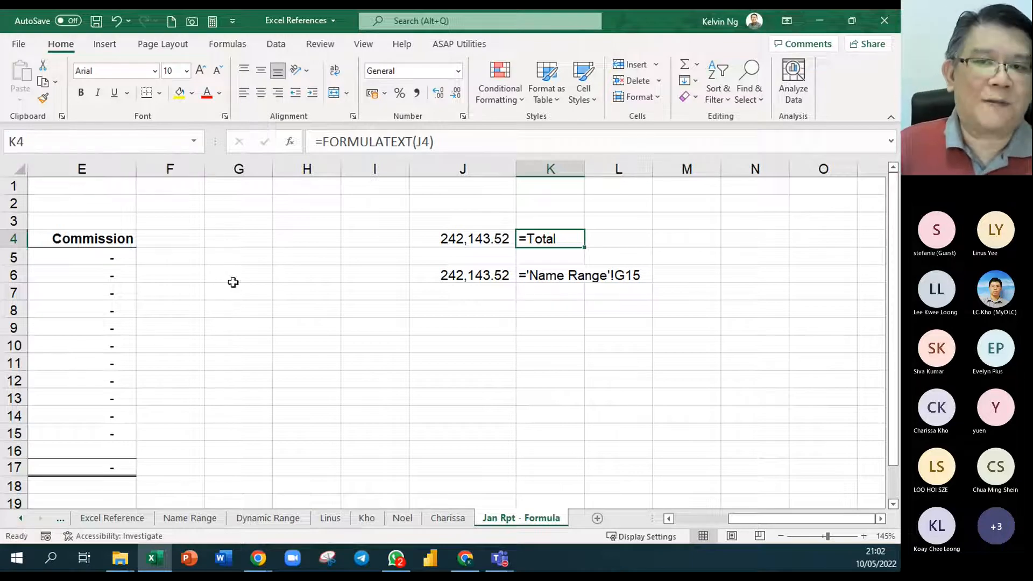
# - Jump to the named cell Total and examine the sales report by channel on the Name Range sheet
pyautogui.click(194, 143)
pyautogui.click(162, 163)
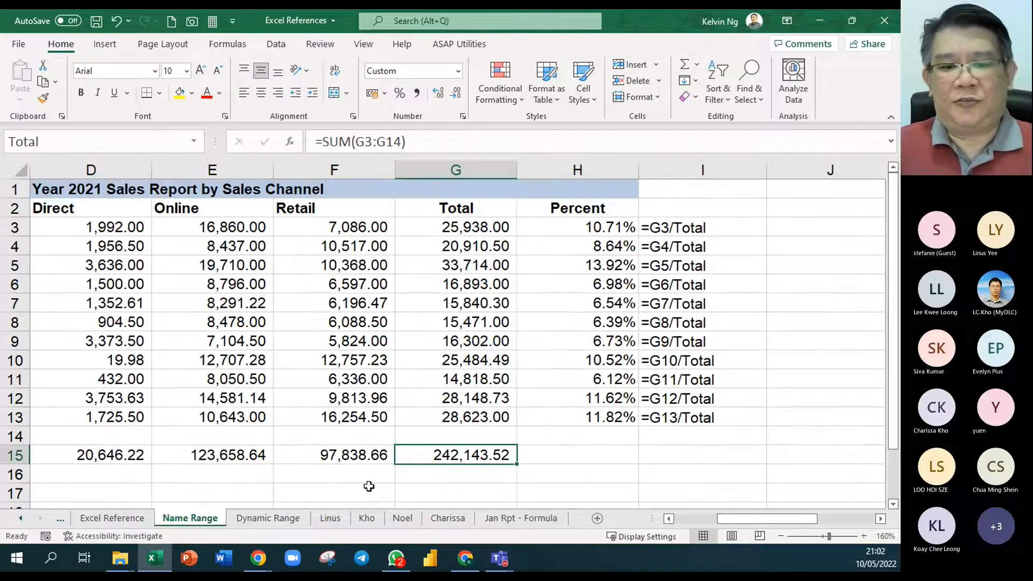
pyautogui.click(573, 472)
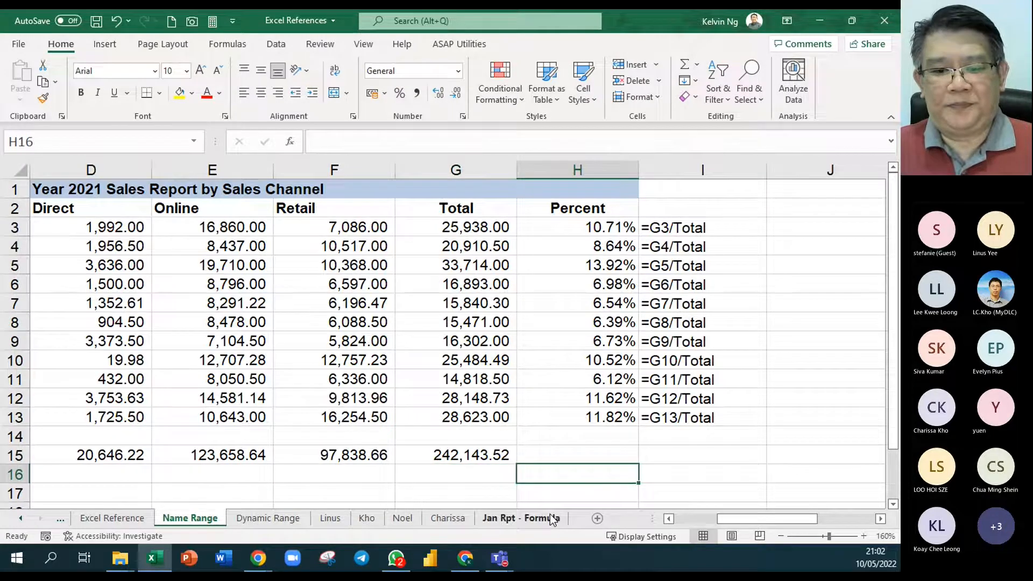
pyautogui.click(670, 520)
pyautogui.click(670, 520)
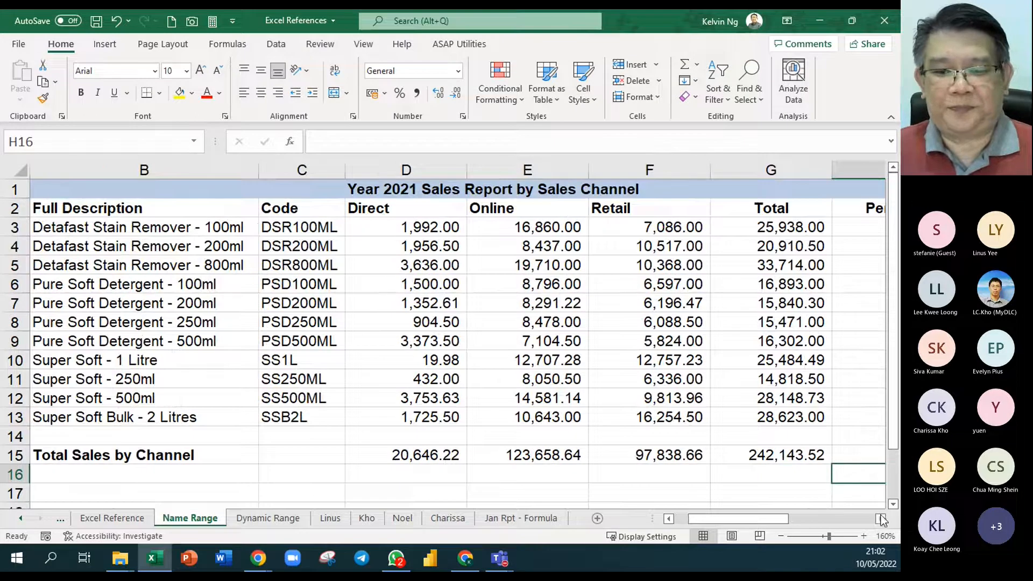
pyautogui.click(880, 518)
pyautogui.click(880, 518)
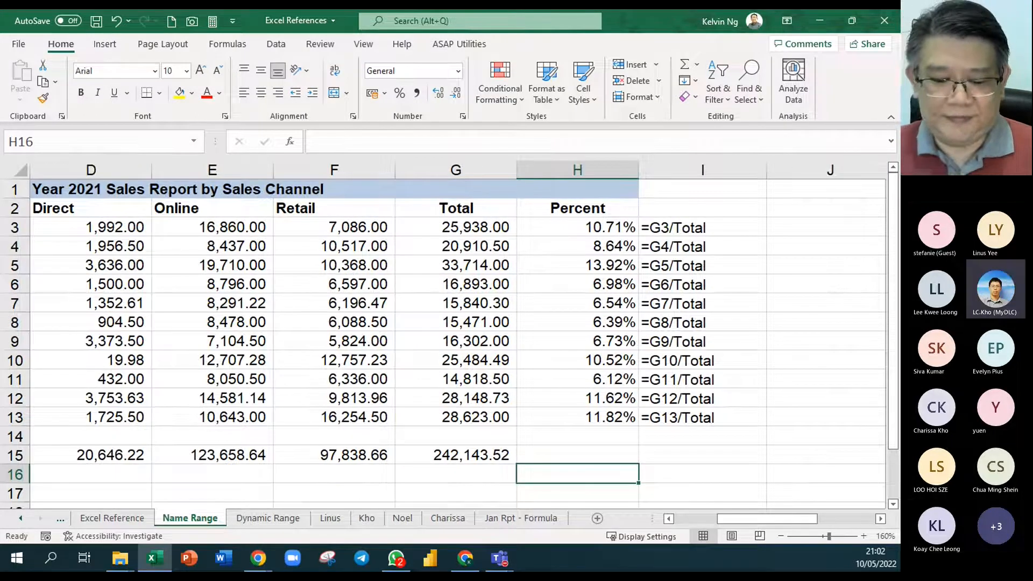
pyautogui.hotkey('alt', 'Tab')
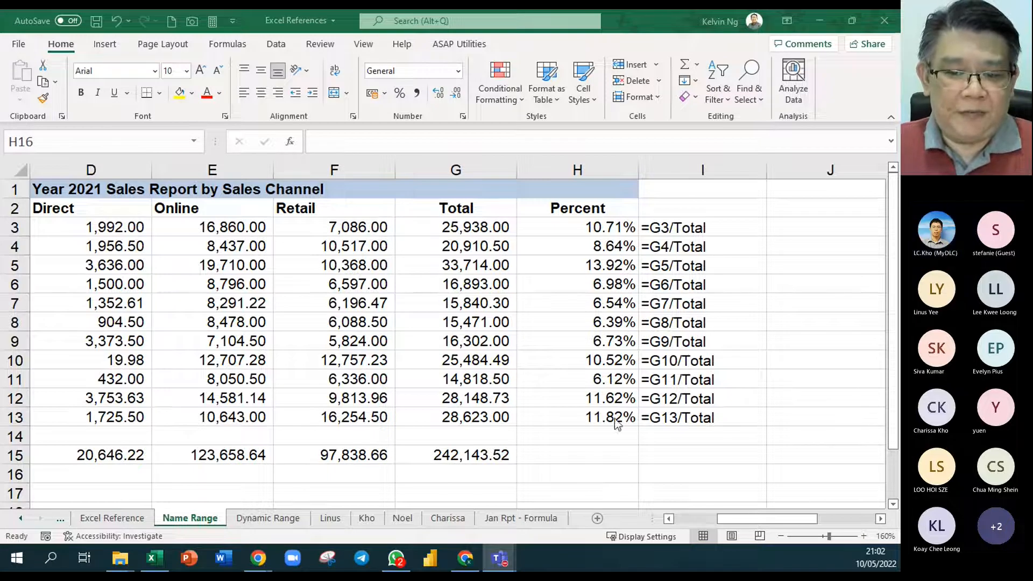
pyautogui.hotkey('alt', 'Tab')
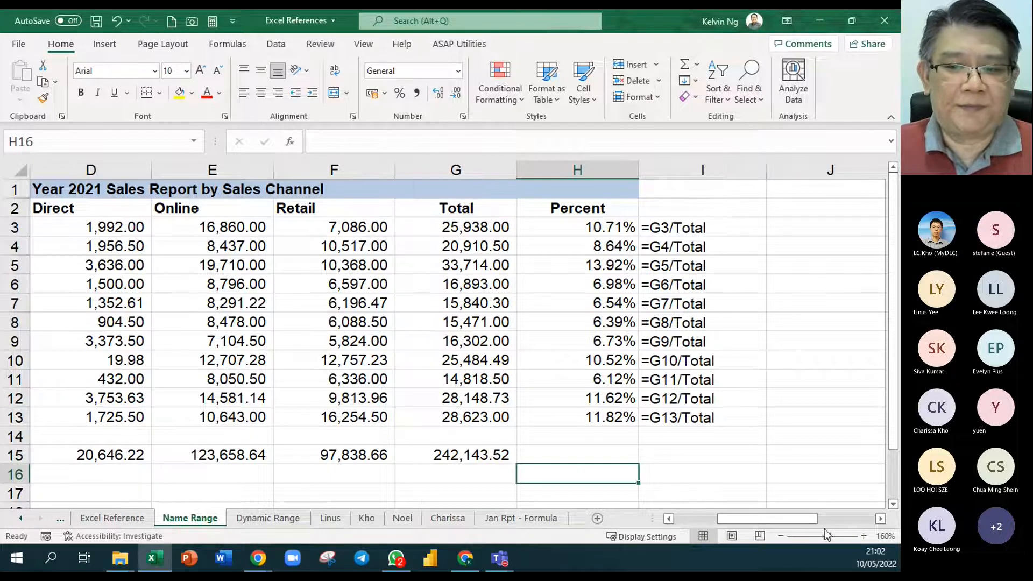
pyautogui.click(879, 518)
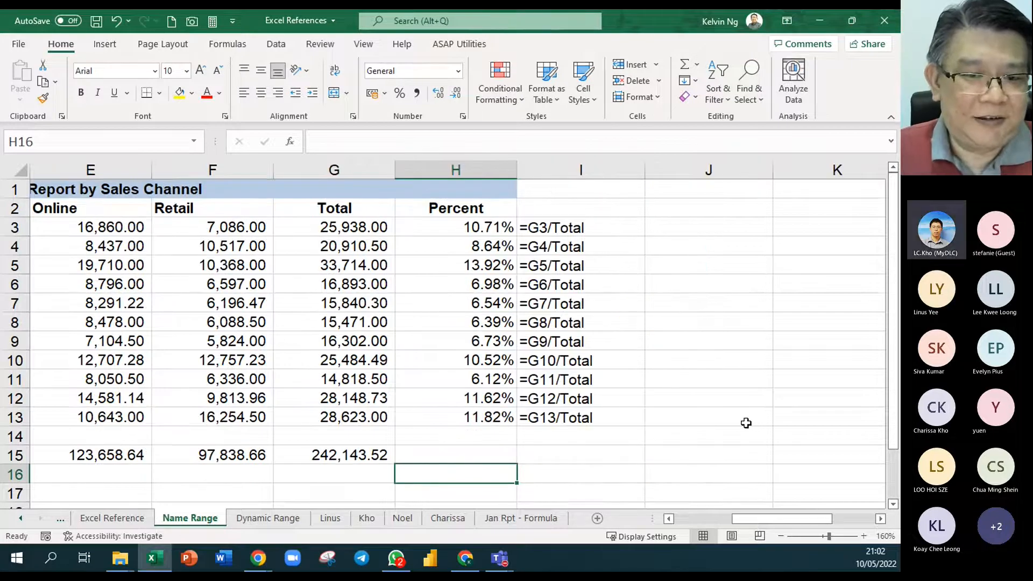
# - Open the Name Manager, mark the defined name Comm with its value and Refers to entry, and close the manager
pyautogui.click(229, 45)
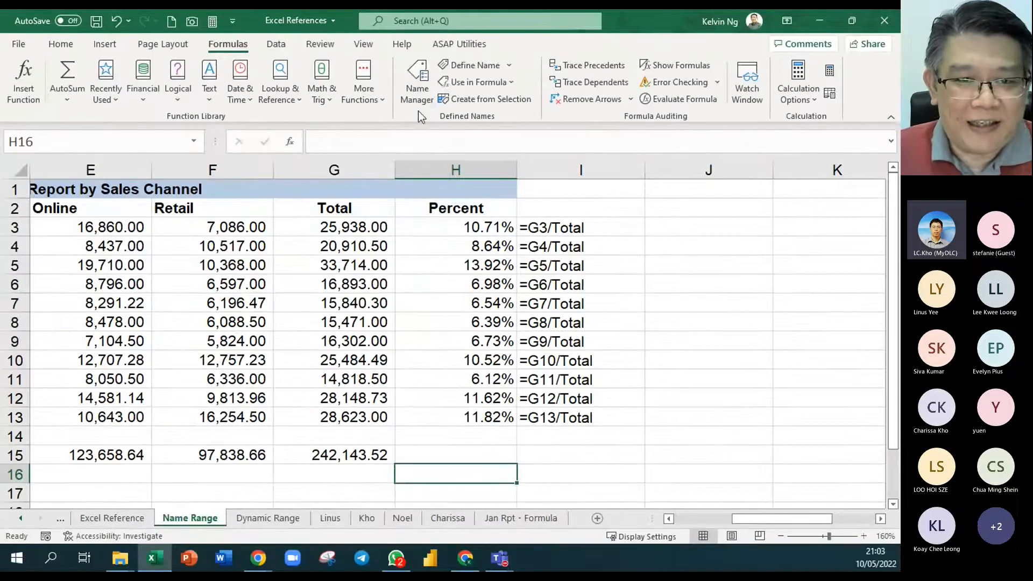
pyautogui.click(311, 277)
pyautogui.moveTo(290, 134); pyautogui.dragTo(603, 163)
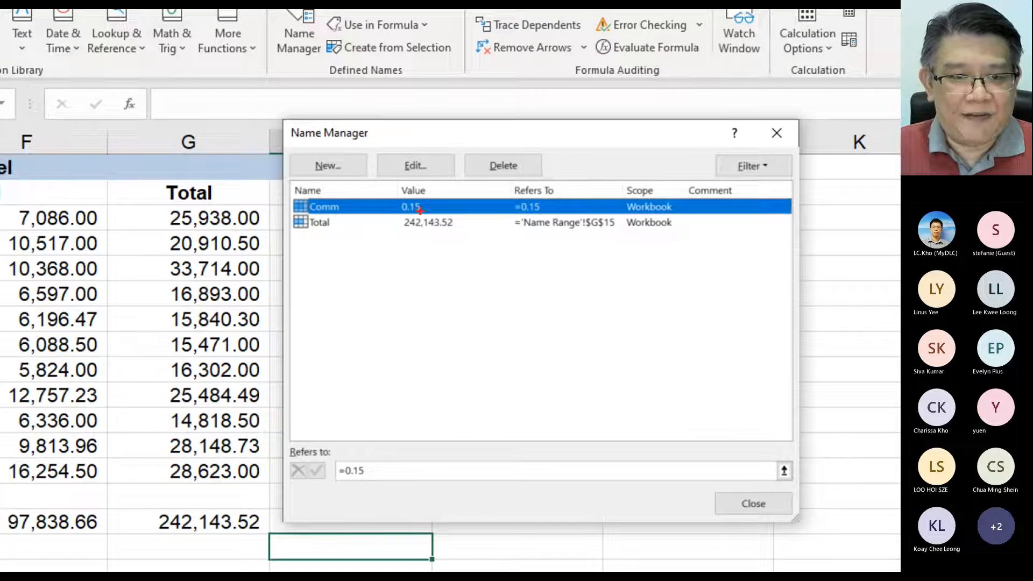
pyautogui.click(347, 206)
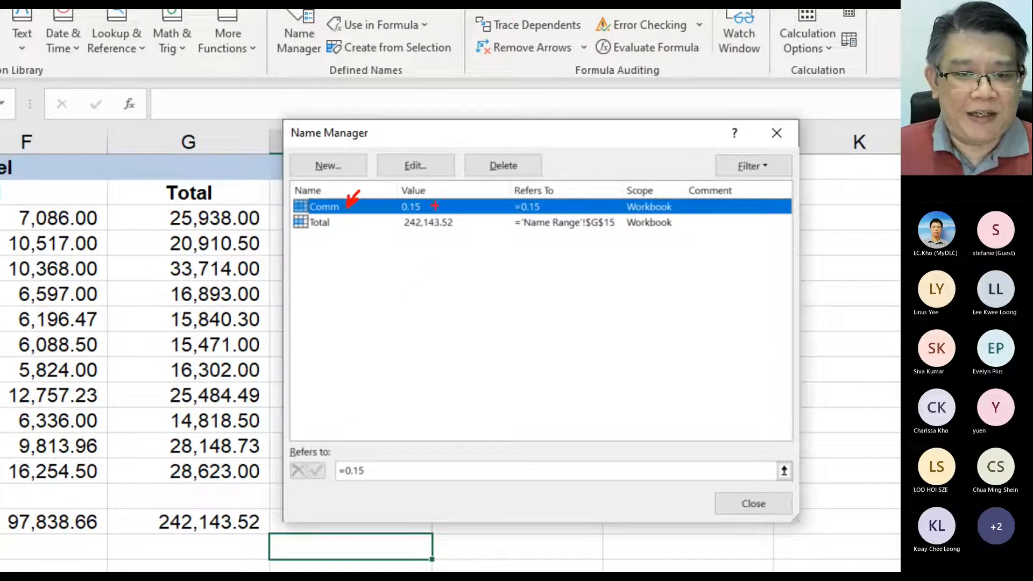
pyautogui.moveTo(437, 195); pyautogui.dragTo(382, 218)
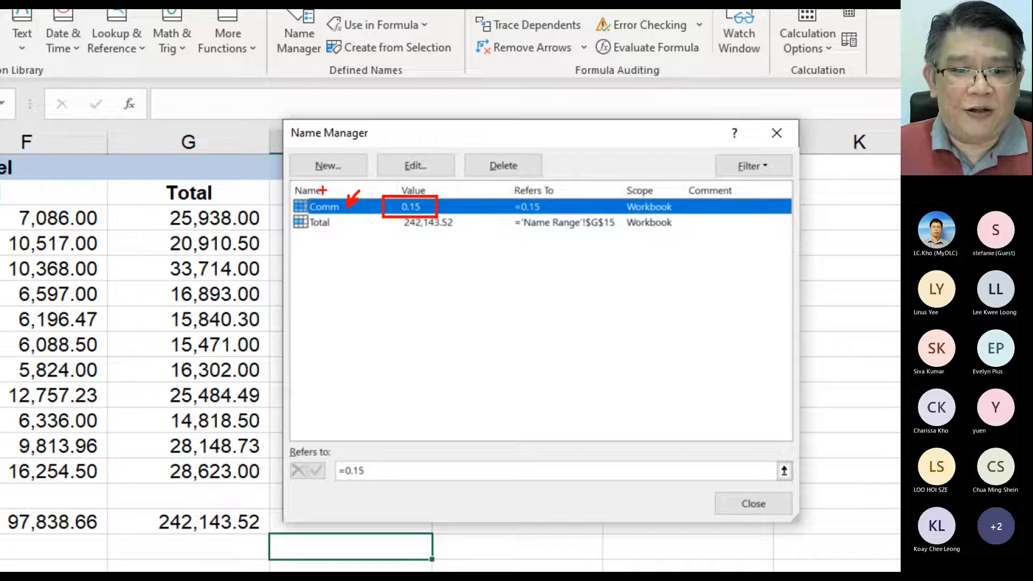
pyautogui.moveTo(388, 454); pyautogui.dragTo(321, 489)
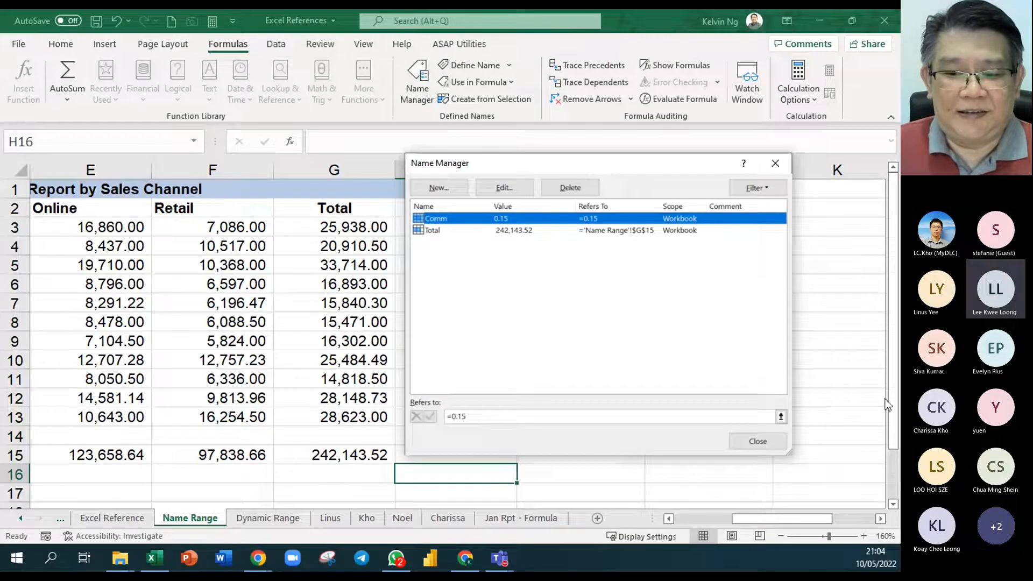
pyautogui.click(760, 442)
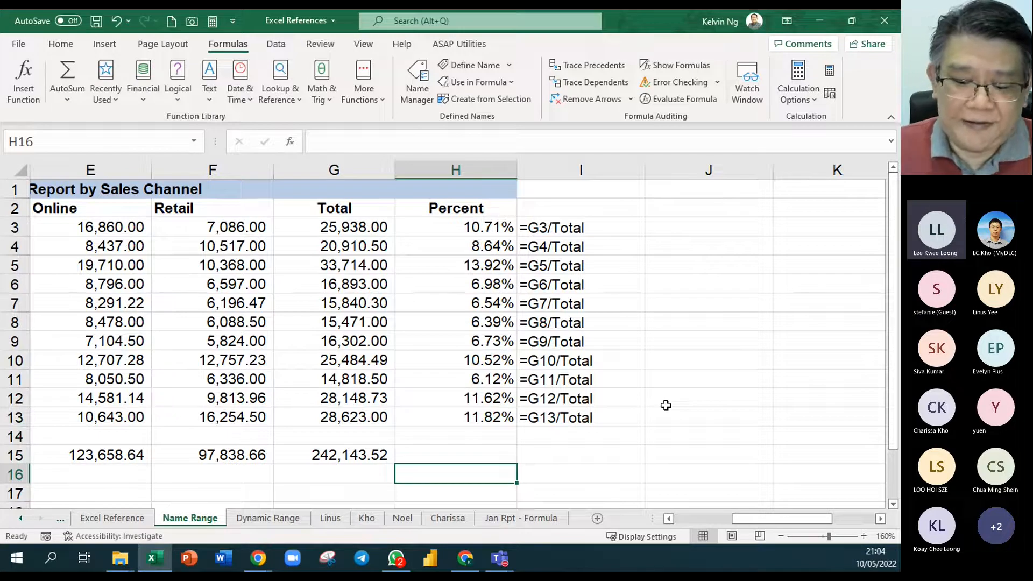
# - Reopen the Name Manager and examine the Refers to entry of the defined name Total, marking it with a box and arrow
pyautogui.click(416, 96)
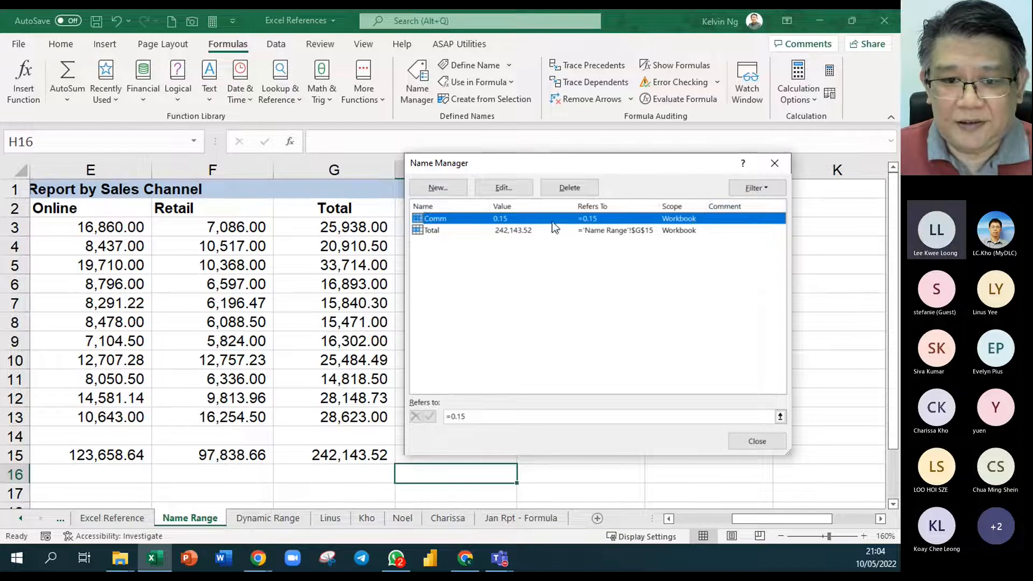
pyautogui.click(438, 231)
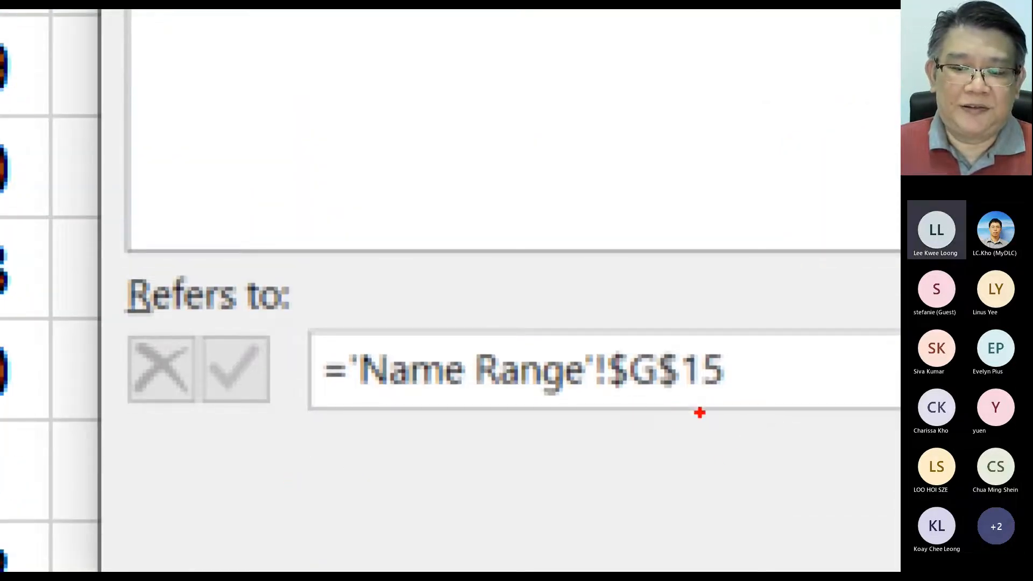
pyautogui.moveTo(471, 339); pyautogui.dragTo(471, 213)
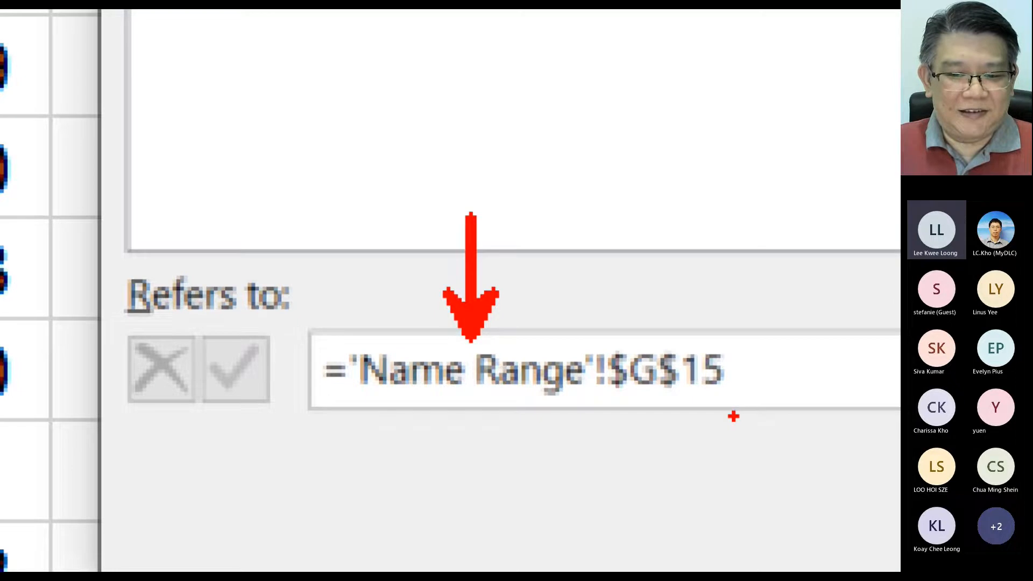
pyautogui.press('Escape')
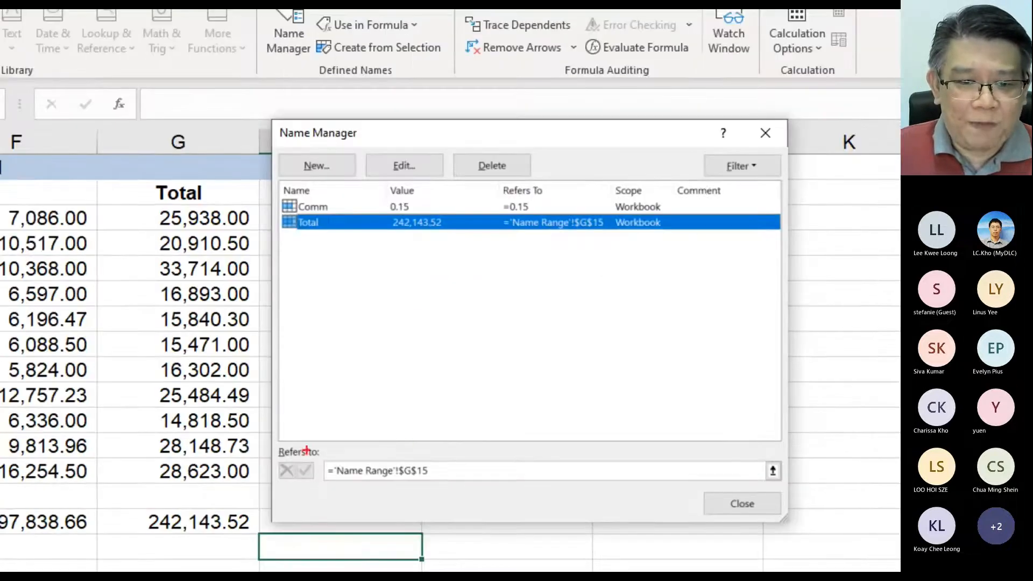
pyautogui.moveTo(444, 441); pyautogui.dragTo(295, 492)
pyautogui.moveTo(428, 470); pyautogui.dragTo(459, 441)
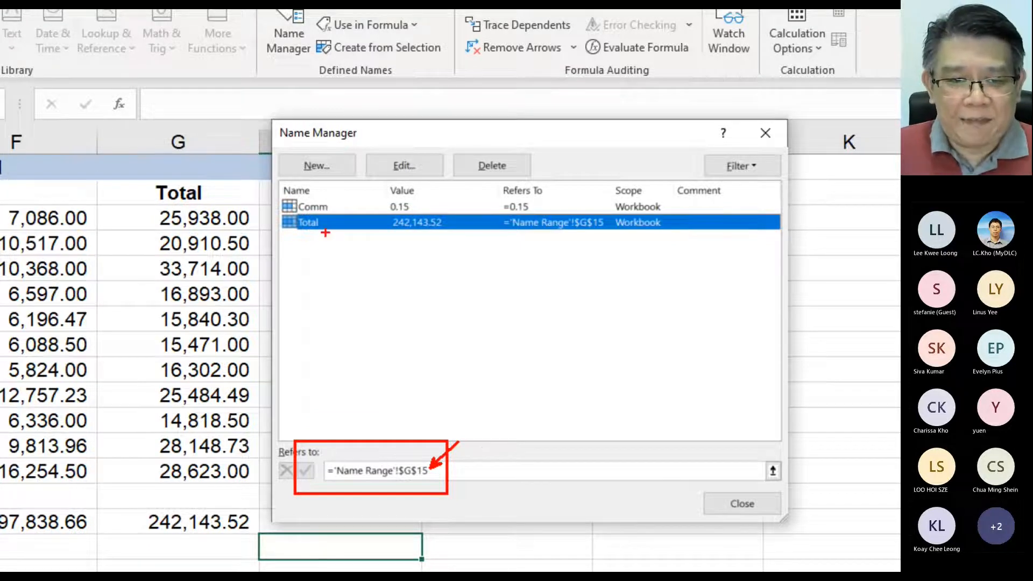
# - Edit the defined name Total and enter ChannelTotal as its new name
pyautogui.moveTo(456, 146); pyautogui.dragTo(353, 187)
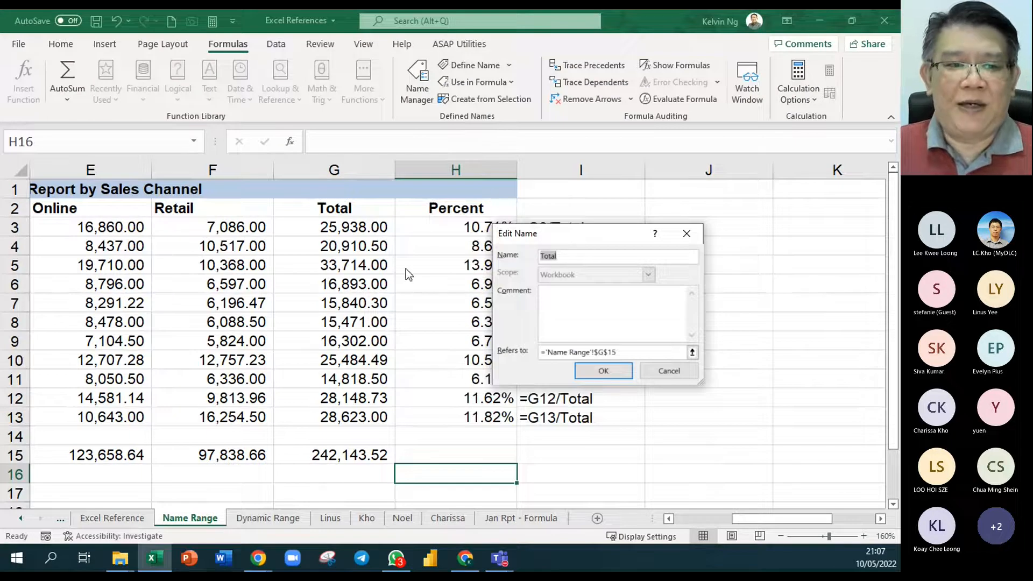
pyautogui.write('Channel')
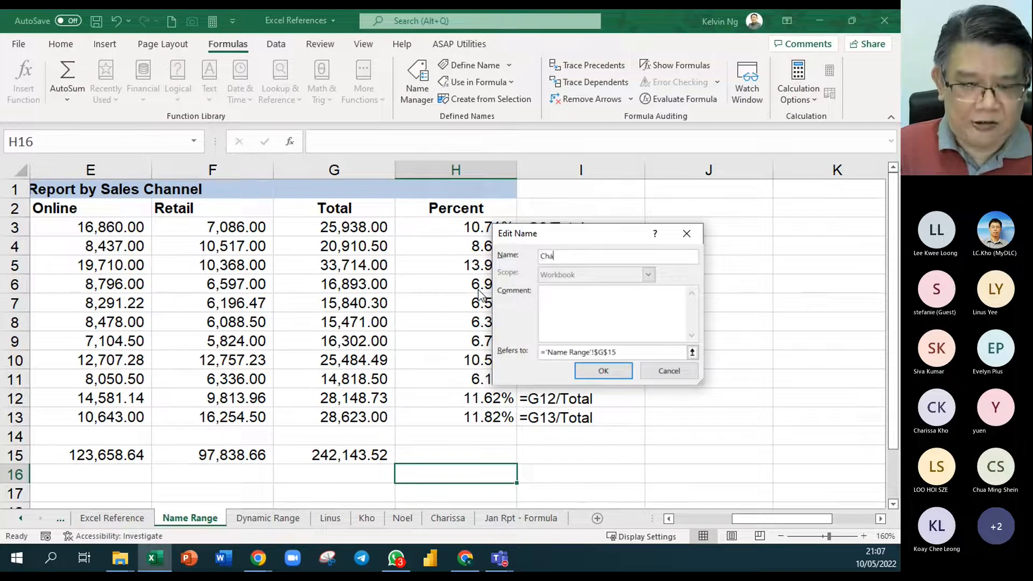
pyautogui.write('Total')
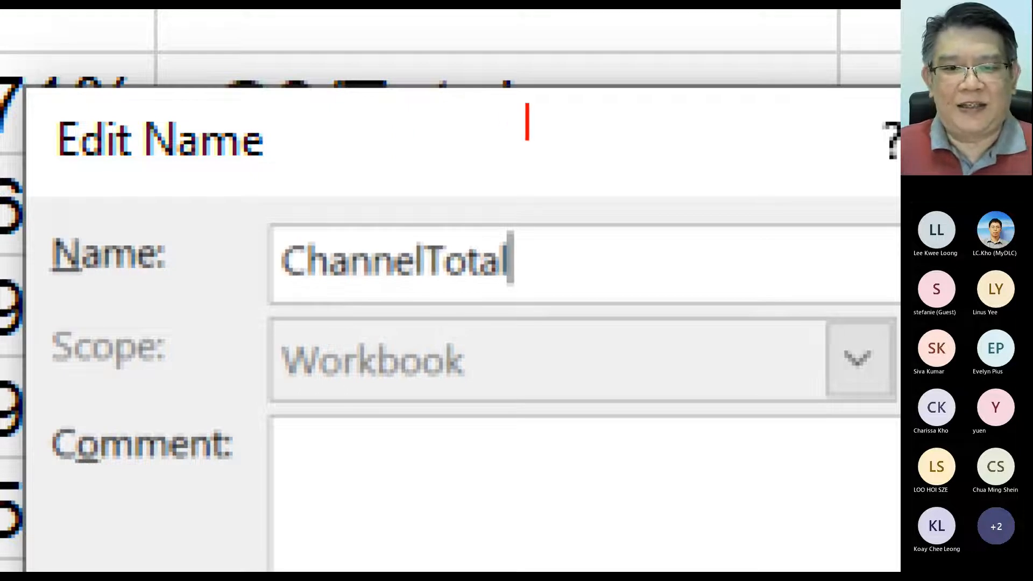
# - Annotate the zoomed Edit Name dialog with the naming rule "No Space/symbols except _ underscore" on two lines
pyautogui.write('No Space')
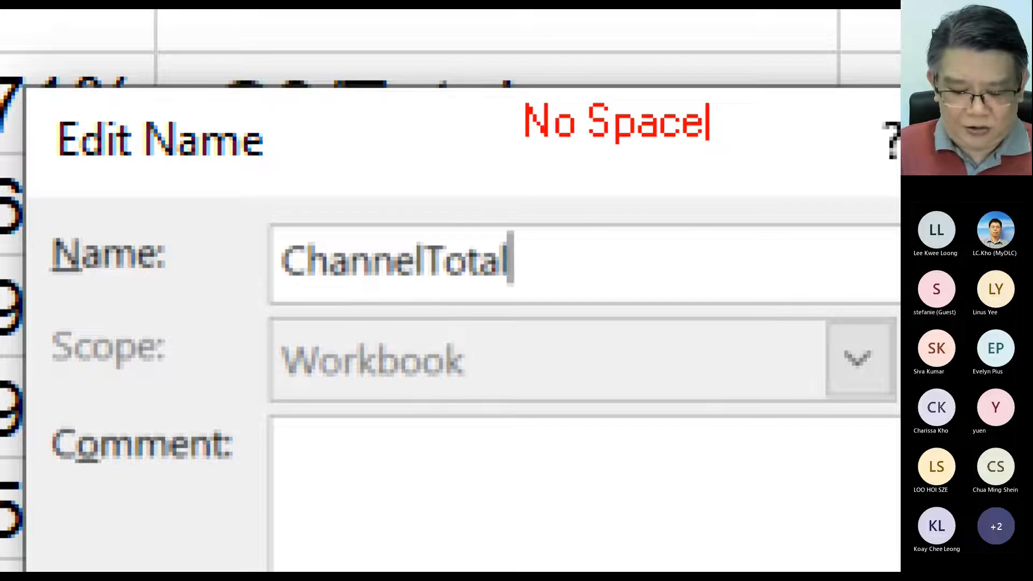
pyautogui.write('/symbols')
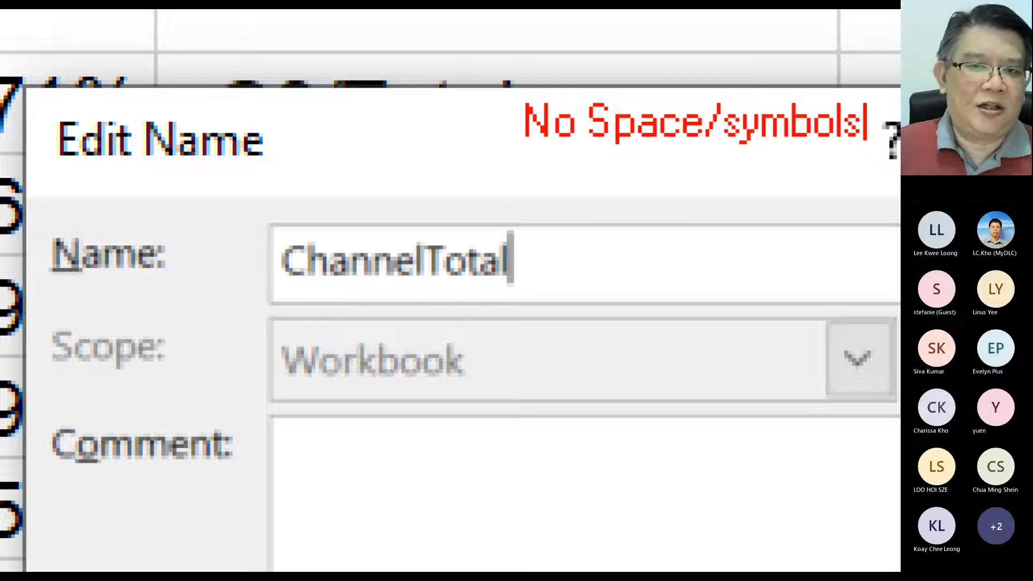
pyautogui.press('Return')
pyautogui.write('excep')
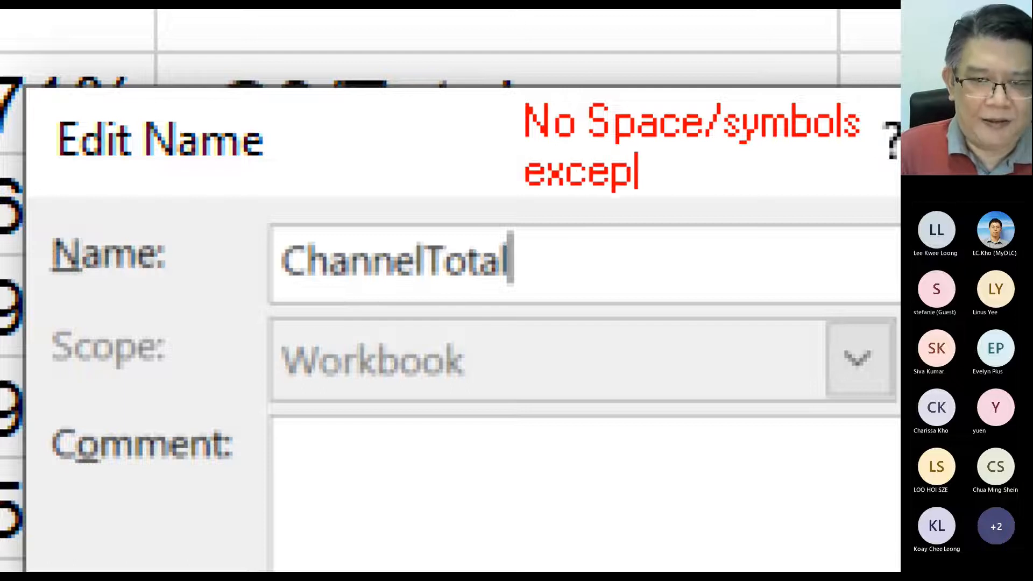
pyautogui.write('t')
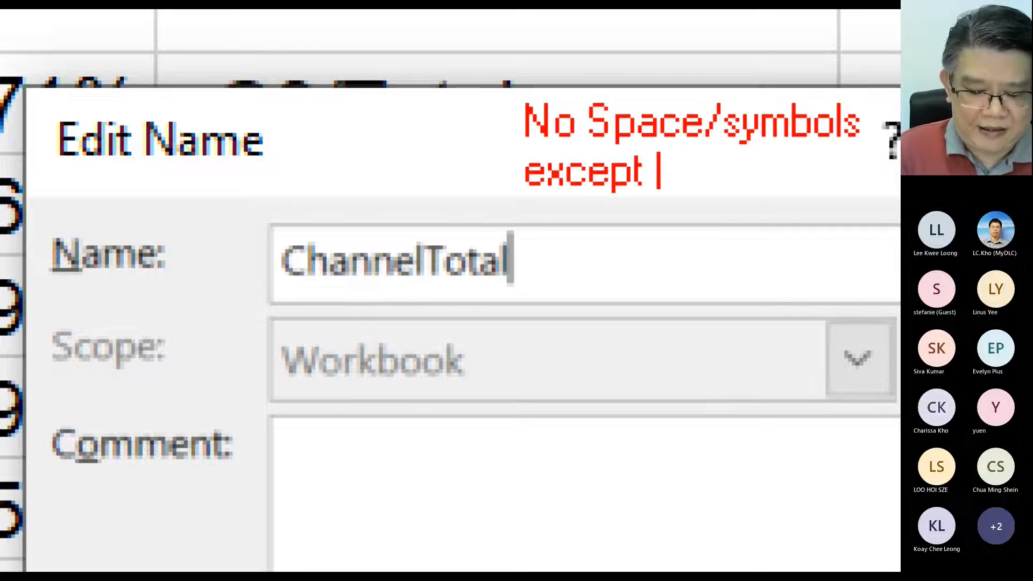
pyautogui.write(' _ u')
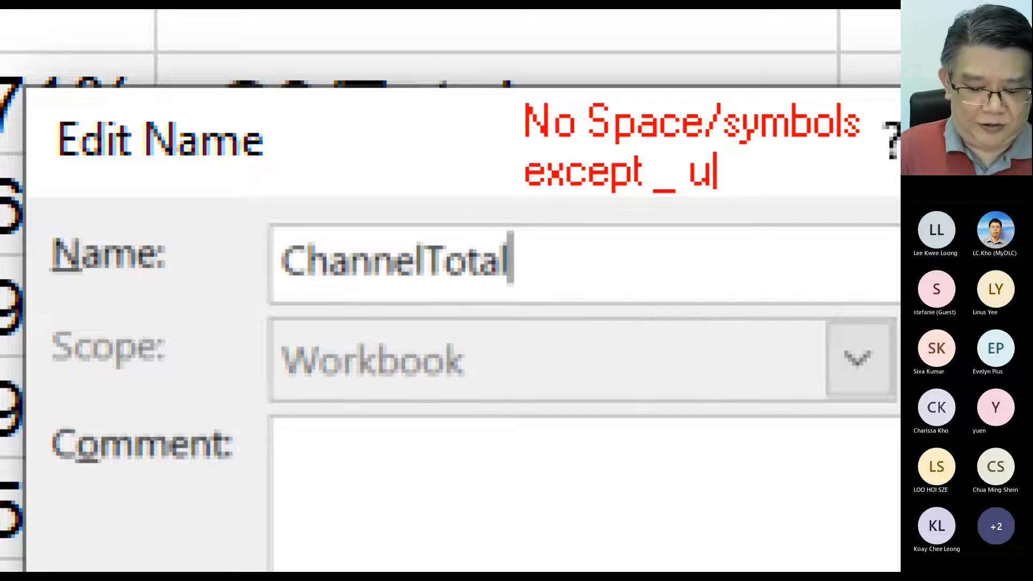
pyautogui.write('nde')
pyautogui.press('BackSpace')
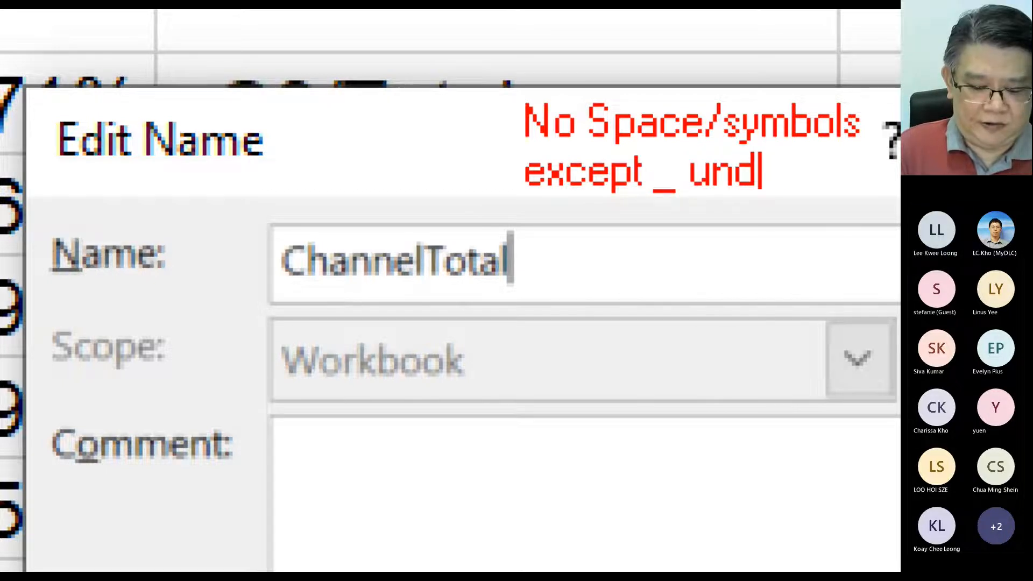
pyautogui.write('erscore')
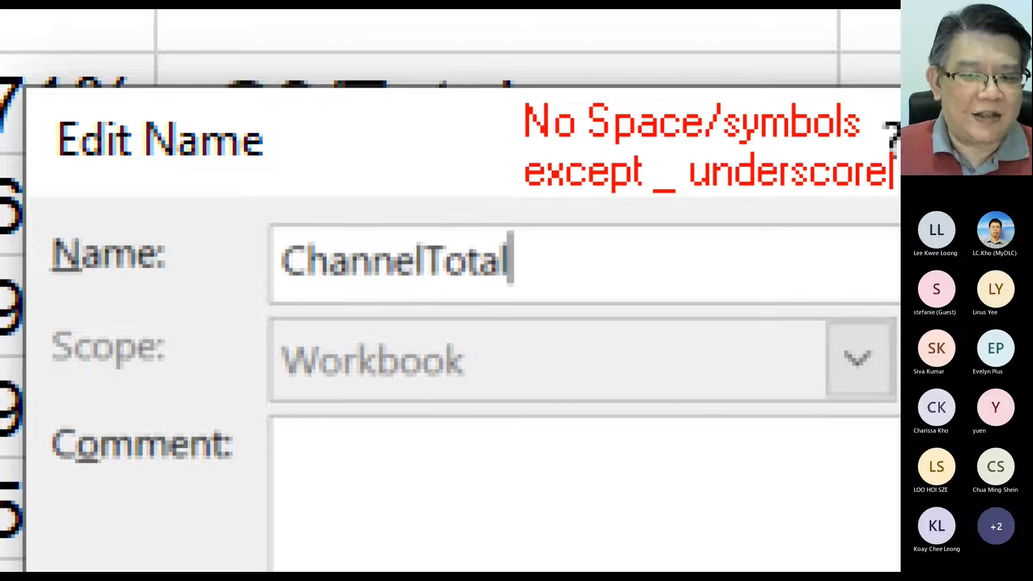
pyautogui.press('Return')
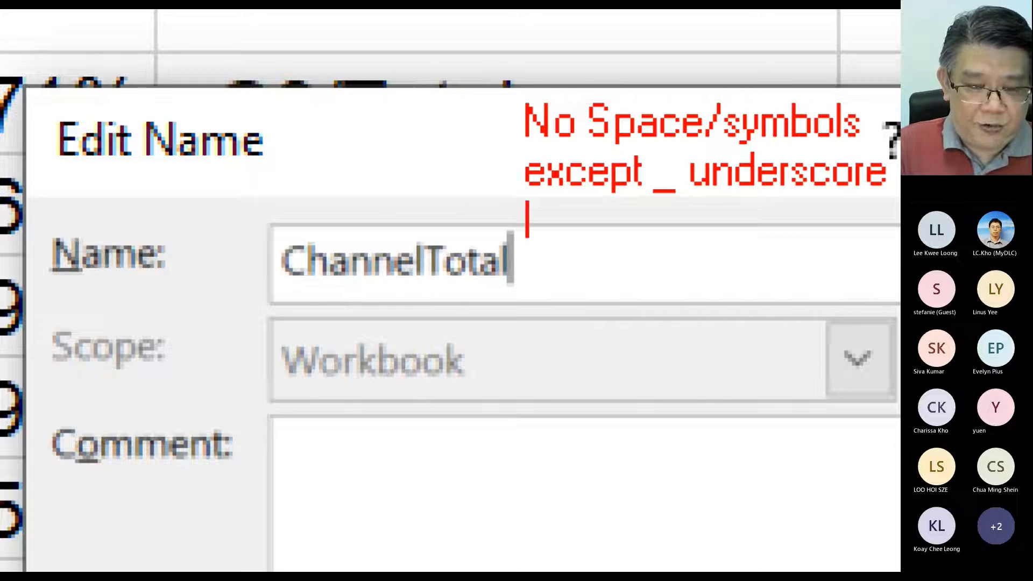
# - Add the naming rule "Cannot start with Number" to the on-screen annotation, breaking the line before "Number"
pyautogui.write('Cano')
pyautogui.press('BackSpace')
pyautogui.write('not start with')
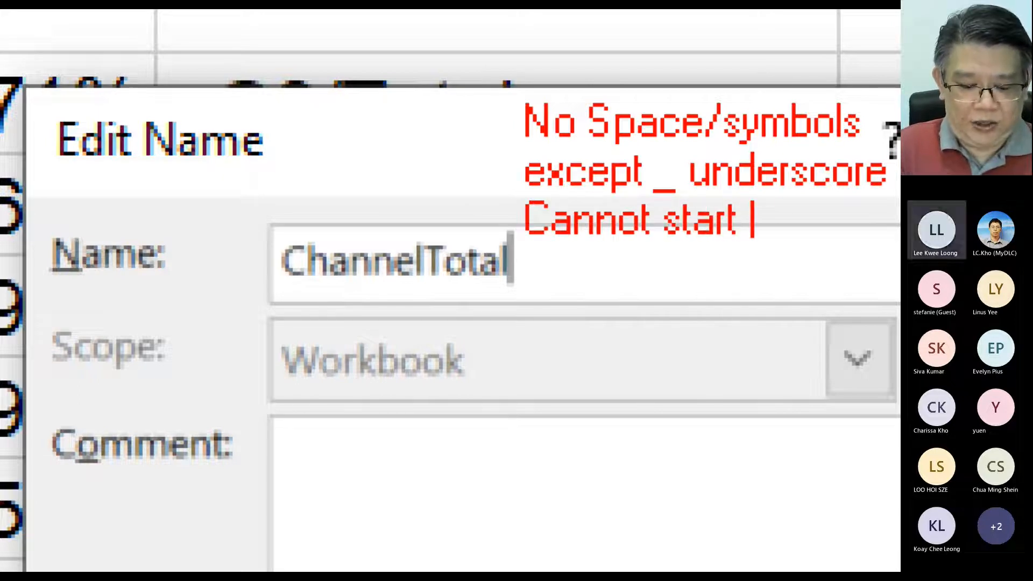
pyautogui.press('Return')
pyautogui.write('Number')
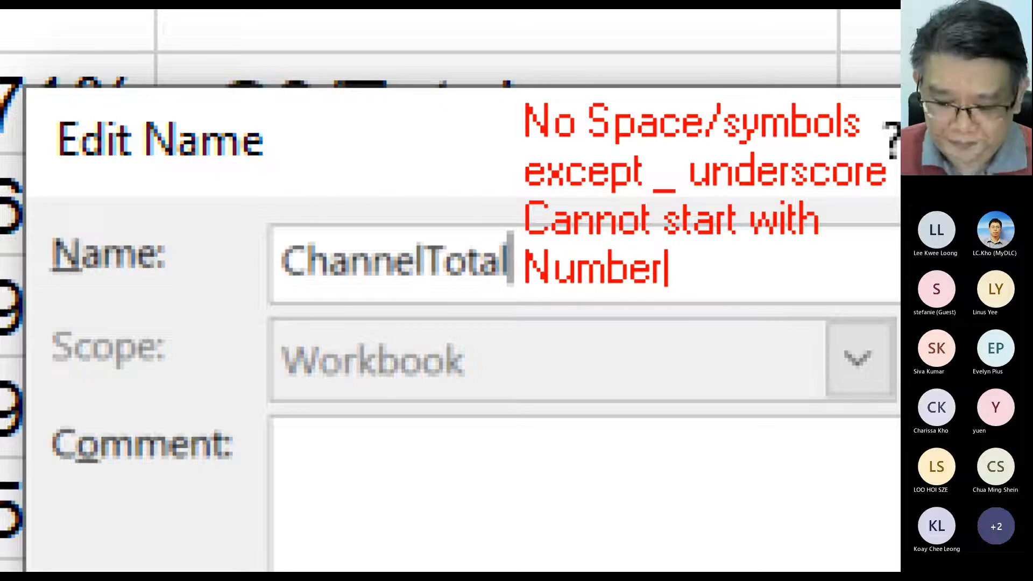
pyautogui.press('Return')
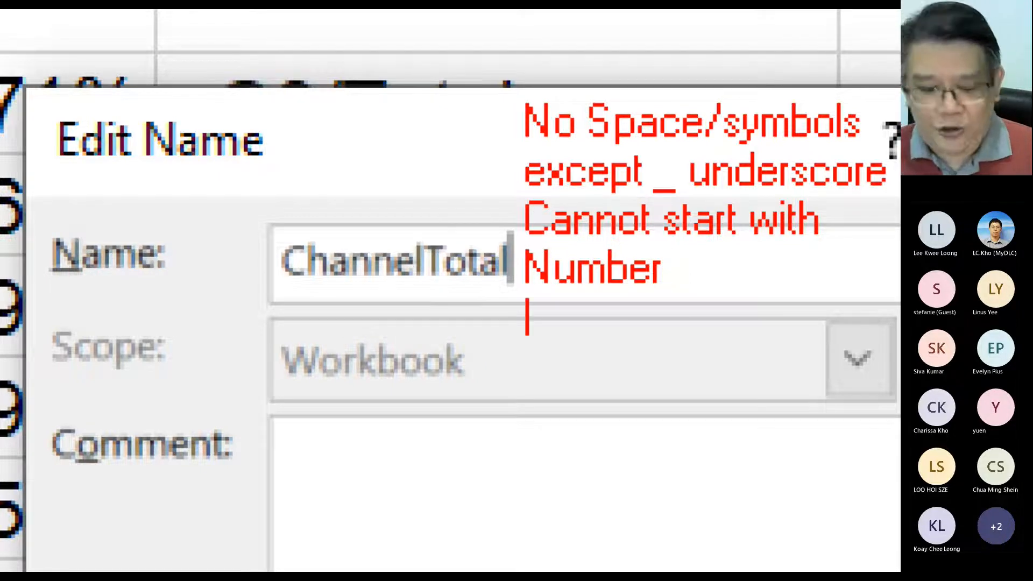
# - Add the line "Existing Name" below the "Number" line of the on-screen annotation and begin a new line
pyautogui.write('Exiting')
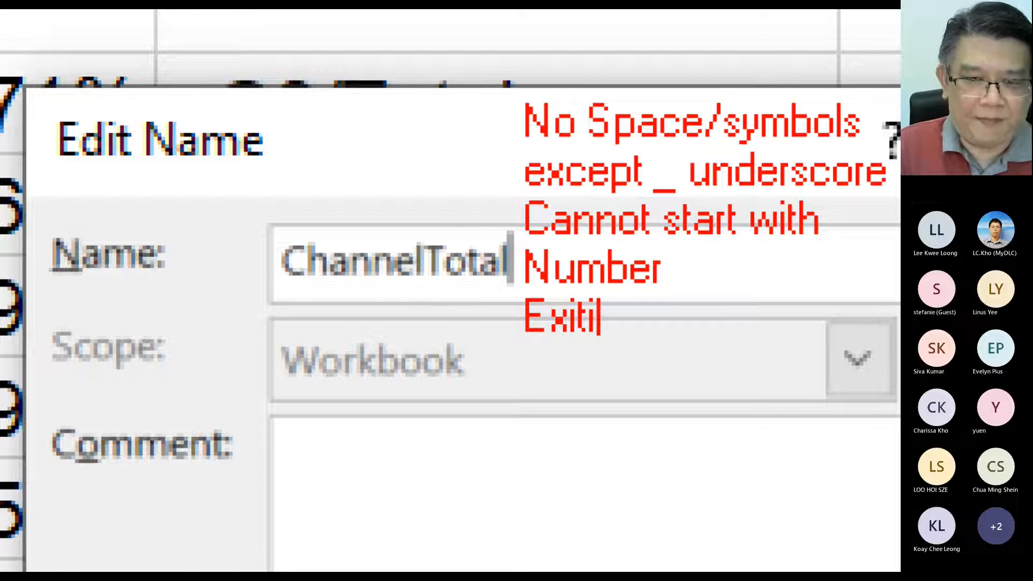
pyautogui.press('BackSpace')
pyautogui.press('BackSpace')
pyautogui.press('BackSpace')
pyautogui.press('BackSpace')
pyautogui.write('sting Name')
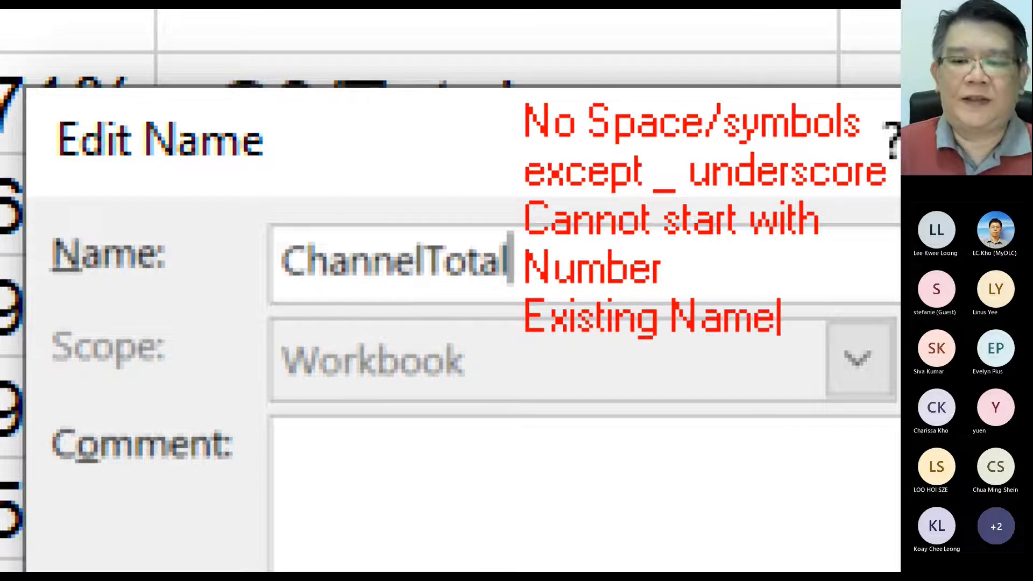
pyautogui.press('Return')
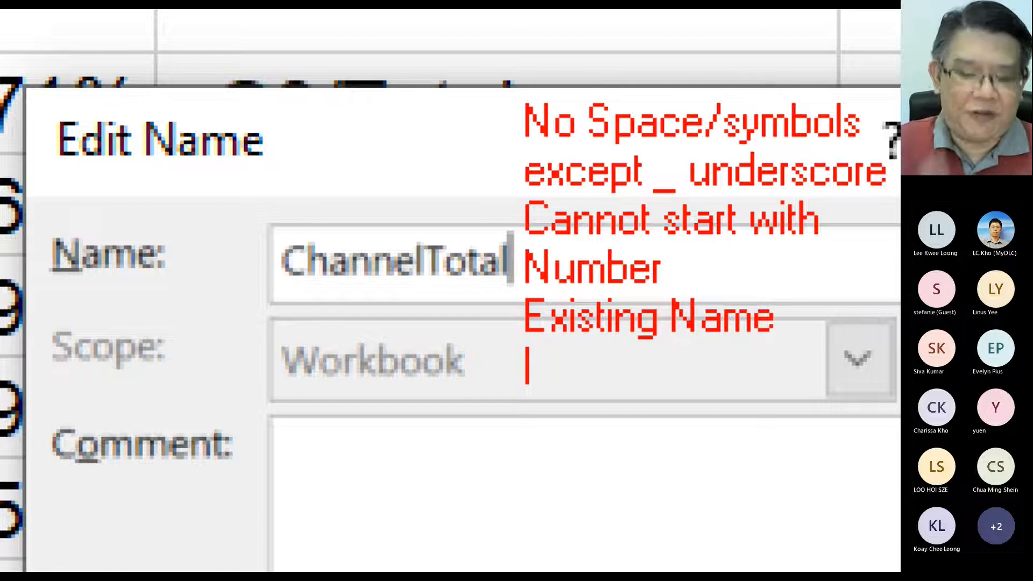
# - Add "A1 XX" below "Existing Name" in the on-screen annotation, cancel the name edit and close the Name Manager
pyautogui.write('A1')
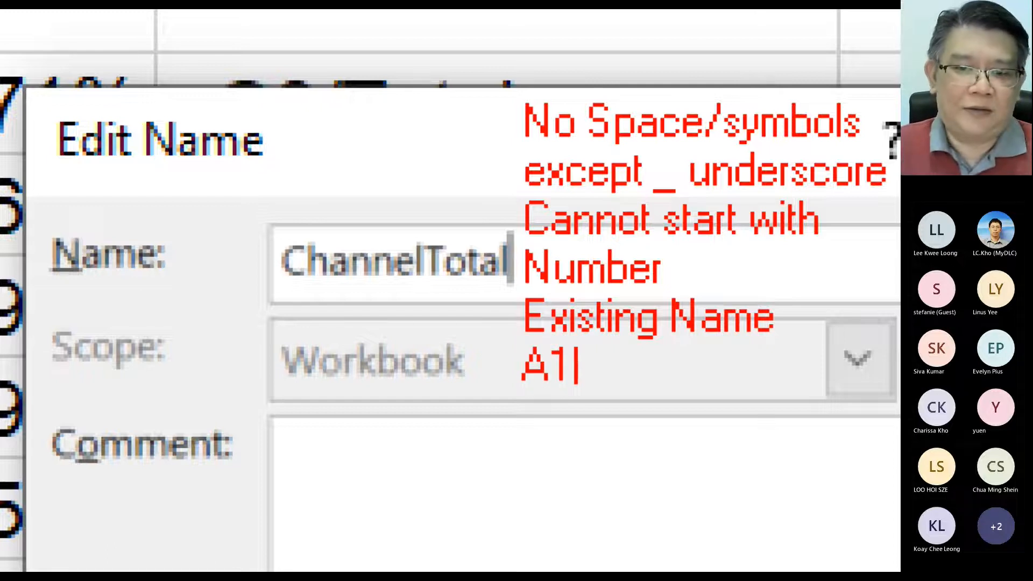
pyautogui.write(' XX')
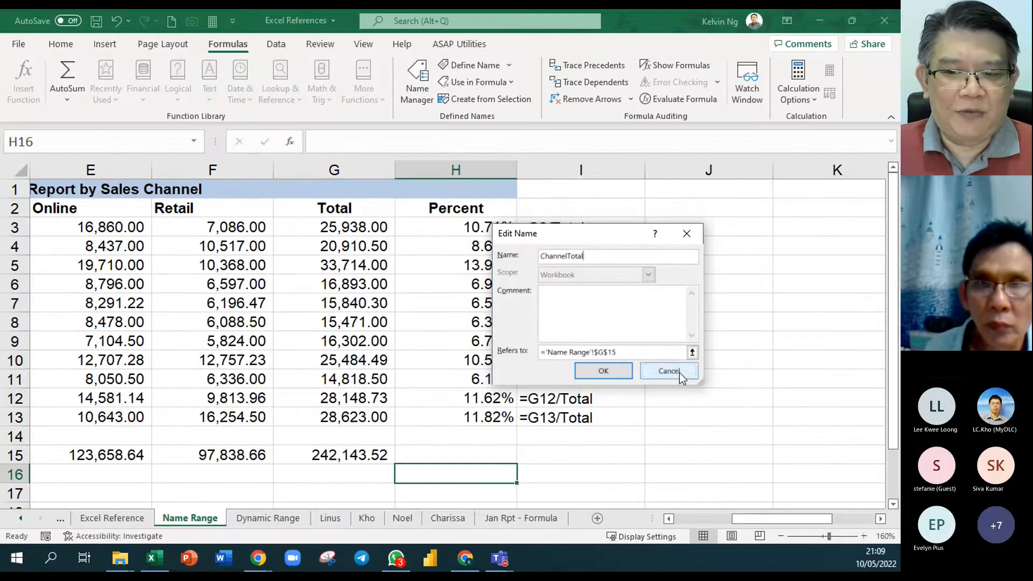
pyautogui.click(668, 369)
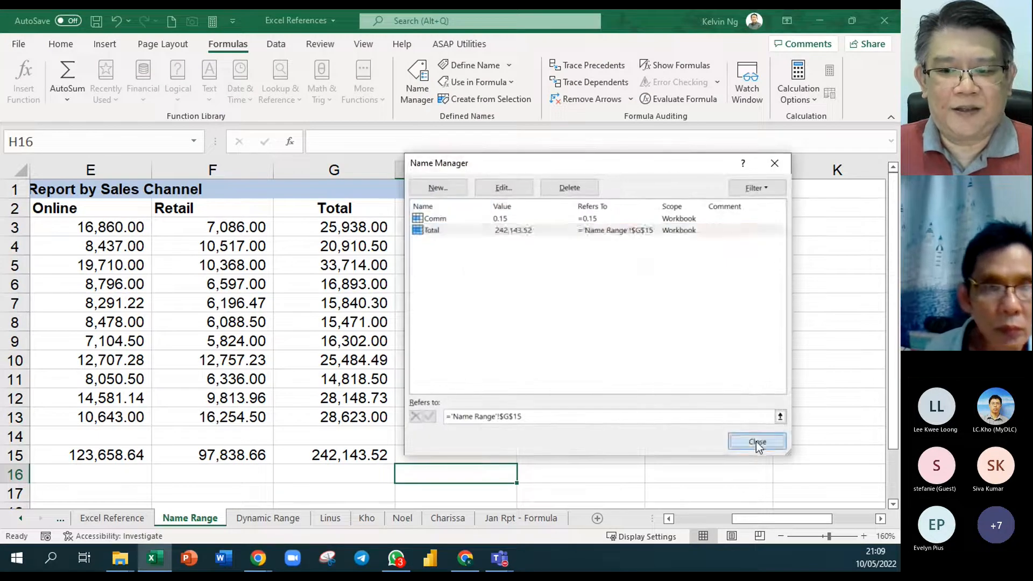
pyautogui.click(759, 442)
# - Go to the sheet's last column in row 1 and return to the sales report to check the highest column letters
pyautogui.click(572, 193)
pyautogui.hotkey('ctrl', 'Right')
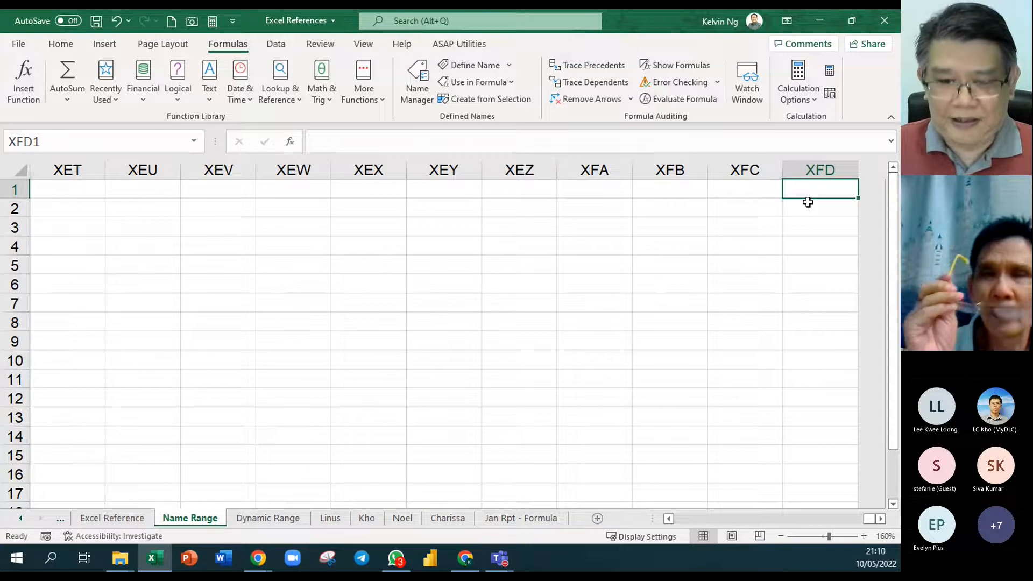
pyautogui.hotkey('ctrl', 'Left')
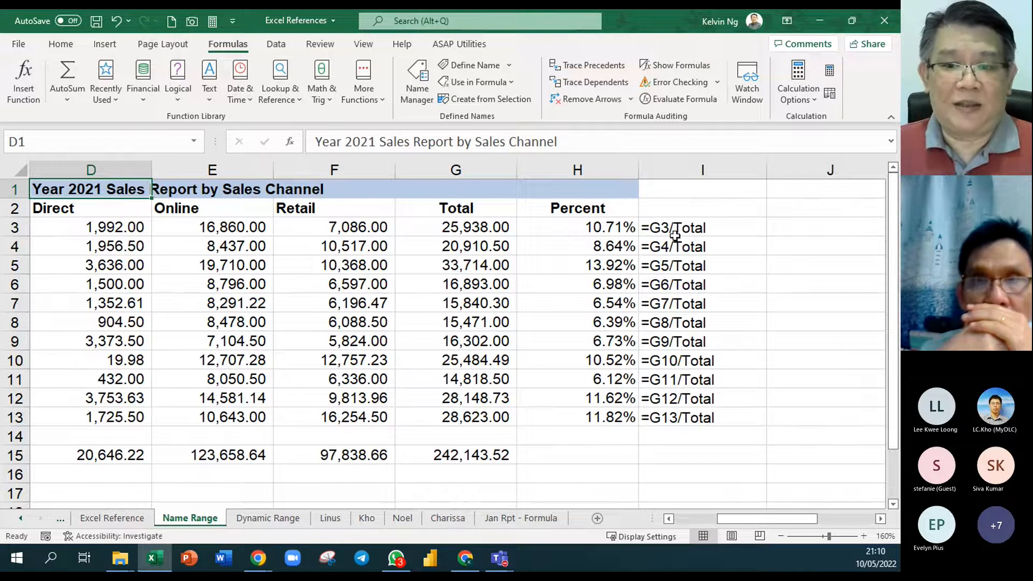
# - Reopen the defined name Total for editing in the Name Manager and enter ChannelTotal as its new name
pyautogui.click(426, 98)
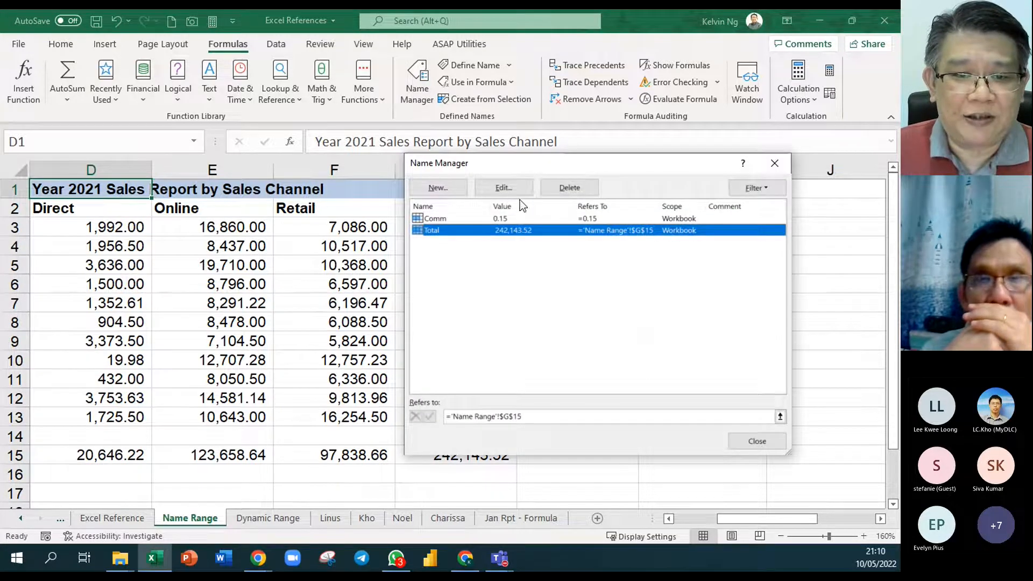
pyautogui.click(497, 188)
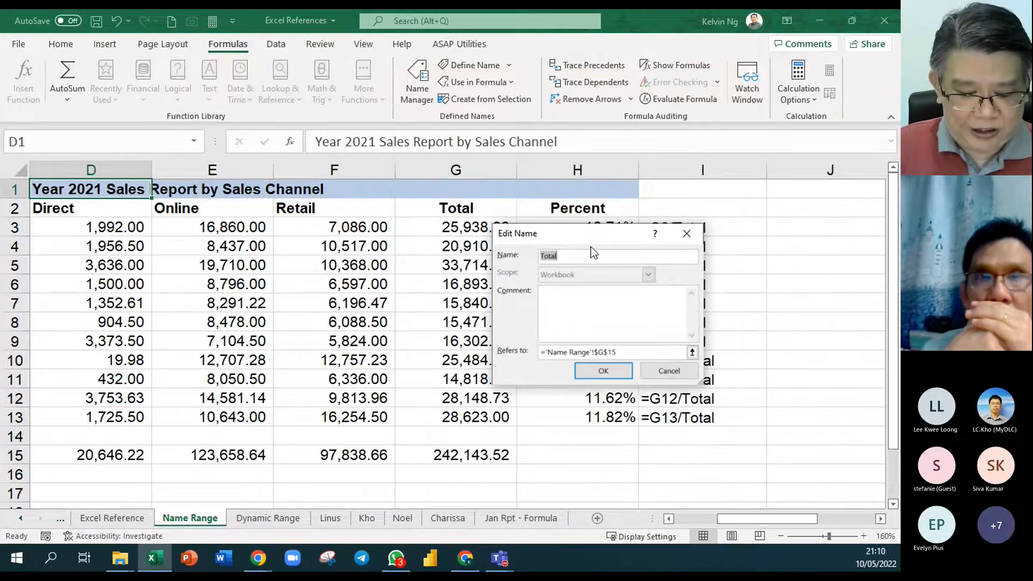
pyautogui.write('Channel')
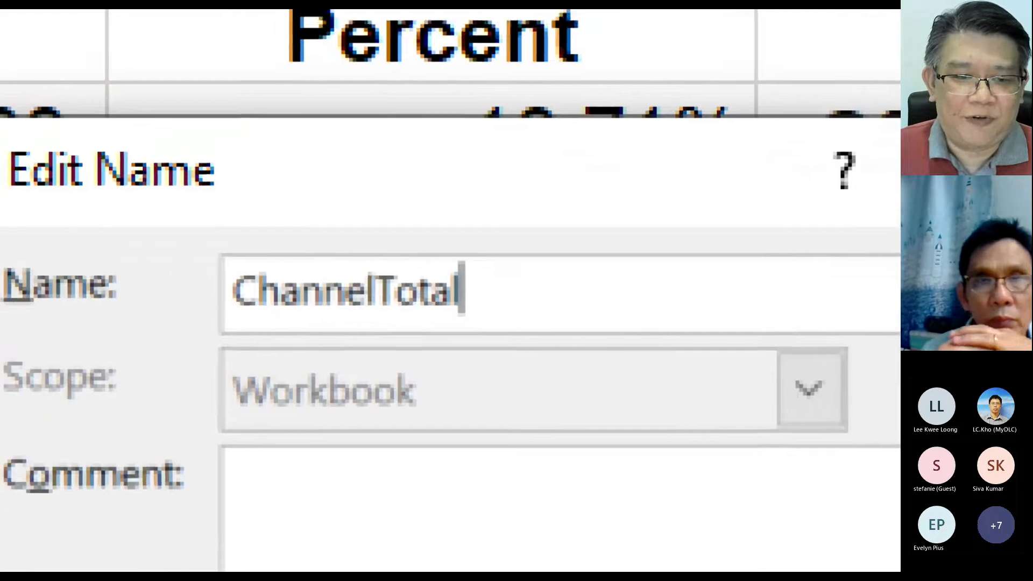
# - Mark the capital C and T of ChannelTotal with red arrows, apply the rename and close the Name Manager
pyautogui.click(252, 292)
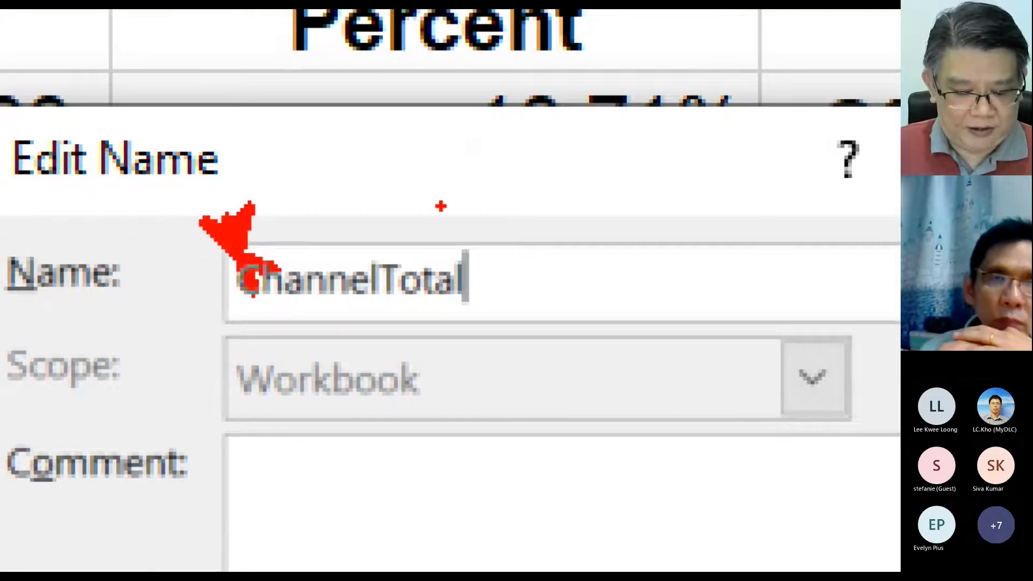
pyautogui.press('e')
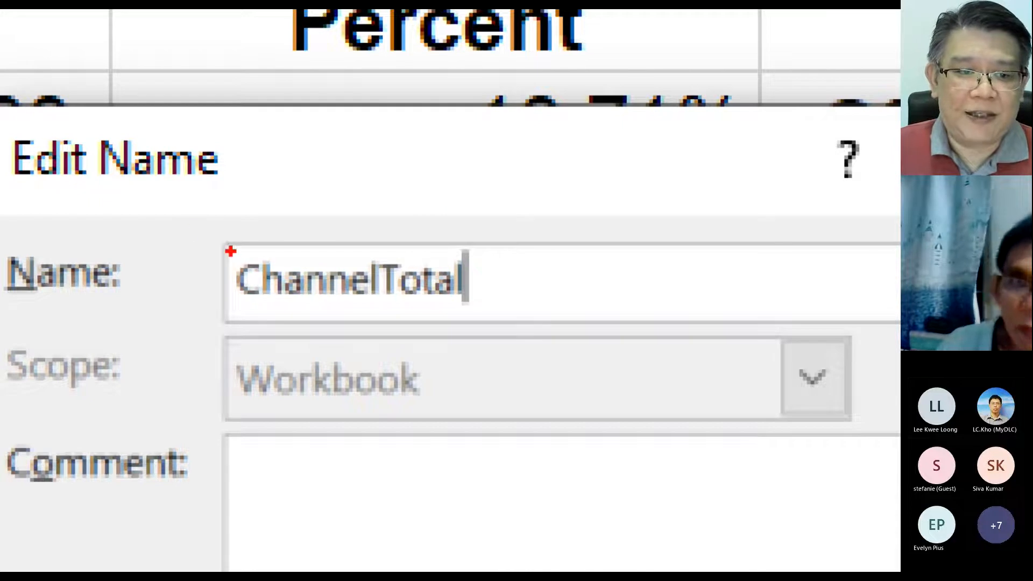
pyautogui.click(230, 251)
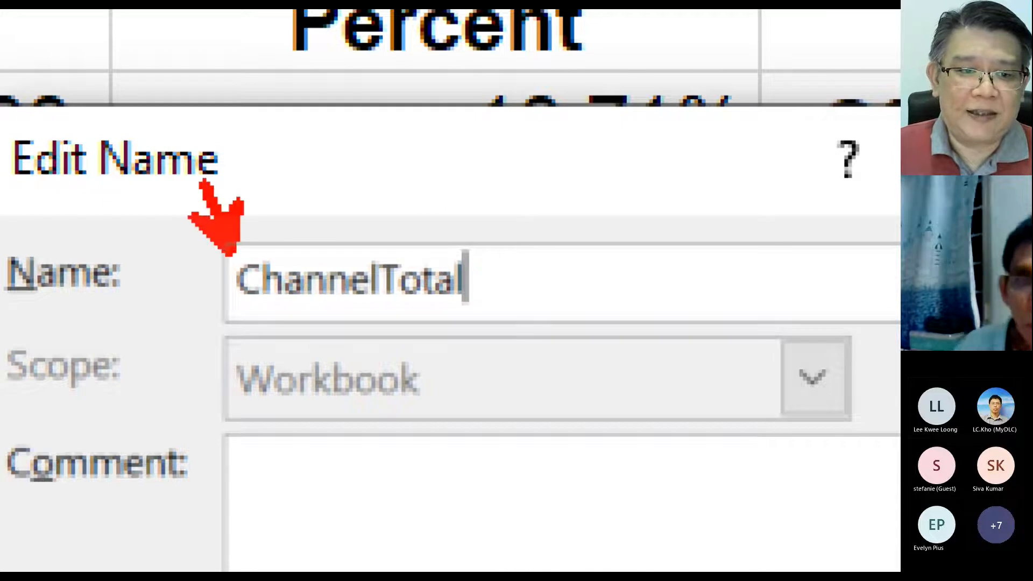
pyautogui.click(403, 255)
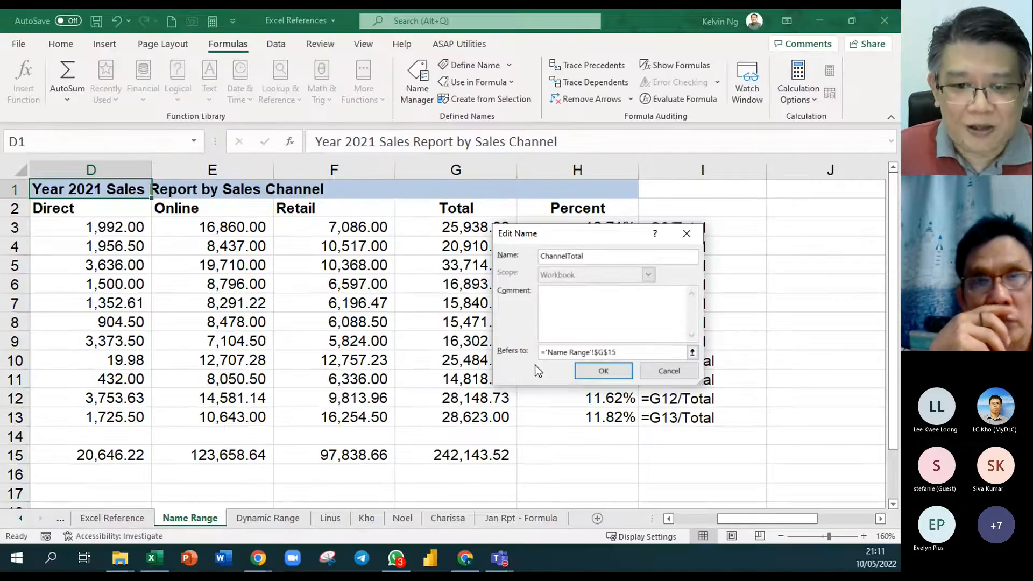
pyautogui.click(609, 373)
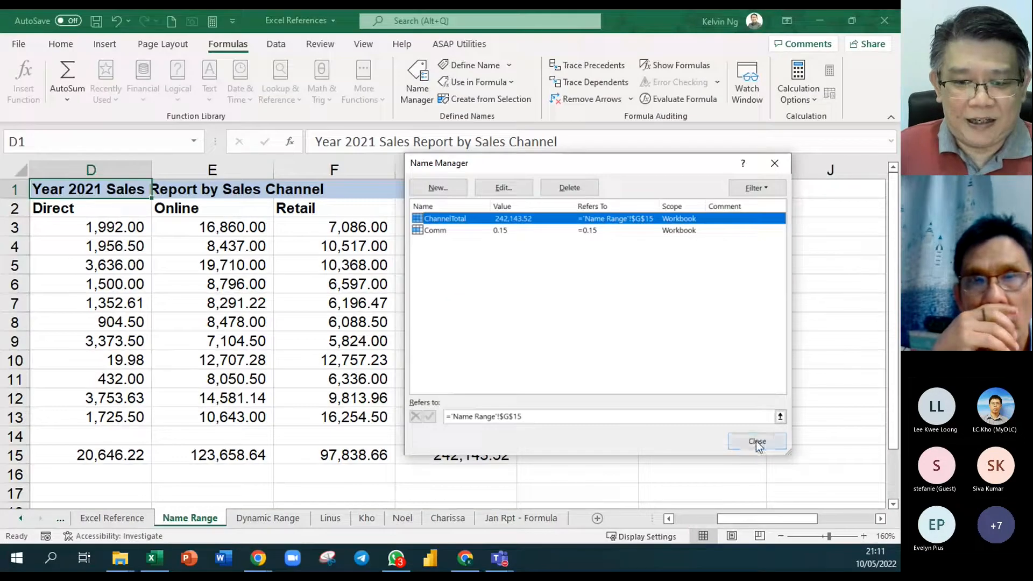
pyautogui.click(755, 438)
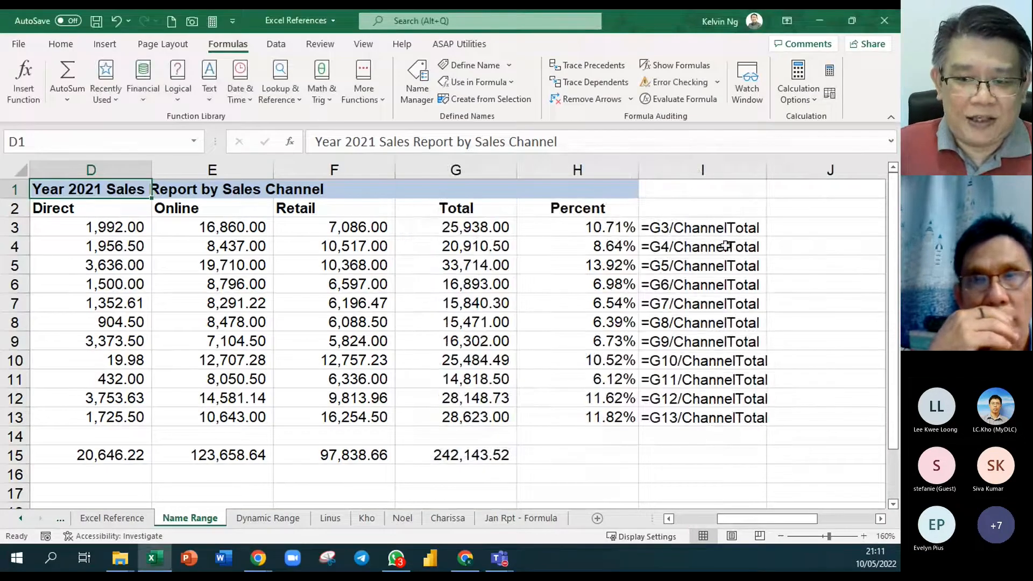
# - Check the name of the grand total cell G15 and its use in the formulas on the Jan Rpt - Formula sheet
pyautogui.click(487, 458)
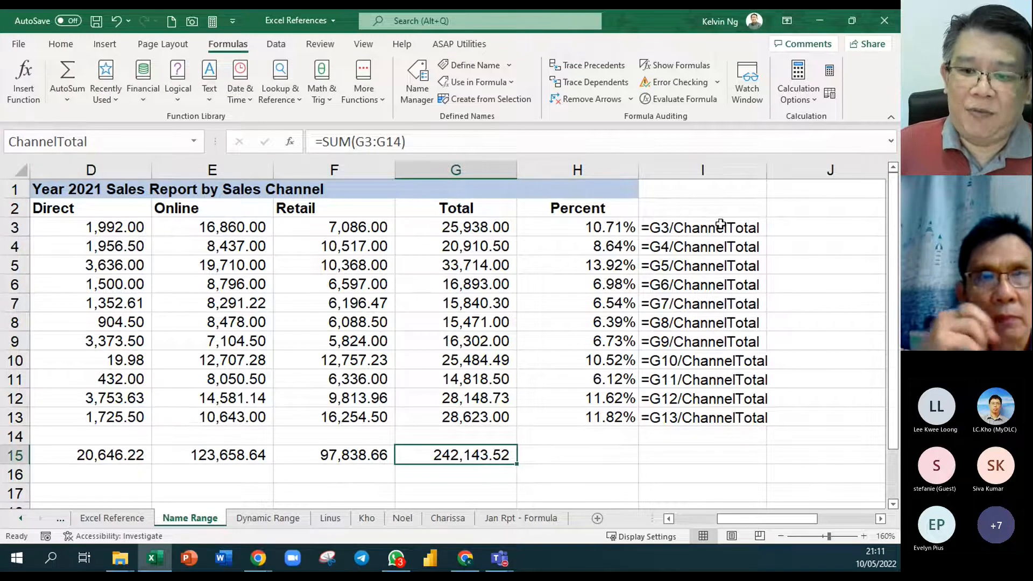
pyautogui.click(533, 518)
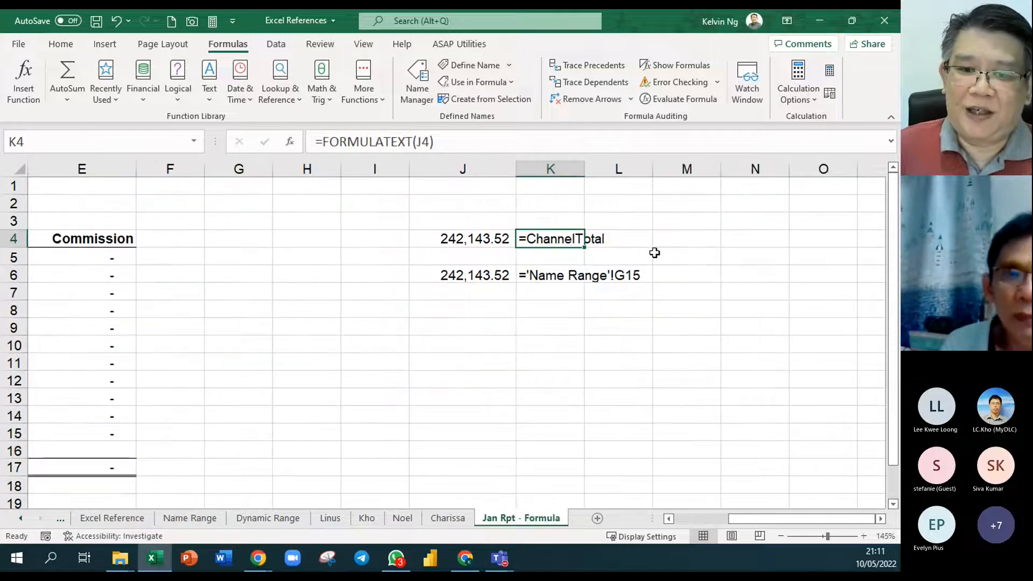
pyautogui.click(655, 251)
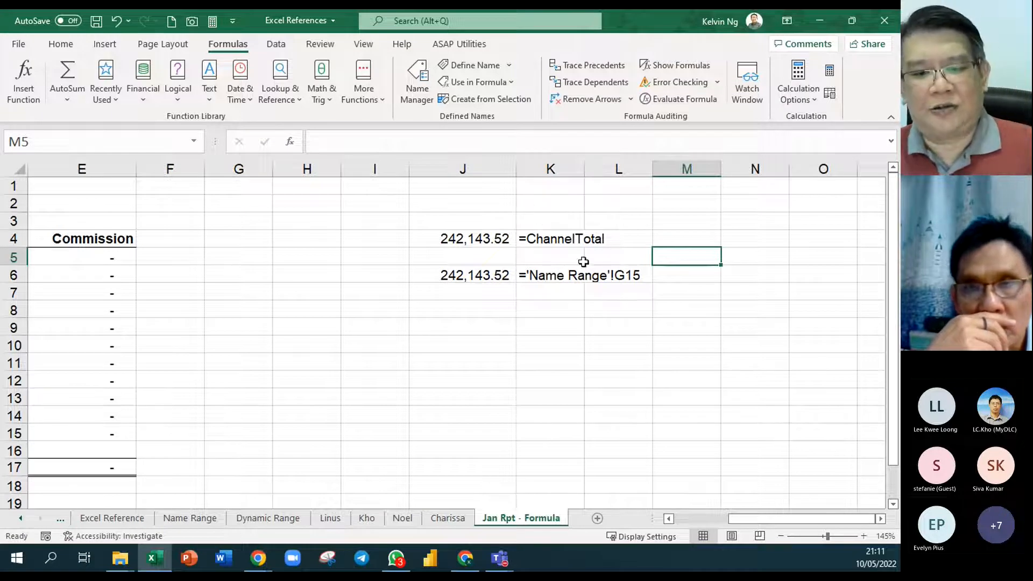
pyautogui.click(198, 519)
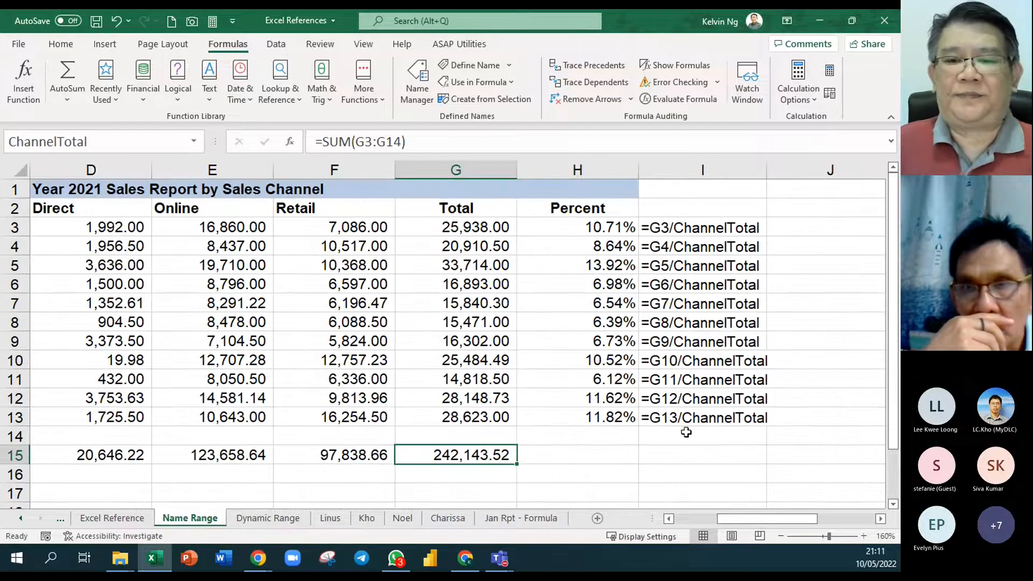
# - Set the Name Range sheet's zoom to 130% and widen its horizontal scroll bar
pyautogui.click(689, 468)
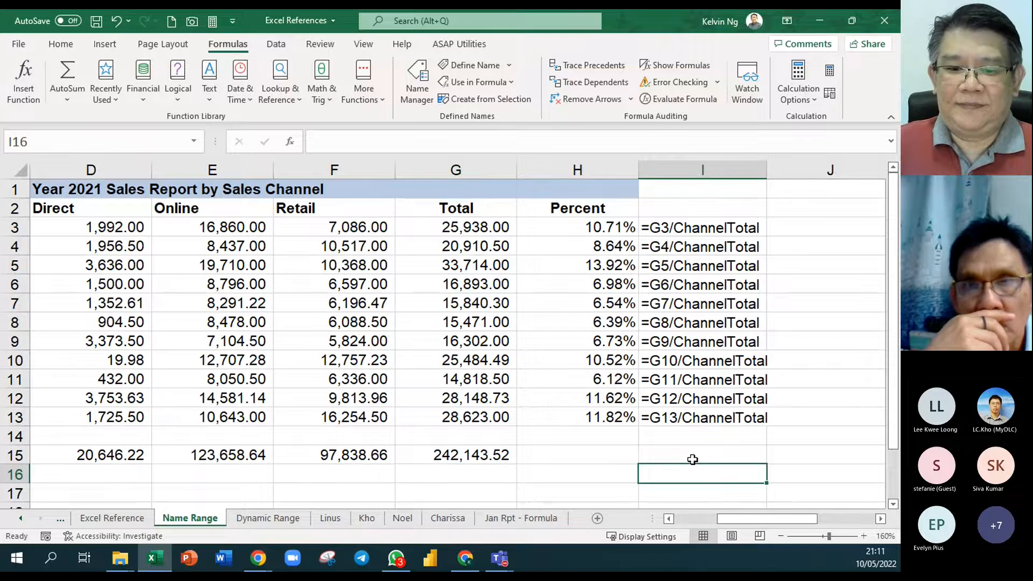
pyautogui.click(672, 518)
pyautogui.click(672, 519)
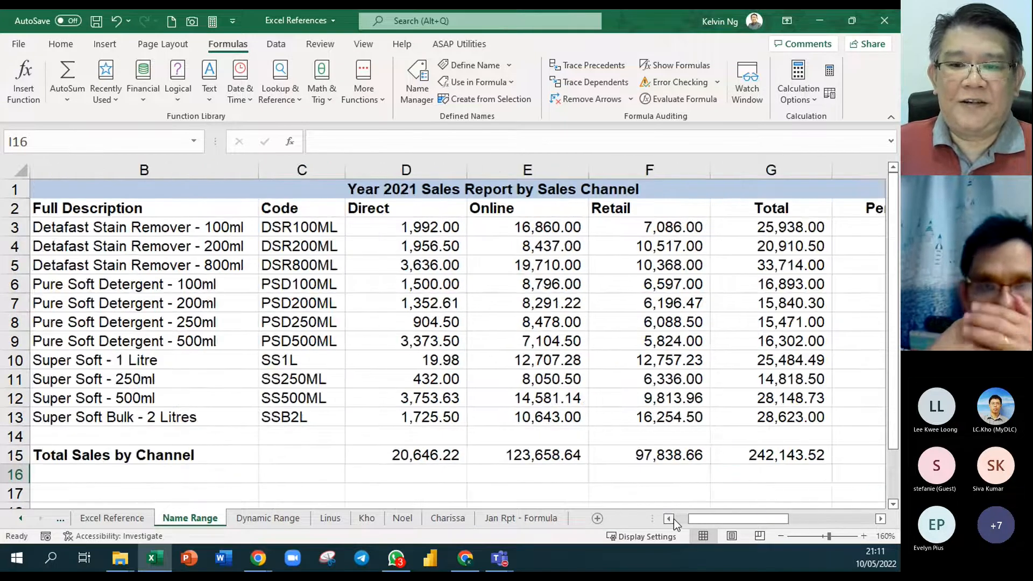
pyautogui.click(879, 518)
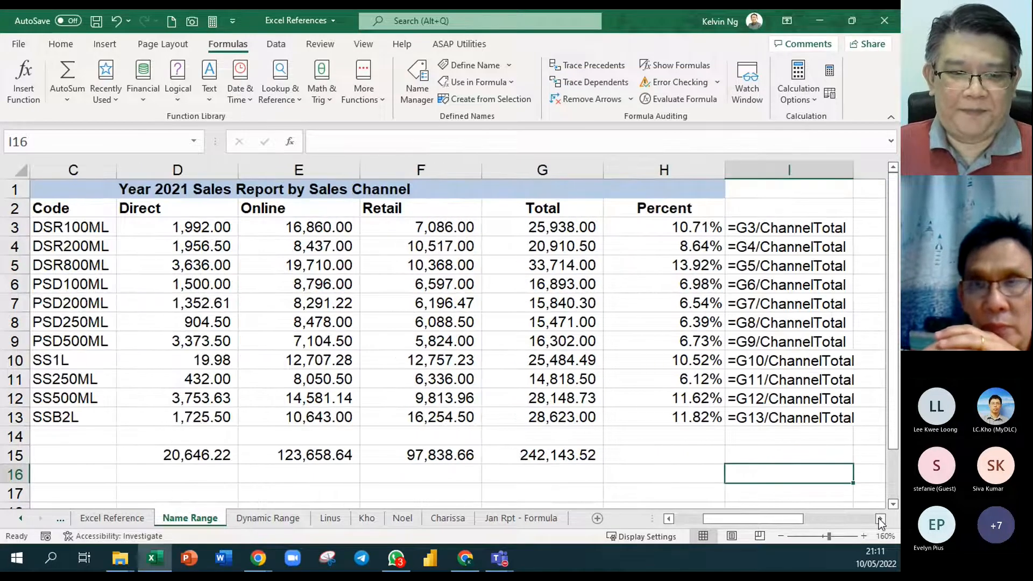
pyautogui.scroll(-2, 522, 406)
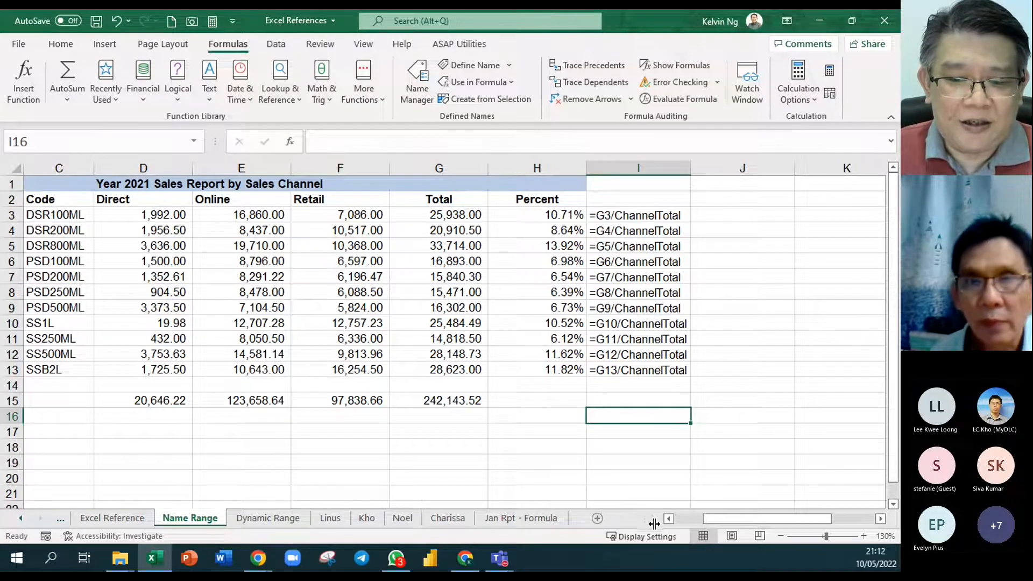
pyautogui.moveTo(652, 518); pyautogui.dragTo(619, 519)
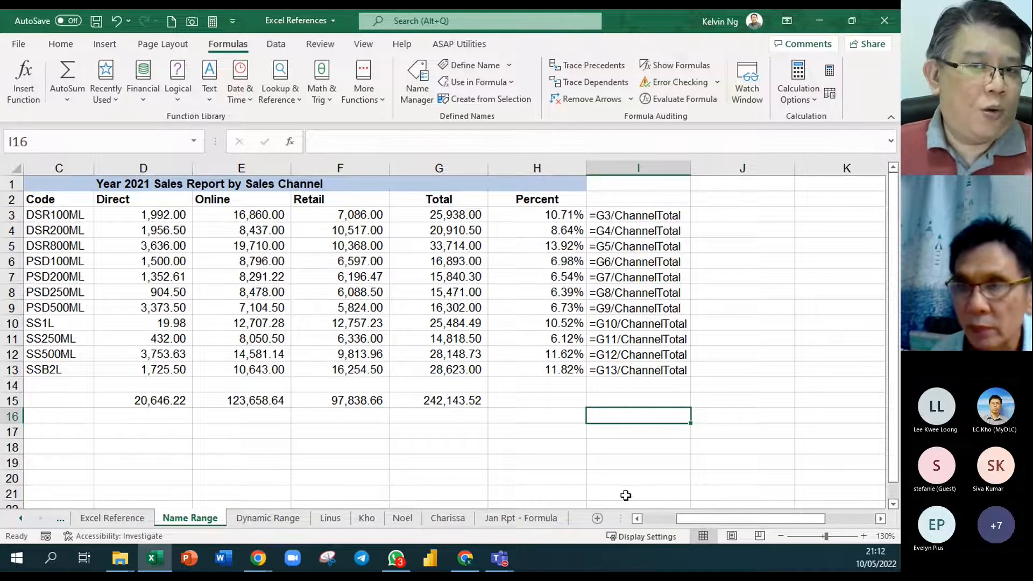
# - Point out cells that can be named by selecting the grand total G15, the Online figures E3:E13 and the Direct figures D3:D13
pyautogui.click(467, 405)
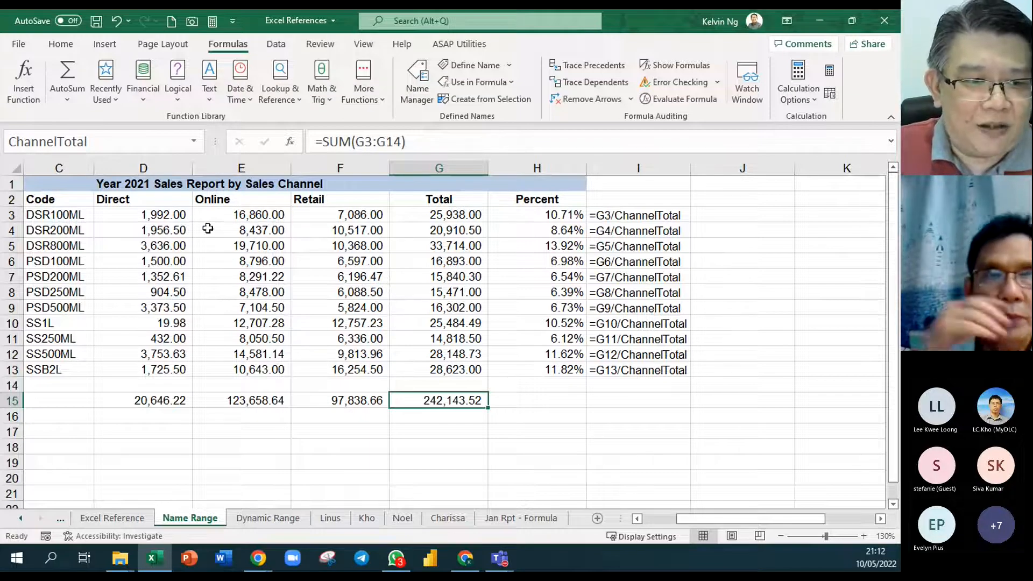
pyautogui.moveTo(240, 215); pyautogui.dragTo(248, 371)
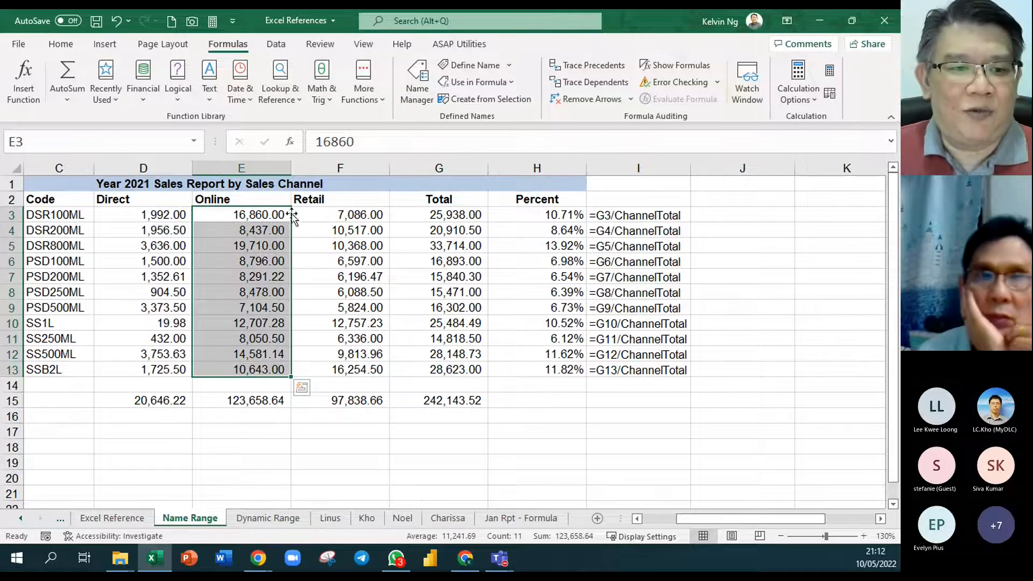
pyautogui.click(42, 136)
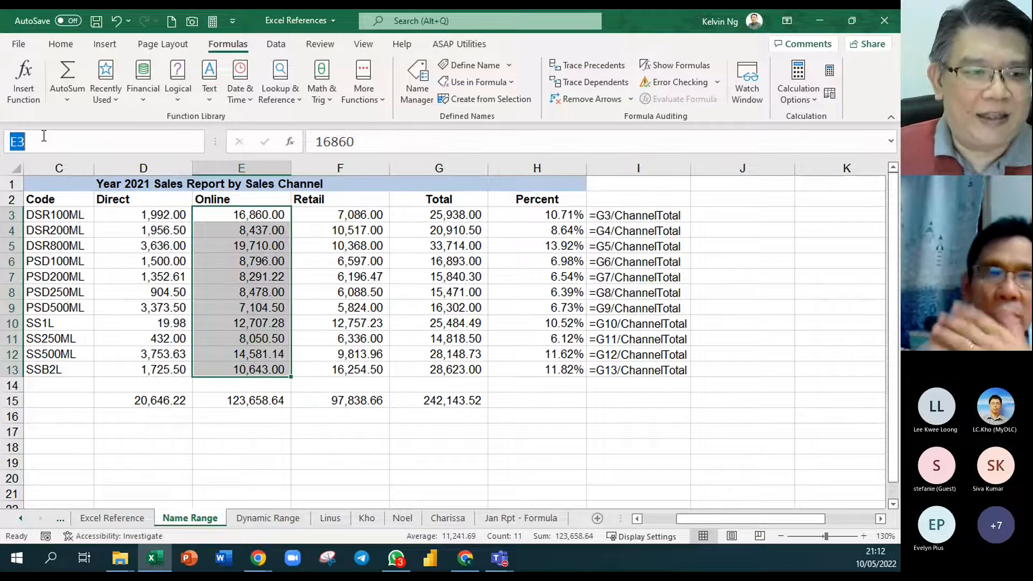
pyautogui.press('Escape')
pyautogui.moveTo(157, 213); pyautogui.dragTo(161, 369)
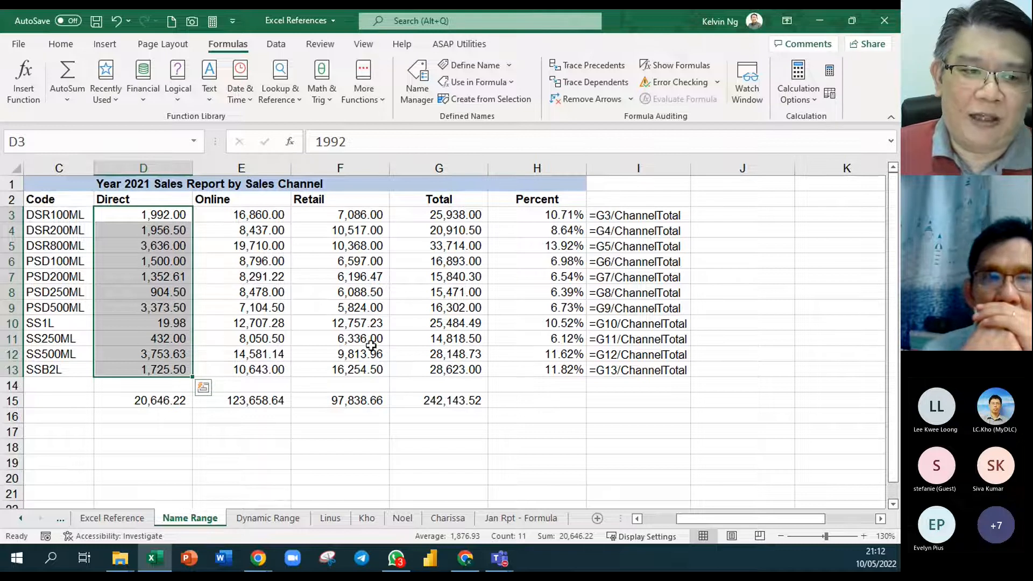
# - Center the Direct, Online and Retail headings in D2:F2
pyautogui.moveTo(150, 199); pyautogui.dragTo(338, 193)
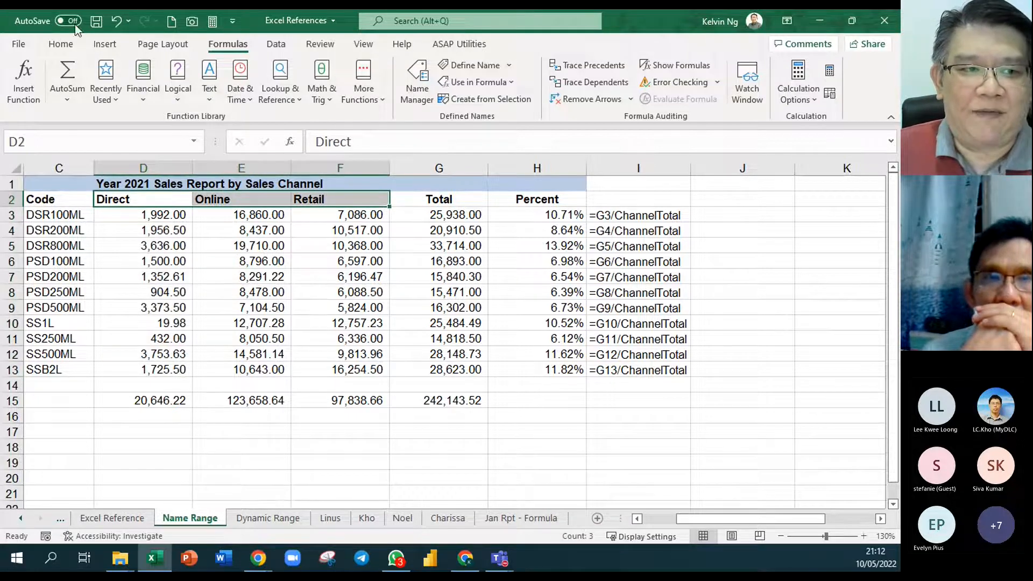
pyautogui.click(61, 44)
pyautogui.click(261, 93)
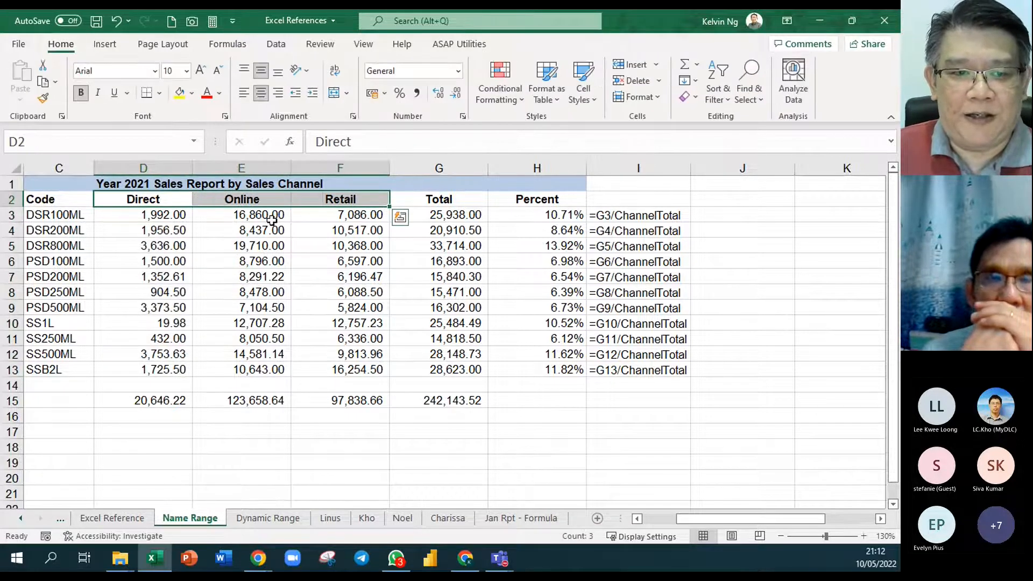
pyautogui.click(298, 285)
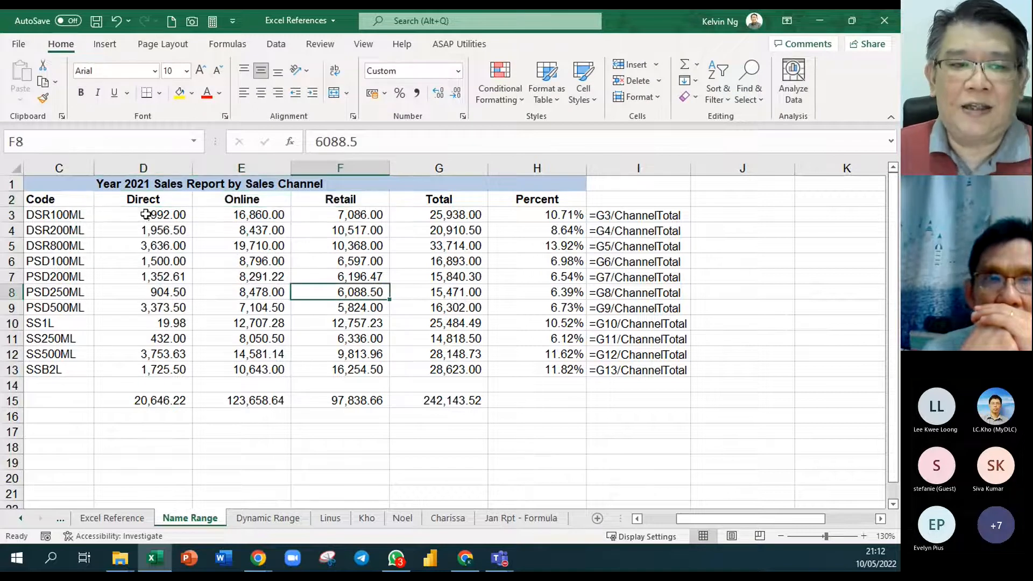
# - Create range names for the Direct, Online and Retail figures in D2:F13, using the top row as names
pyautogui.moveTo(151, 200); pyautogui.dragTo(355, 371)
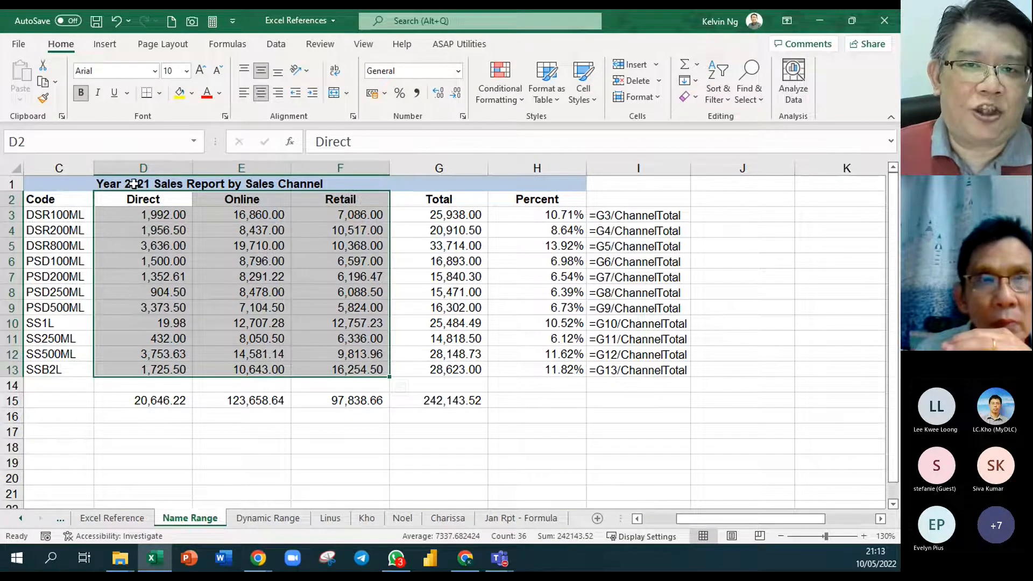
pyautogui.click(238, 50)
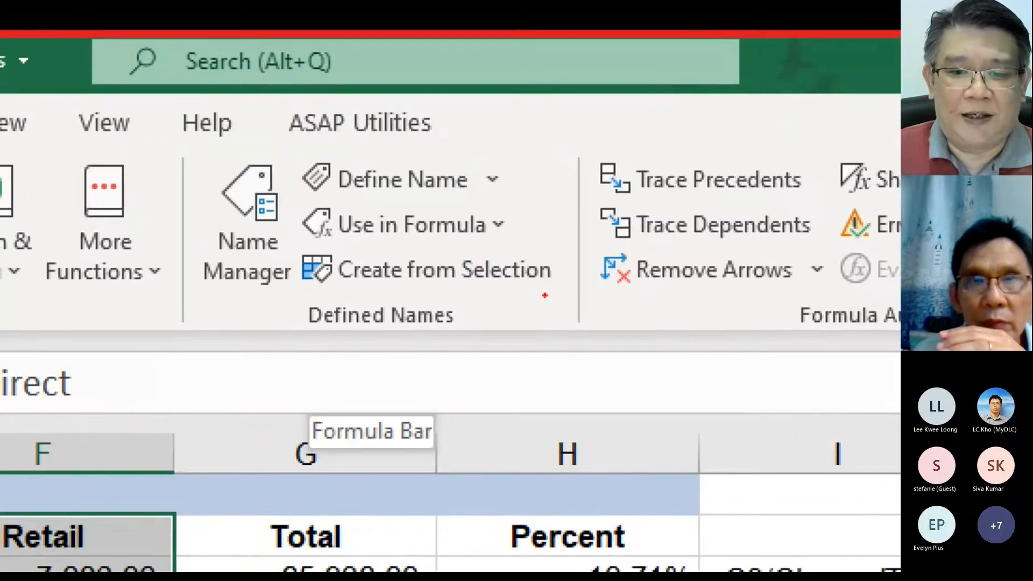
pyautogui.moveTo(569, 241); pyautogui.dragTo(291, 303)
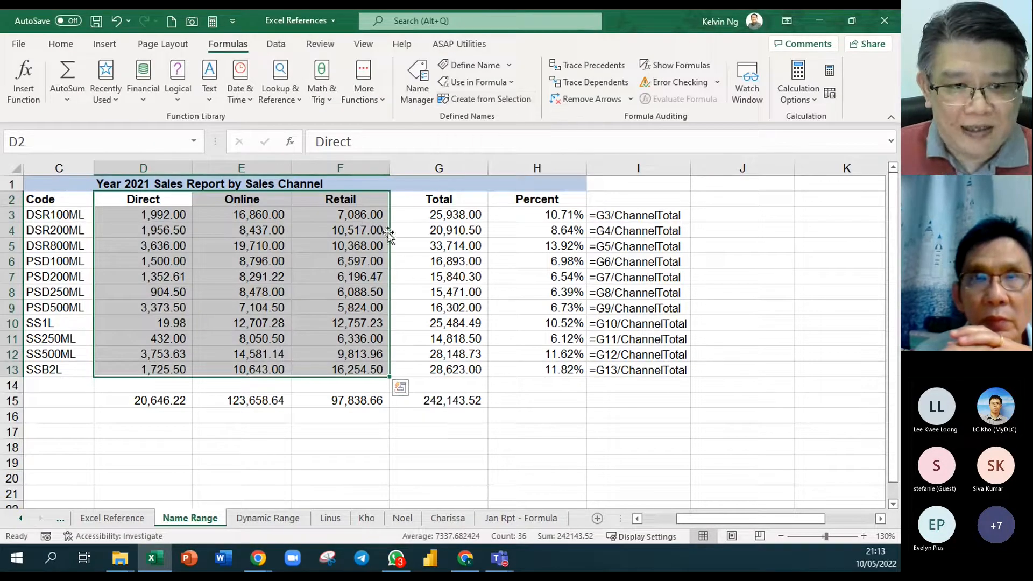
pyautogui.click(496, 101)
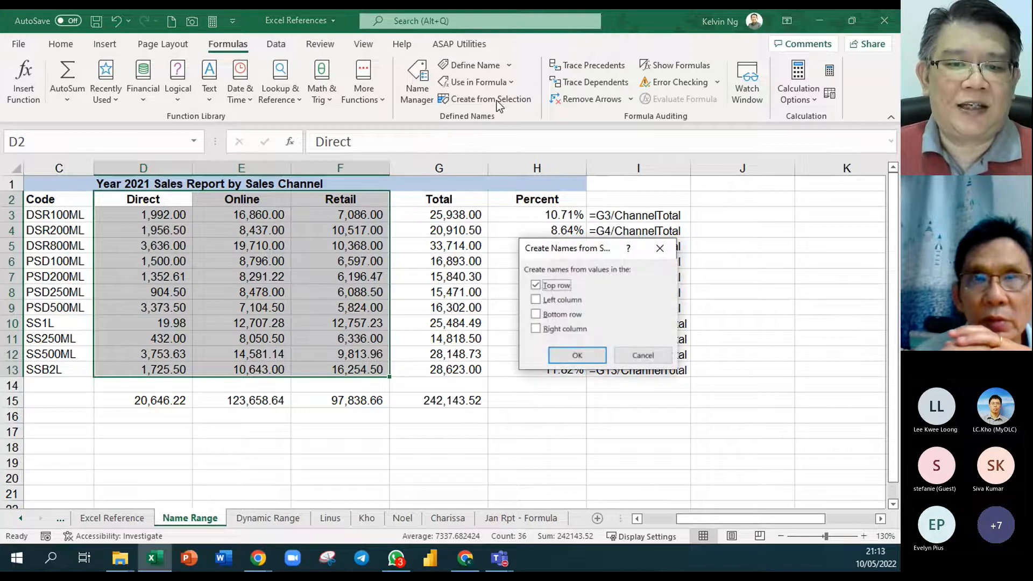
pyautogui.moveTo(583, 254); pyautogui.dragTo(472, 195)
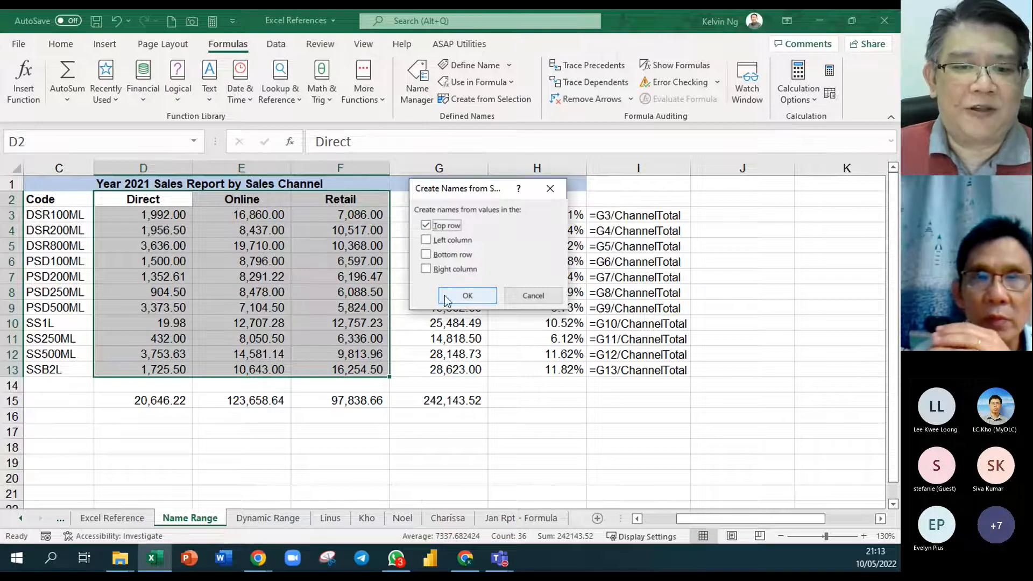
pyautogui.click(467, 295)
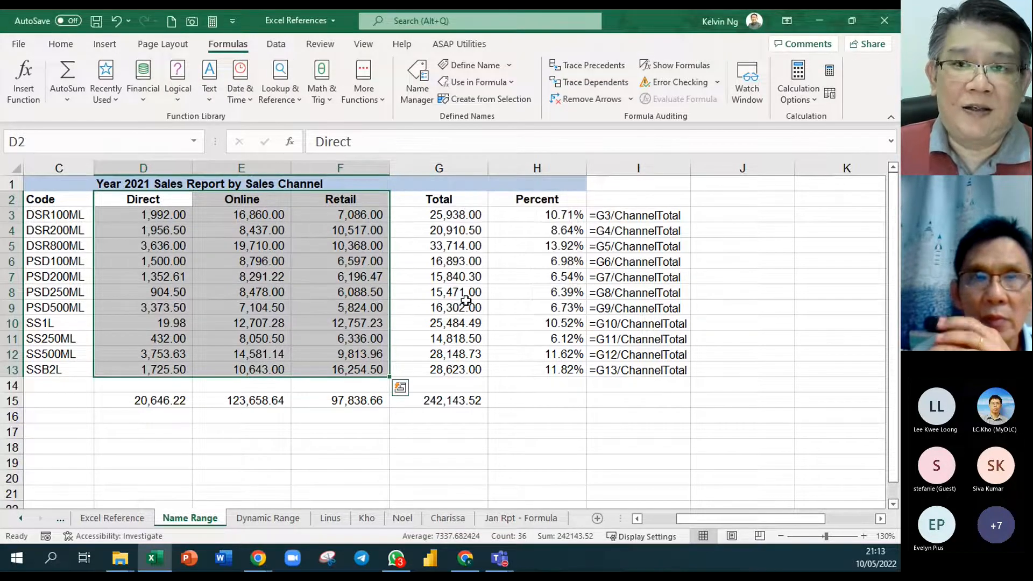
# - Check which cells the names Retail, Online and Direct refer to by selecting each named range
pyautogui.click(523, 291)
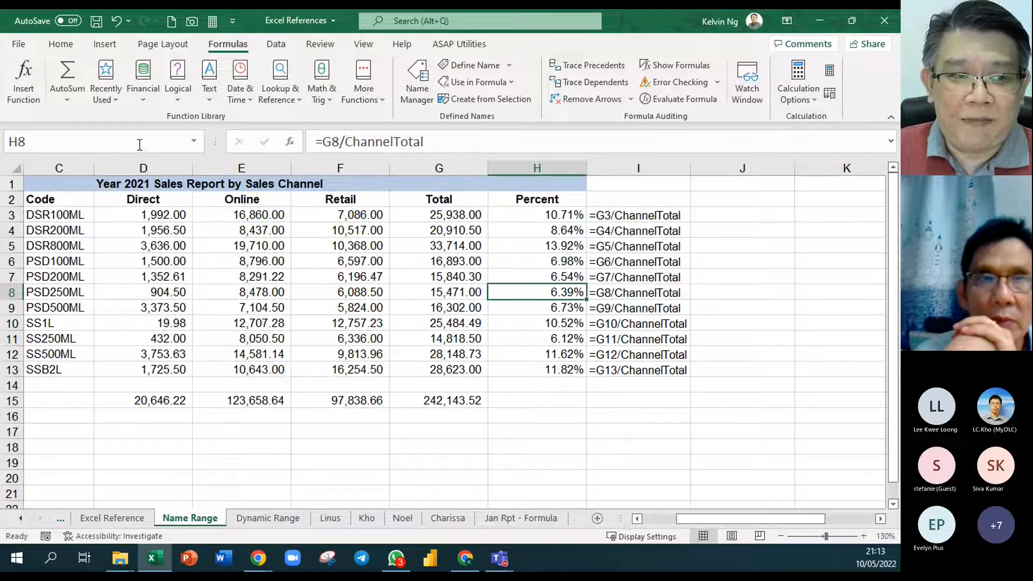
pyautogui.click(196, 146)
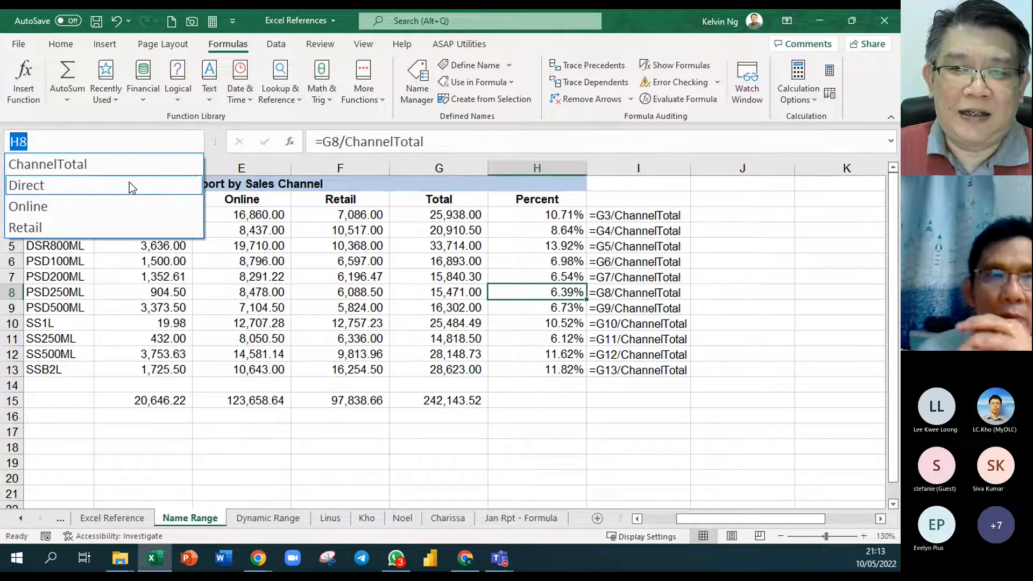
pyautogui.click(120, 228)
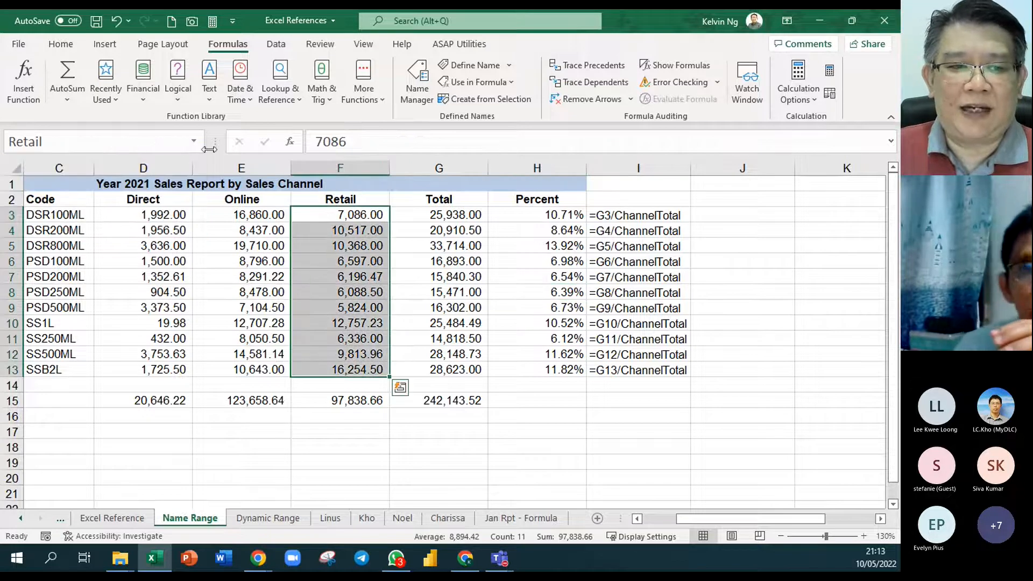
pyautogui.click(194, 142)
pyautogui.click(134, 206)
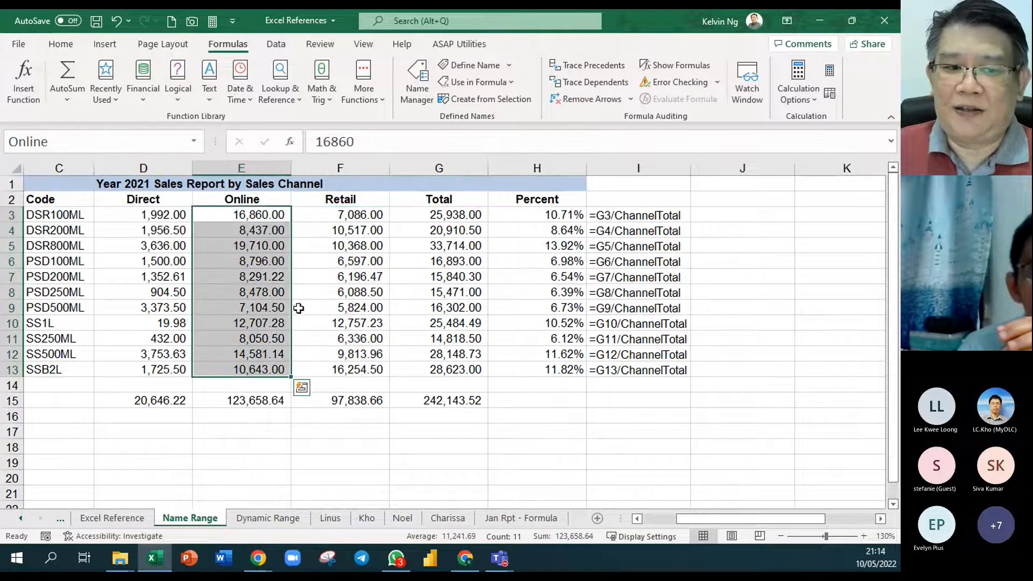
pyautogui.click(636, 519)
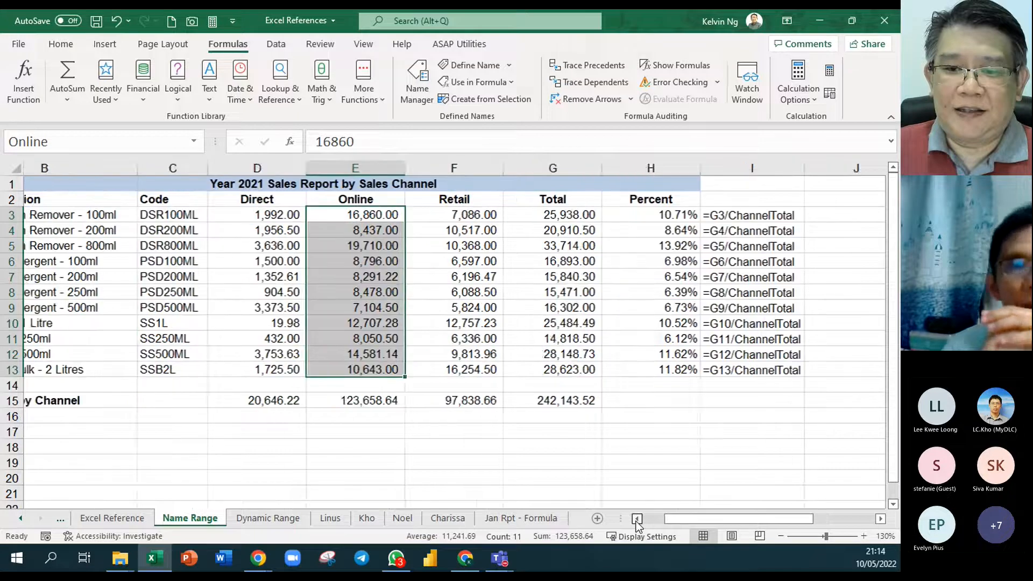
pyautogui.click(194, 141)
pyautogui.click(135, 184)
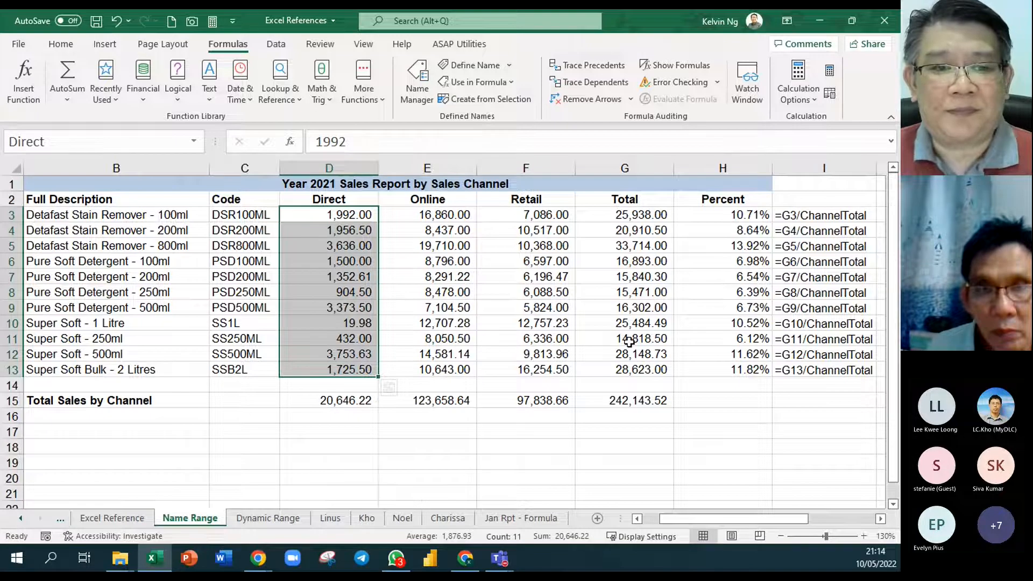
# - Create range names for the product rows in C3:F13, using the codes in the left column as names
pyautogui.moveTo(264, 216); pyautogui.dragTo(537, 365)
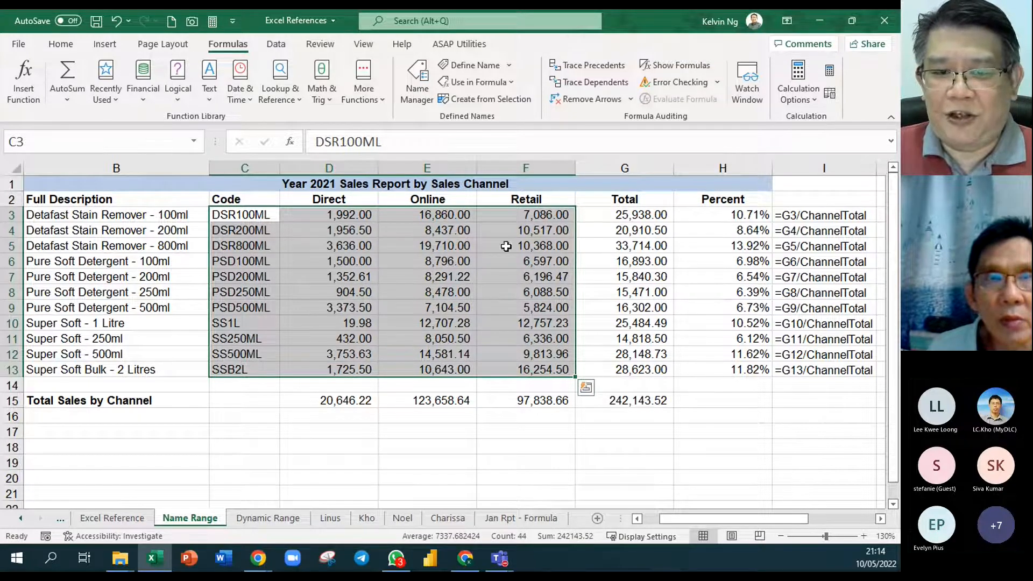
pyautogui.click(492, 101)
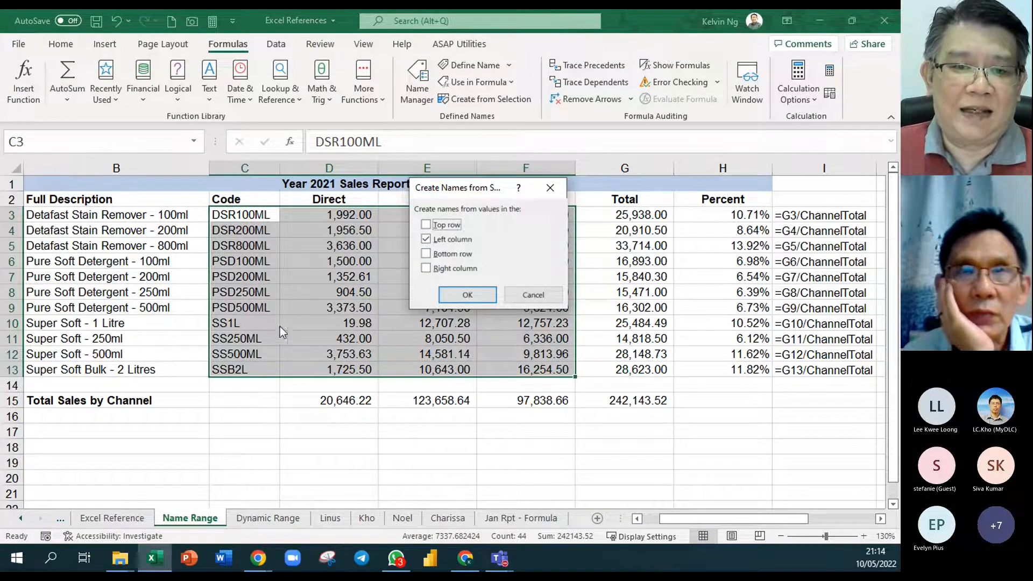
pyautogui.click(466, 295)
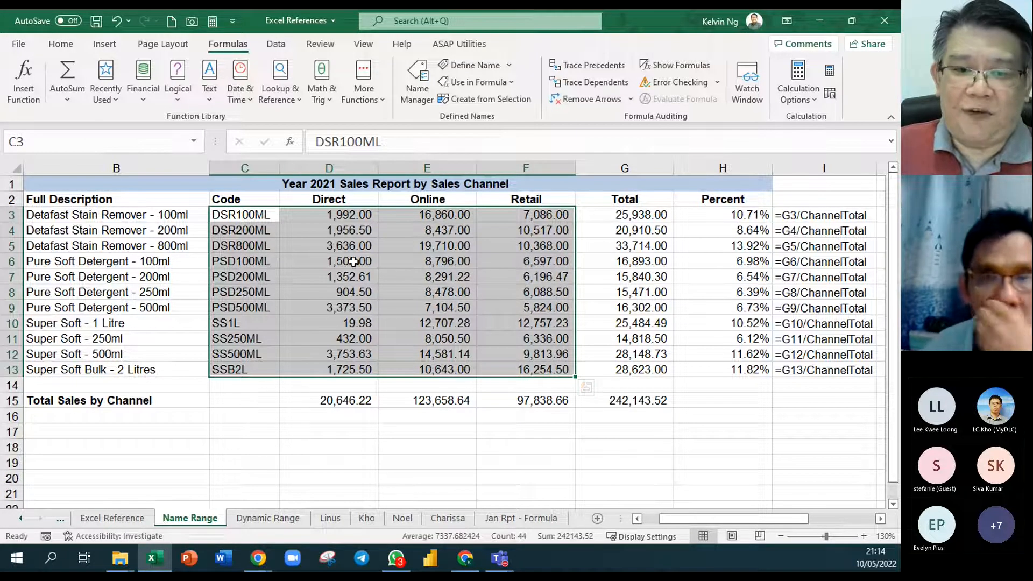
# - Review the defined names and check which cells PSD200ML refers to by selecting that named range
pyautogui.click(193, 141)
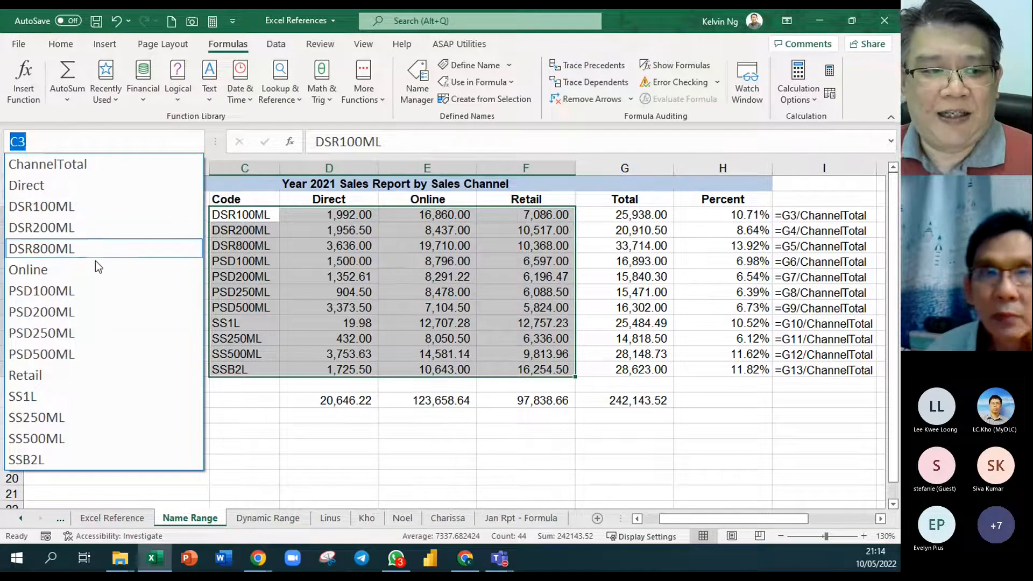
pyautogui.click(98, 311)
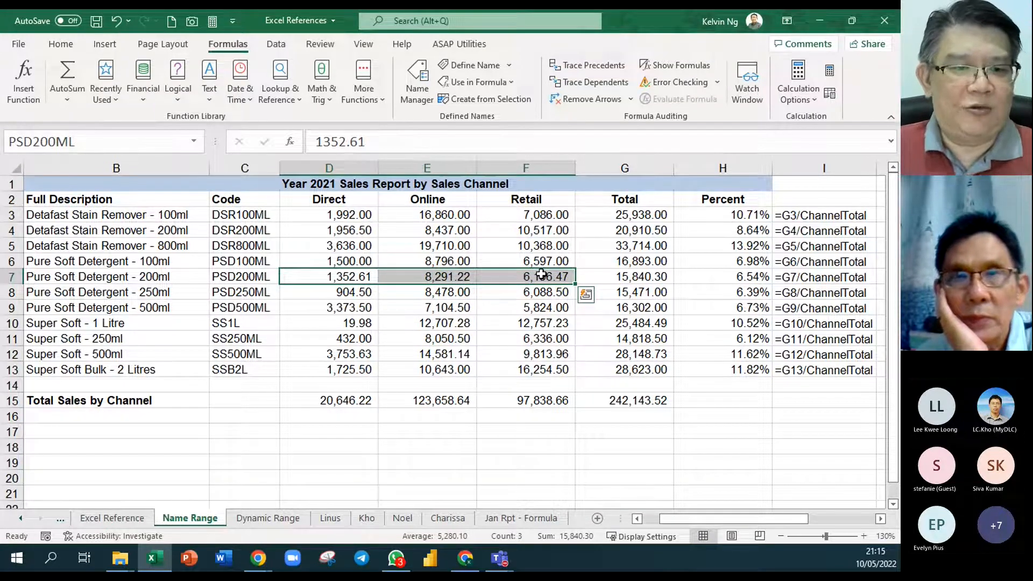
pyautogui.click(536, 356)
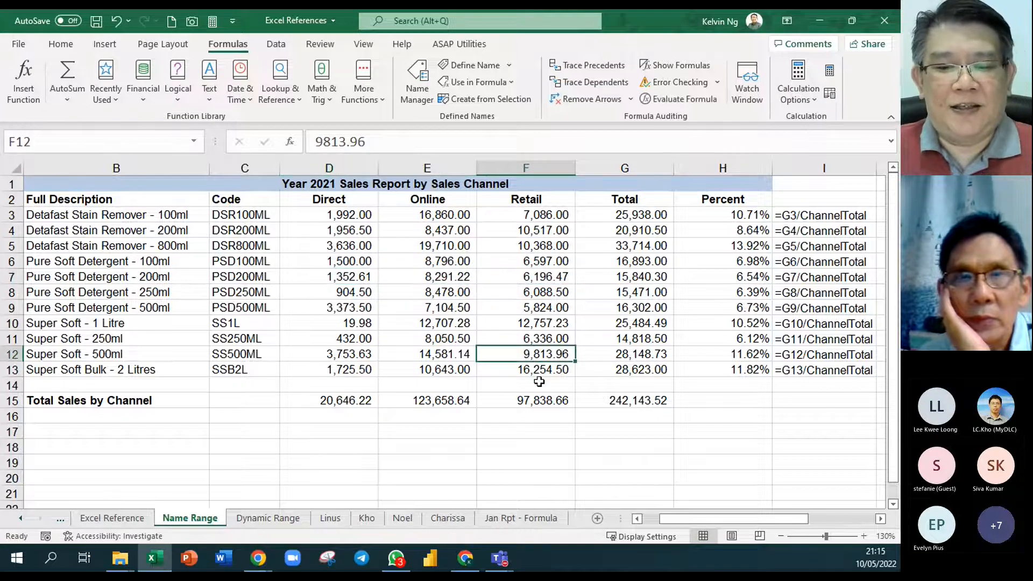
# - Enter the label "Online Total" in J8 of the Jan Rpt - Formula sheet
pyautogui.click(520, 523)
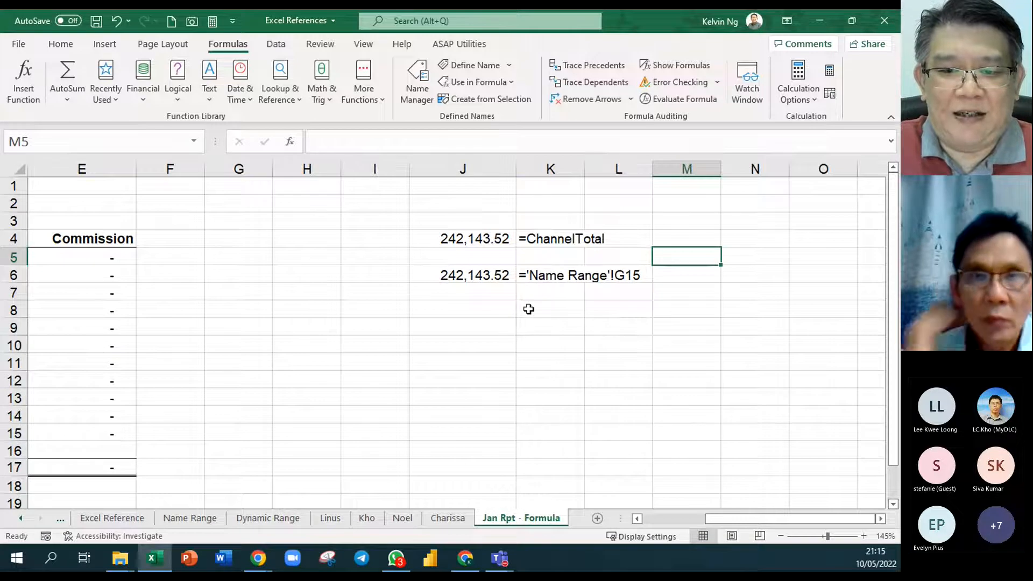
pyautogui.click(497, 317)
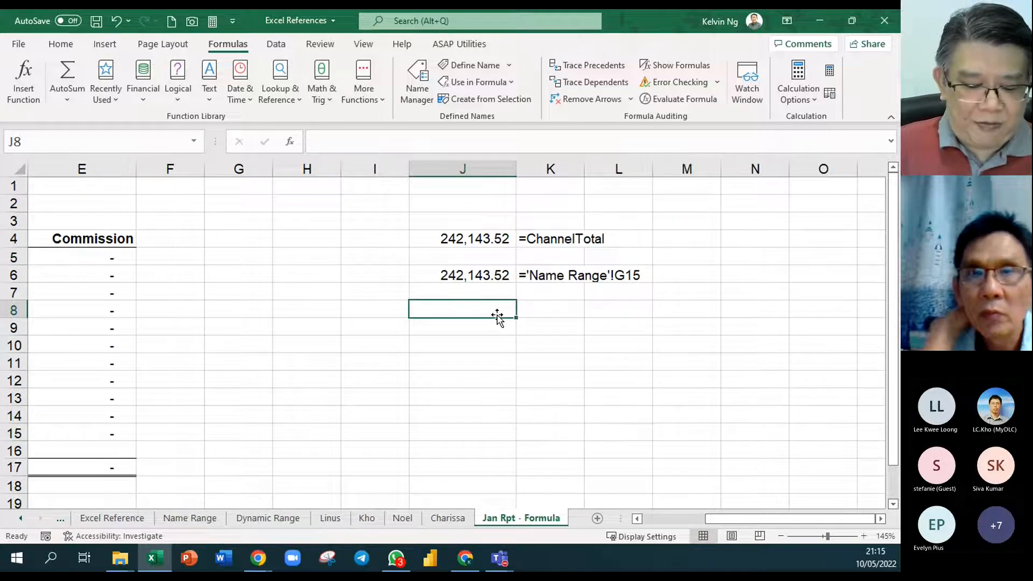
pyautogui.write('Online Total')
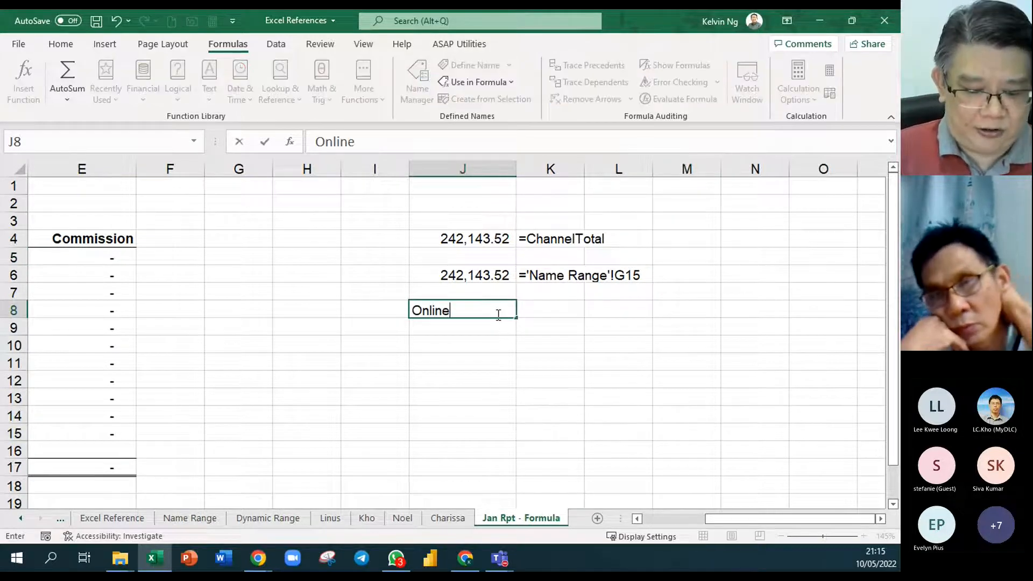
pyautogui.press('Return')
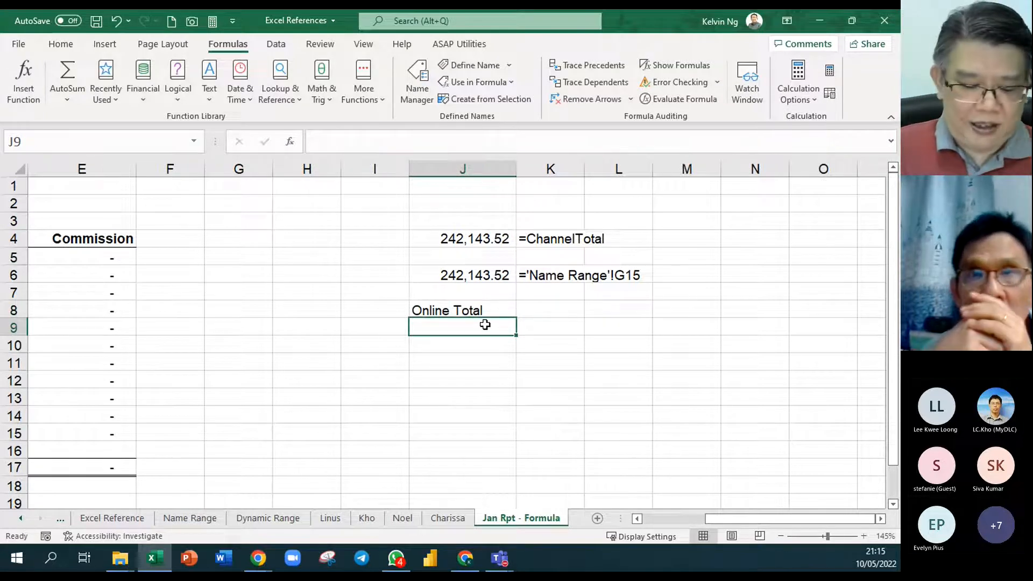
# - Sum the Online named range in J9 with =SUM(Online)
pyautogui.write('=su')
pyautogui.press('Tab')
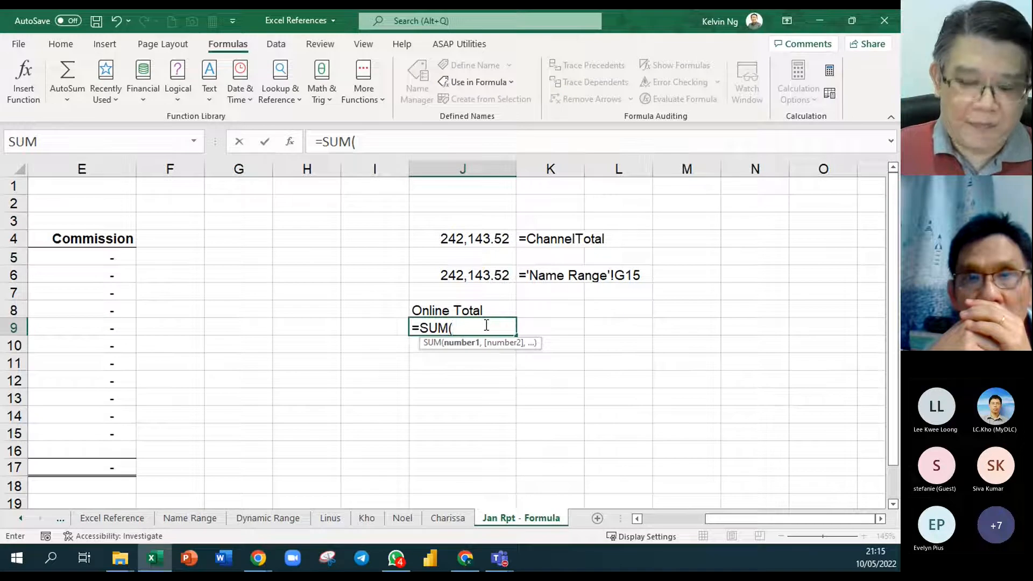
pyautogui.write('Online')
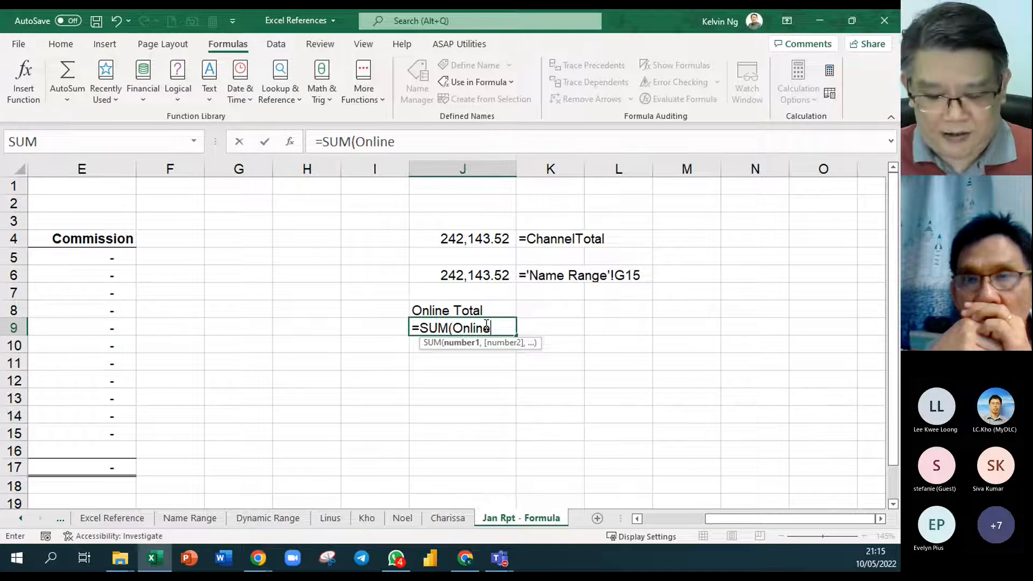
pyautogui.press('Return')
# - Format the online total in J9 with the comma style
pyautogui.click(484, 324)
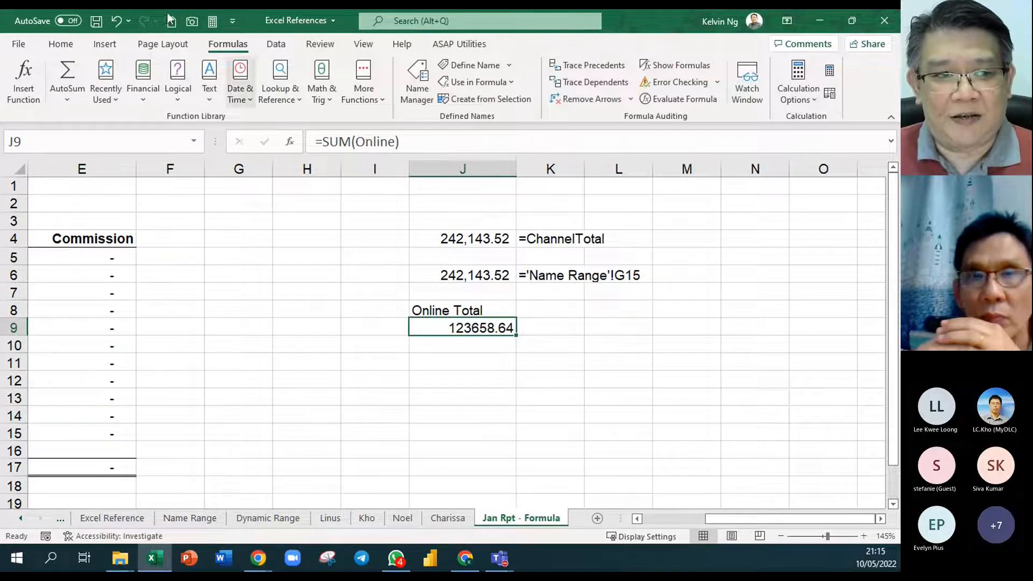
pyautogui.click(61, 43)
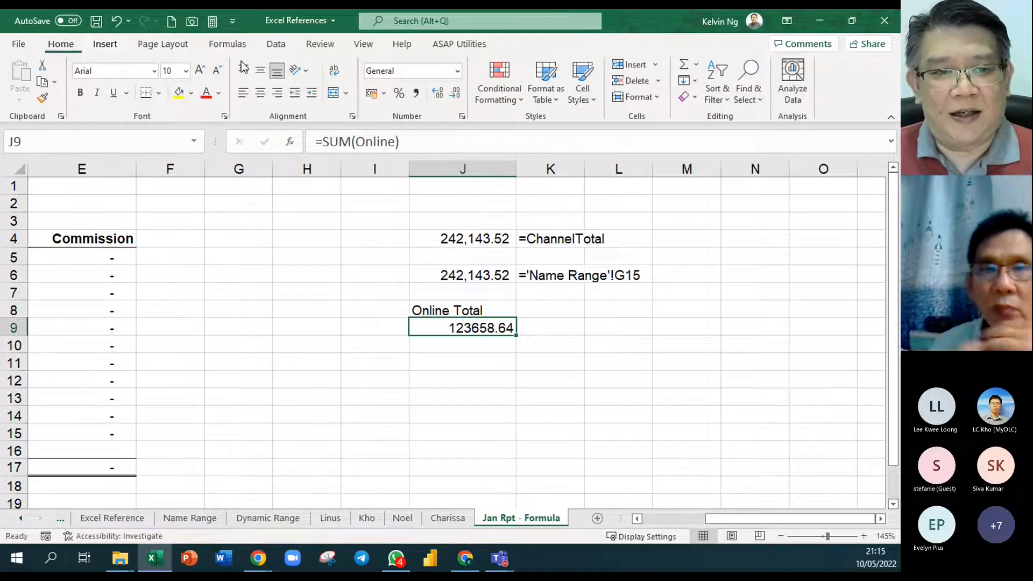
pyautogui.click(416, 92)
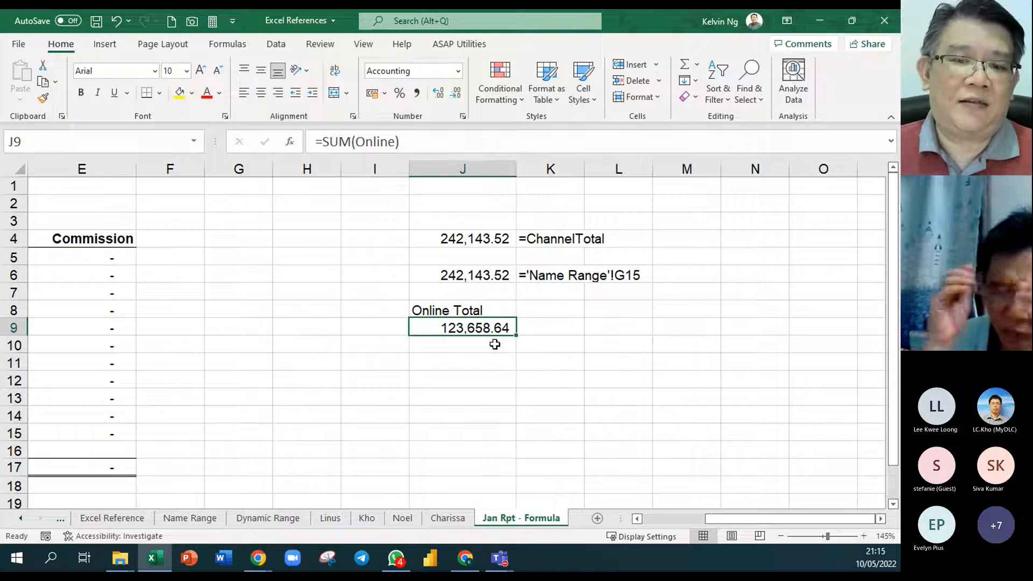
# - Display the formula of J9 as text in K9 using FORMULATEXT
pyautogui.click(564, 332)
pyautogui.write('=form')
pyautogui.press('Tab')
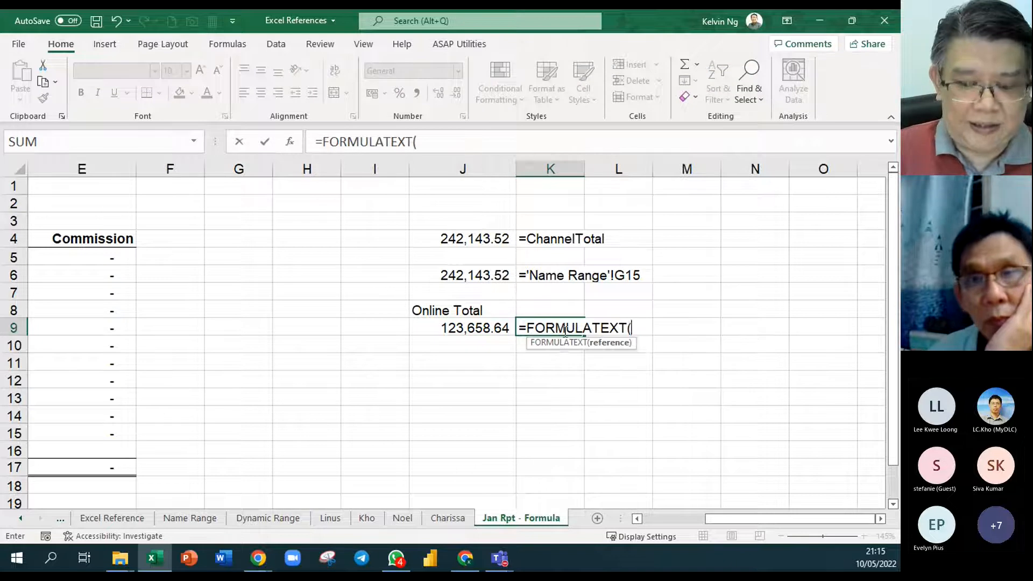
pyautogui.press('Left')
pyautogui.press('Return')
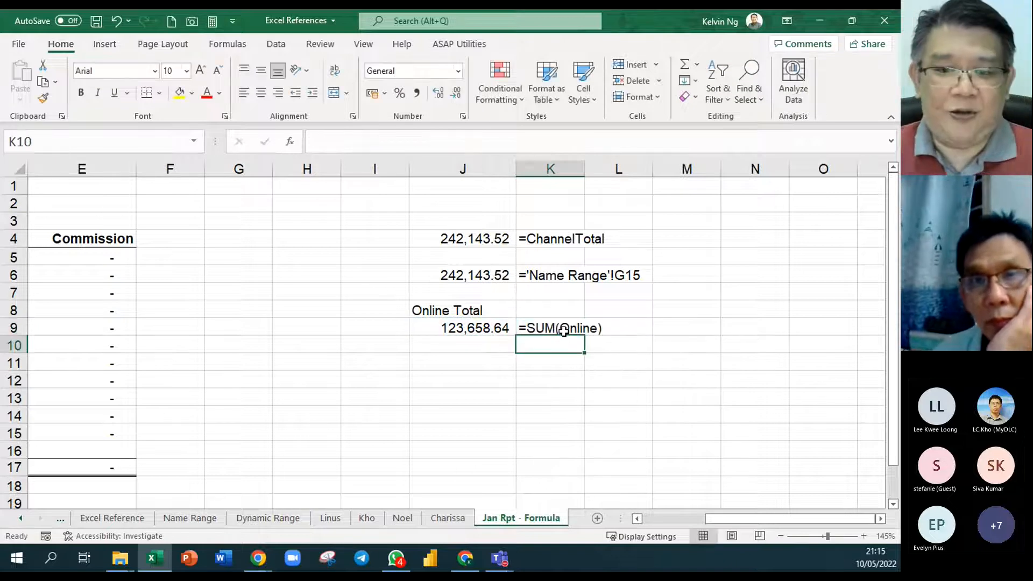
# - Jump from the Jan Rpt - Formula sheet to the Online named range on the Name Range sheet
pyautogui.click(642, 375)
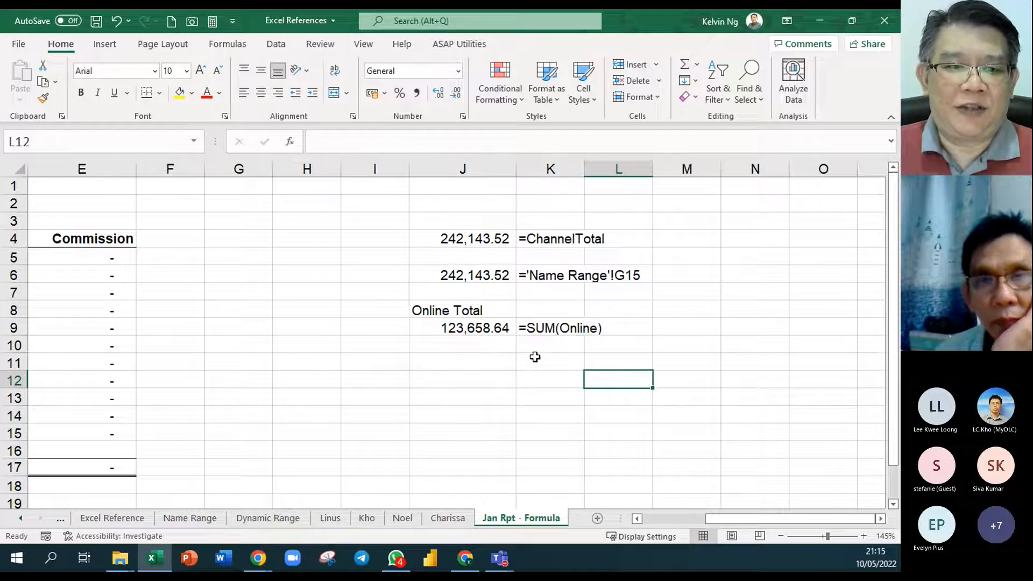
pyautogui.click(194, 141)
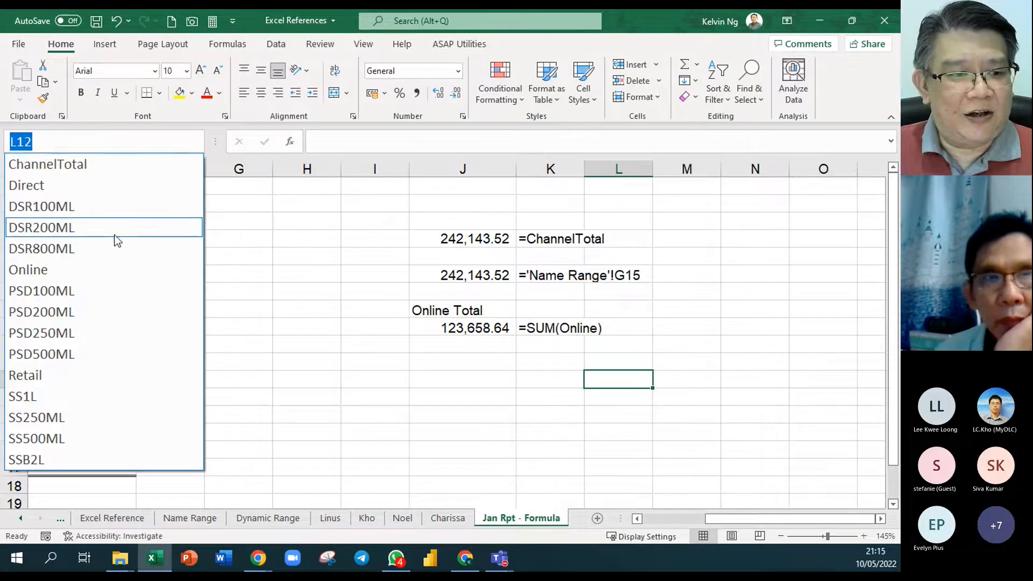
pyautogui.click(98, 271)
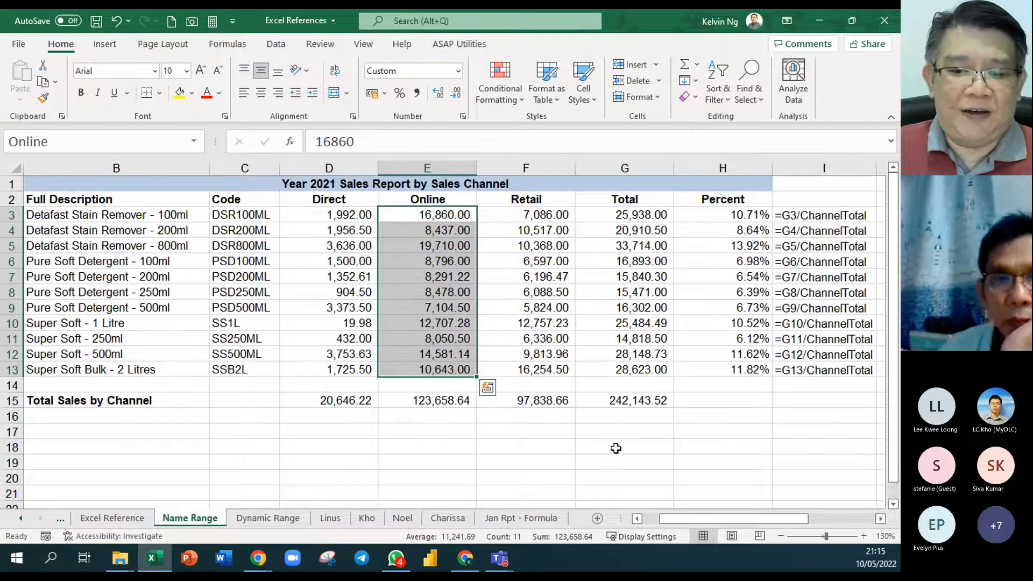
# - Sum the Online named range in G18 of the Name Range sheet with =SUM(Online) and apply the comma style
pyautogui.click(615, 447)
pyautogui.write('=SUM(')
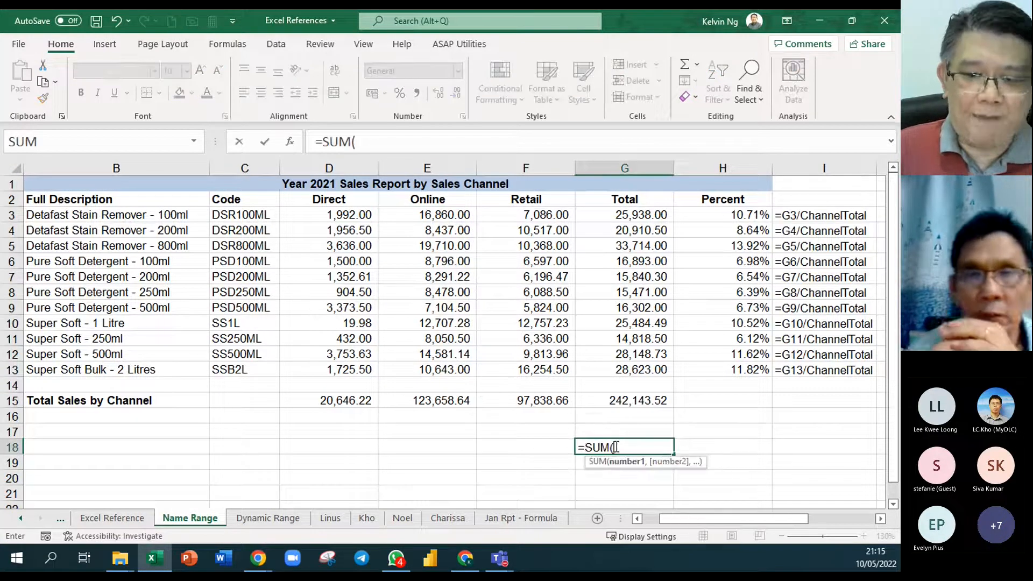
pyautogui.write('onlni')
pyautogui.press('Tab')
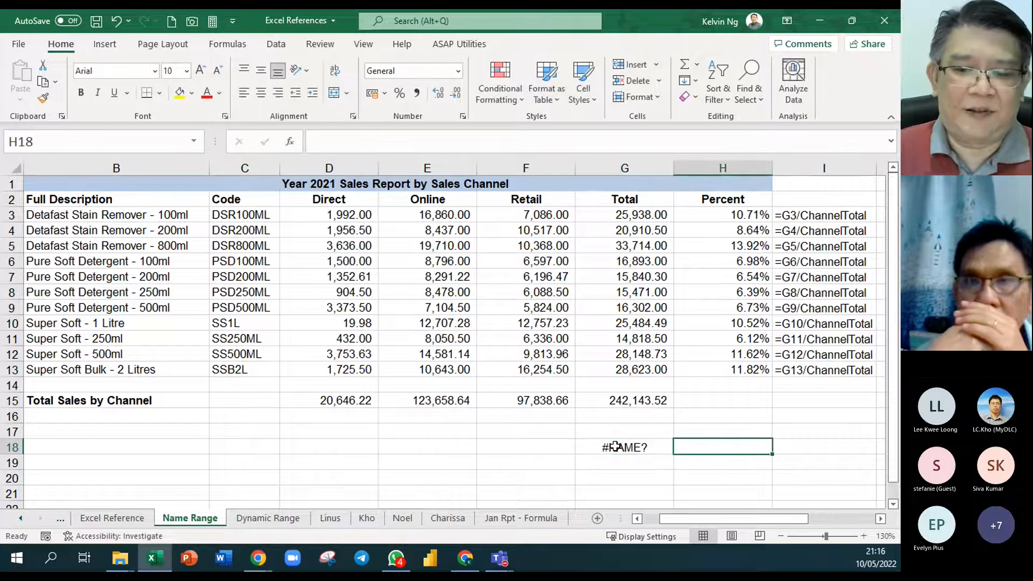
pyautogui.doubleClick(615, 447)
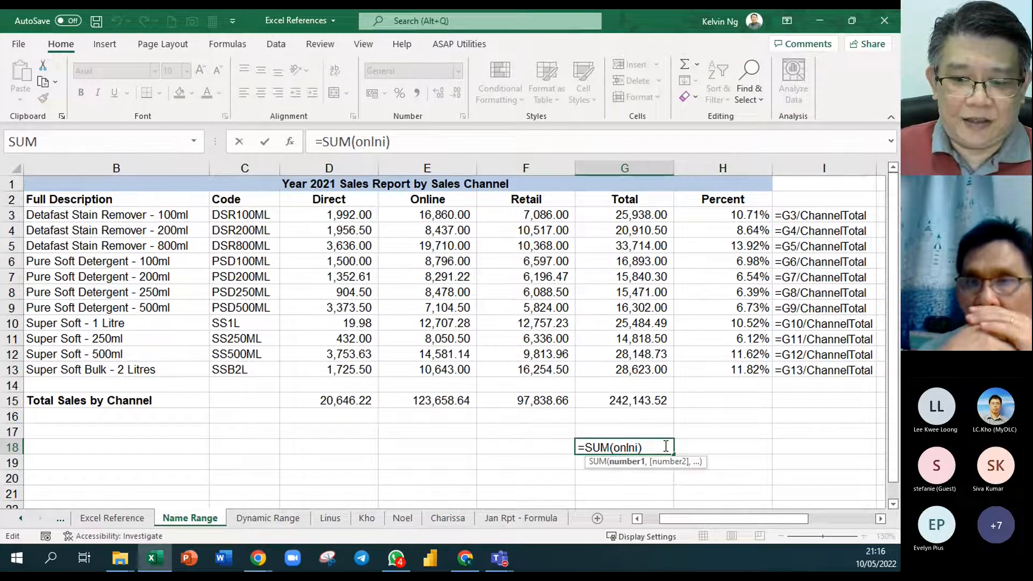
pyautogui.press('BackSpace')
pyautogui.press('BackSpace')
pyautogui.press('BackSpace')
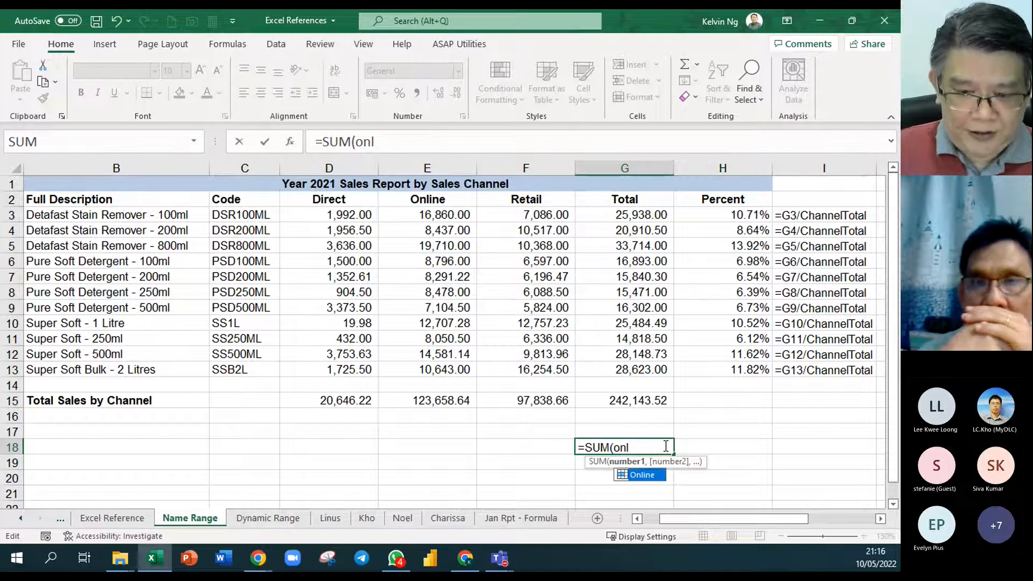
pyautogui.press('Tab')
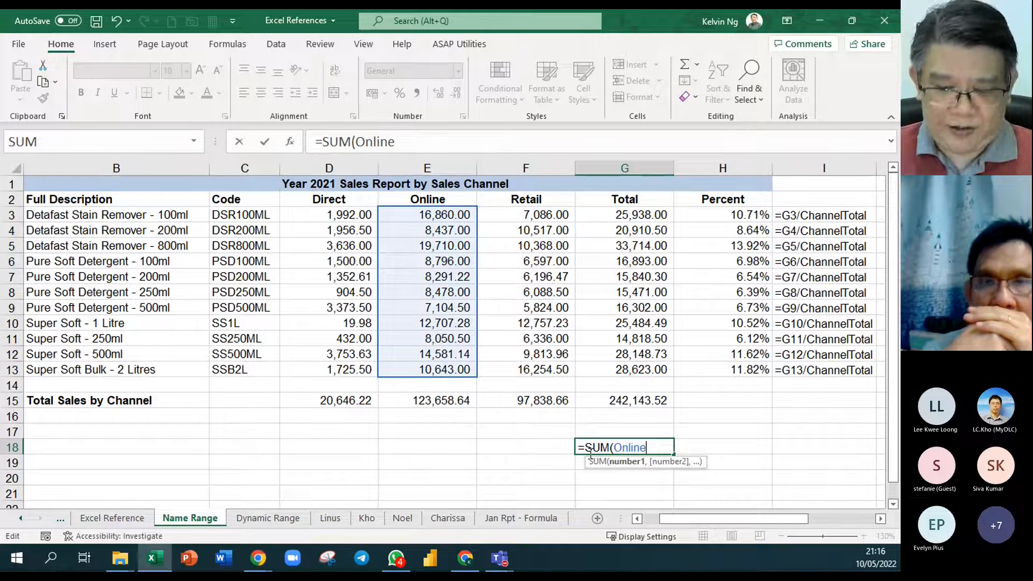
pyautogui.press('Return')
pyautogui.click(646, 448)
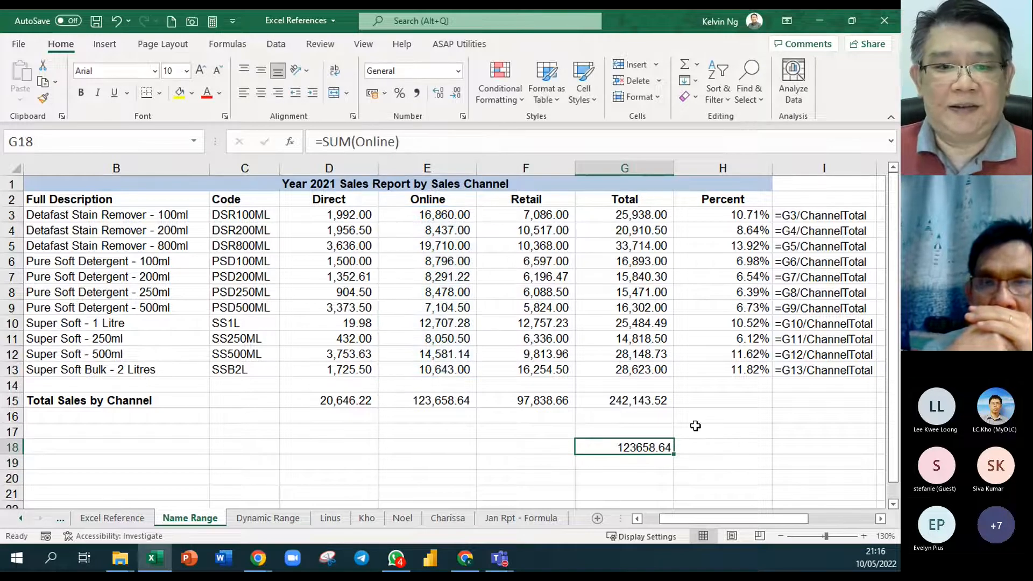
pyautogui.click(417, 93)
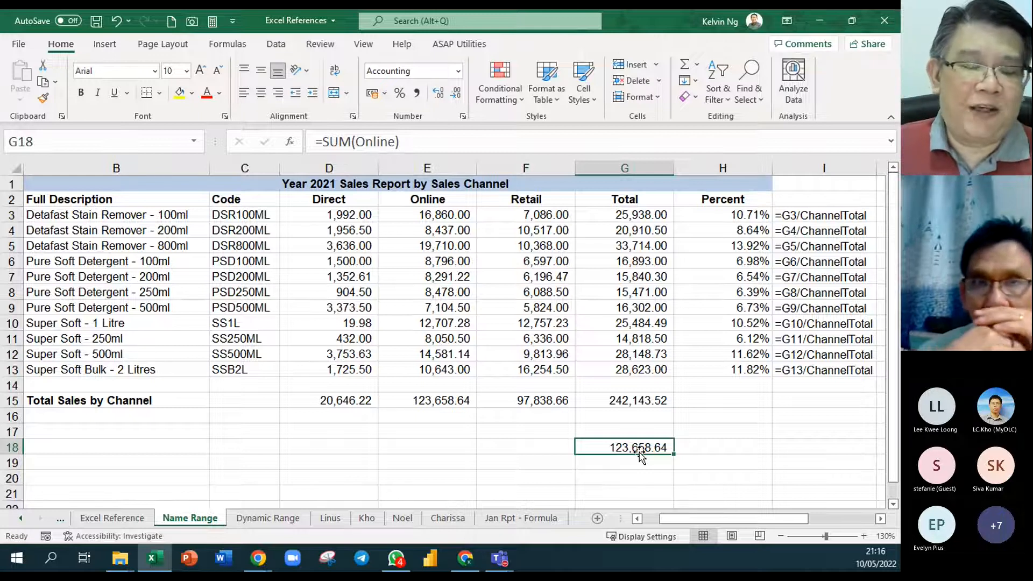
pyautogui.click(543, 434)
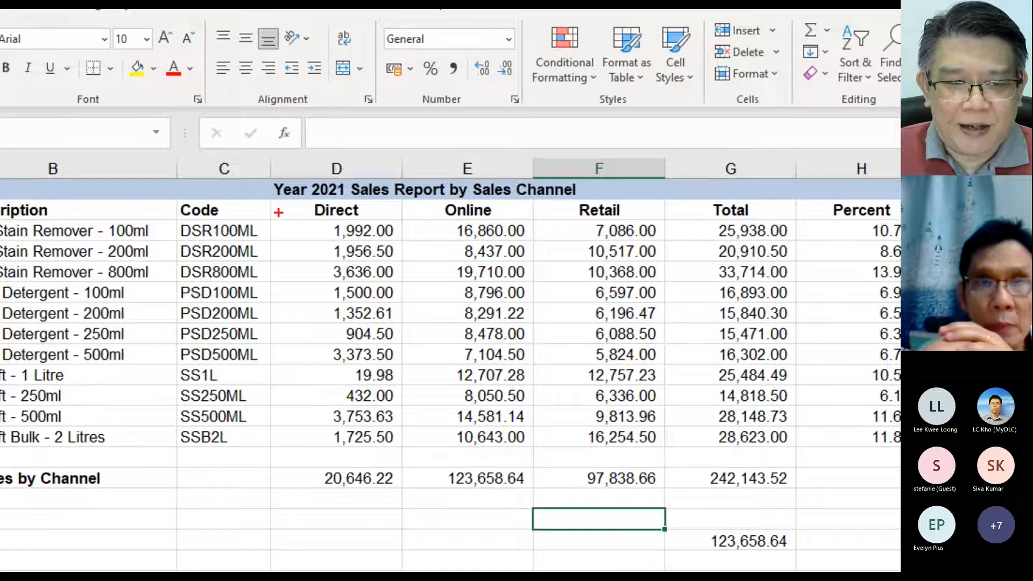
pyautogui.moveTo(177, 202)
pyautogui.mouseDown()
pyautogui.moveTo(536, 358)
pyautogui.moveTo(624, 434)
pyautogui.moveTo(672, 455)
pyautogui.mouseUp()
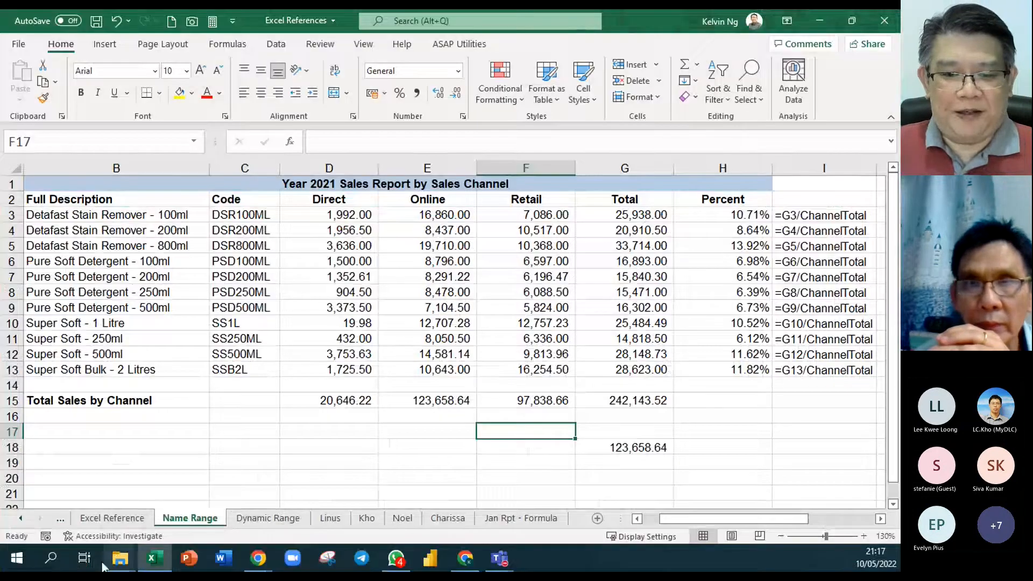
# - Enter the label "online SS1L" in J12 of the Jan Rpt - Formula sheet
pyautogui.click(538, 521)
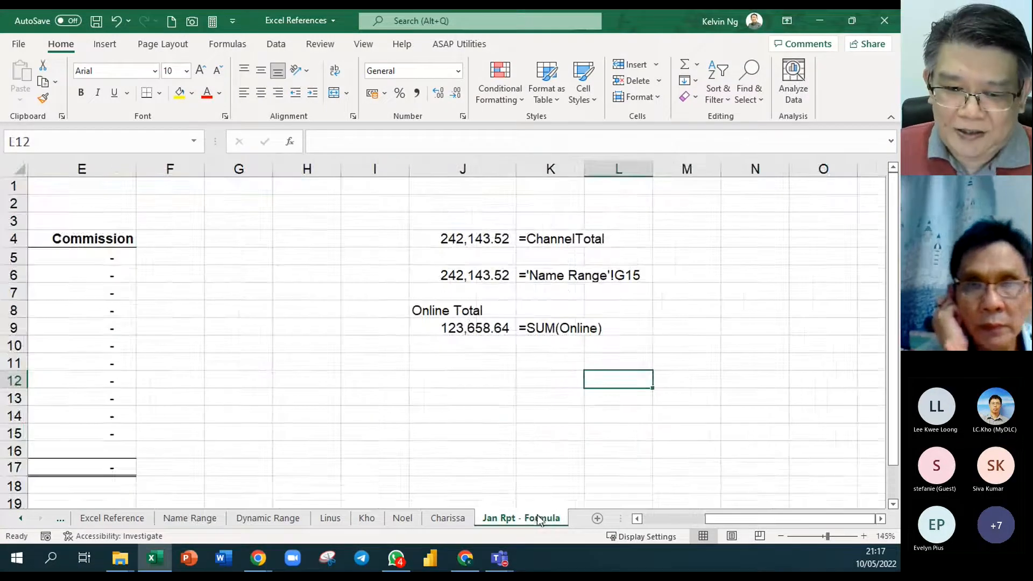
pyautogui.click(453, 364)
pyautogui.click(484, 382)
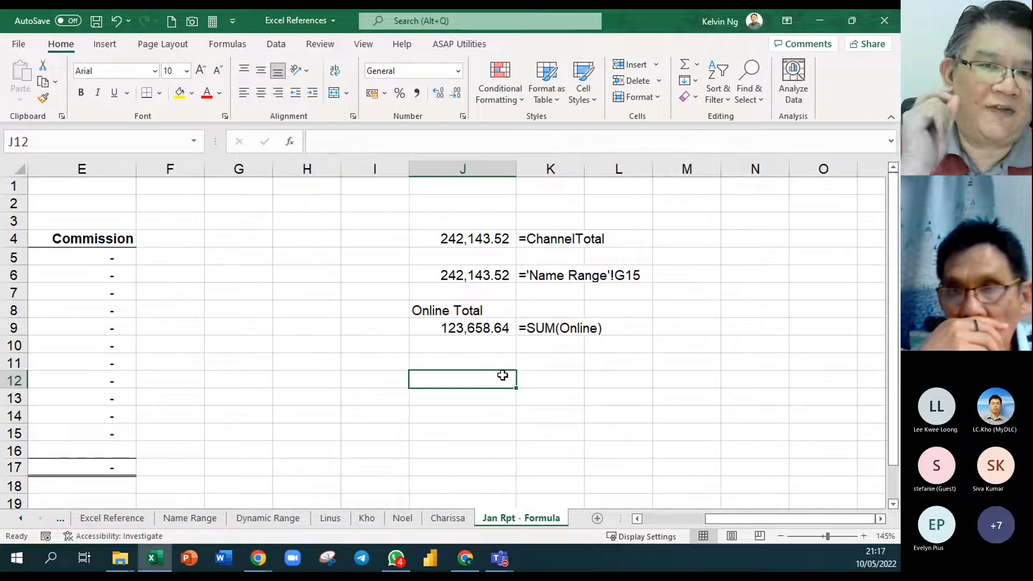
pyautogui.write('onlne')
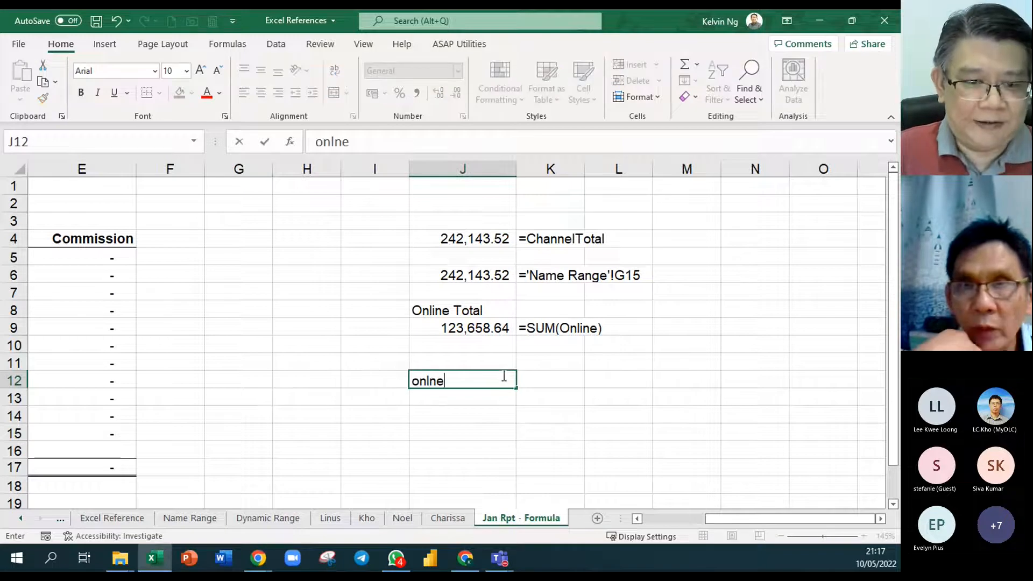
pyautogui.press('BackSpace')
pyautogui.press('BackSpace')
pyautogui.write('ine SS1l')
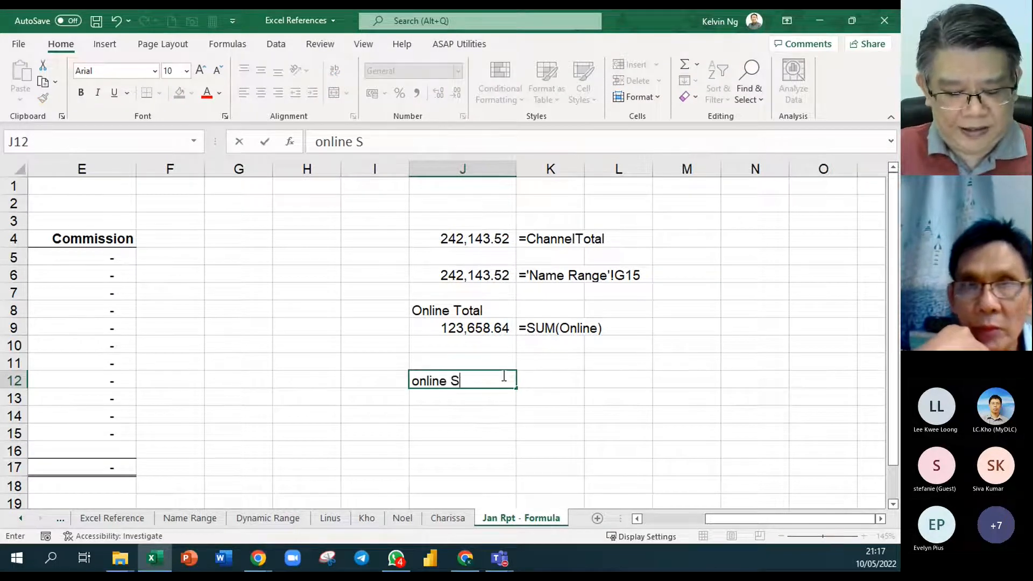
pyautogui.press('BackSpace')
pyautogui.write('L')
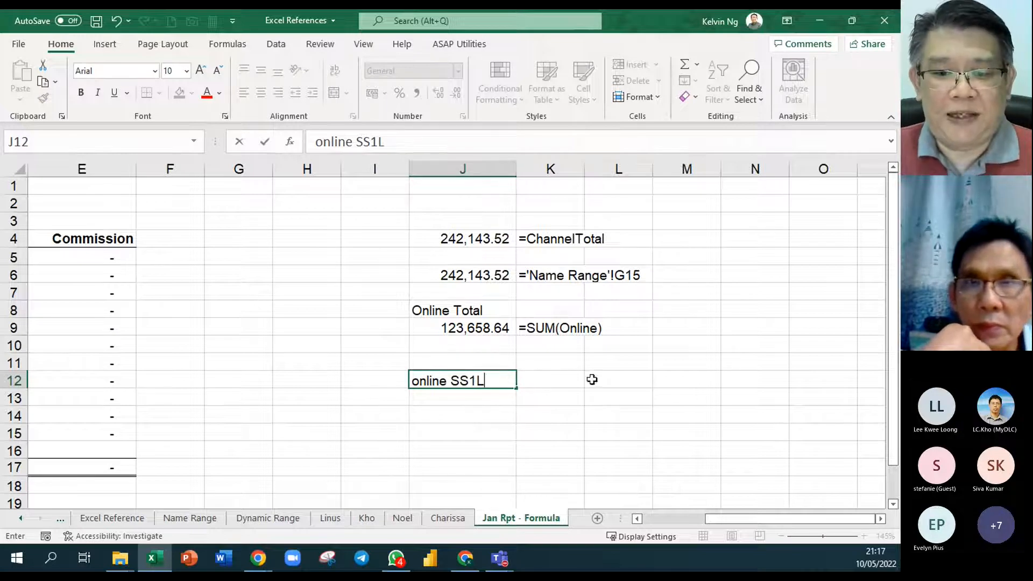
pyautogui.click(576, 380)
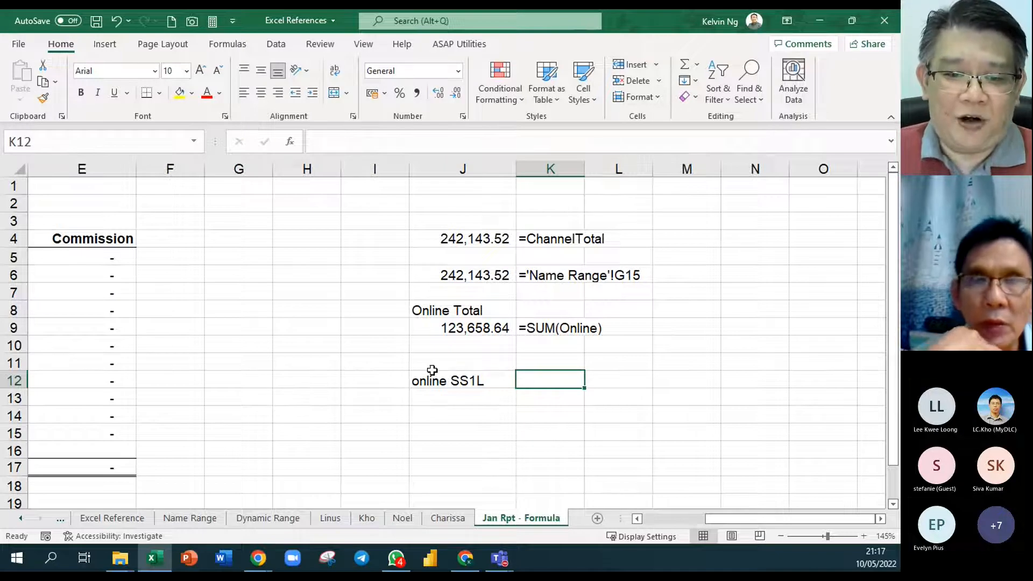
# - Capitalize the first letter of the label in J12 so it reads "Online SS1L"
pyautogui.doubleClick(419, 381)
pyautogui.moveTo(419, 381); pyautogui.dragTo(411, 381)
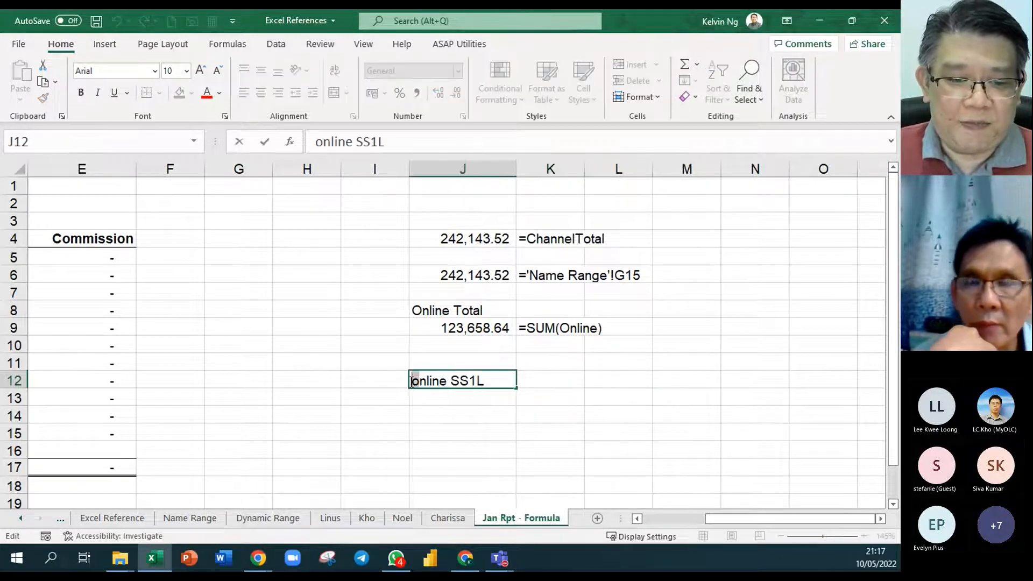
pyautogui.write('O')
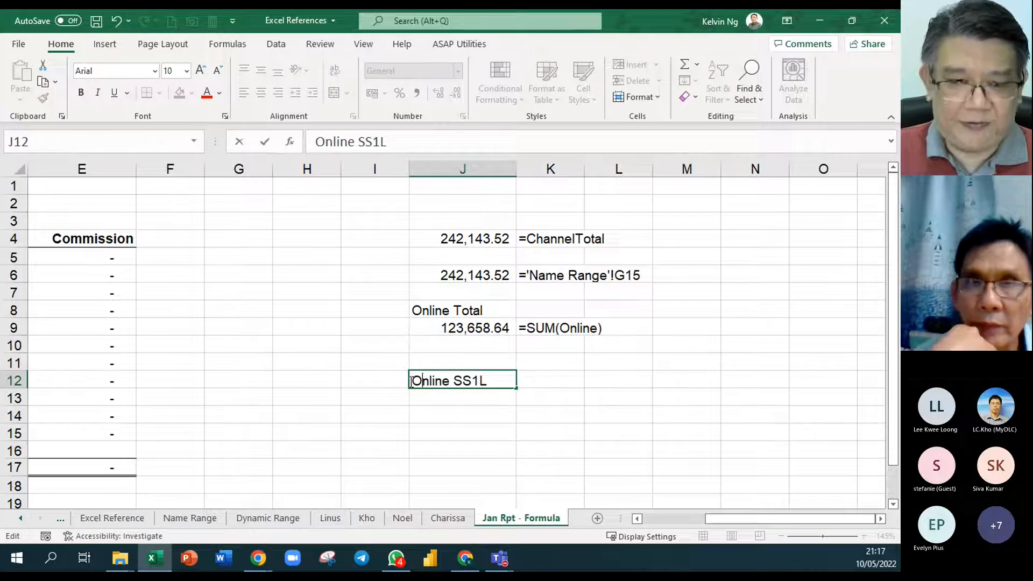
# - Retrieve the online sales of SS1L in K12 with the intersection formula =Online SS1L and apply the comma style
pyautogui.click(566, 380)
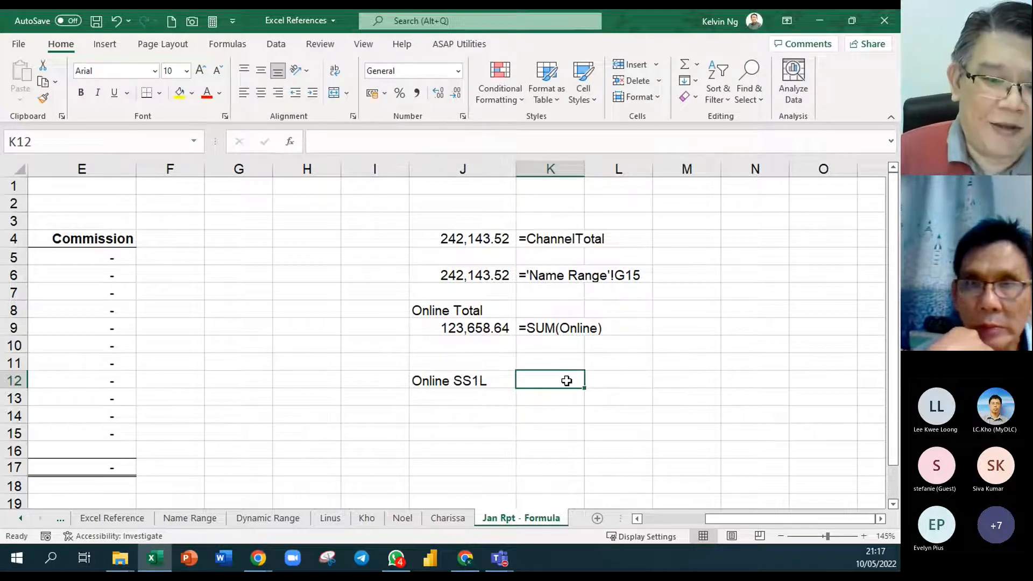
pyautogui.write('=online')
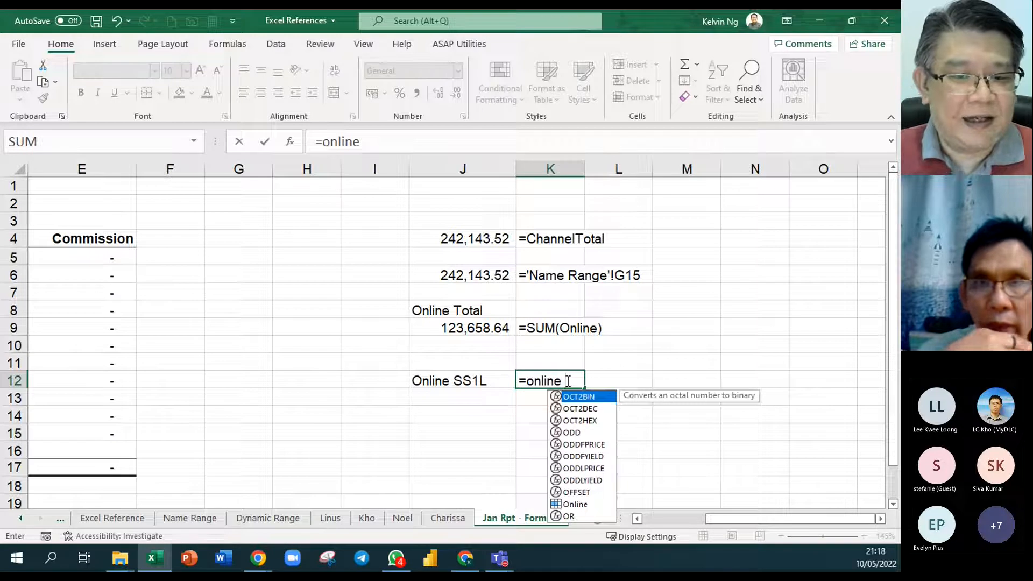
pyautogui.write(' SS1L')
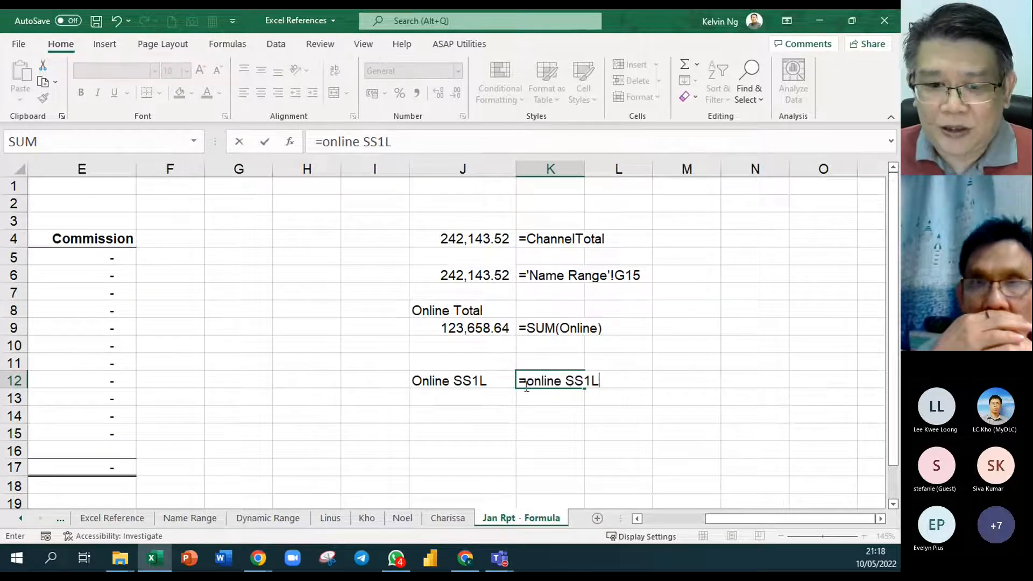
pyautogui.press('Return')
pyautogui.click(561, 380)
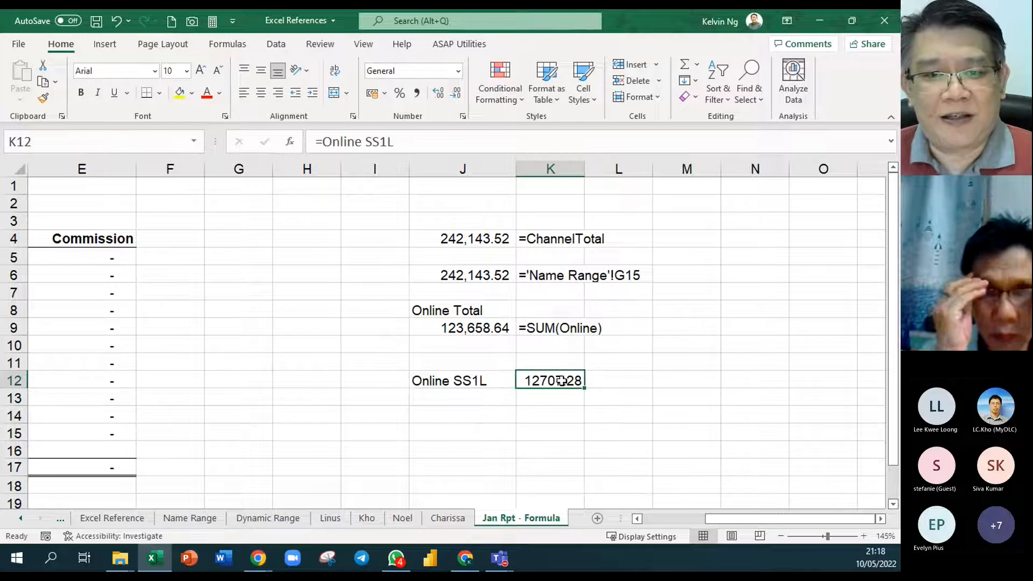
pyautogui.click(415, 97)
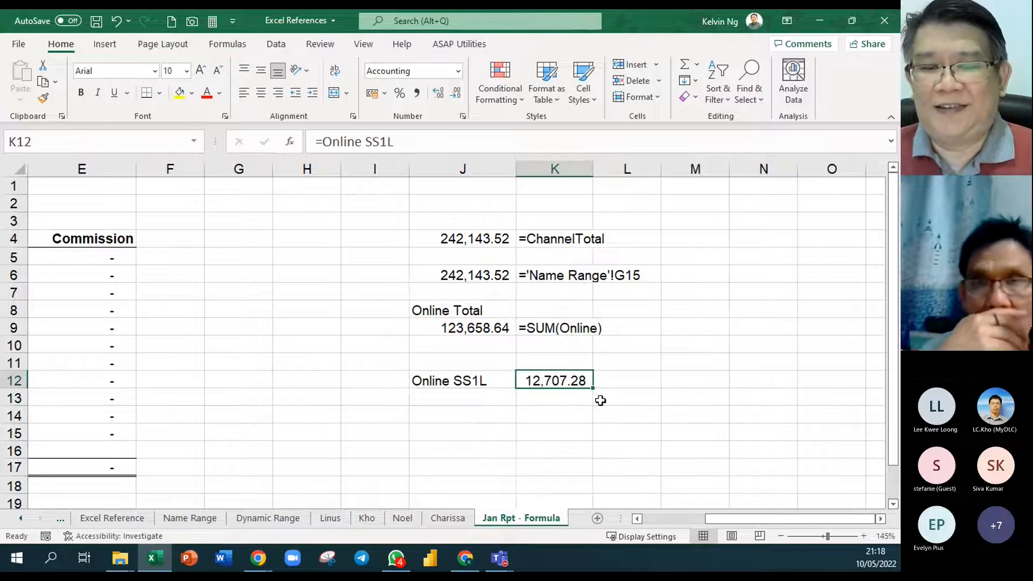
# - Examine where the Online column and the SS1L row cross on the Name Range sheet, at cell E10
pyautogui.click(200, 520)
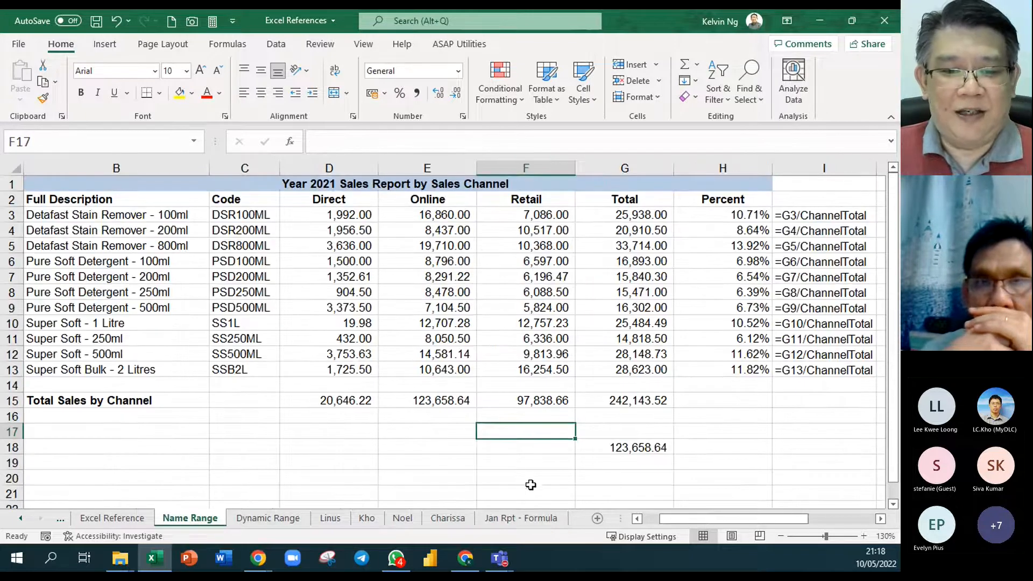
pyautogui.moveTo(424, 200); pyautogui.dragTo(425, 370)
pyautogui.keyDown('ctrl'); pyautogui.moveTo(245, 322); pyautogui.dragTo(527, 321); pyautogui.keyUp('ctrl')
pyautogui.click(439, 322)
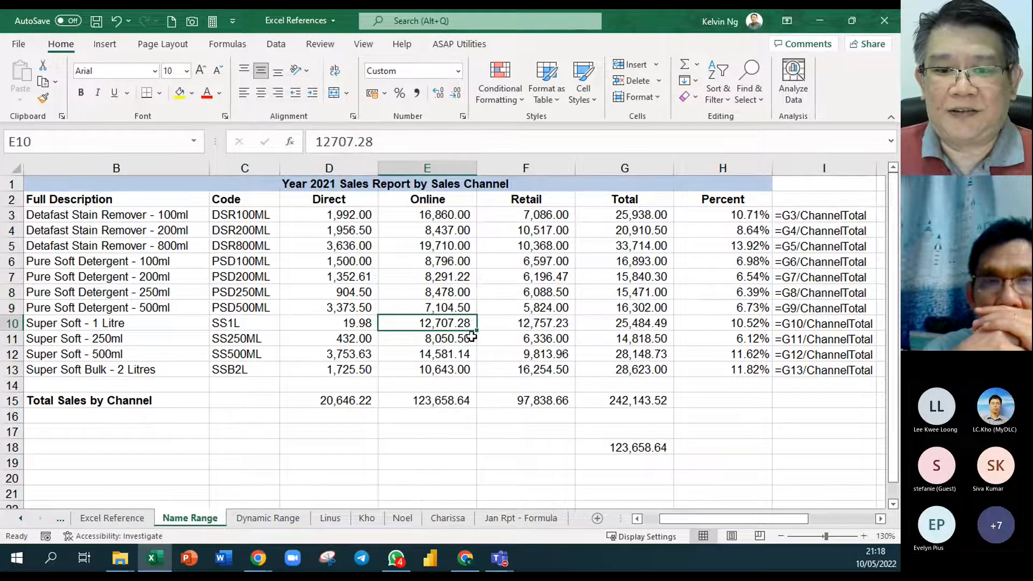
# - Enter the intersection formula =Online SS1L in F18 of the Name Range sheet
pyautogui.click(491, 449)
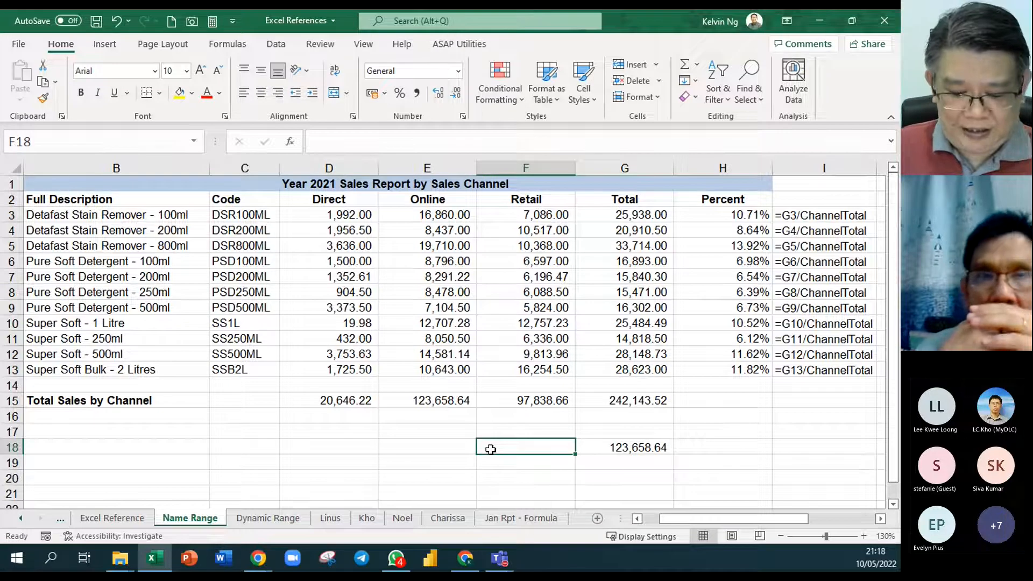
pyautogui.write('=onlin')
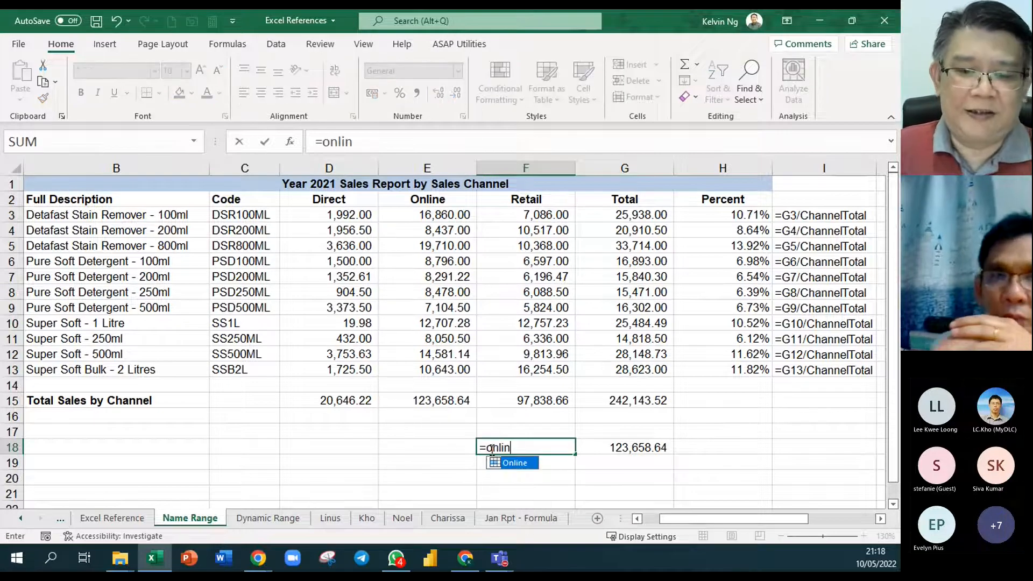
pyautogui.press('Tab')
pyautogui.write('ss')
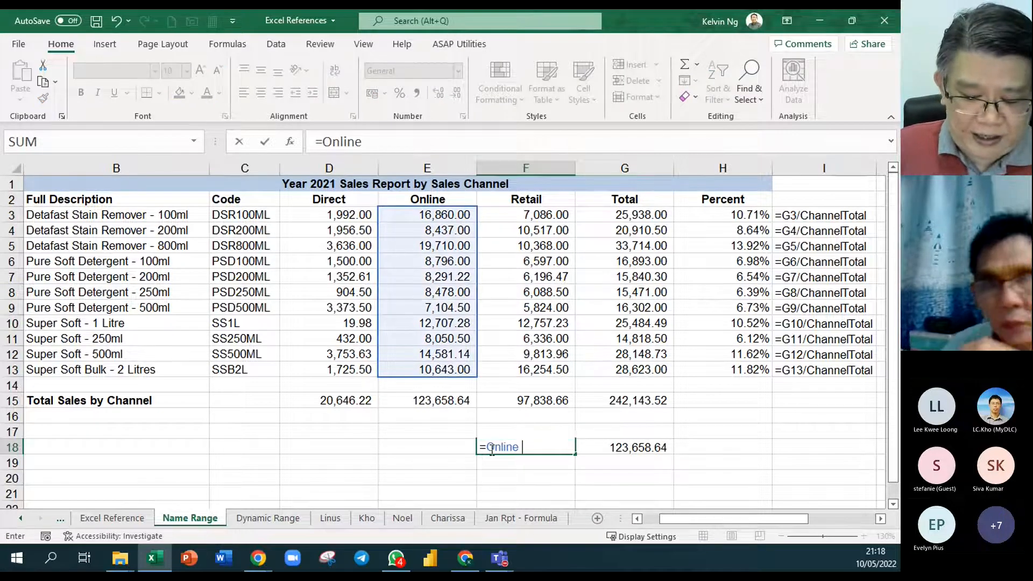
pyautogui.press('Tab')
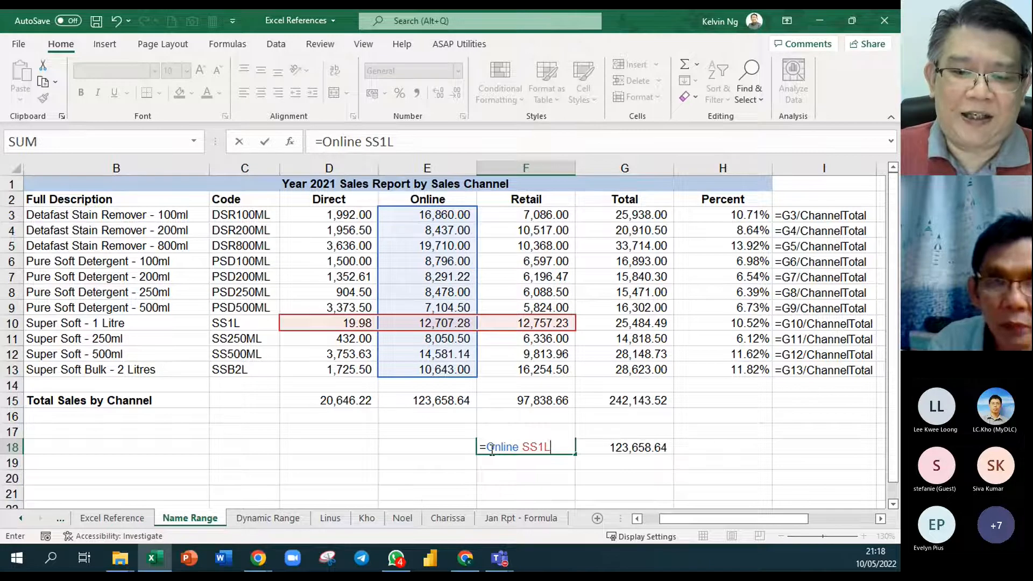
pyautogui.press('Return')
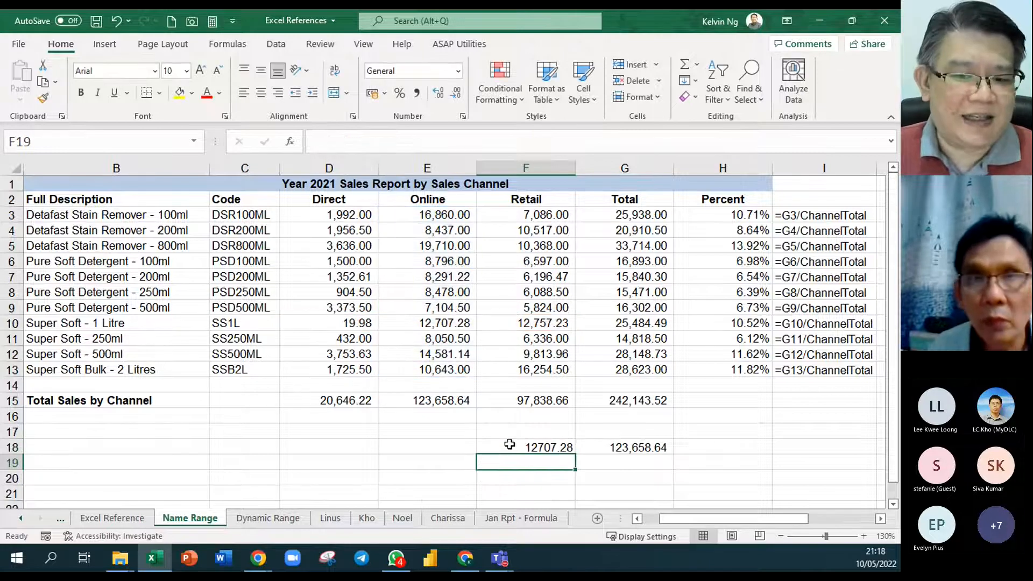
# - Display the formula of F18 as text in F17 with =FORMULATEXT(F18) and center it
pyautogui.click(537, 432)
pyautogui.write('=form')
pyautogui.press('Tab')
pyautogui.press('Right')
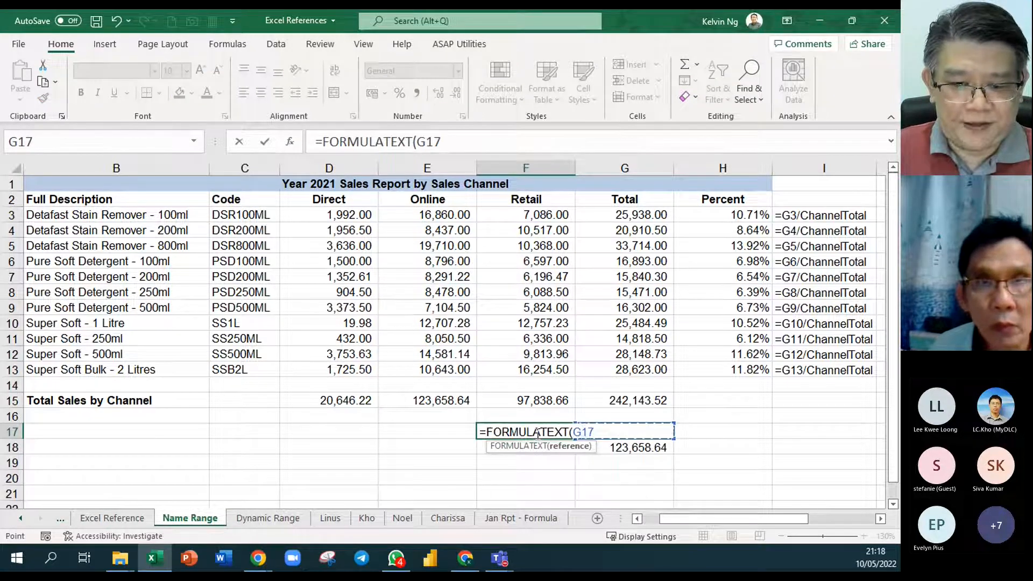
pyautogui.press('Down')
pyautogui.press('Left')
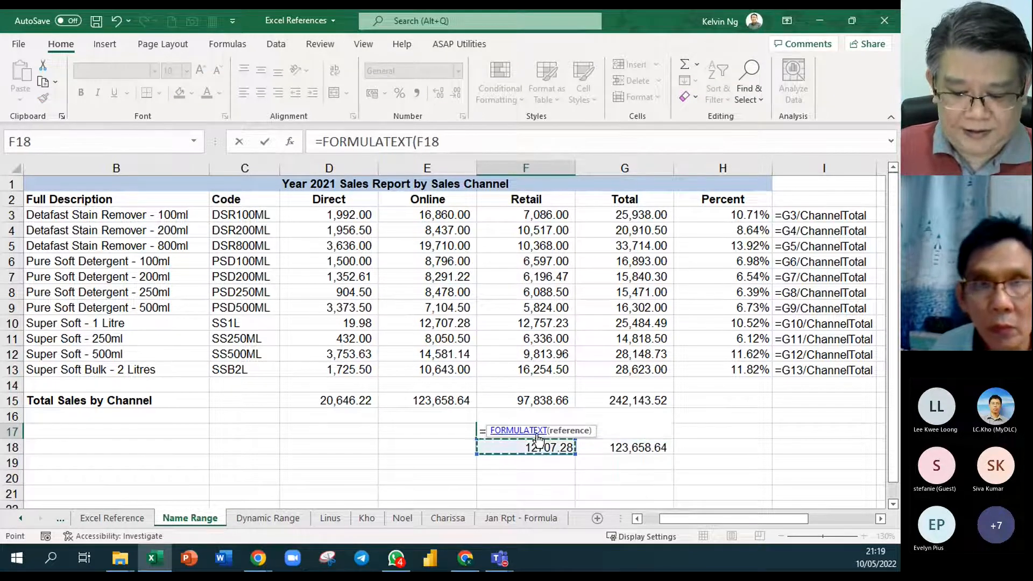
pyautogui.press('Return')
pyautogui.click(539, 430)
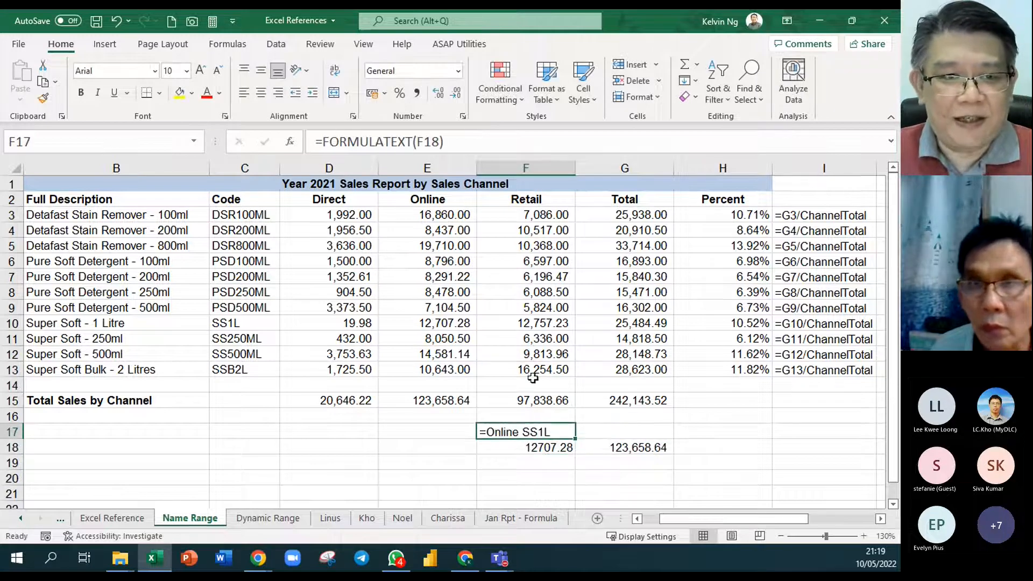
pyautogui.click(261, 93)
# - Add the label Intersection Formula in G17, beside the displayed formula text
pyautogui.click(666, 431)
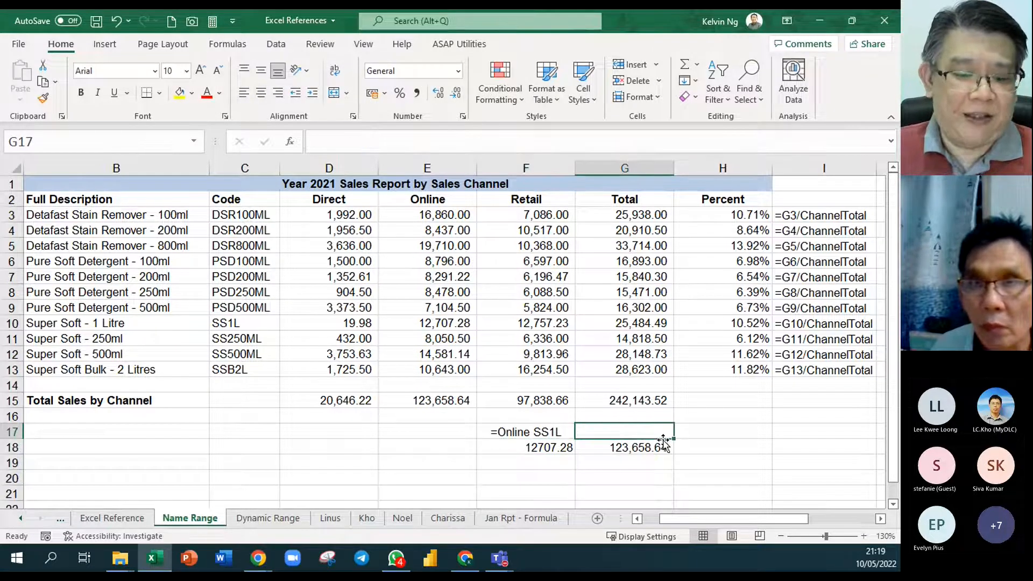
pyautogui.write('lntersection ')
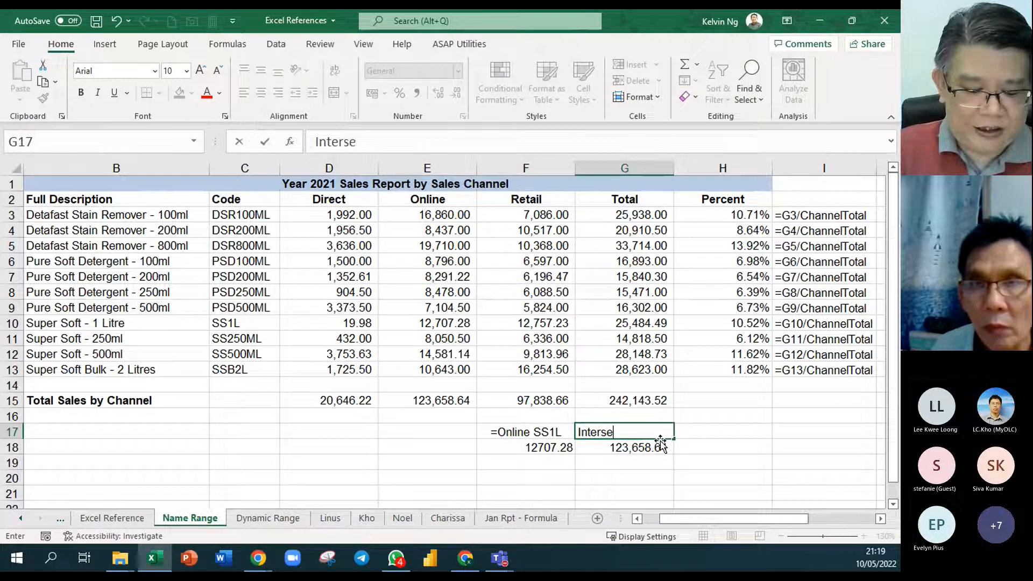
pyautogui.write('For')
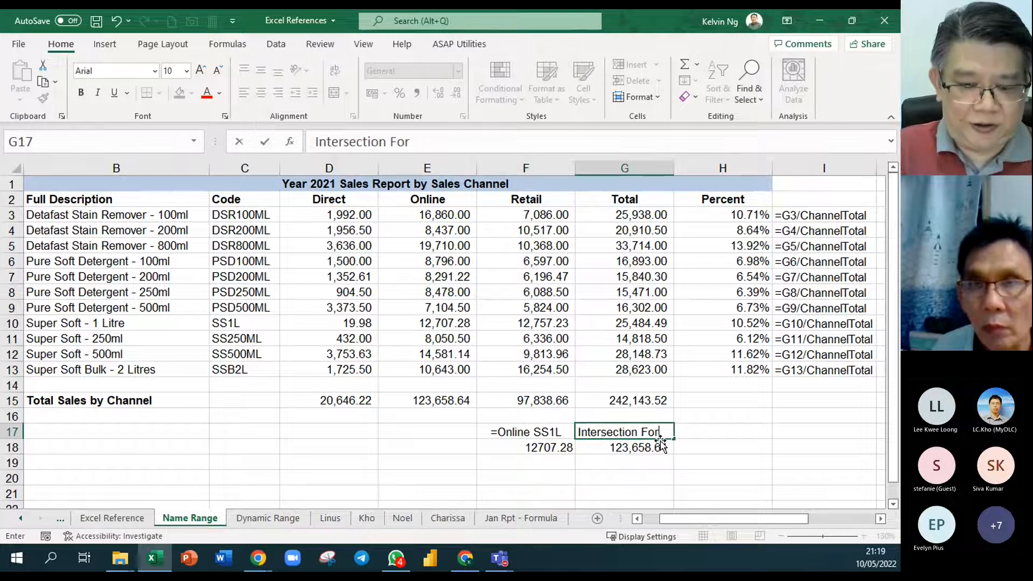
pyautogui.write('mula')
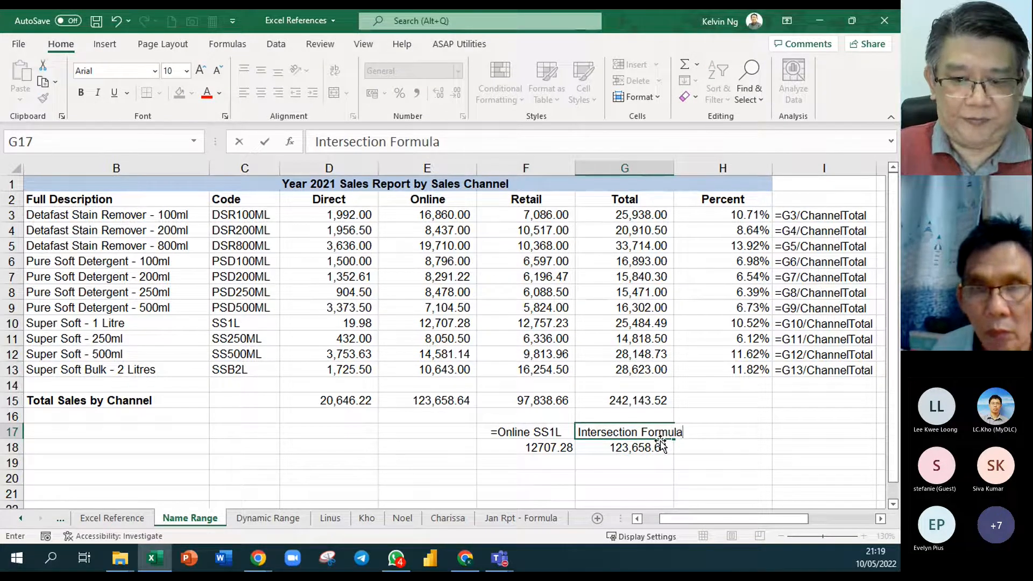
pyautogui.press('Return')
# - Format the formula text and its label in F17:G17 as bold, red and in a larger font size
pyautogui.moveTo(619, 432); pyautogui.dragTo(533, 432)
pyautogui.click(206, 92)
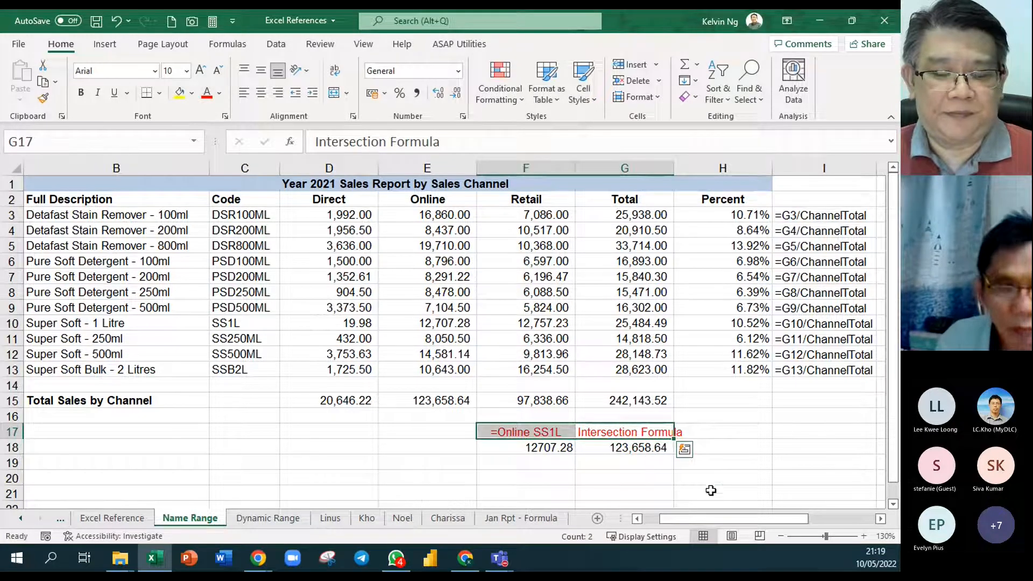
pyautogui.click(200, 70)
pyautogui.click(81, 93)
pyautogui.click(754, 434)
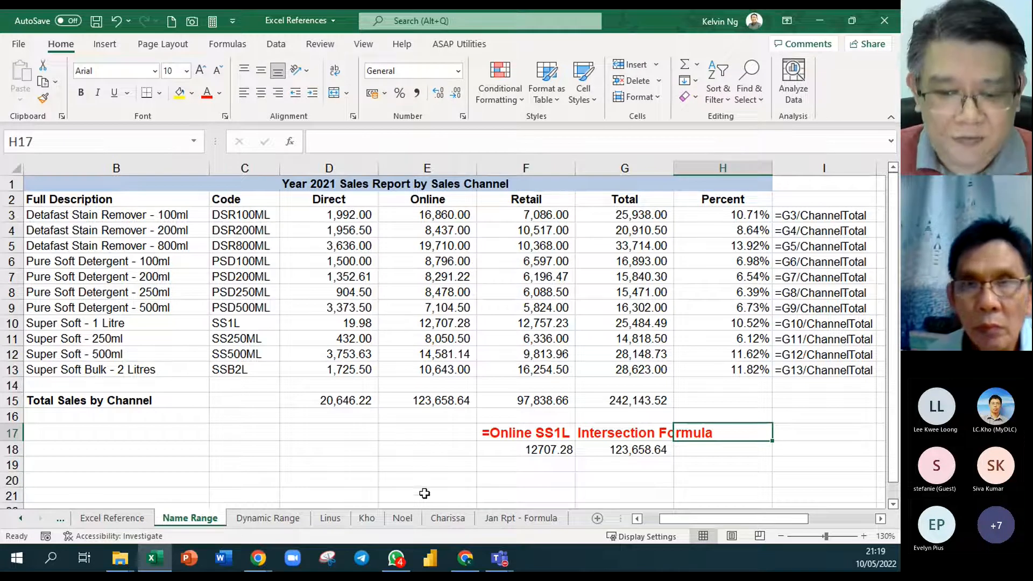
# - Go to the Jan Rpt - Formula sheet
pyautogui.click(524, 524)
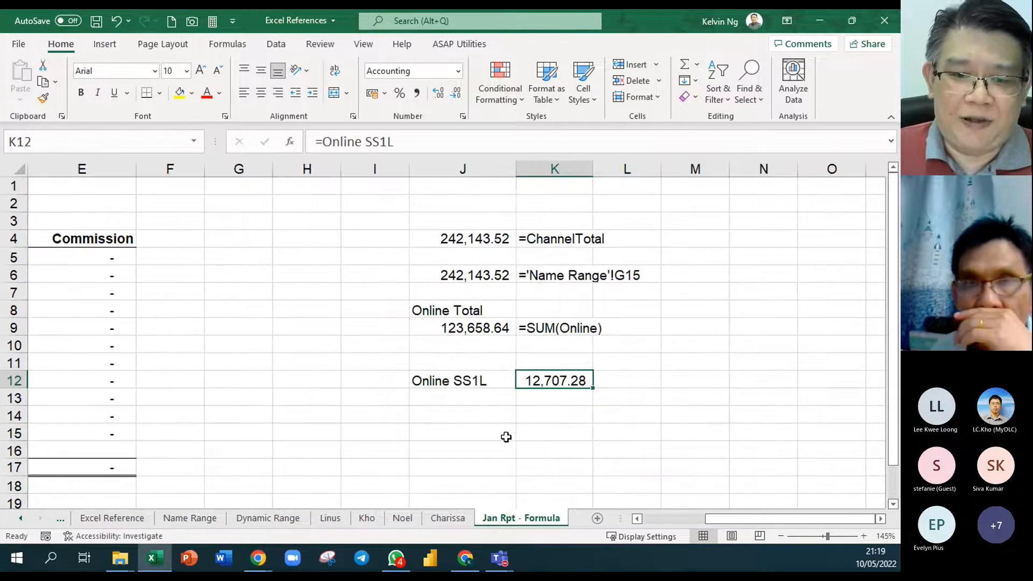
pyautogui.click(459, 410)
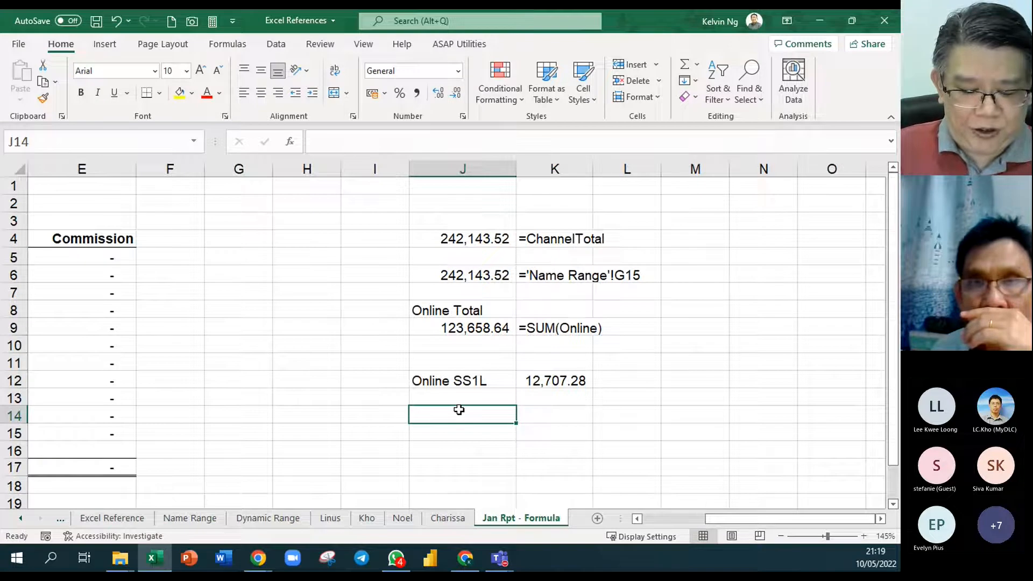
pyautogui.write('Retail')
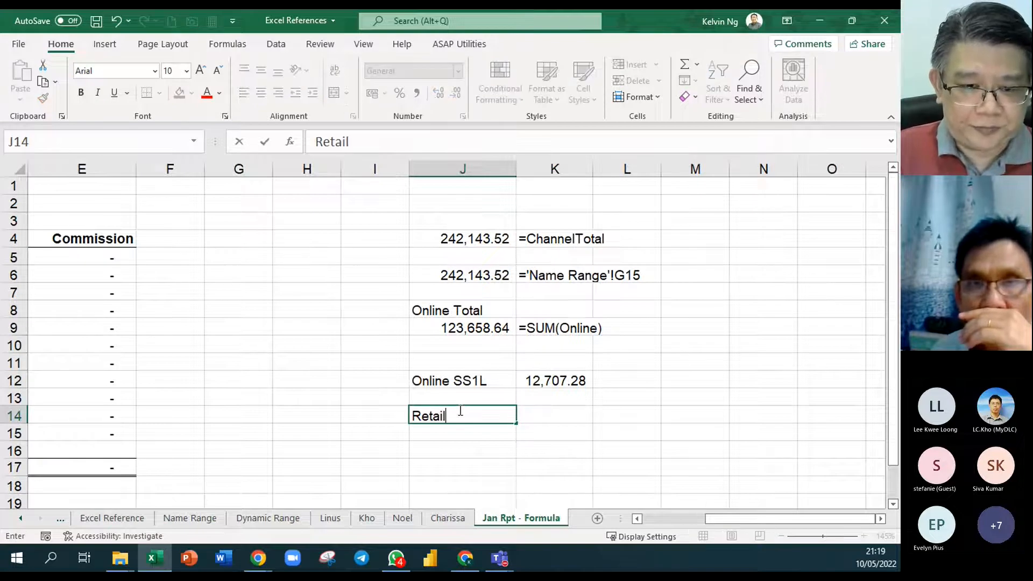
pyautogui.write(' psd2')
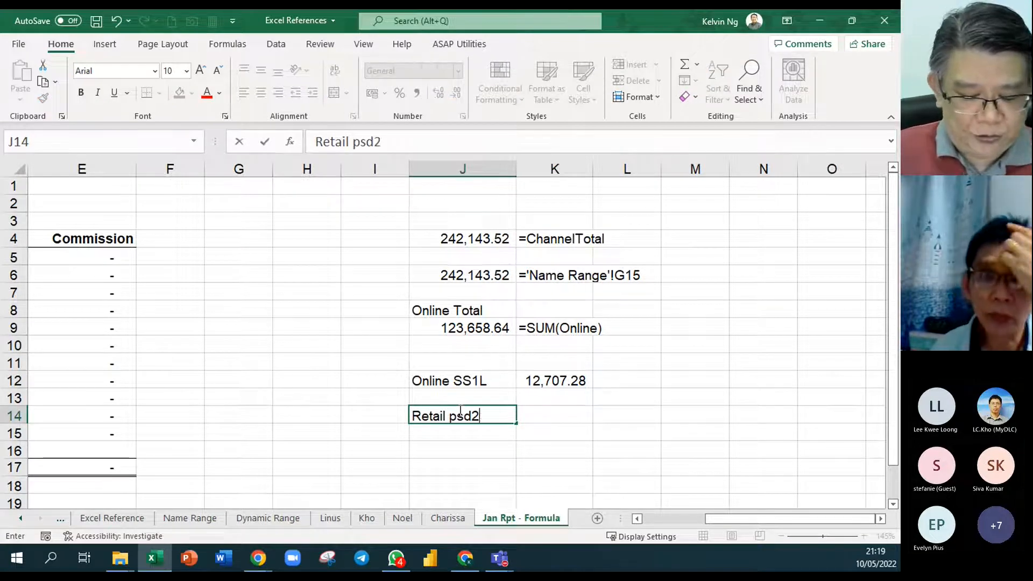
pyautogui.write('00ml')
pyautogui.press('Return')
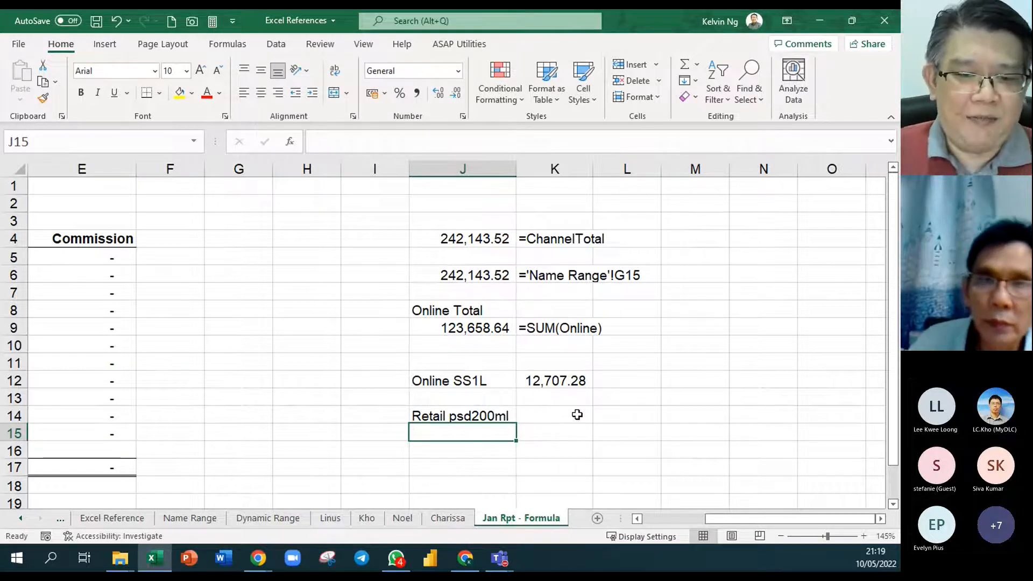
pyautogui.click(483, 417)
pyautogui.press('Delete')
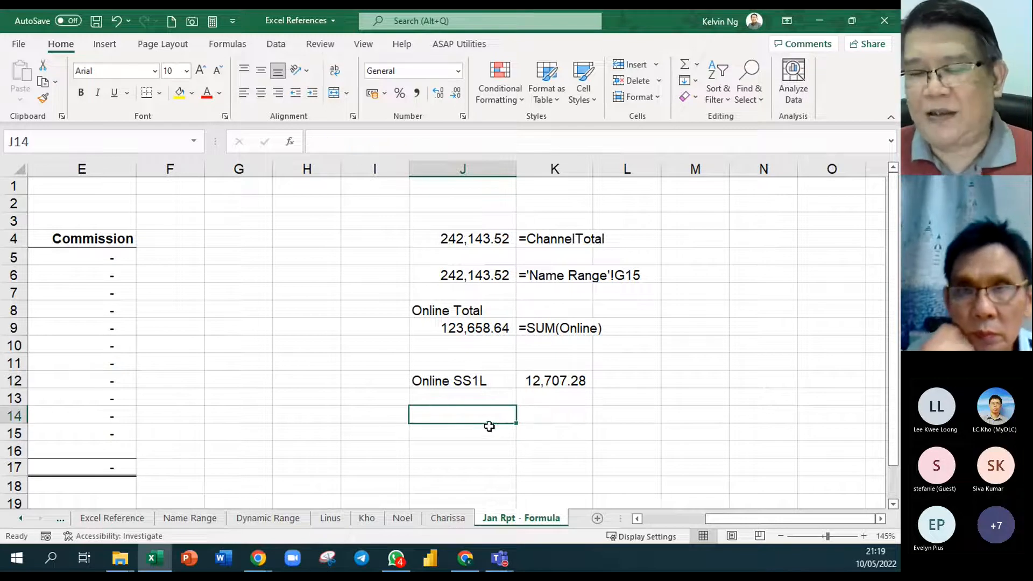
# - Start a formula in K14 by pasting the defined name Retail from the list of names
pyautogui.click(551, 416)
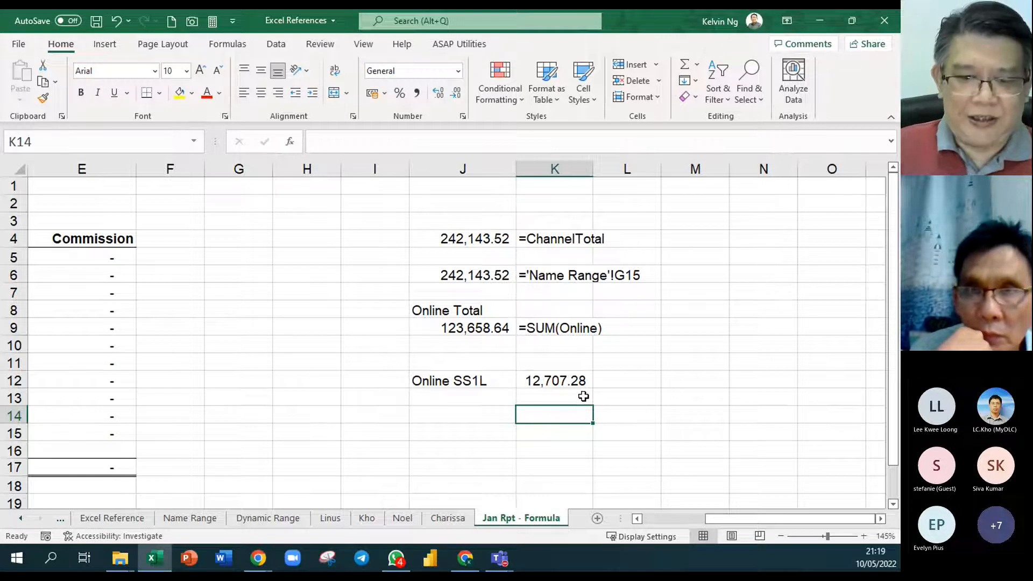
pyautogui.write('=')
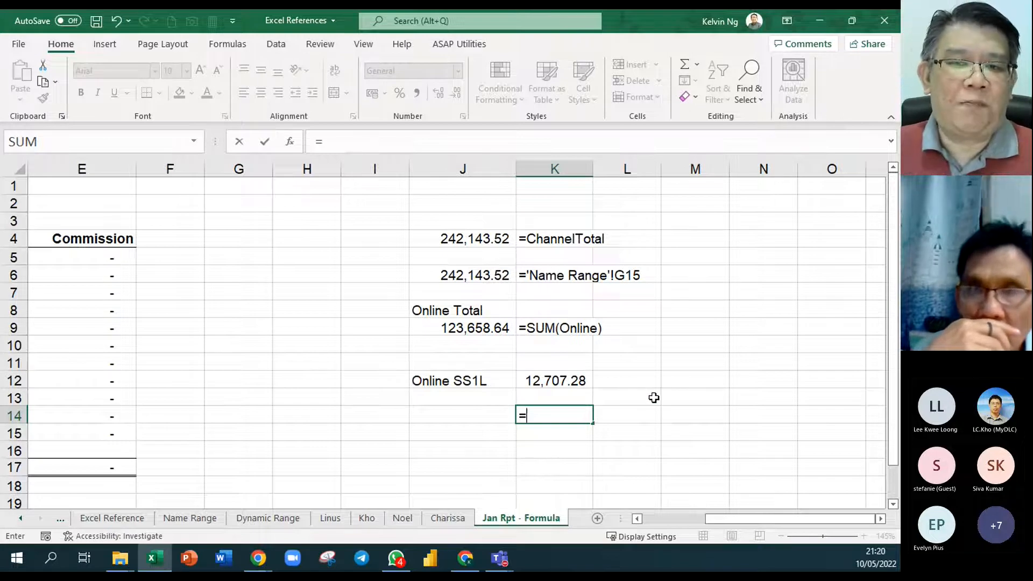
pyautogui.press('F3')
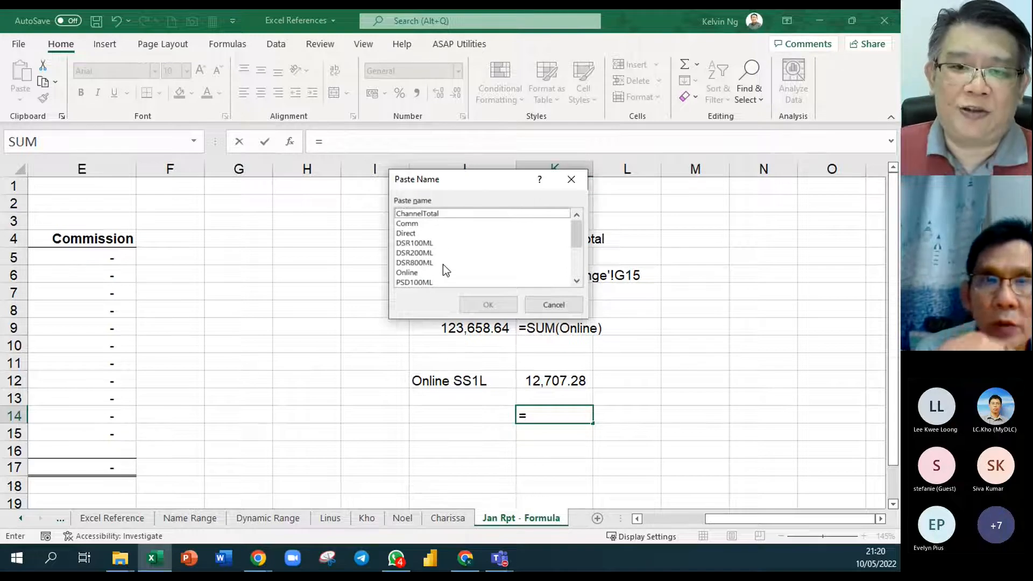
pyautogui.scroll(-3, 444, 263)
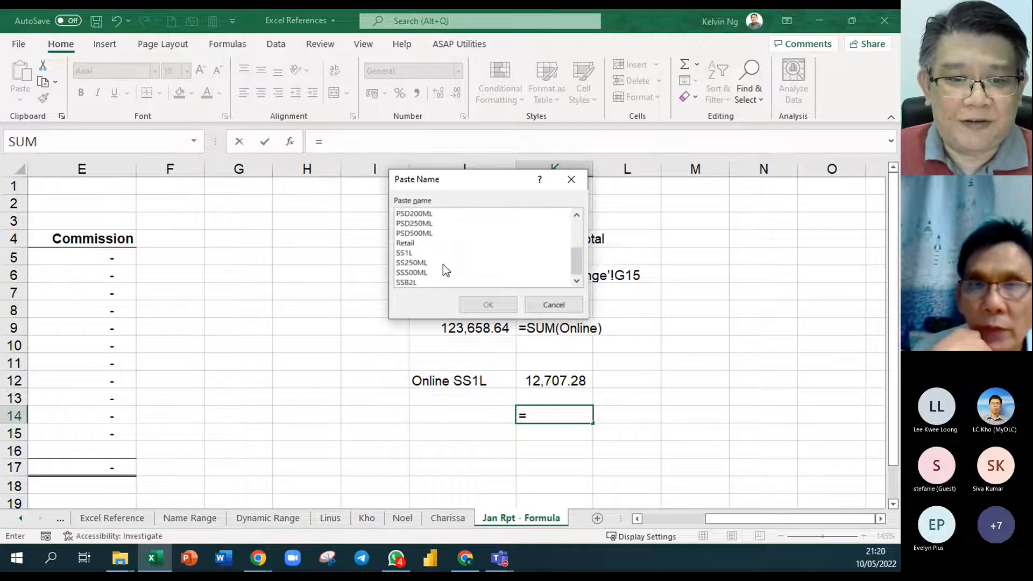
pyautogui.click(405, 243)
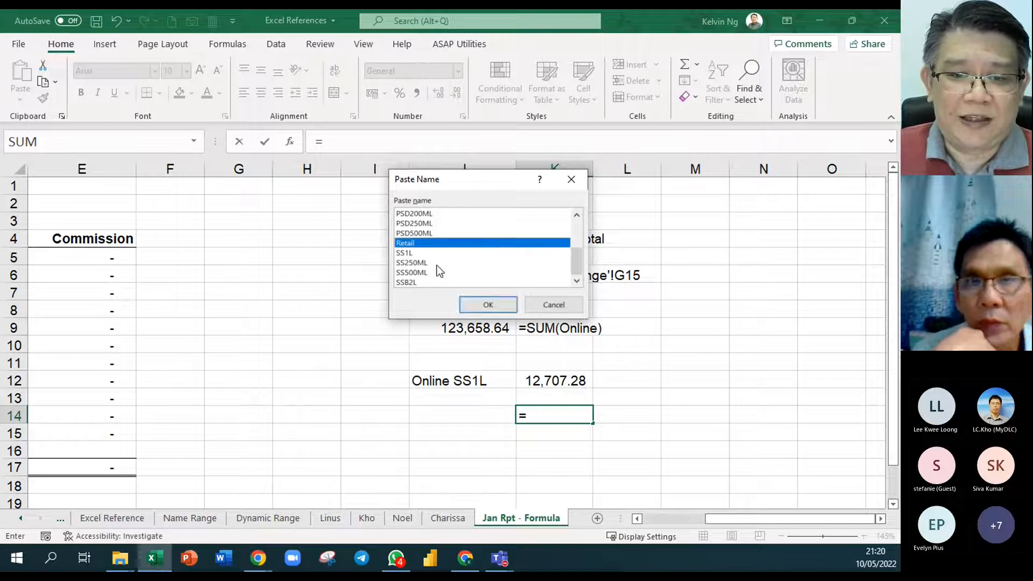
pyautogui.click(489, 306)
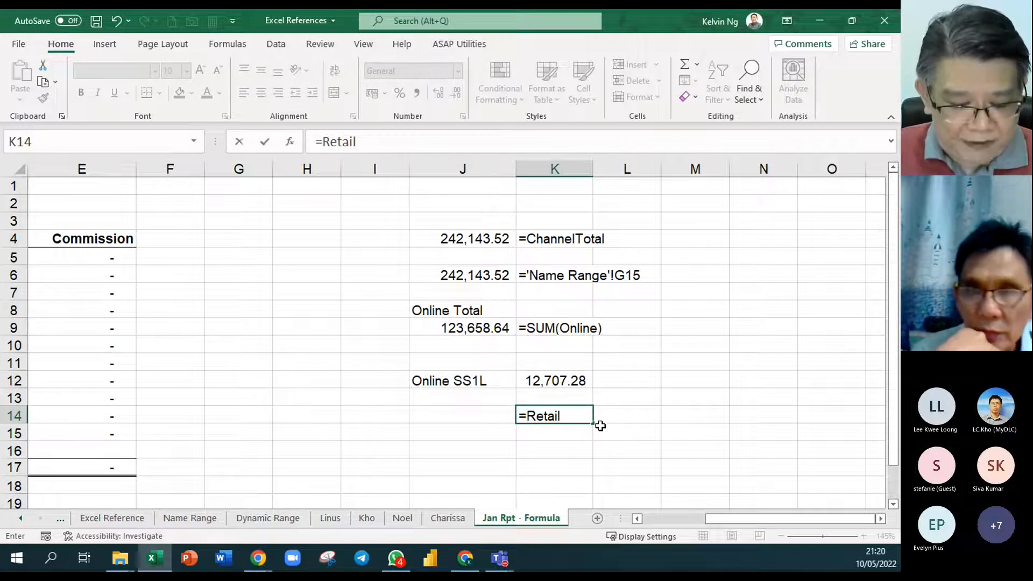
# - Complete the intersection formula as =Retail PSD200ML by pasting the second name, and apply the comma style to K14
pyautogui.press('F3')
pyautogui.scroll(-1, 467, 254)
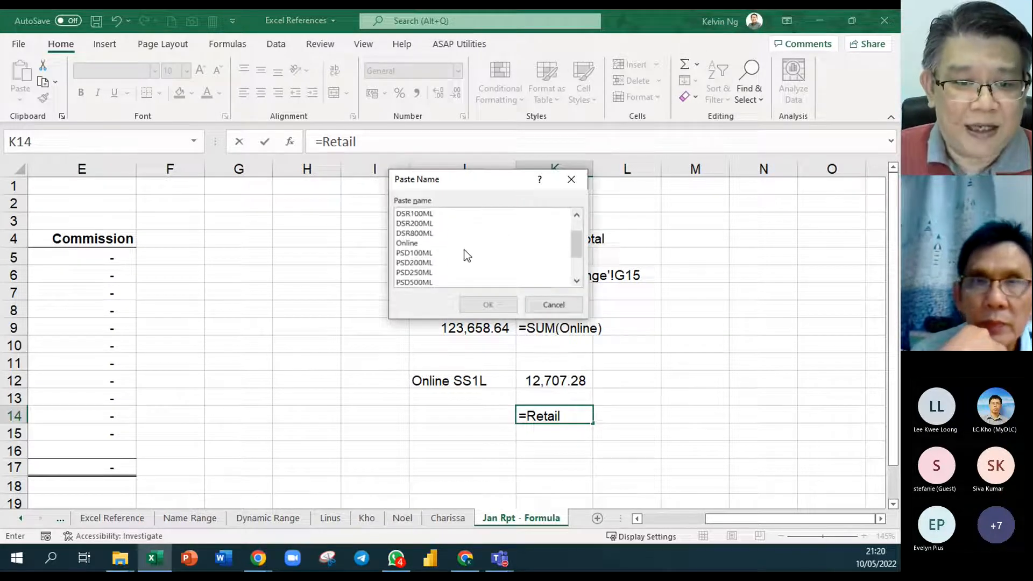
pyautogui.click(432, 263)
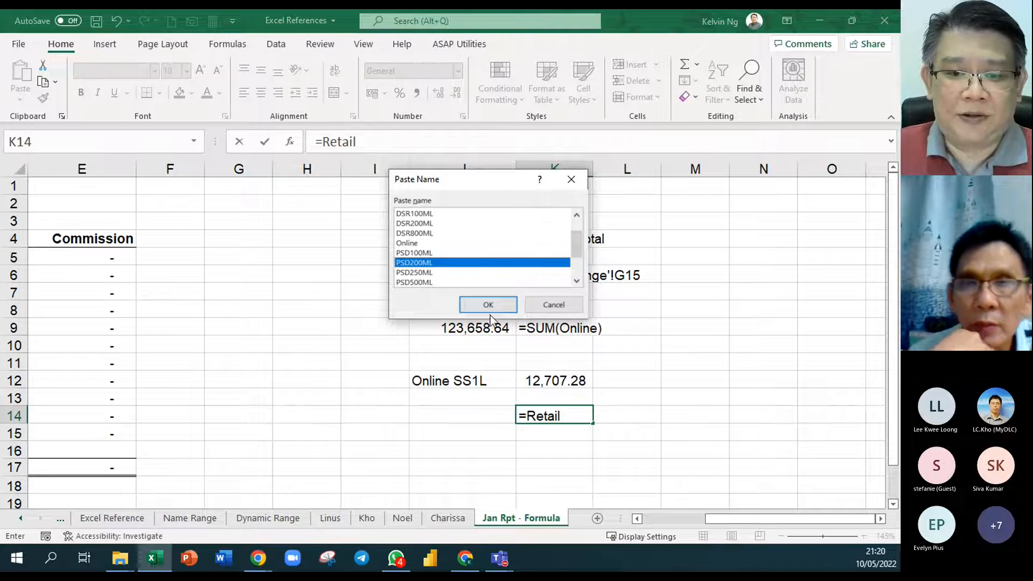
pyautogui.click(488, 308)
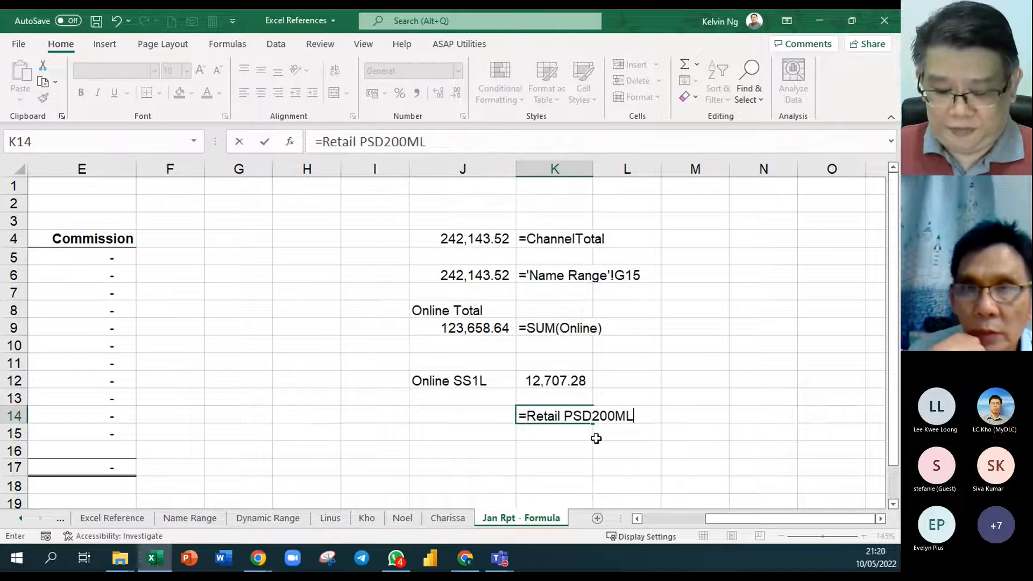
pyautogui.press('Return')
pyautogui.click(535, 412)
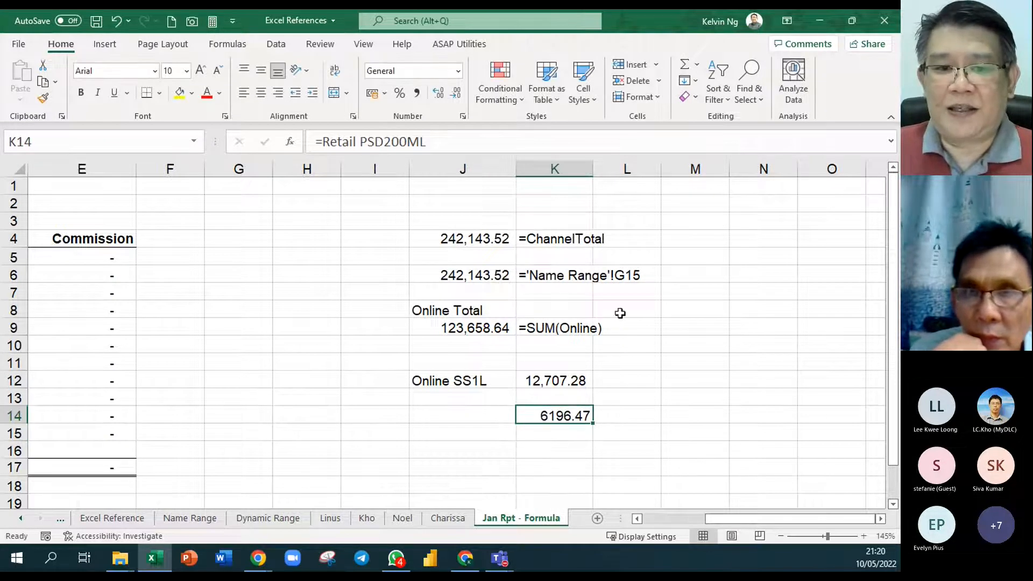
pyautogui.click(414, 92)
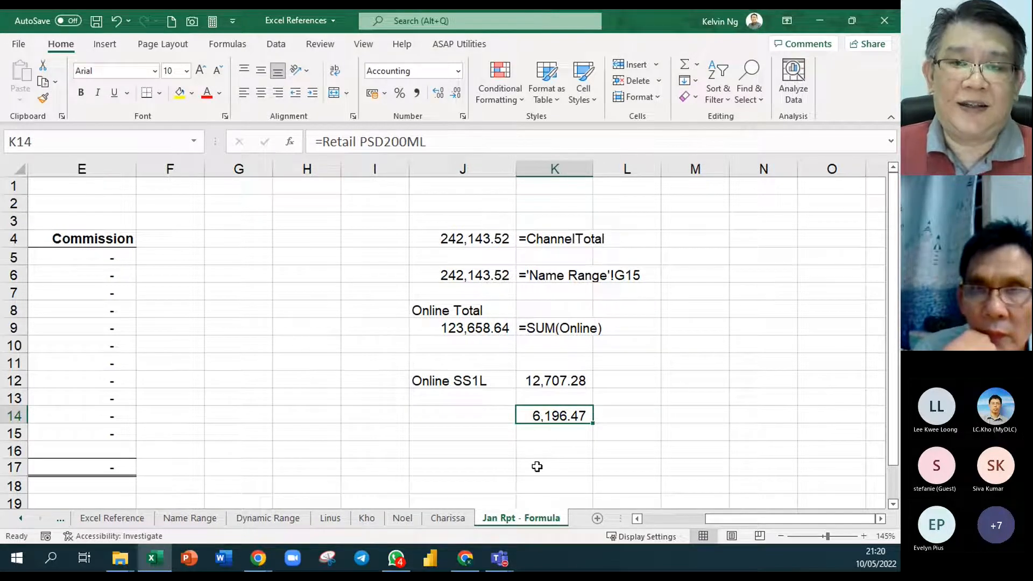
# - Return to the Name Range sheet and examine where the Retail column and the PSD200ML row cross
pyautogui.click(191, 523)
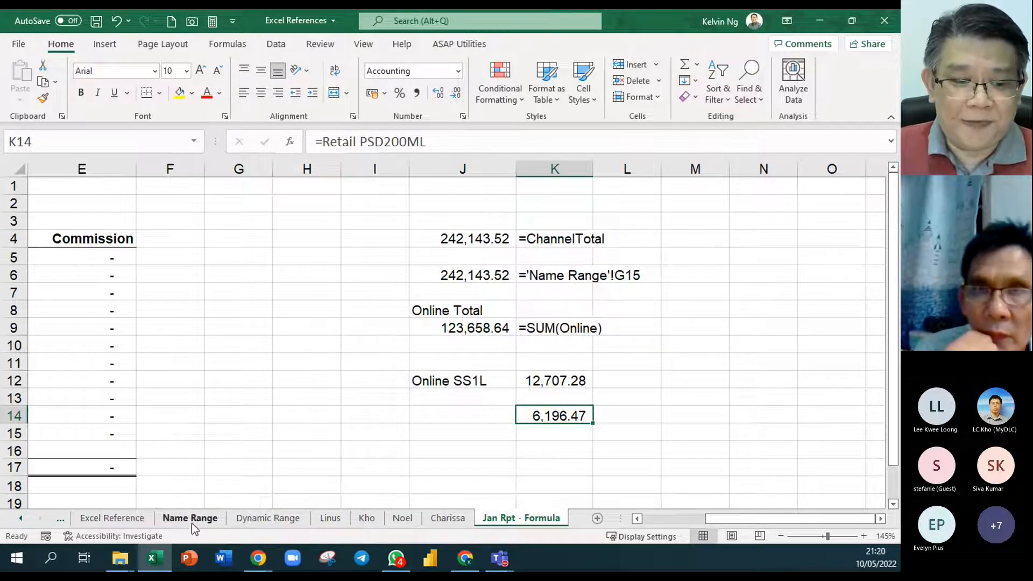
pyautogui.click(555, 463)
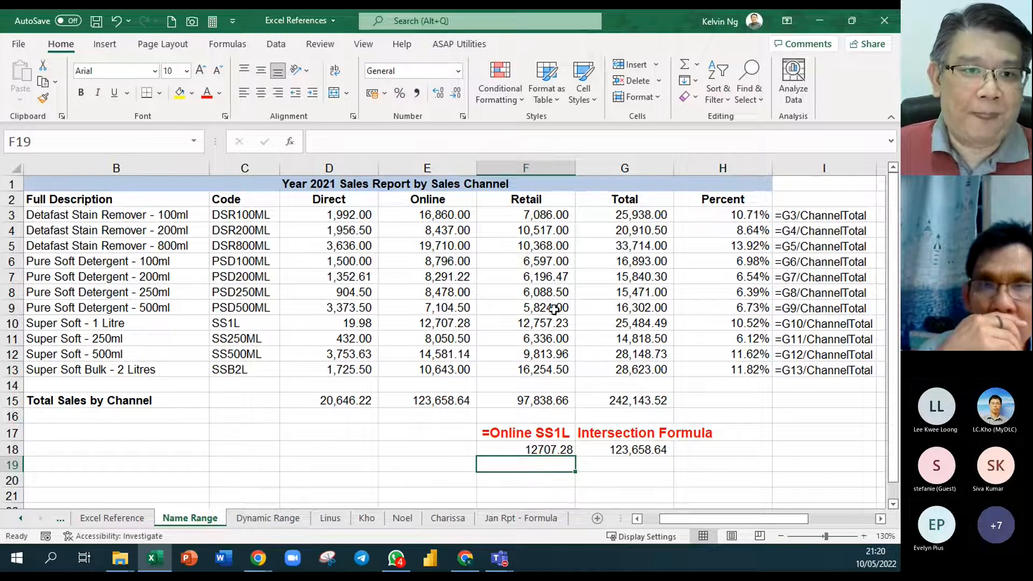
pyautogui.click(234, 46)
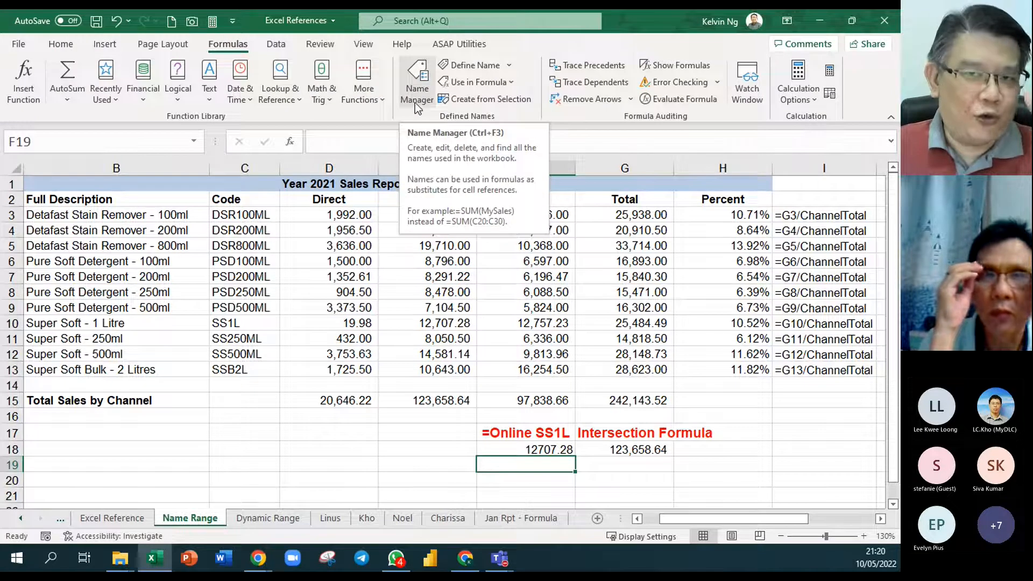
pyautogui.click(438, 429)
pyautogui.click(803, 444)
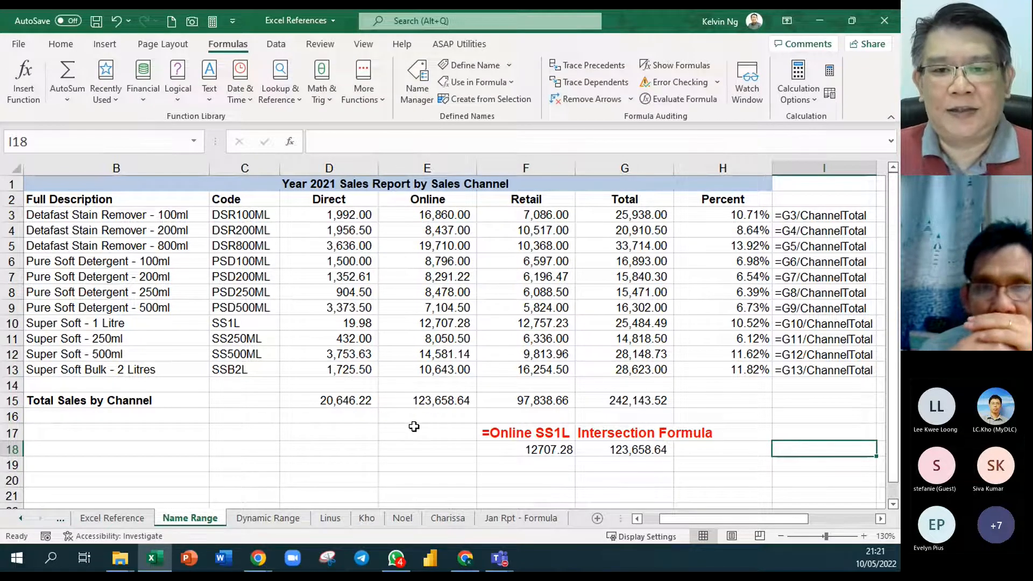
pyautogui.click(304, 462)
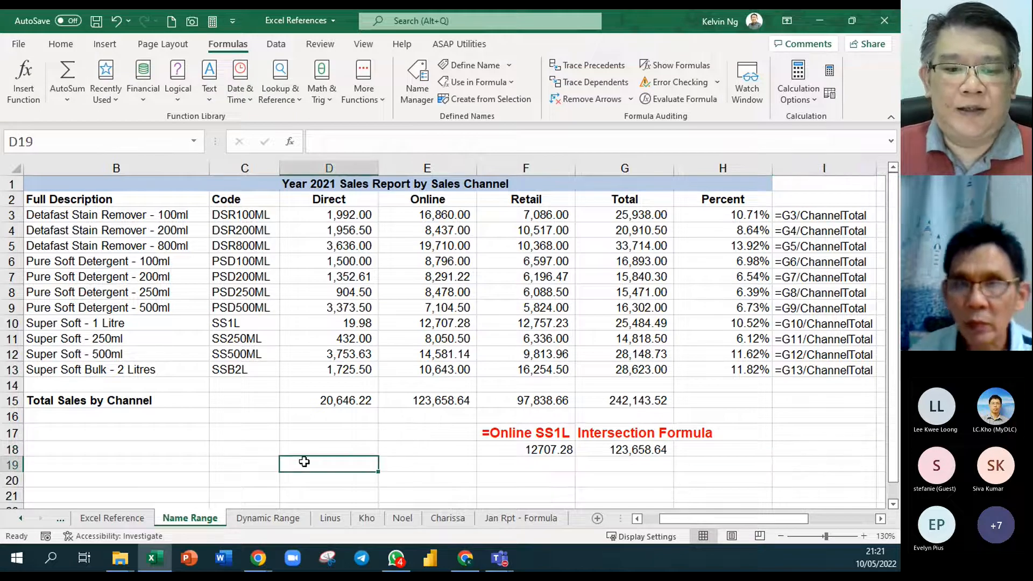
# - Open the Dynamic Range sheet, select its product data in A1:D6, and hide the sheet
pyautogui.click(270, 517)
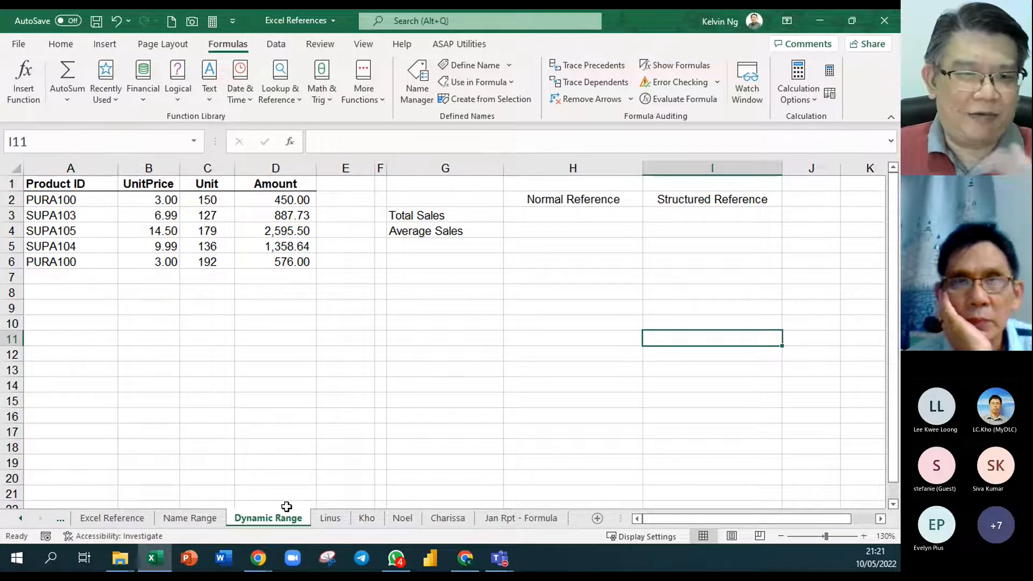
pyautogui.moveTo(61, 184); pyautogui.dragTo(275, 261)
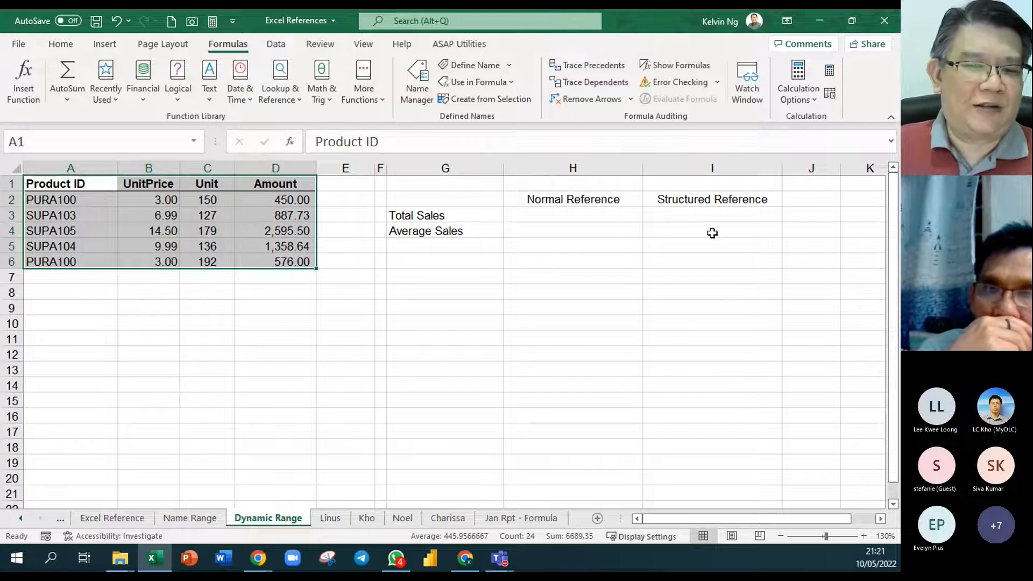
pyautogui.rightClick(269, 522)
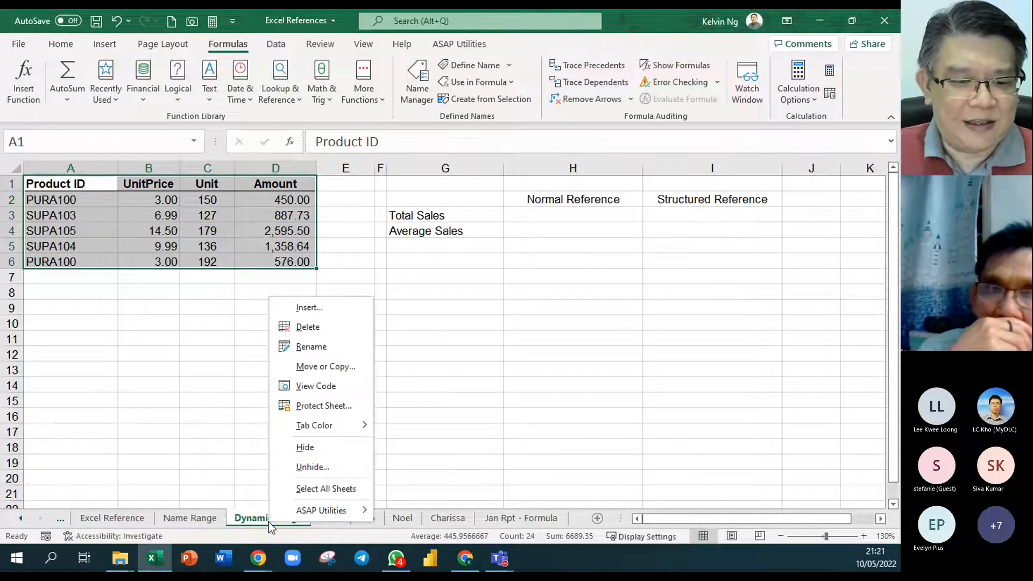
pyautogui.click(353, 447)
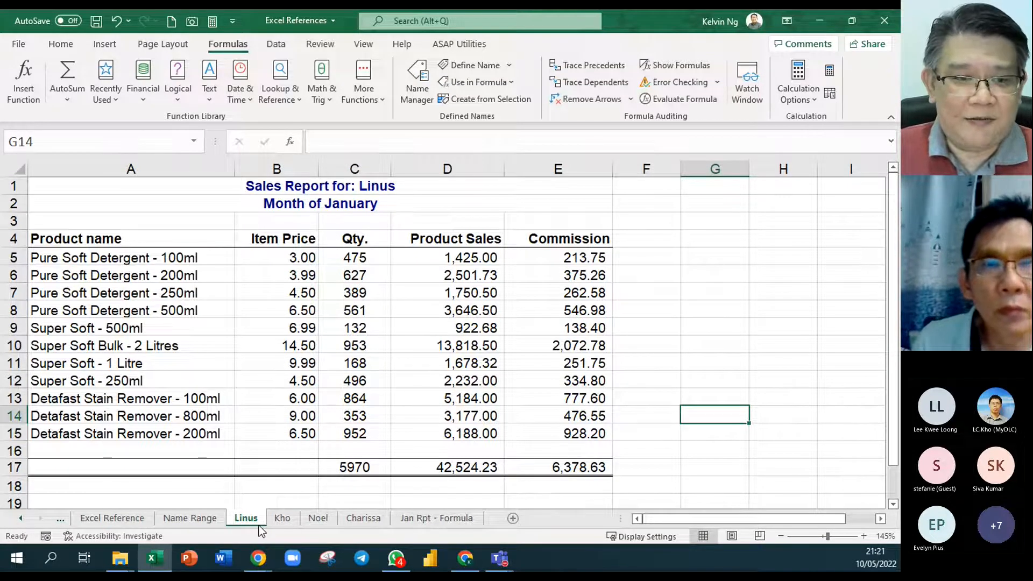
# - Examine the matching product layout on the four salespeople's January sheets, then the empty Qty. column on the Jan Rpt - Formula sheet
pyautogui.moveTo(205, 258); pyautogui.dragTo(190, 444)
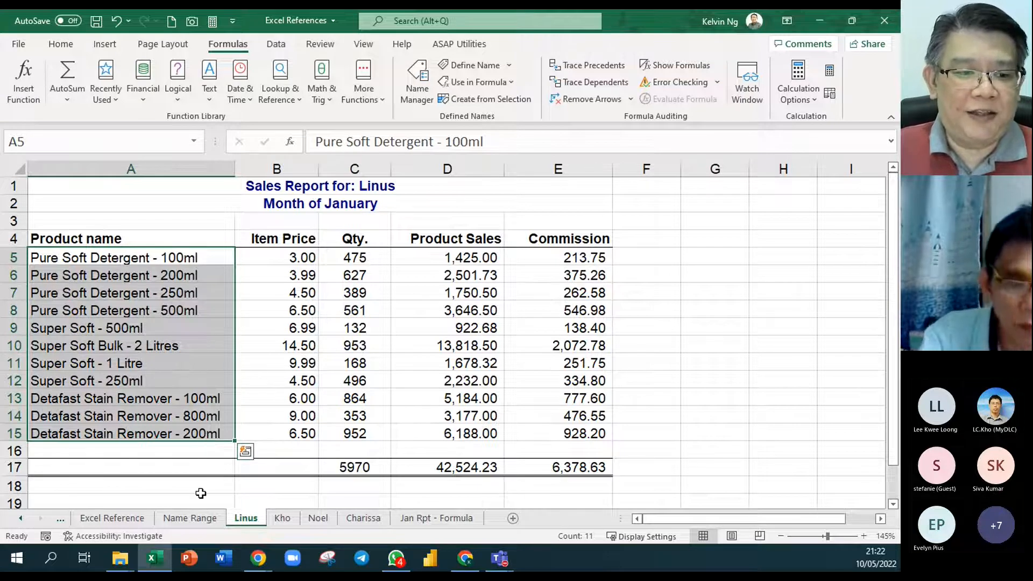
pyautogui.click(380, 257)
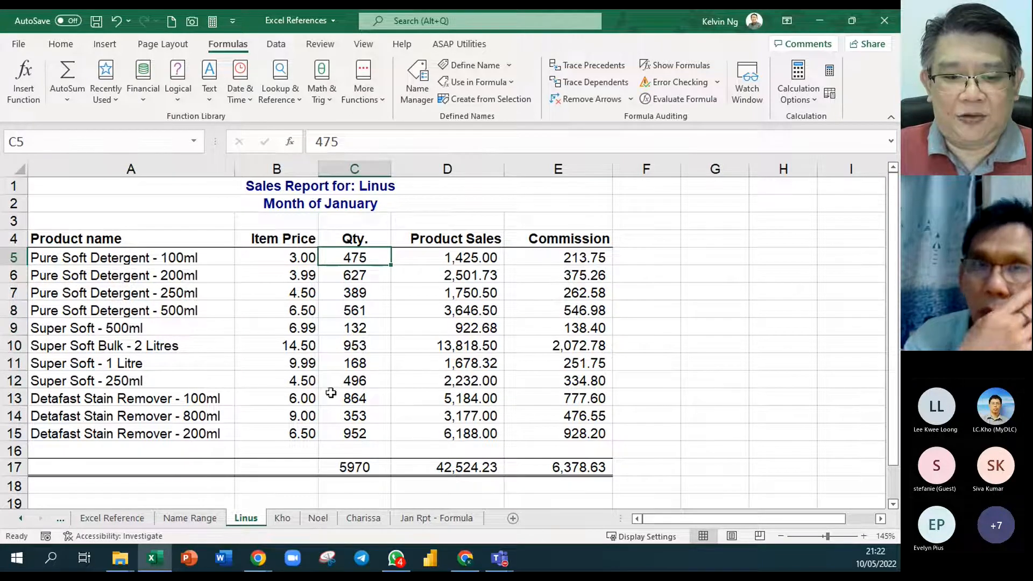
pyautogui.click(285, 518)
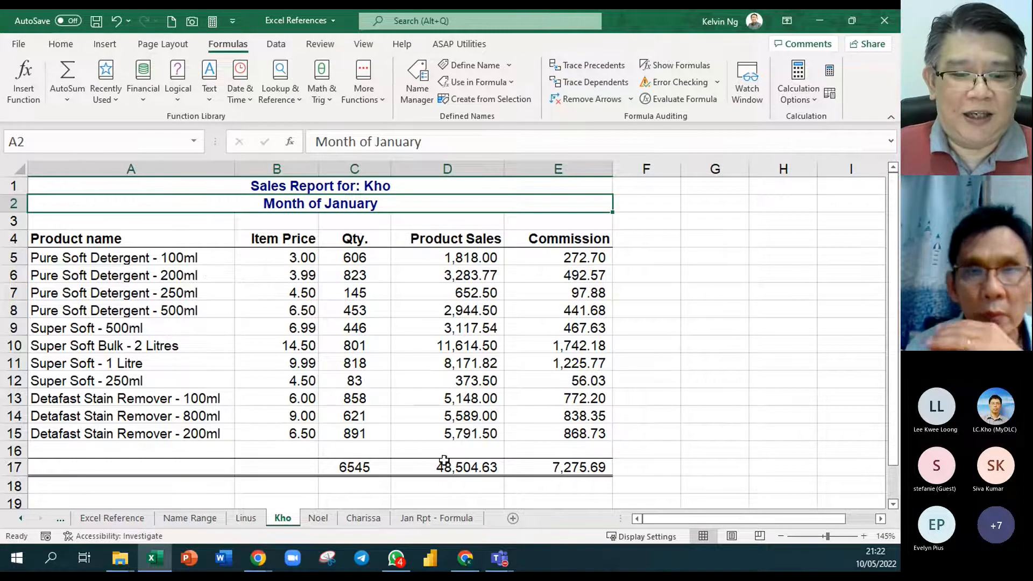
pyautogui.click(319, 519)
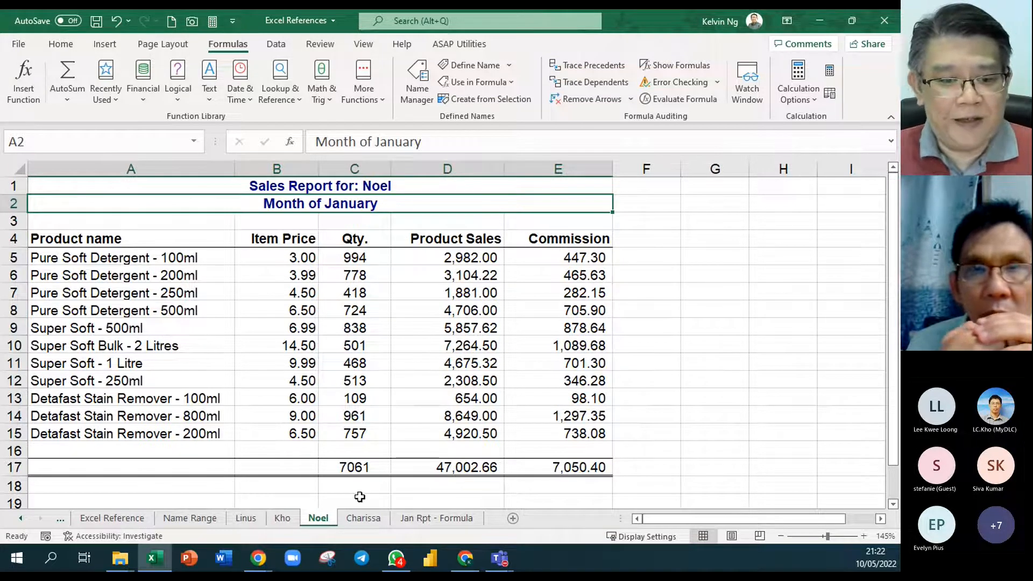
pyautogui.click(372, 517)
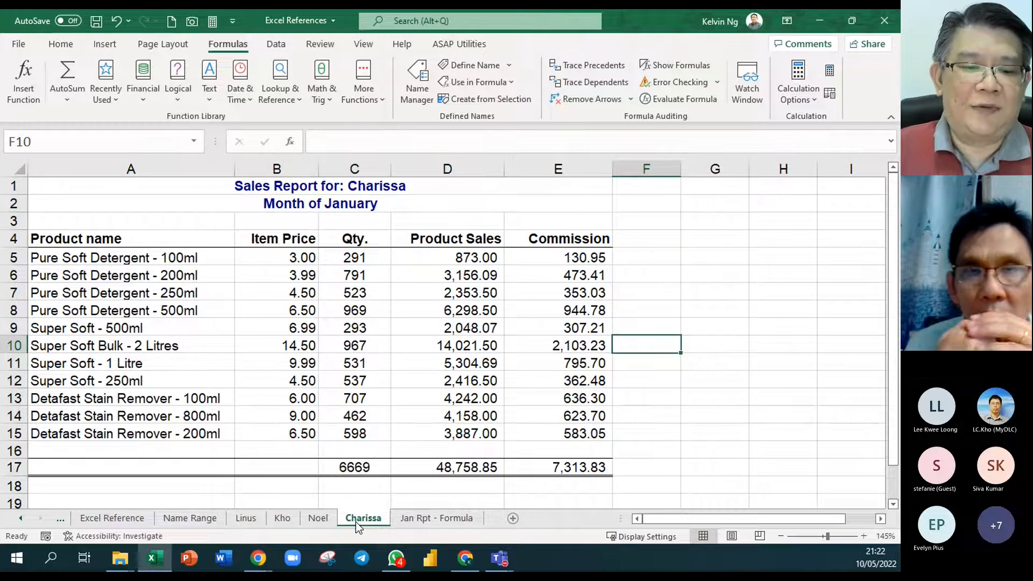
pyautogui.click(440, 515)
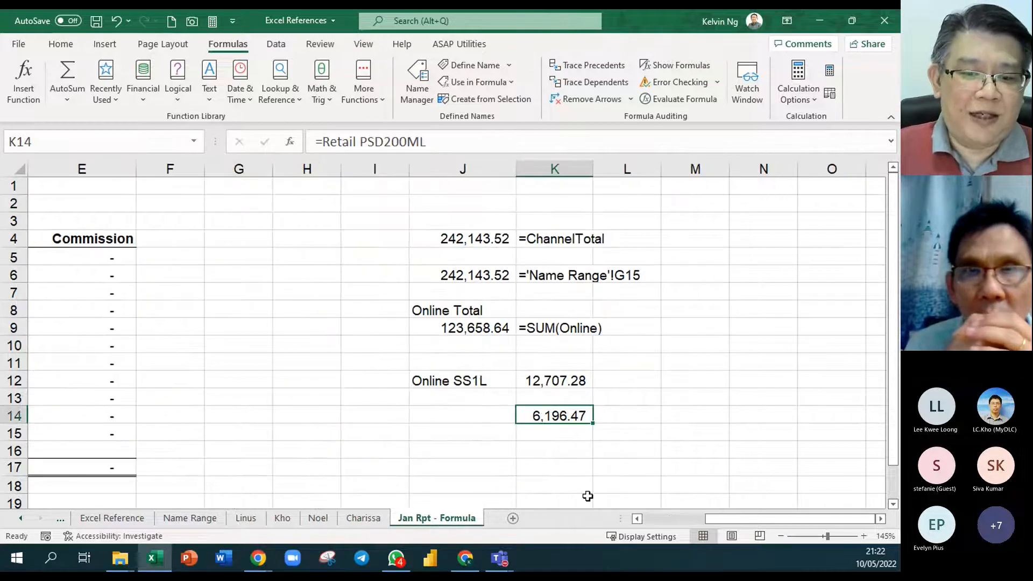
pyautogui.moveTo(715, 518); pyautogui.dragTo(670, 520)
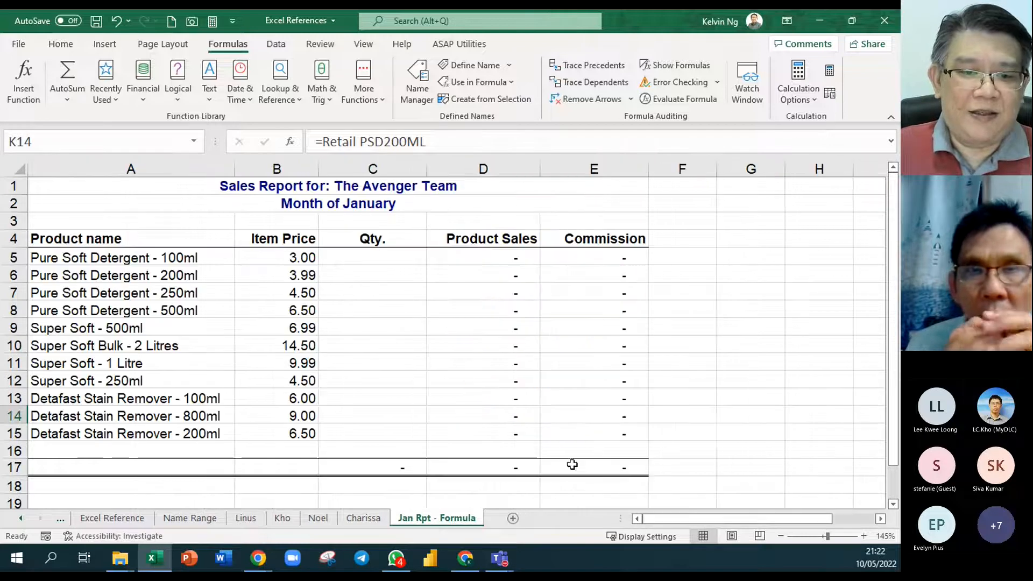
pyautogui.click(397, 257)
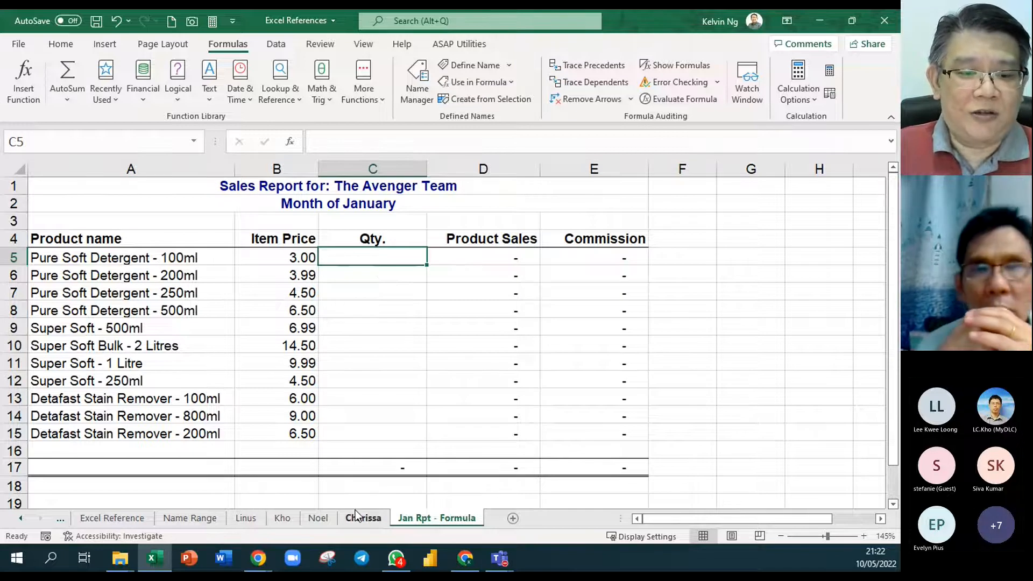
# - Compare the Pure Soft Detergent - 100ml quantity position in C5 across the four salespeople's sheets and the team report
pyautogui.click(248, 519)
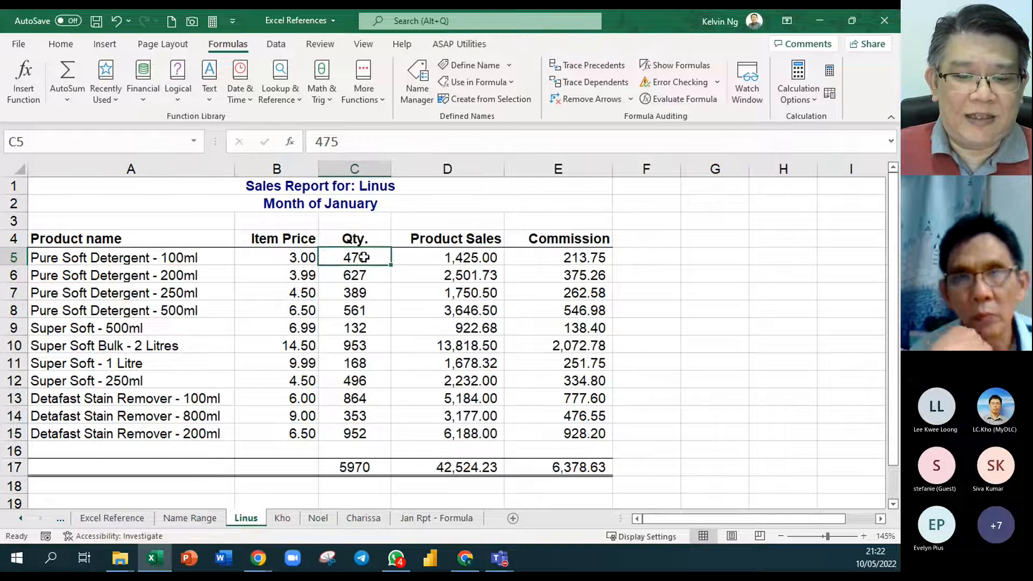
pyautogui.click(437, 518)
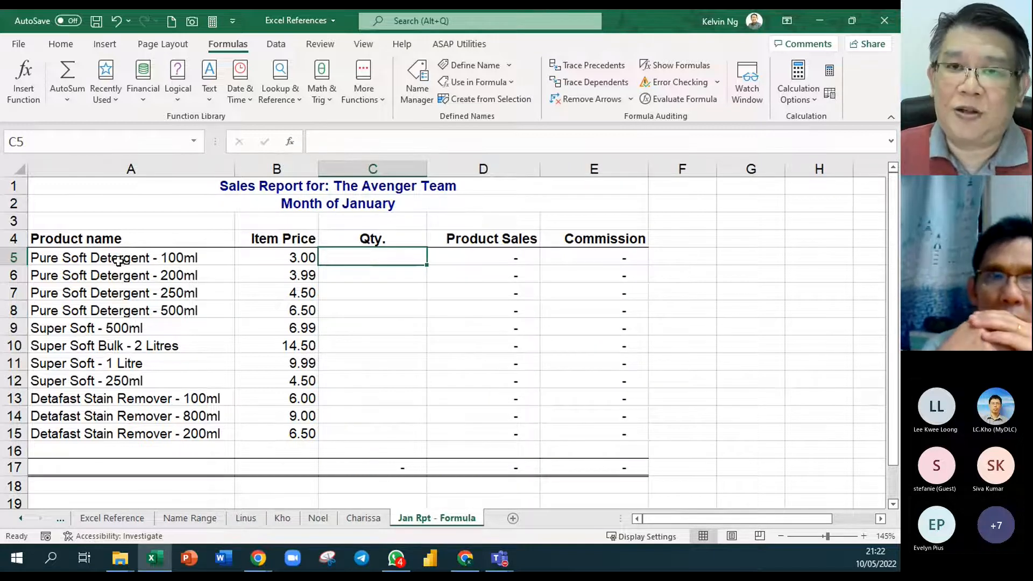
pyautogui.click(246, 519)
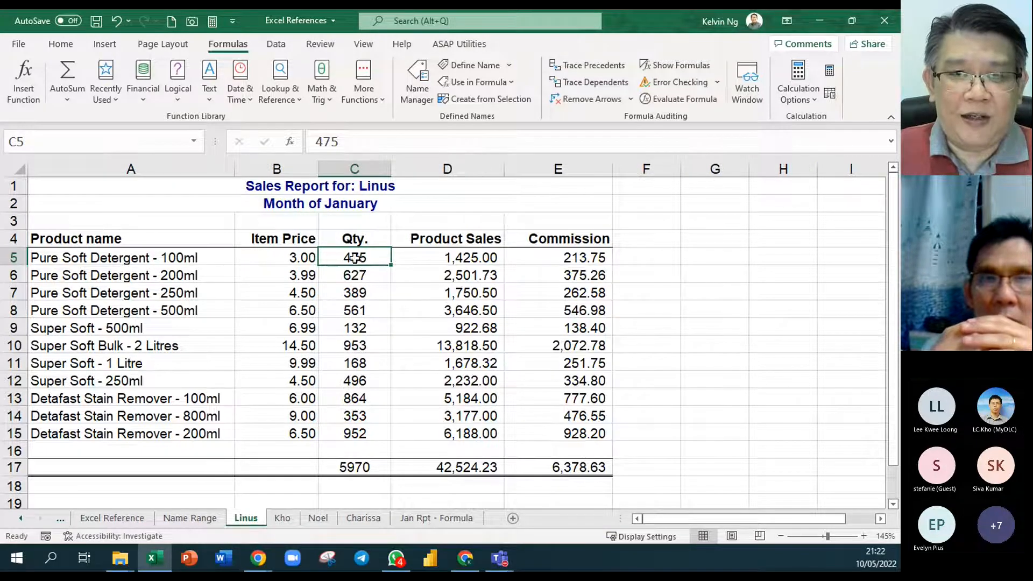
pyautogui.click(289, 519)
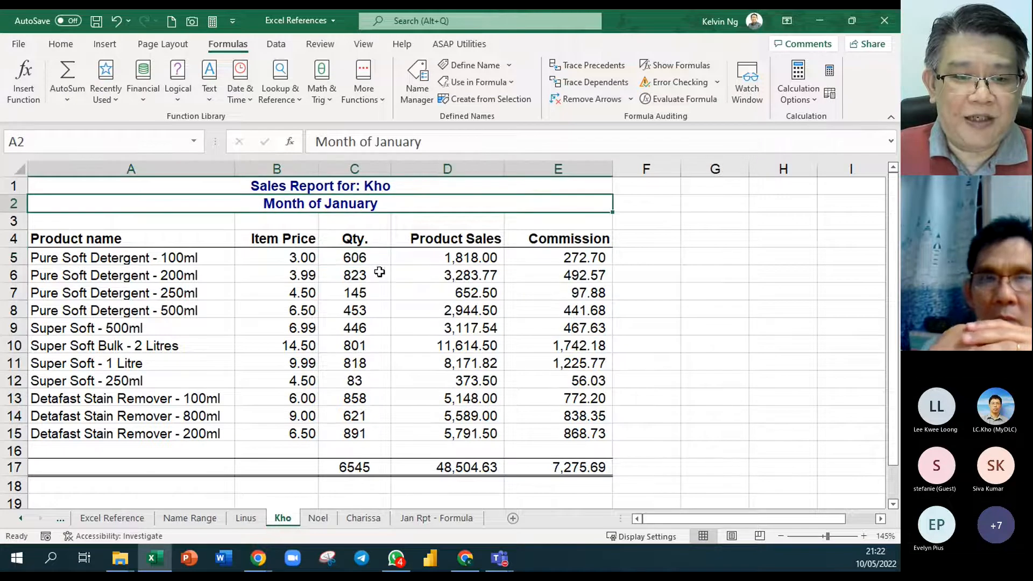
pyautogui.click(329, 520)
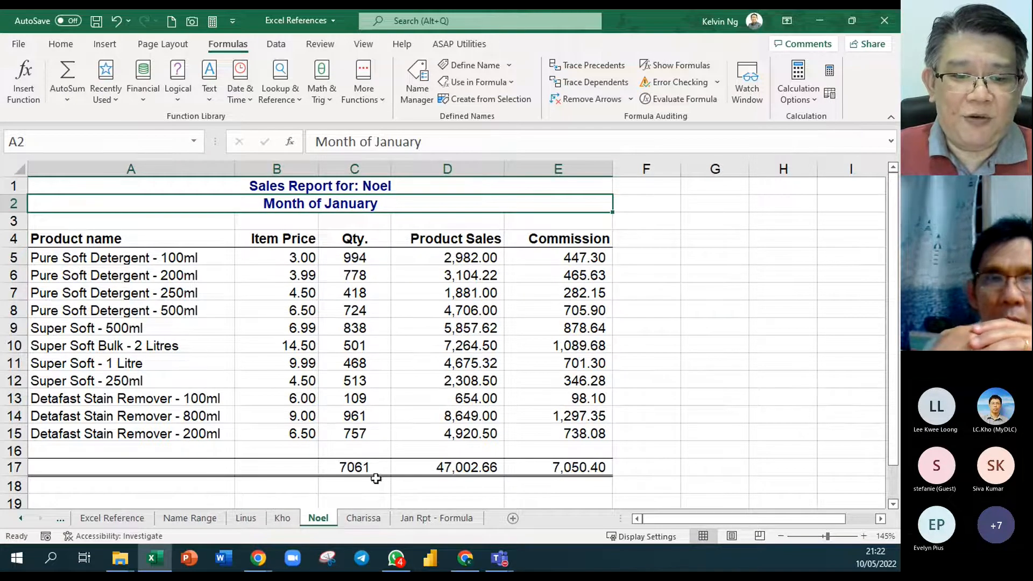
pyautogui.click(363, 519)
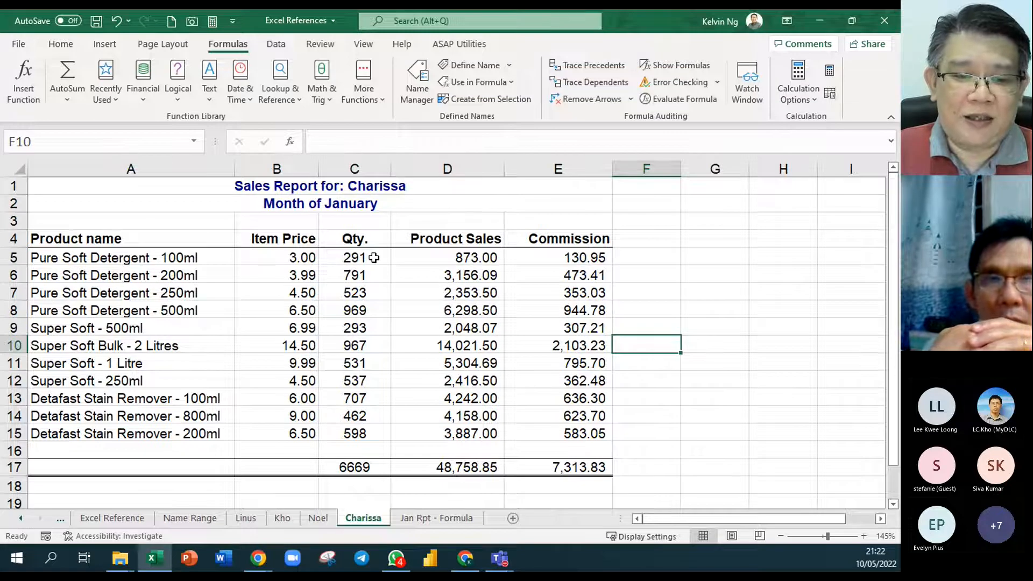
# - In C5 of Jan Rpt - Formula, start a formula adding C5 from the first two salespeople's sheets
pyautogui.click(438, 518)
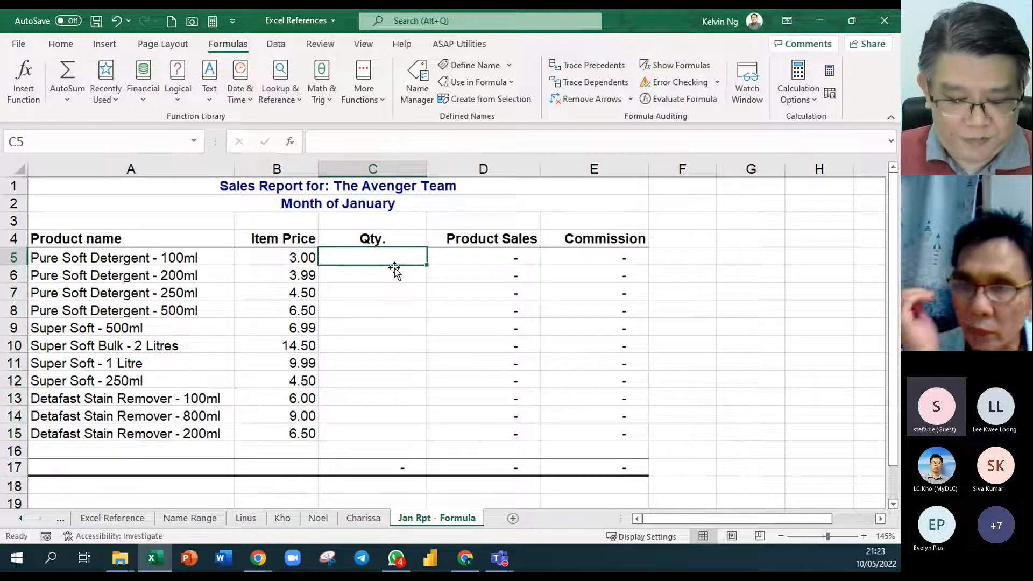
pyautogui.write('=')
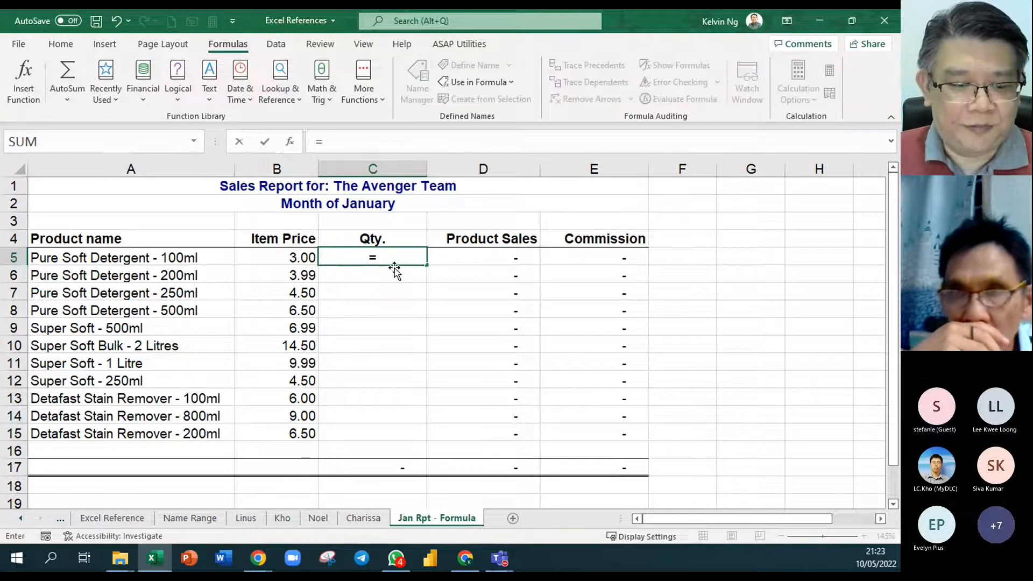
pyautogui.click(245, 519)
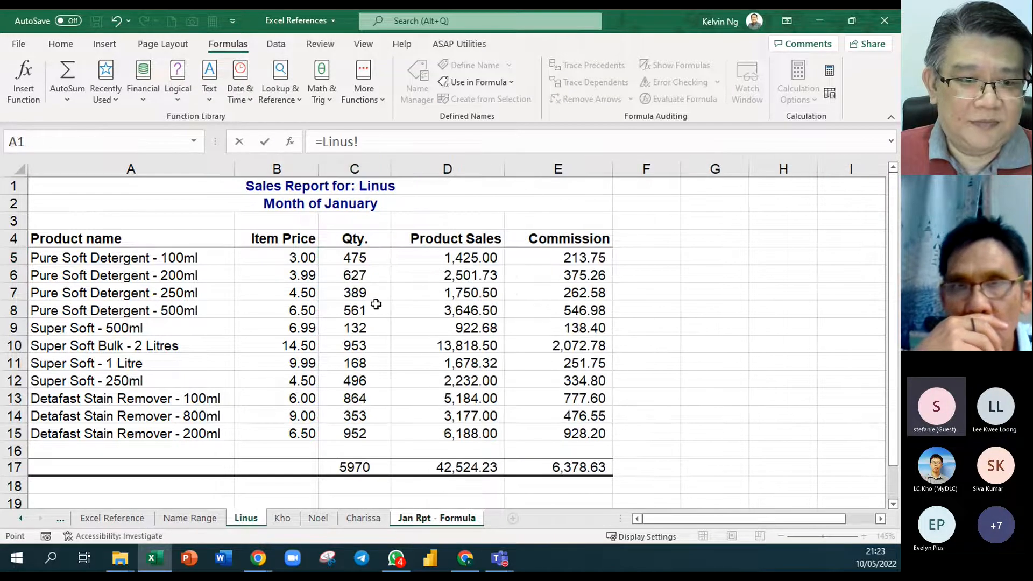
pyautogui.click(374, 263)
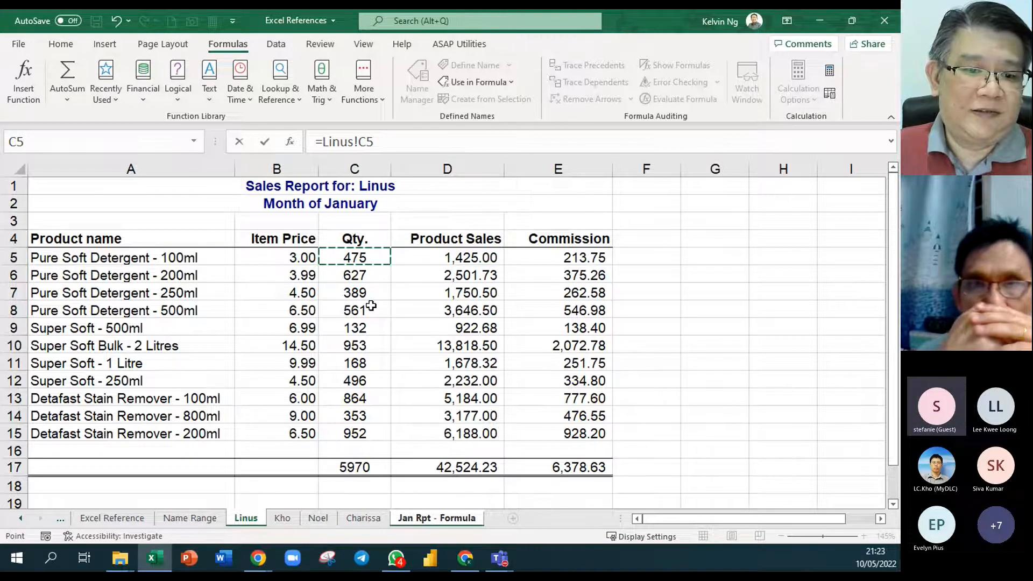
pyautogui.write('+')
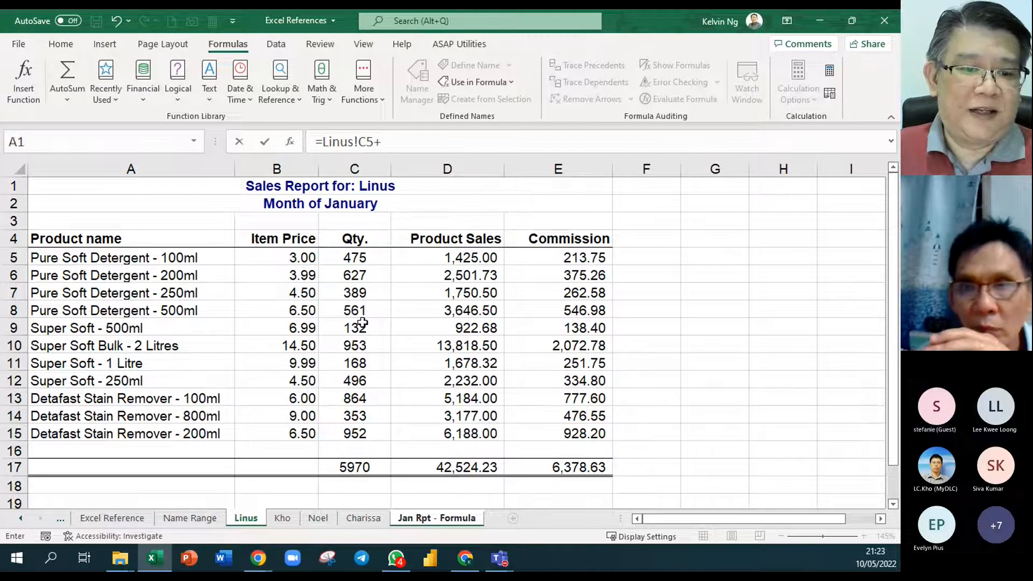
pyautogui.click(285, 518)
pyautogui.click(357, 258)
pyautogui.write('+')
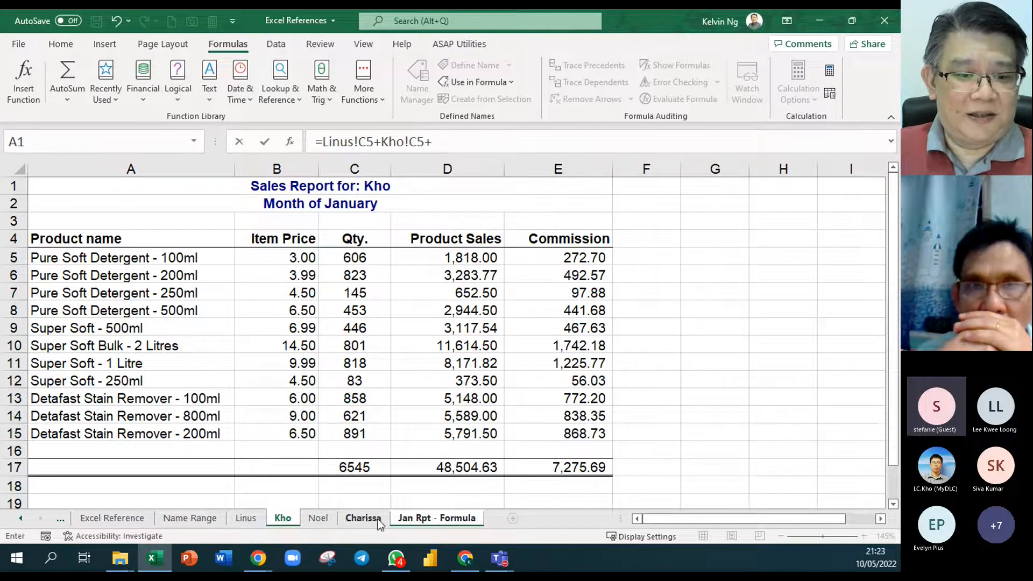
# - Extend the sum with C5 from the third and fourth salespeople's sheets and enter the formula
pyautogui.click(329, 522)
pyautogui.click(355, 258)
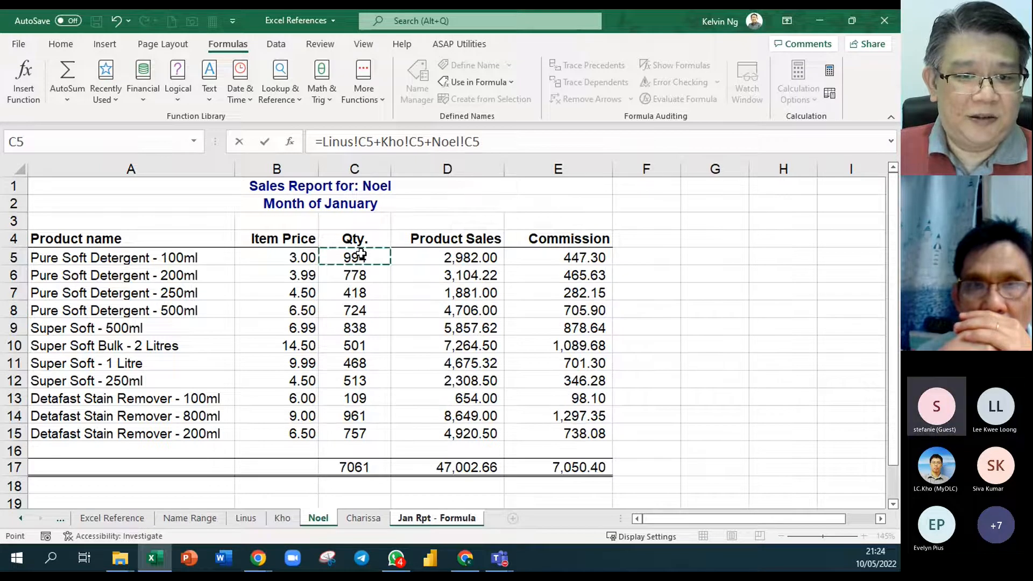
pyautogui.write('+')
pyautogui.click(361, 521)
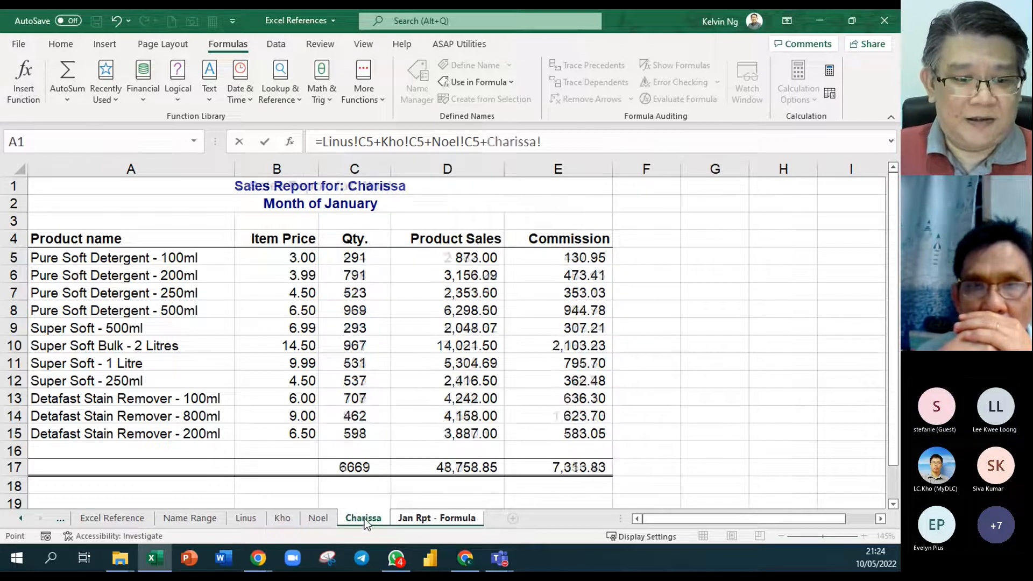
pyautogui.click(371, 261)
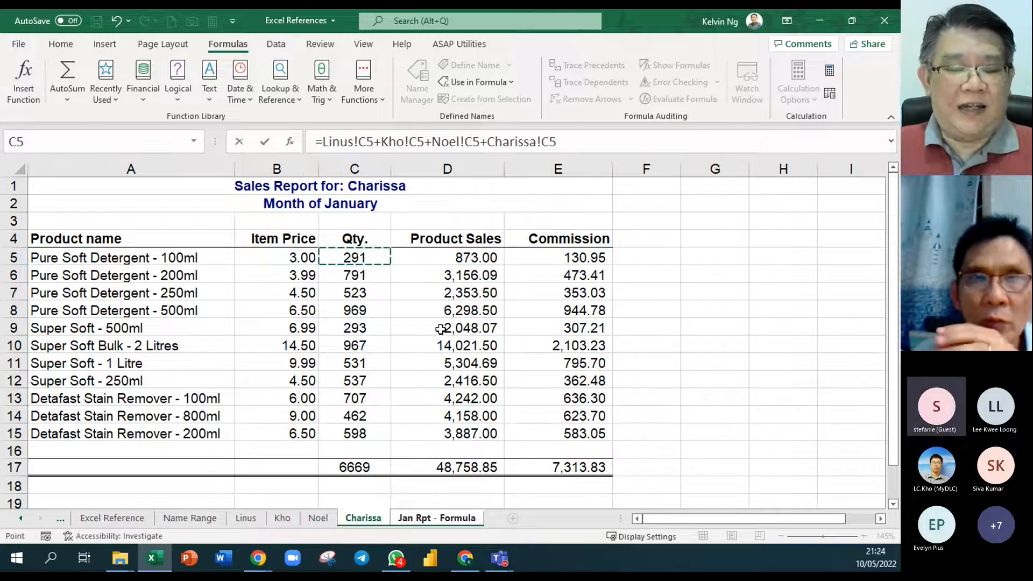
pyautogui.press('Return')
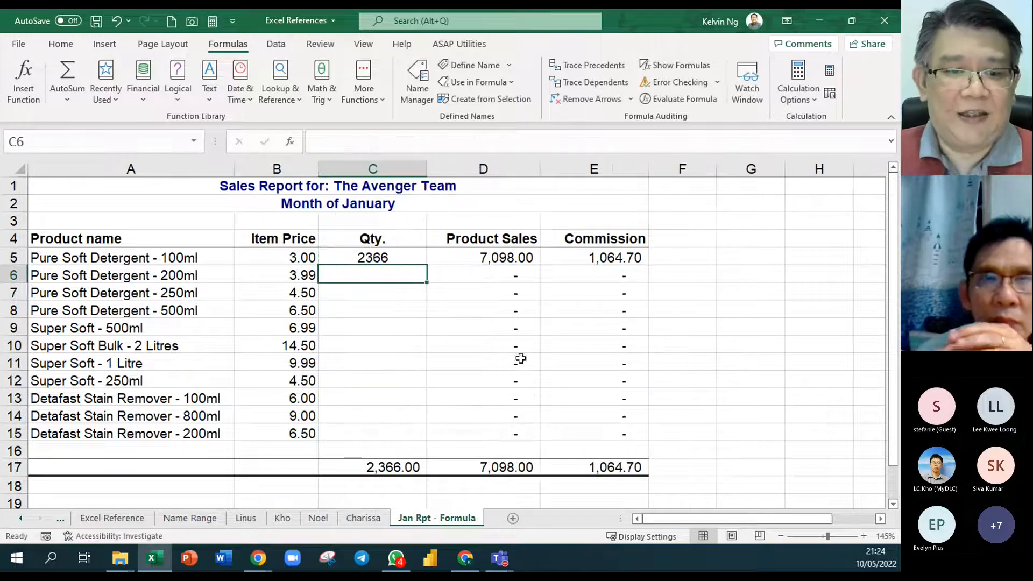
# - Note 2366 in C3 above the Qty. heading, and clear the cross-sheet addition formula from C5
pyautogui.click(398, 222)
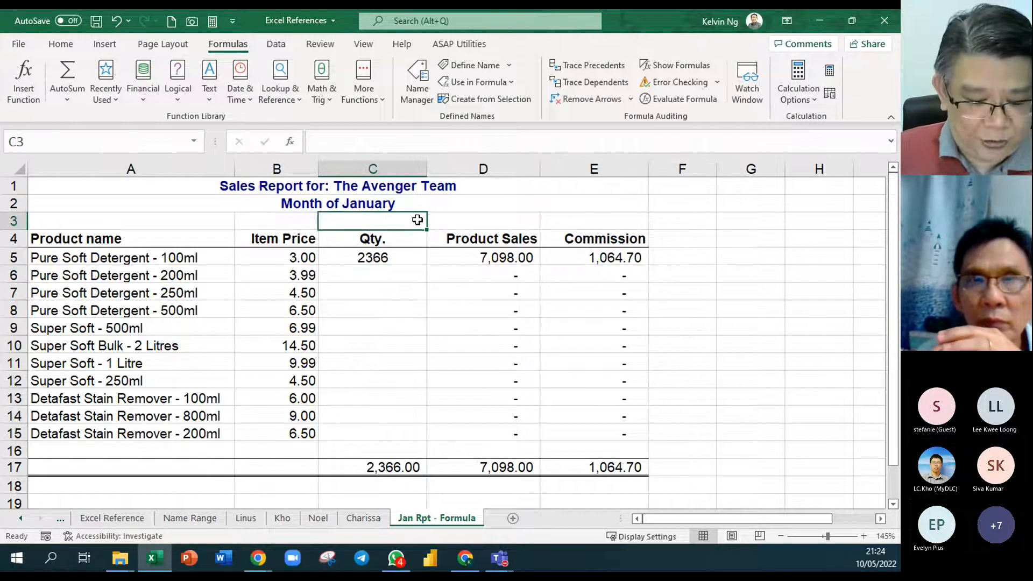
pyautogui.write('2366')
pyautogui.press('Return')
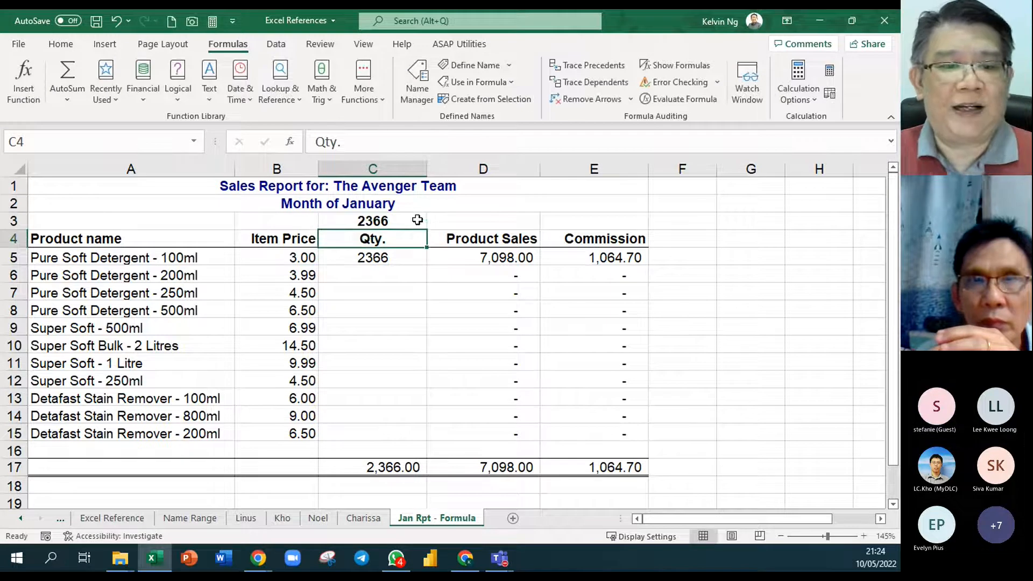
pyautogui.click(388, 259)
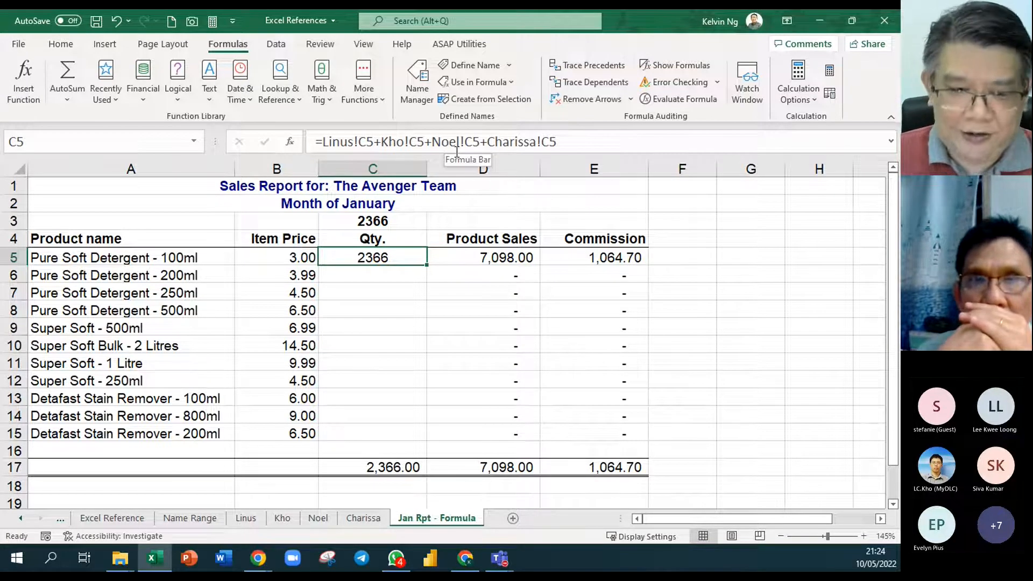
pyautogui.press('Delete')
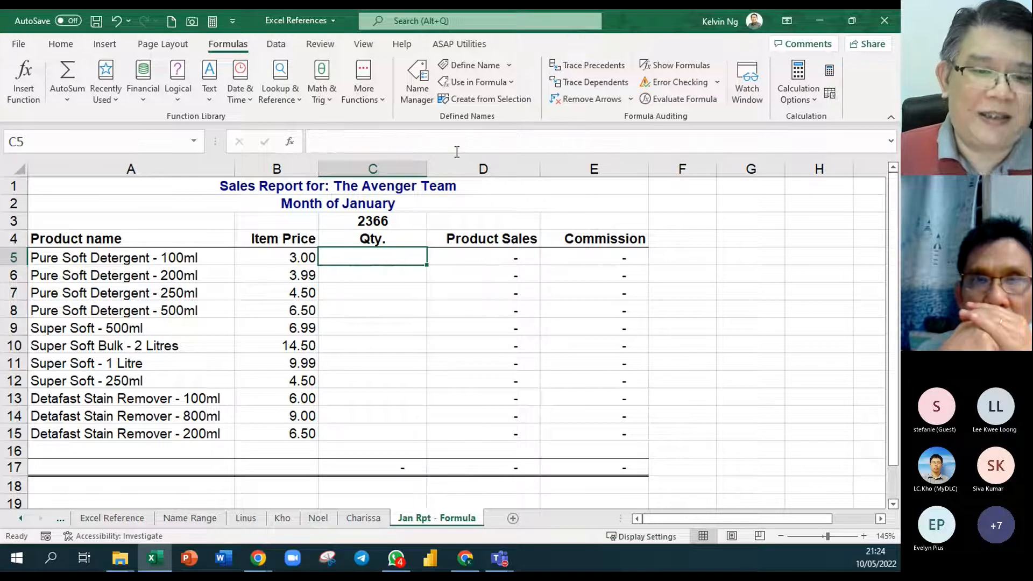
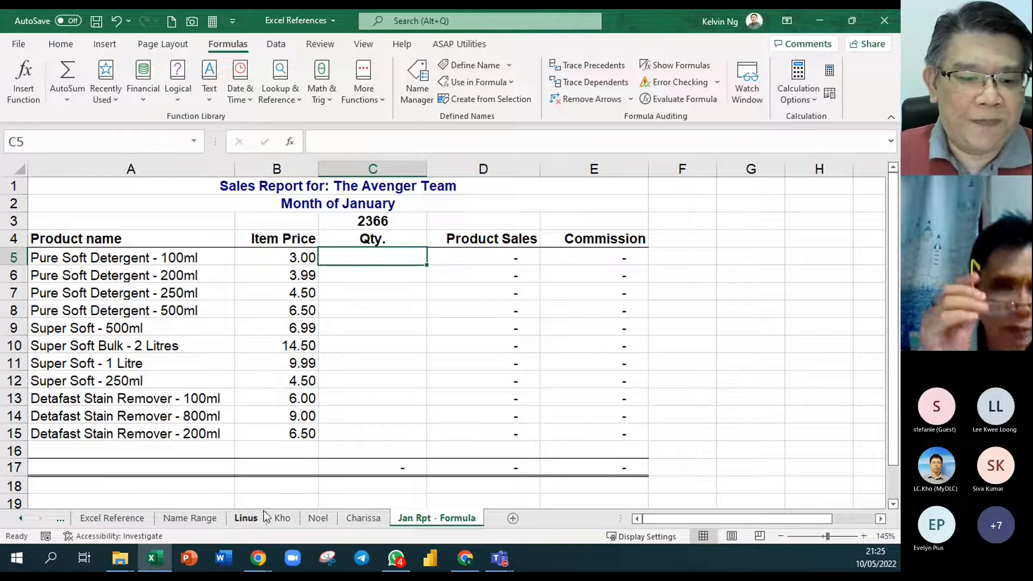
# - Review the product order in A5:A15 and the quantities in C5:C15 on the first salesperson's sheet
pyautogui.click(246, 518)
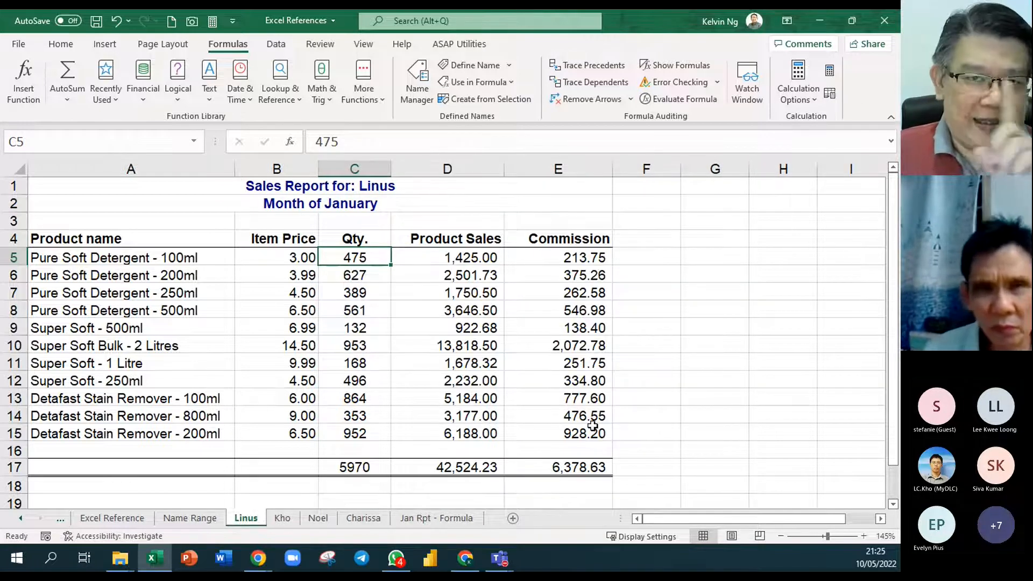
pyautogui.moveTo(180, 259); pyautogui.dragTo(185, 428)
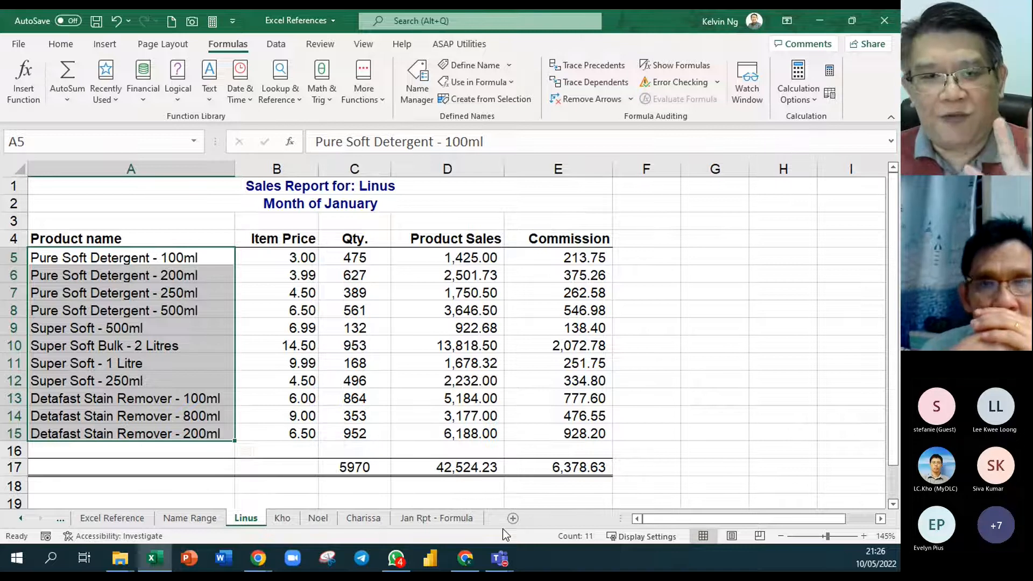
pyautogui.click(465, 362)
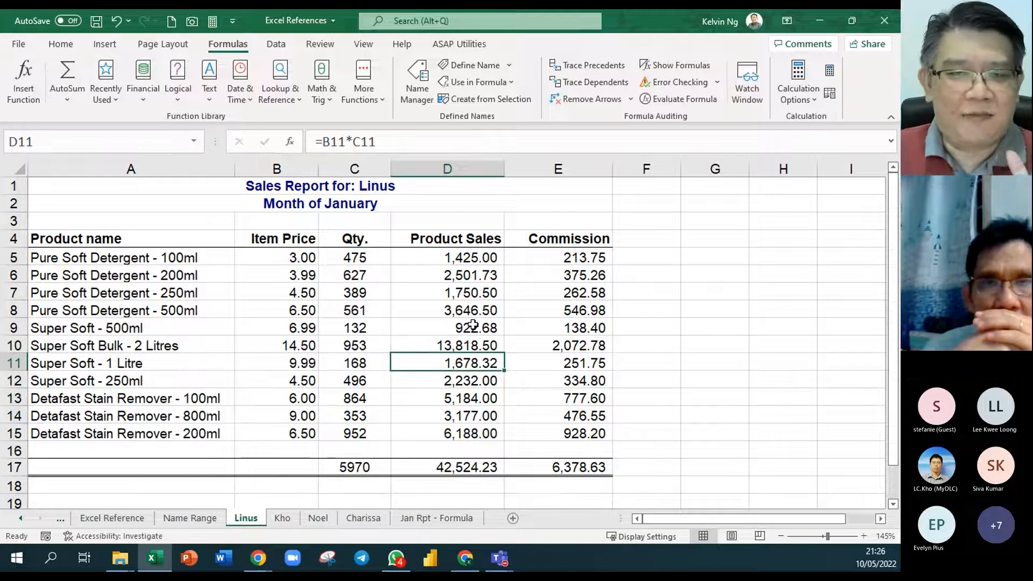
pyautogui.moveTo(378, 260); pyautogui.dragTo(375, 427)
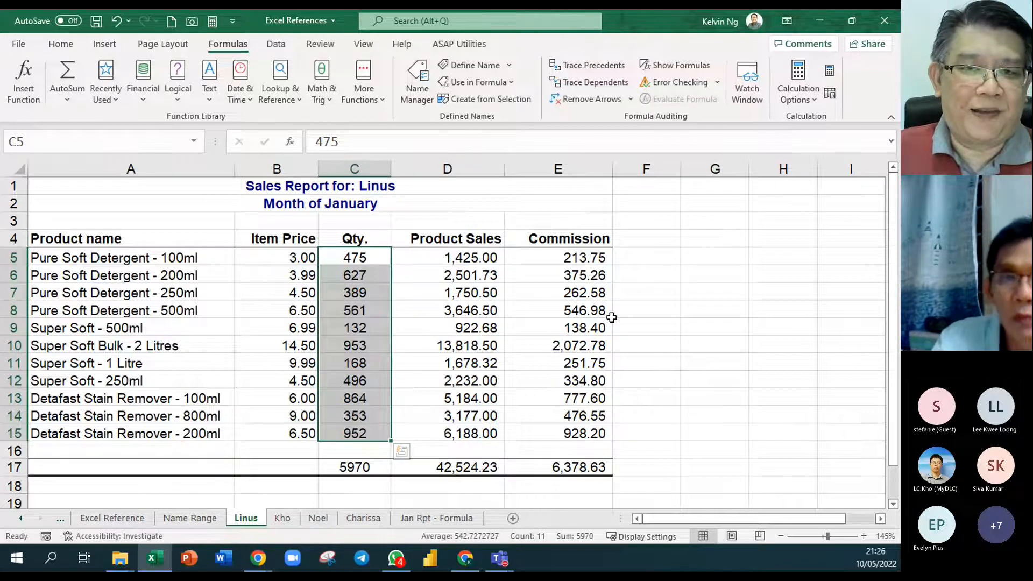
pyautogui.click(412, 309)
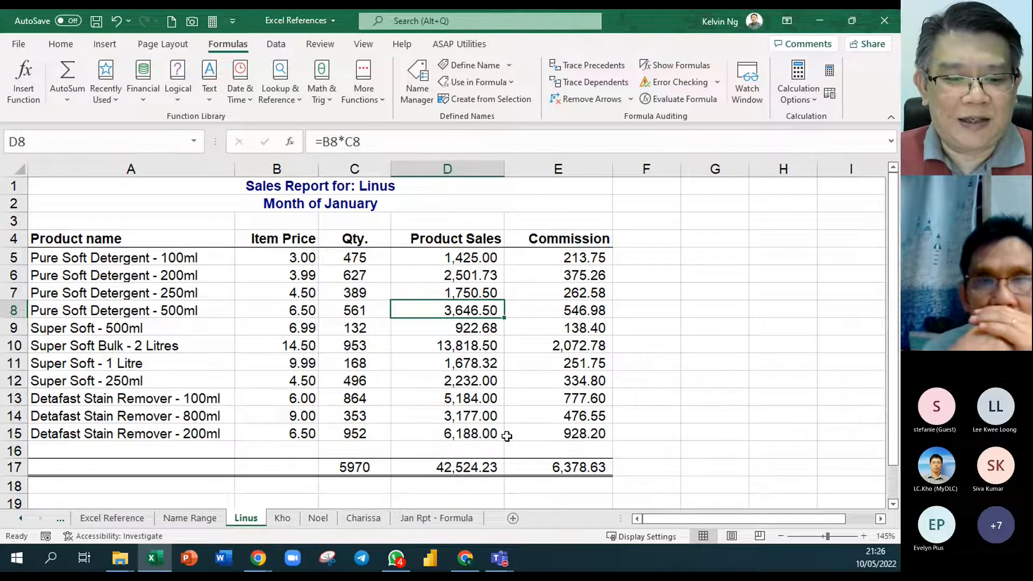
# - In C5 of Jan Rpt - Formula, start a SUM formula spanning C5 from the first through the fourth salesperson's sheets
pyautogui.click(456, 519)
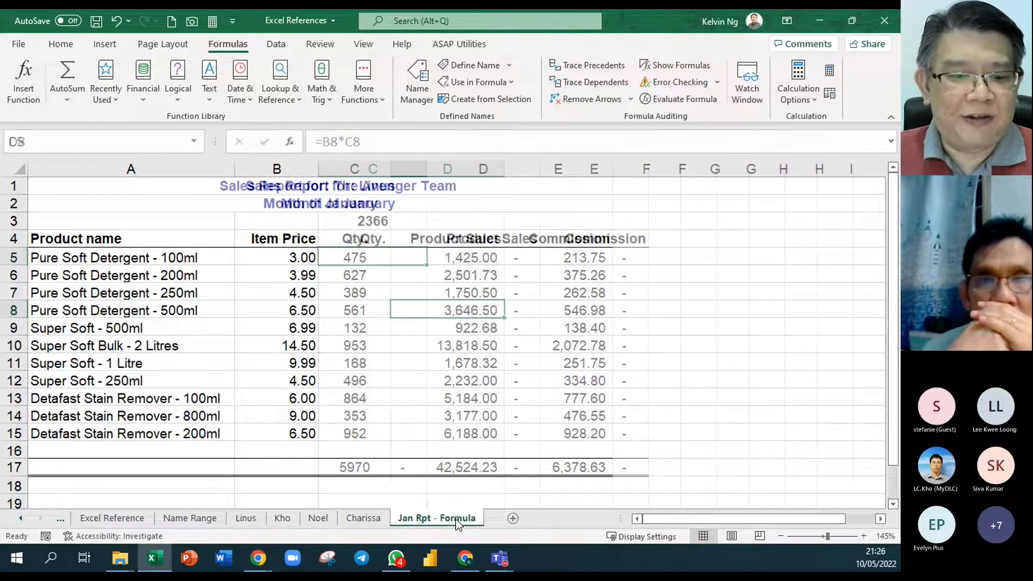
pyautogui.write('=sum(')
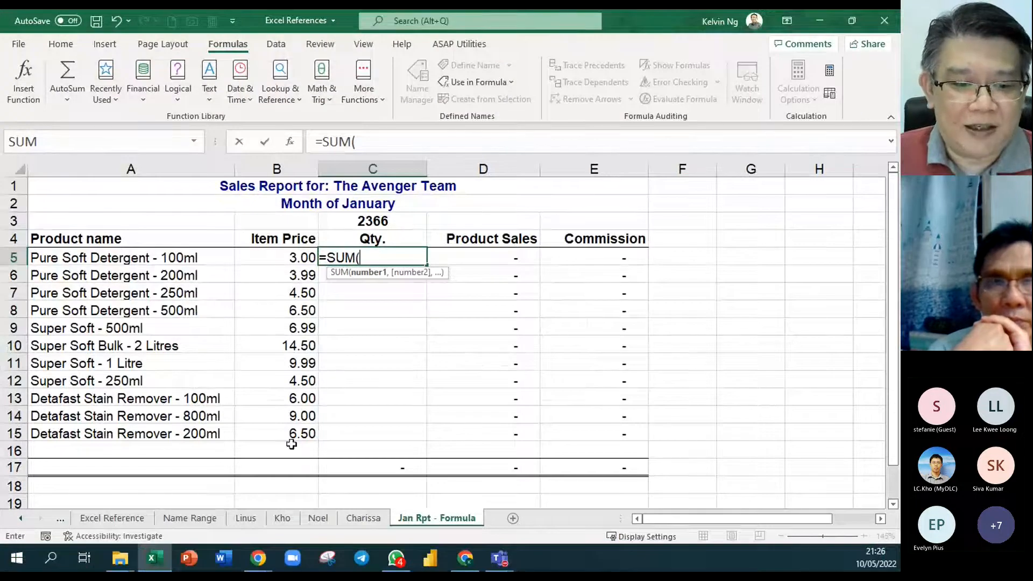
pyautogui.click(245, 518)
pyautogui.click(379, 261)
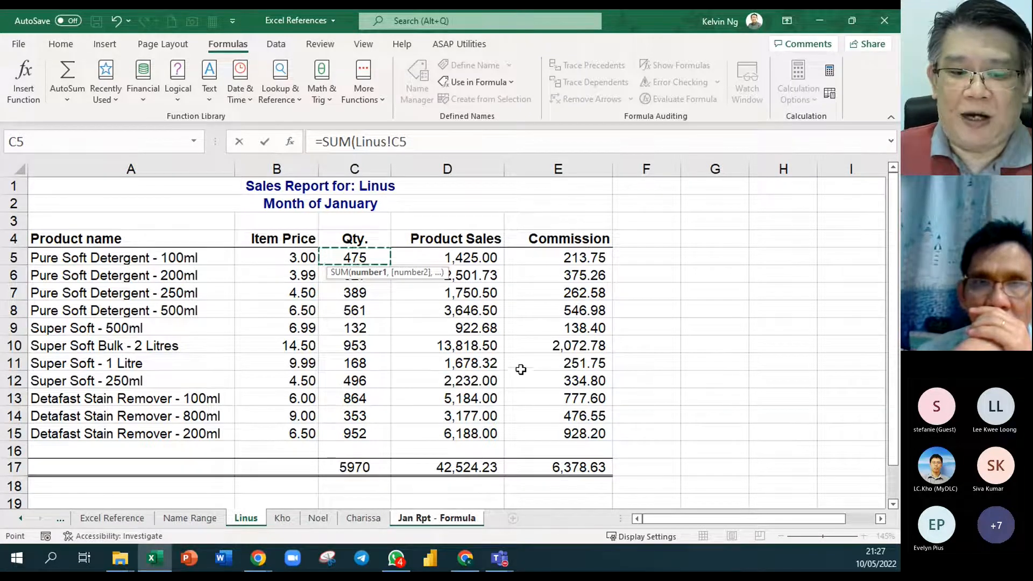
pyautogui.keyDown('shift'); pyautogui.click(370, 519); pyautogui.keyUp('shift')
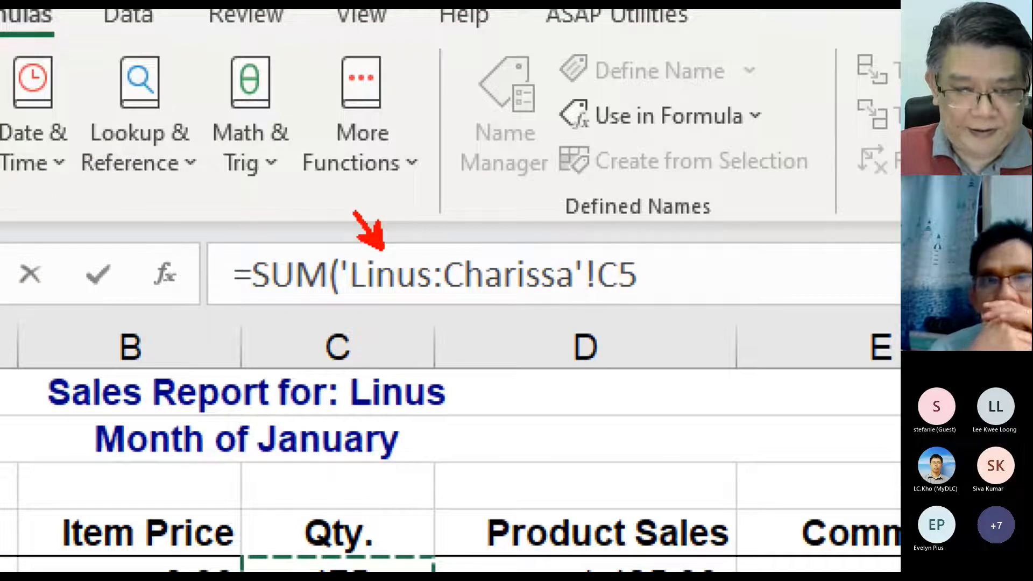
# - Annotate the zoomed SUM reference, labelling its first sheet name Start and pointing an arrow labelled End at the last one
pyautogui.write('Satr')
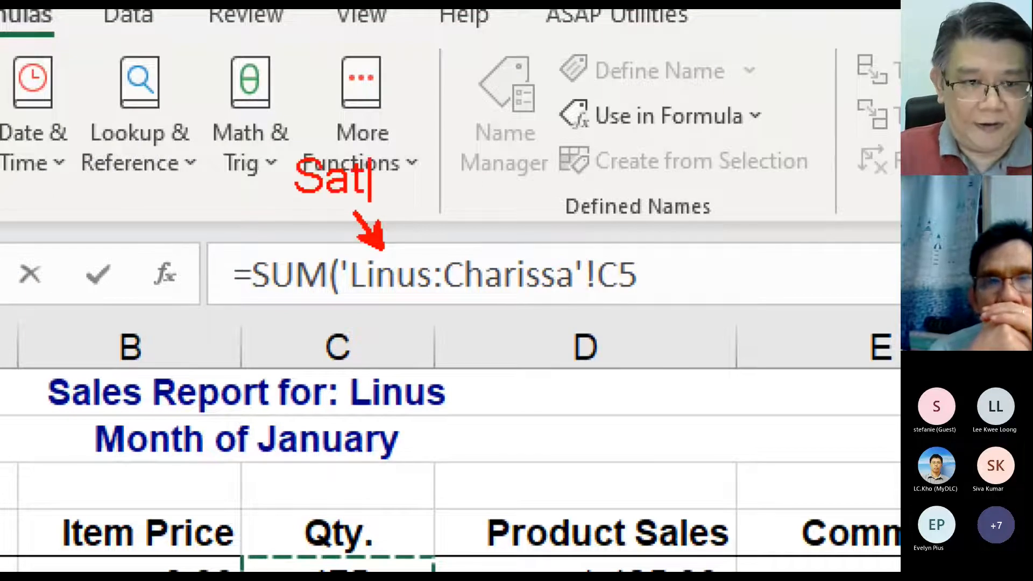
pyautogui.press('BackSpace')
pyautogui.press('BackSpace')
pyautogui.press('BackSpace')
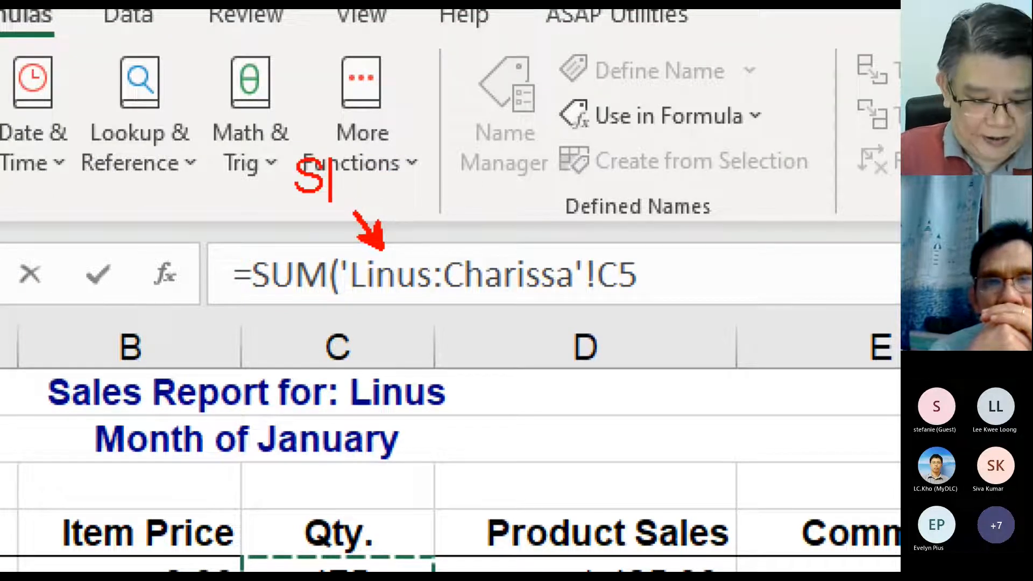
pyautogui.write('tart')
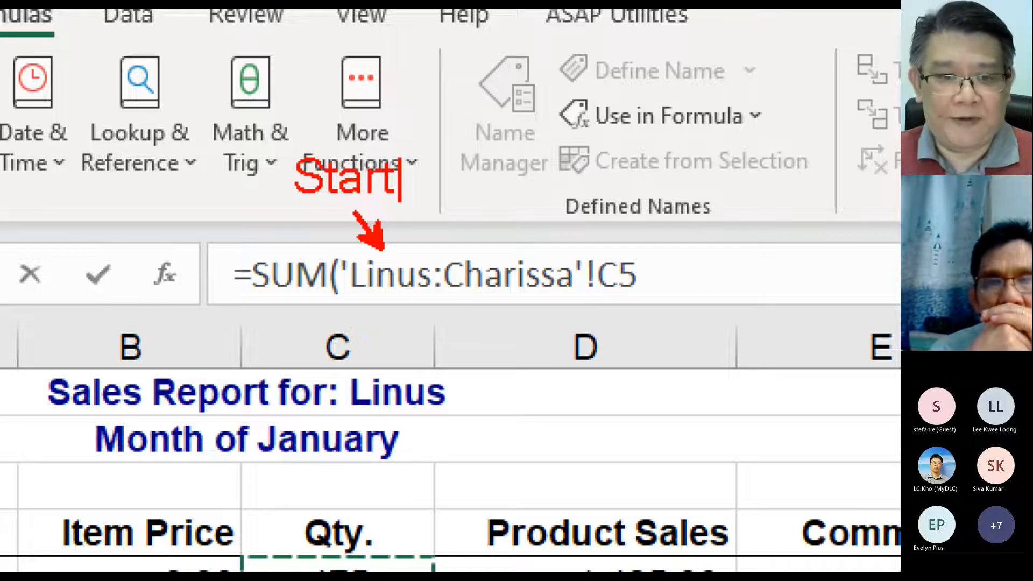
pyautogui.press('Escape')
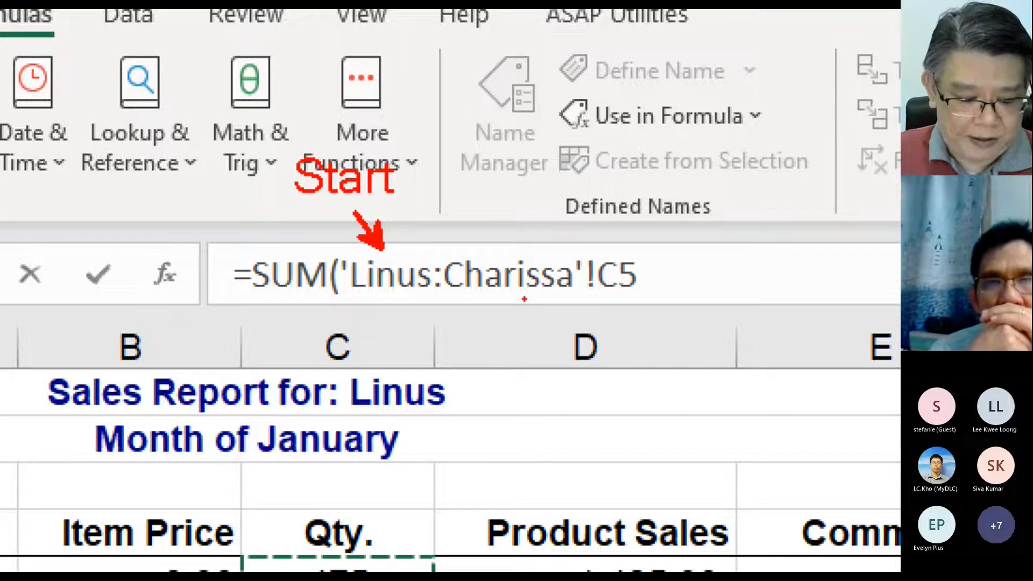
pyautogui.moveTo(524, 299); pyautogui.dragTo(524, 391)
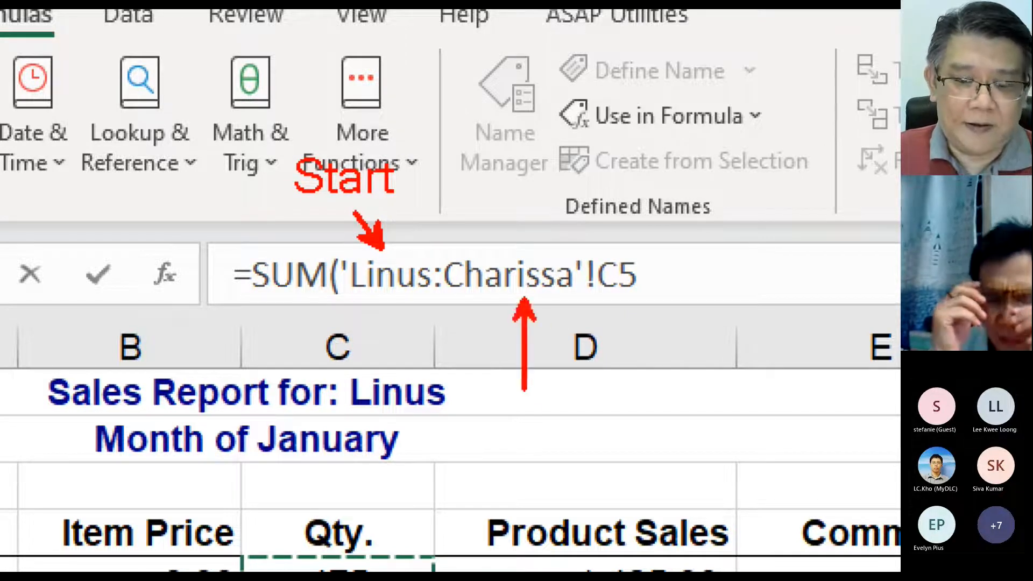
pyautogui.write('t')
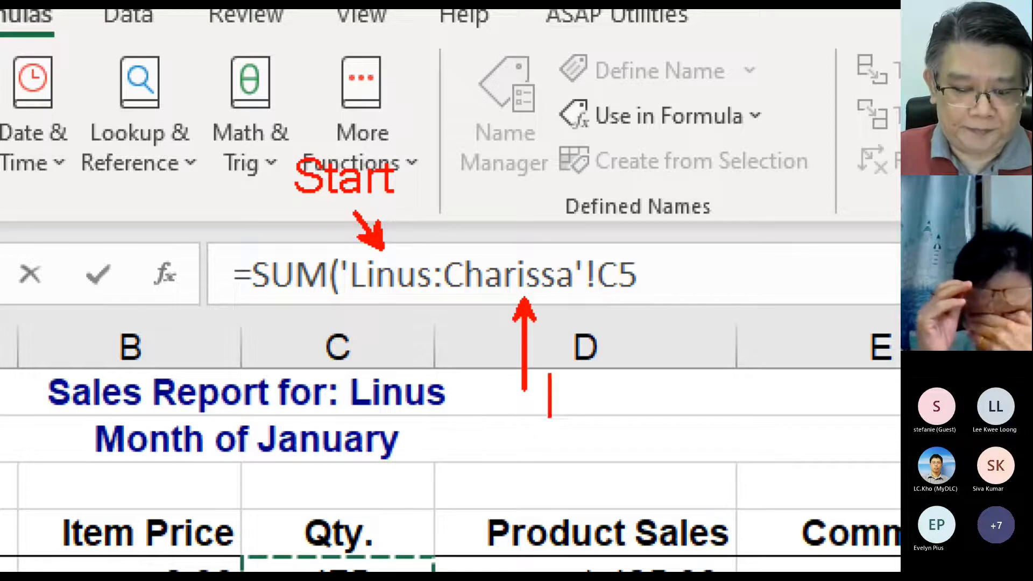
pyautogui.write('End')
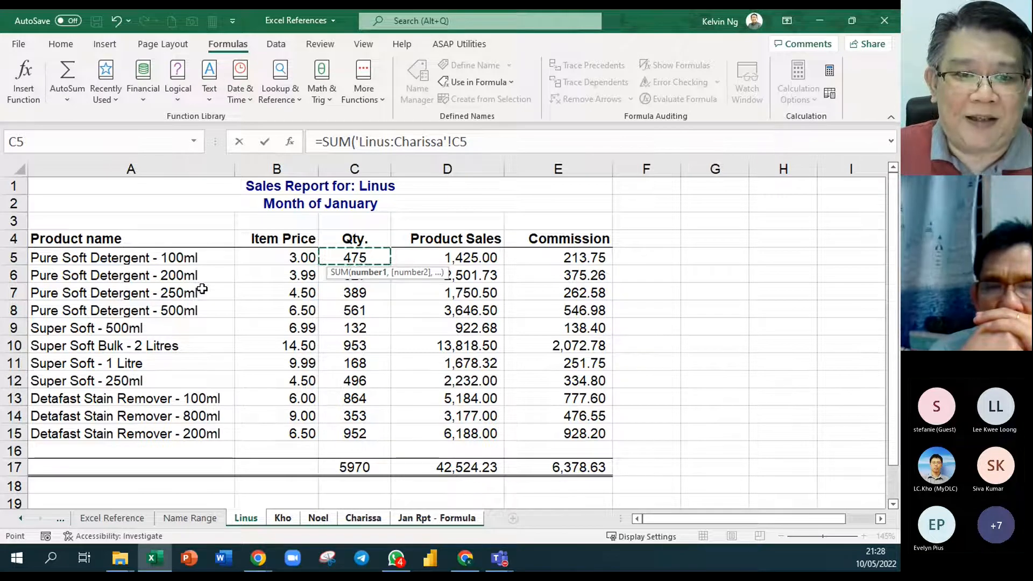
# - Enter the cross-sheet SUM formula in C5 and fill it down through C15 in the team report
pyautogui.press('Return')
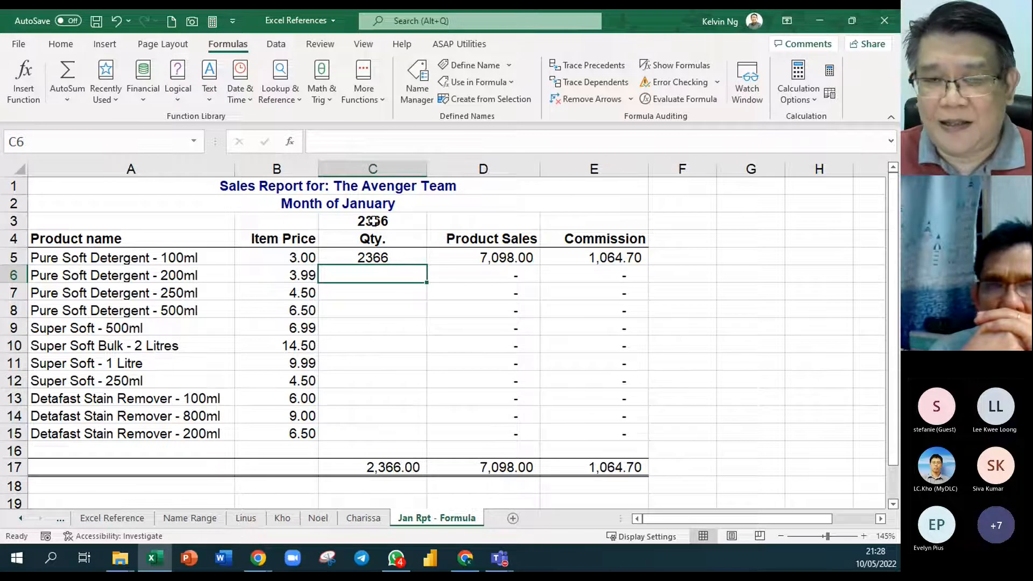
pyautogui.click(407, 259)
pyautogui.moveTo(425, 265); pyautogui.dragTo(429, 443)
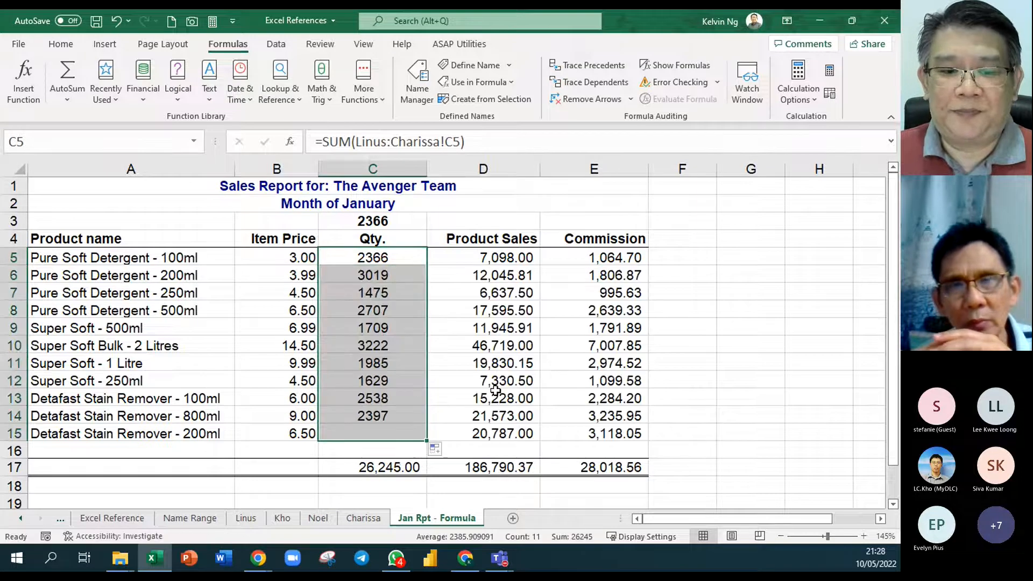
pyautogui.click(681, 306)
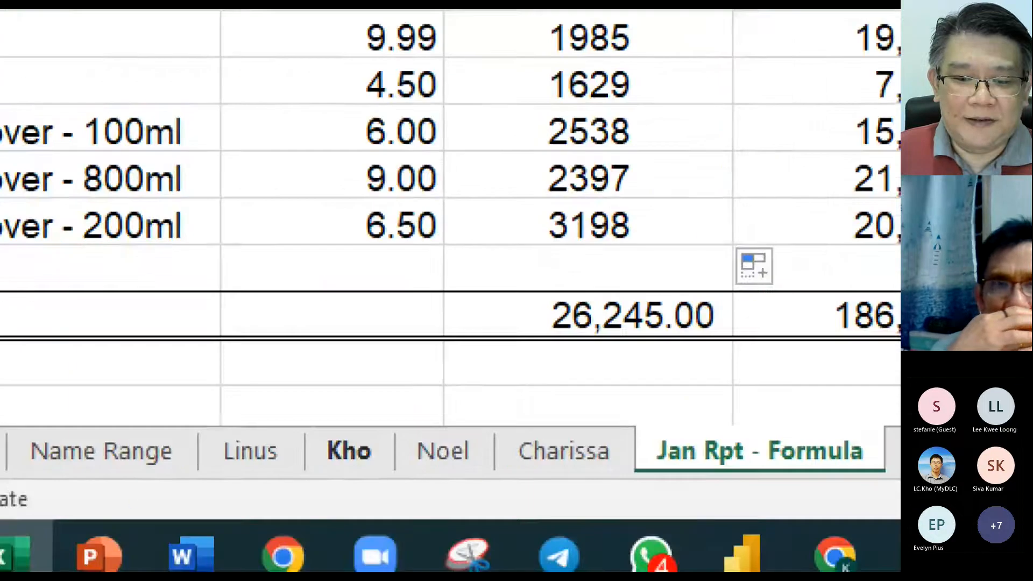
pyautogui.moveTo(398, 434); pyautogui.dragTo(438, 386)
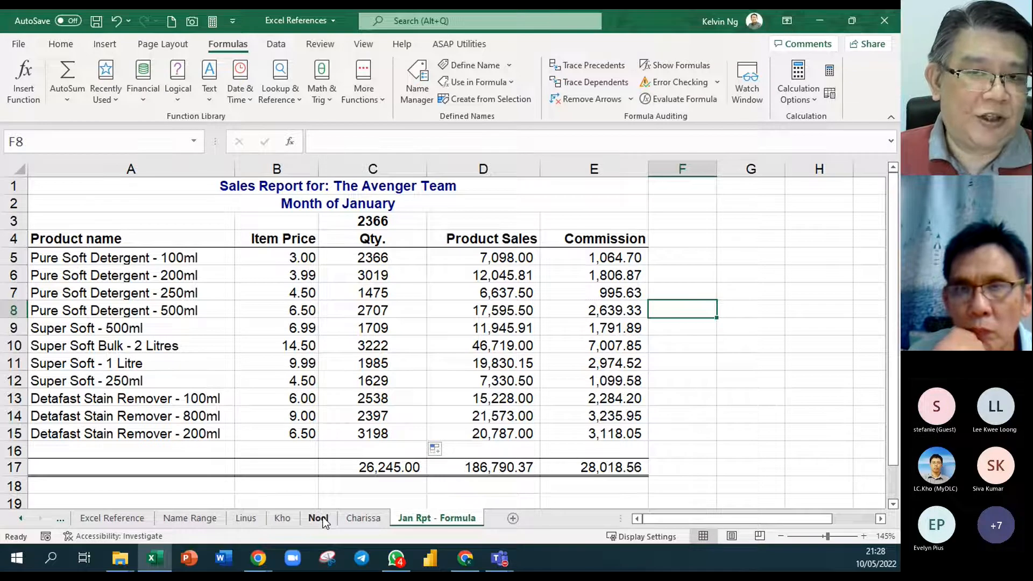
pyautogui.rightClick(289, 521)
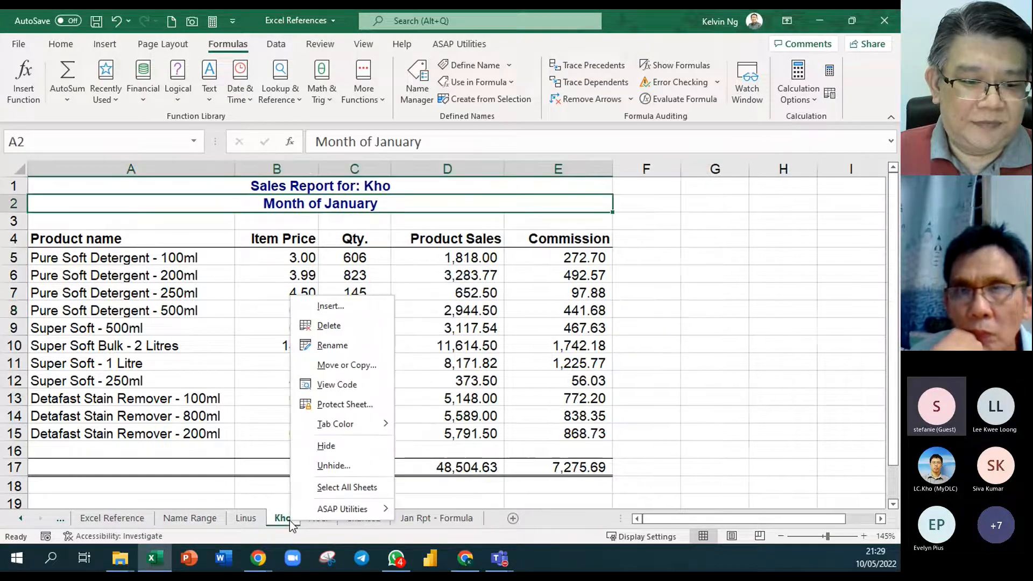
pyautogui.click(380, 362)
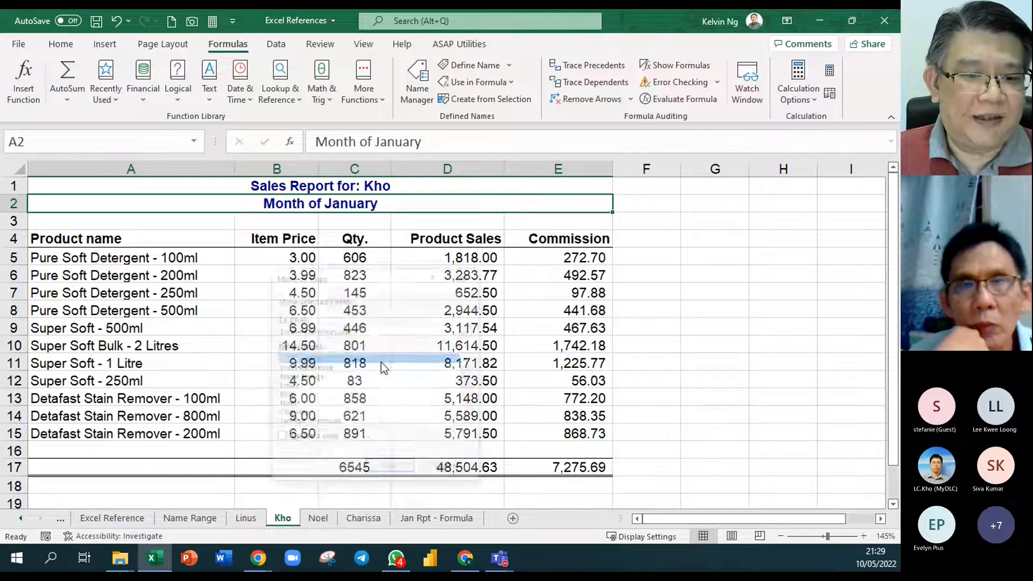
pyautogui.click(316, 440)
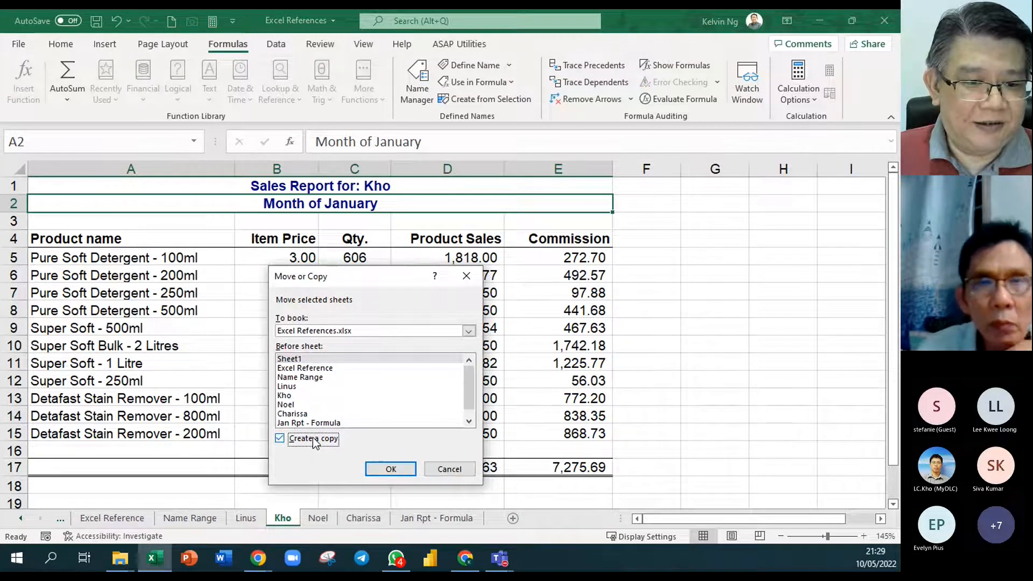
pyautogui.click(309, 407)
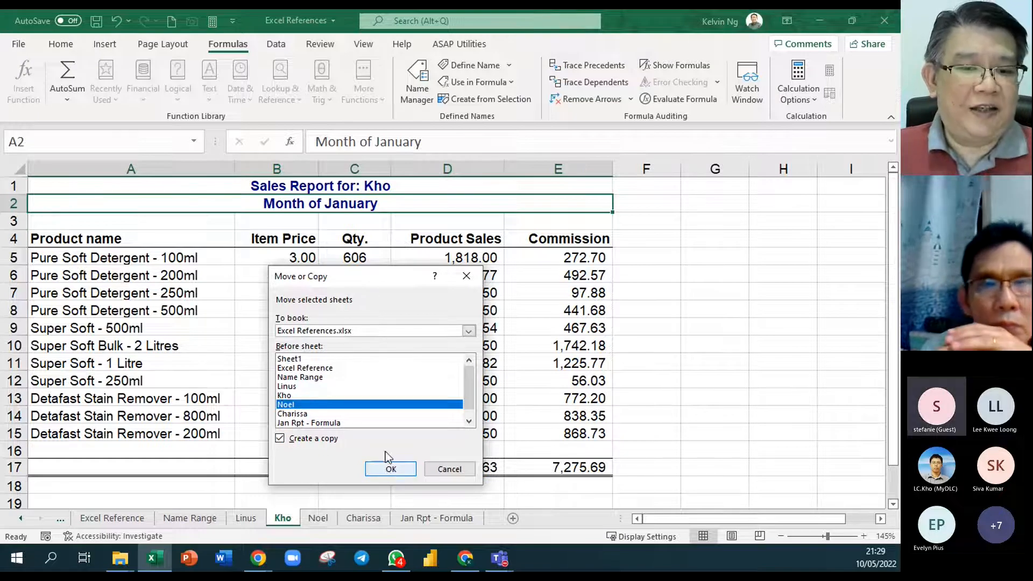
pyautogui.click(460, 471)
# - Duplicate the second salesperson's sheet, place the copy just before the last salesperson's sheet, and rename it with the new salesperson's name
pyautogui.click(351, 491)
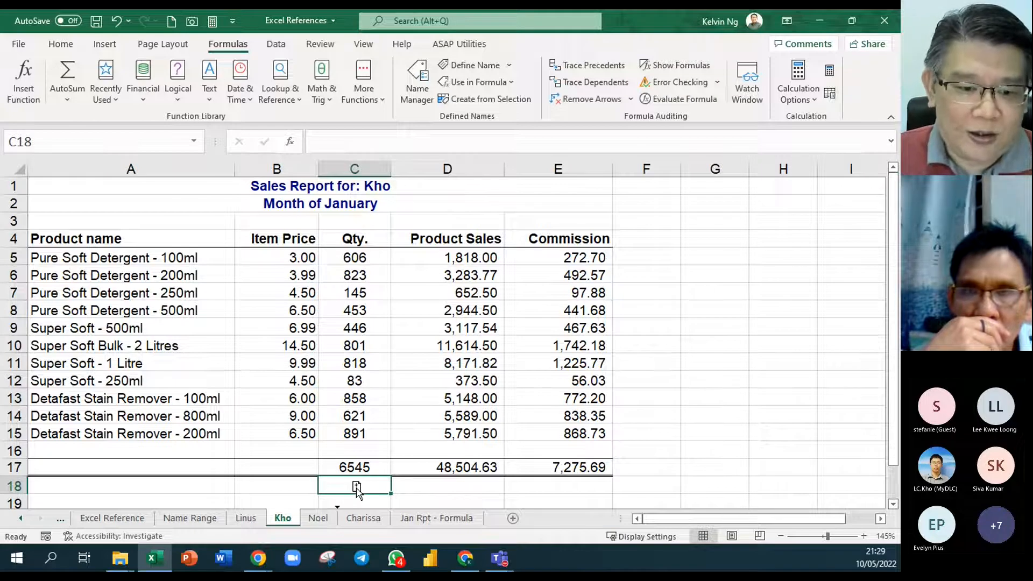
pyautogui.moveTo(356, 487); pyautogui.dragTo(355, 486)
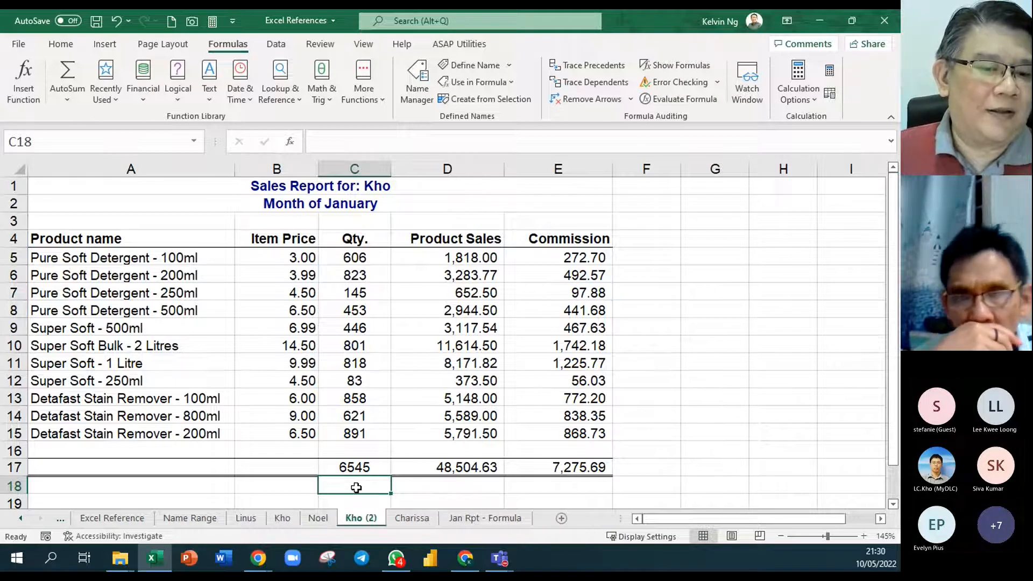
pyautogui.doubleClick(366, 519)
pyautogui.write('Stefanie')
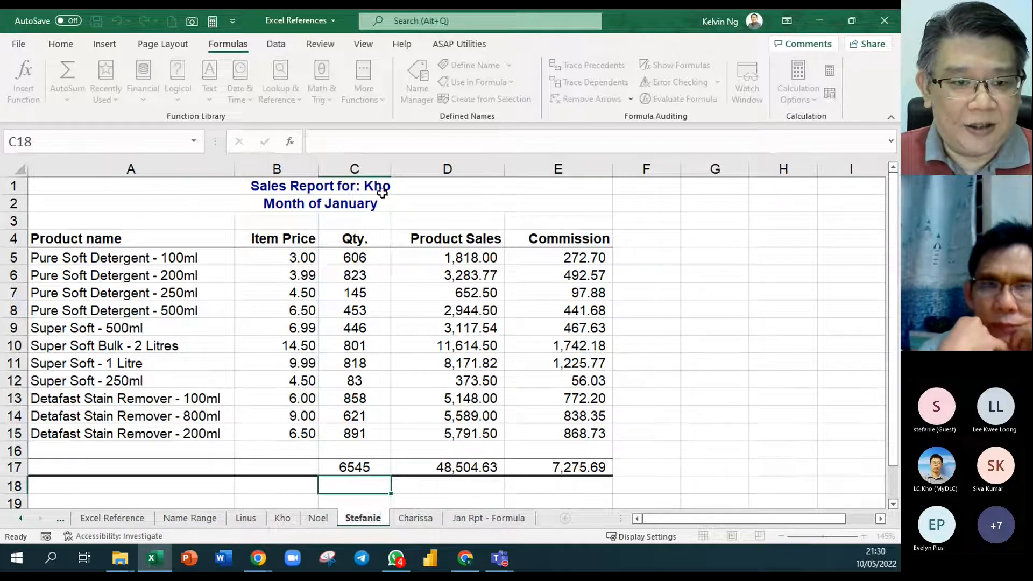
# - Replace the salesperson's name in the copied sheet's title in row 1 with the new salesperson's name
pyautogui.click(348, 189)
pyautogui.doubleClick(348, 190)
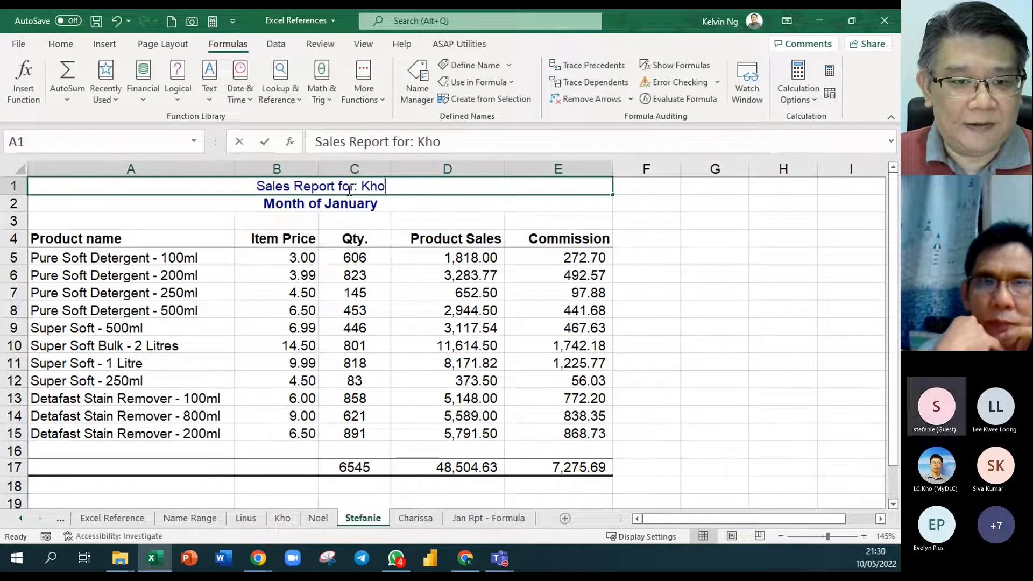
pyautogui.moveTo(385, 188); pyautogui.dragTo(360, 193)
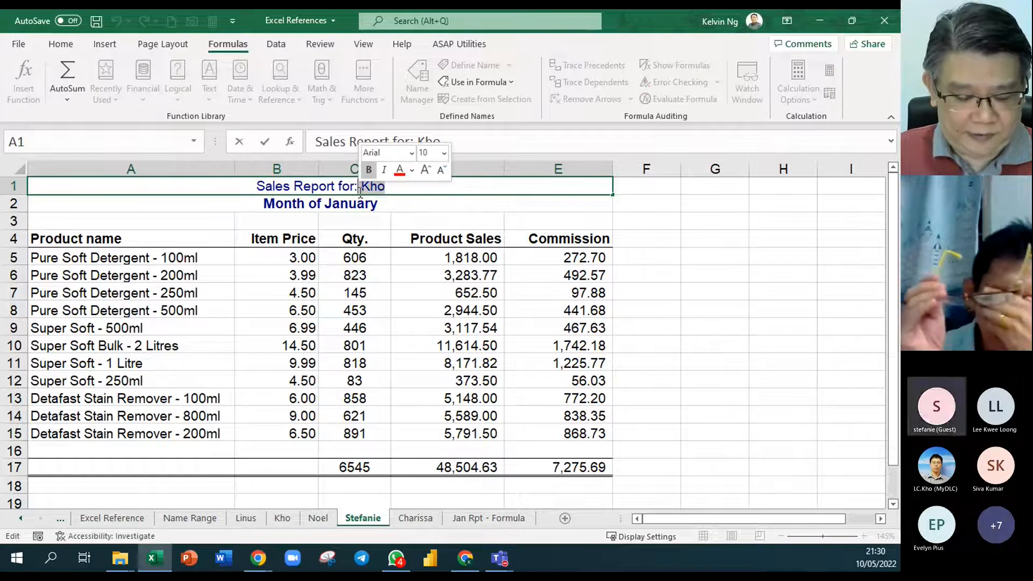
pyautogui.write('Staefan')
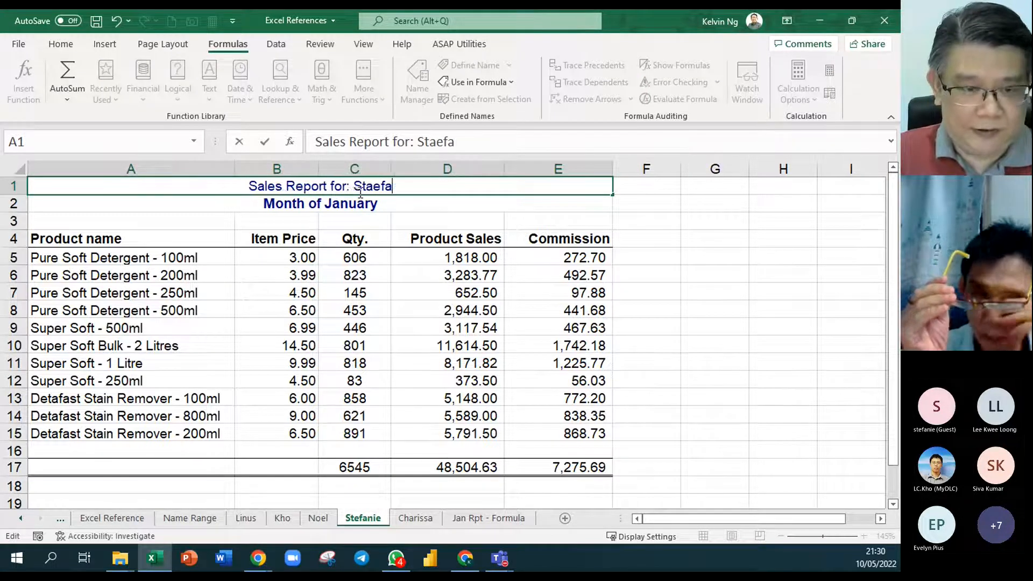
pyautogui.press('BackSpace')
pyautogui.press('BackSpace')
pyautogui.press('BackSpace')
pyautogui.press('BackSpace')
pyautogui.press('BackSpace')
pyautogui.write('efanie')
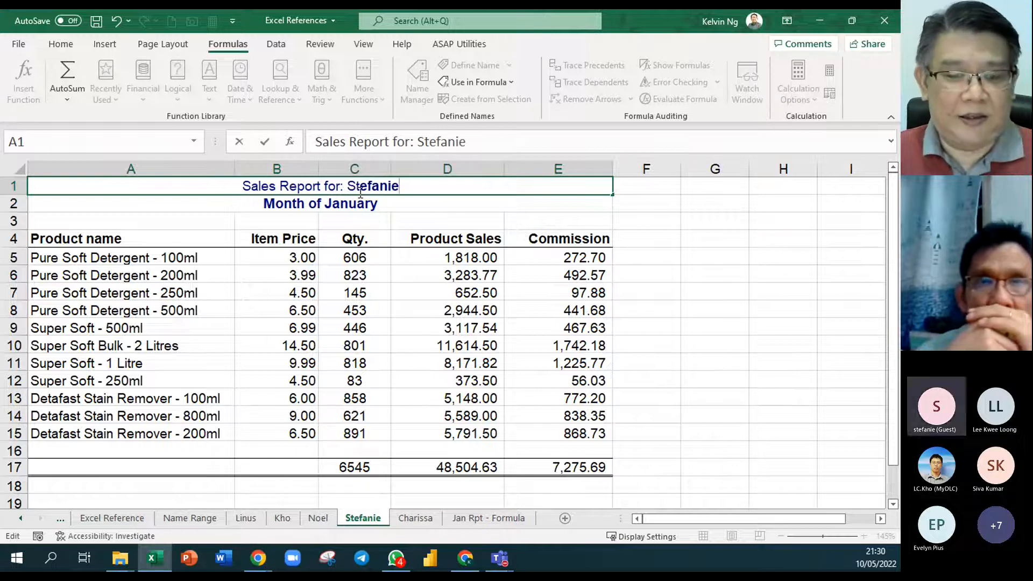
pyautogui.click(574, 220)
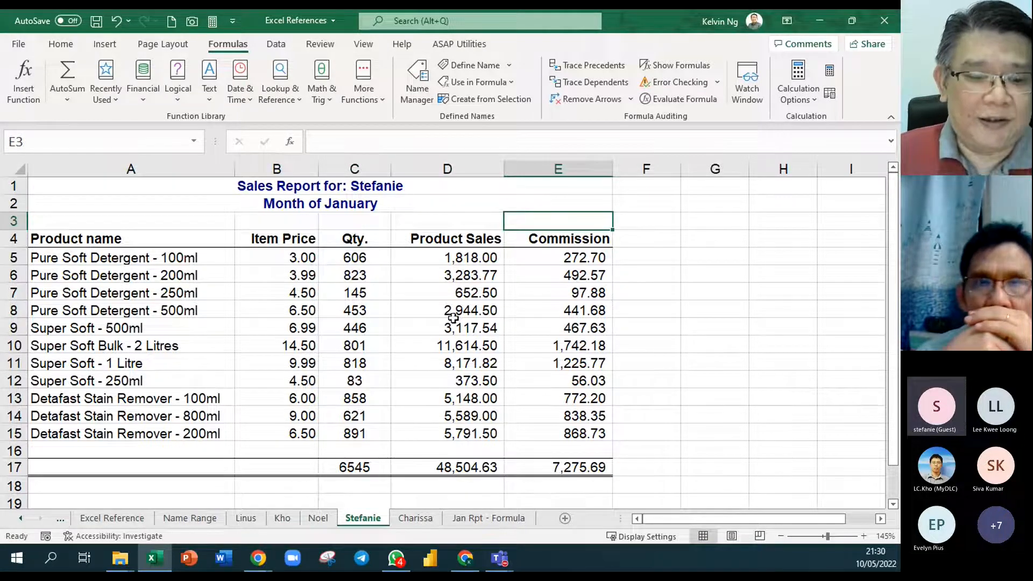
# - Clear the copied quantities in C5:C15 on the new salesperson's sheet and return to Jan Rpt - Formula
pyautogui.moveTo(355, 258); pyautogui.dragTo(360, 428)
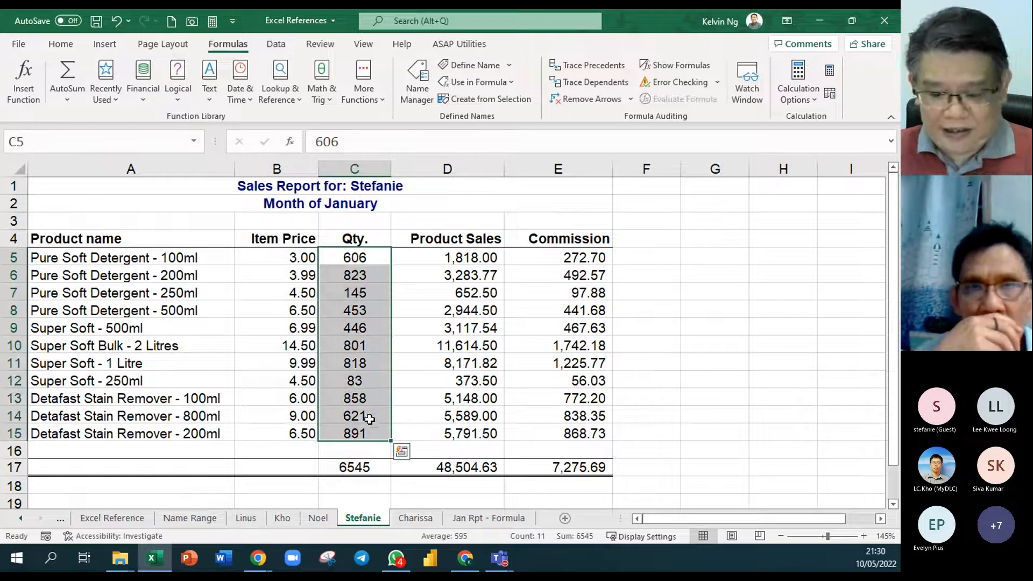
pyautogui.press('Delete')
pyautogui.click(697, 371)
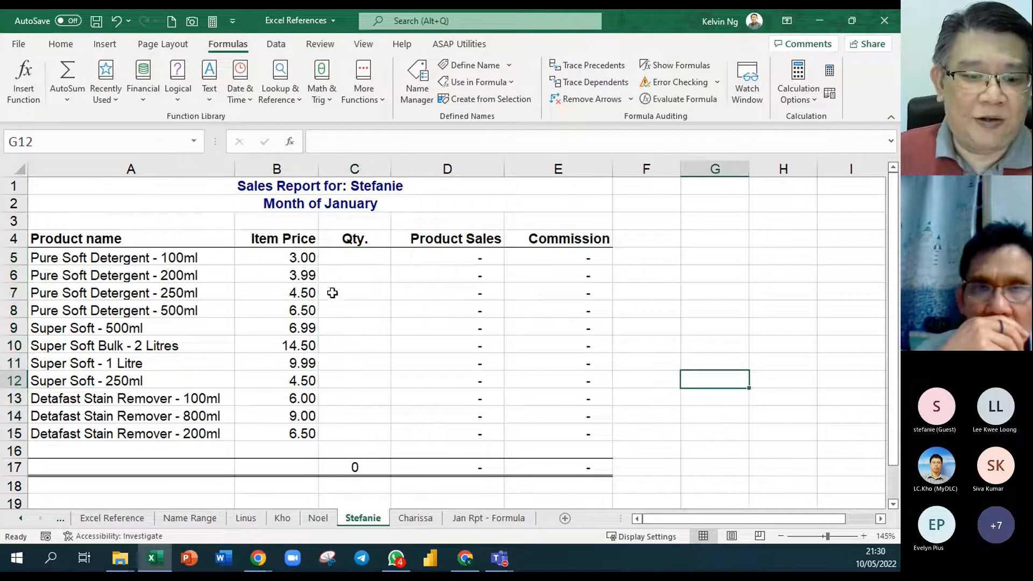
pyautogui.click(497, 518)
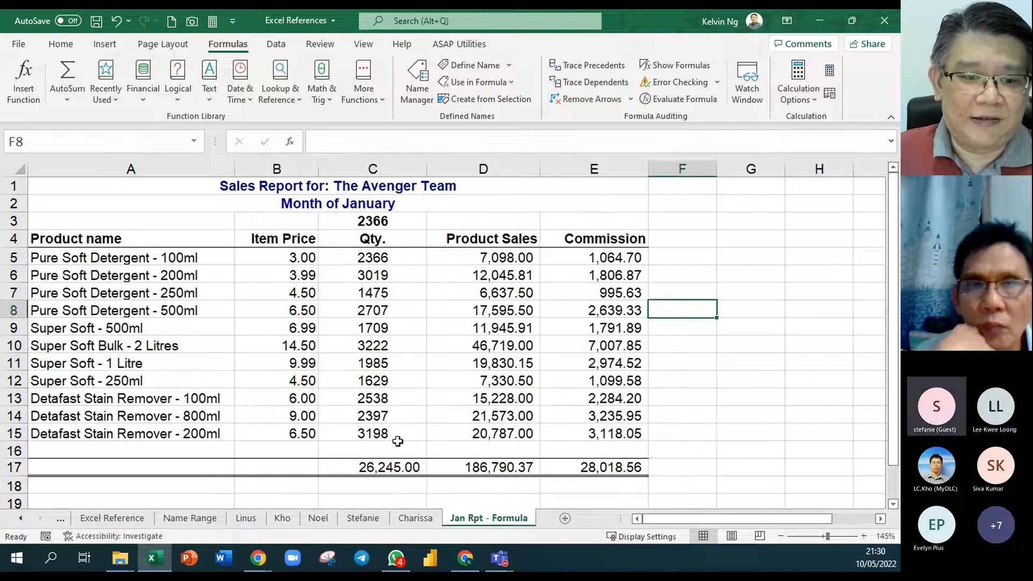
# - Enter 1000 as the quantity in C5 on the new salesperson's sheet and check the totals in Jan Rpt - Formula
pyautogui.click(365, 517)
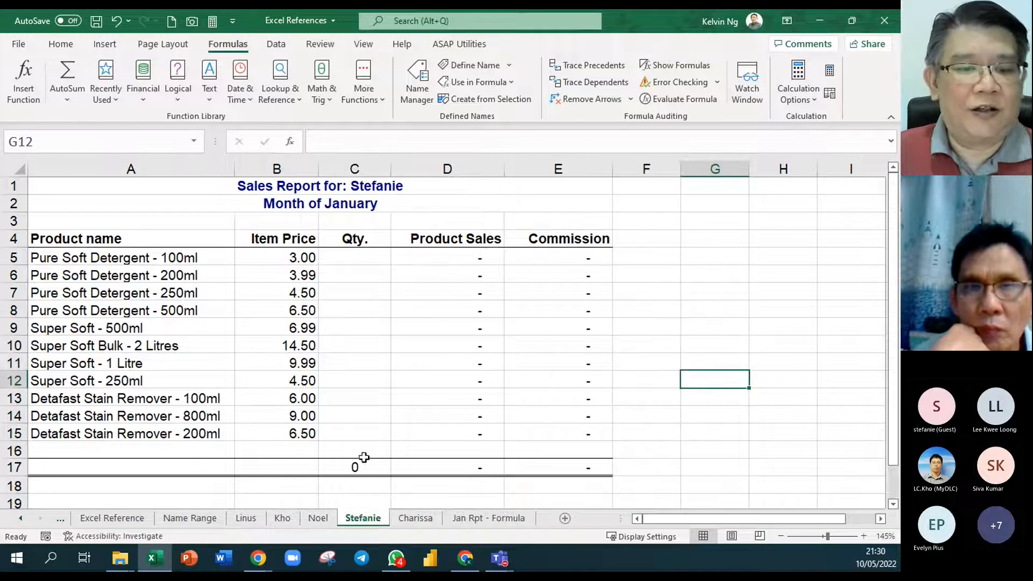
pyautogui.click(370, 258)
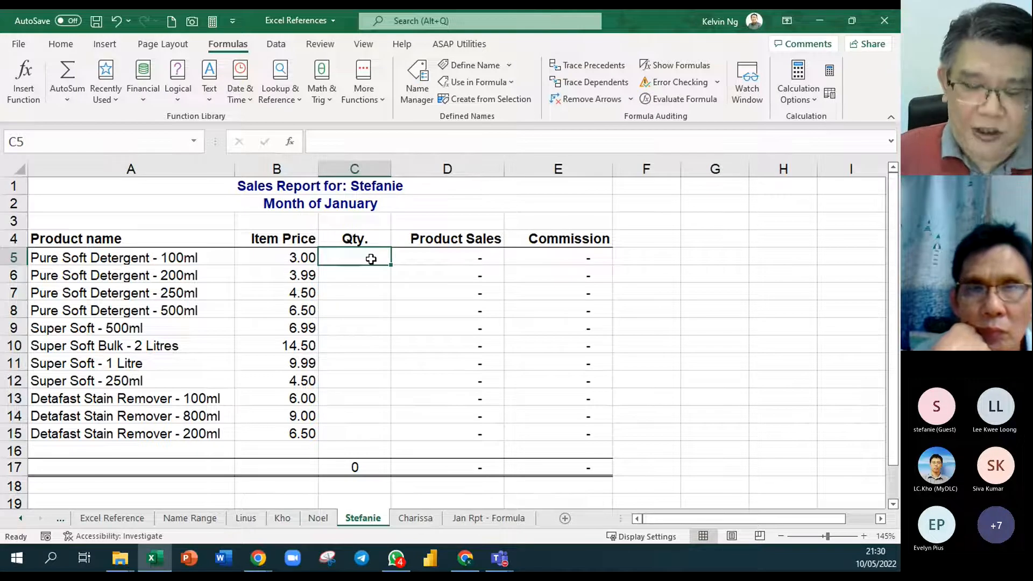
pyautogui.write('1000')
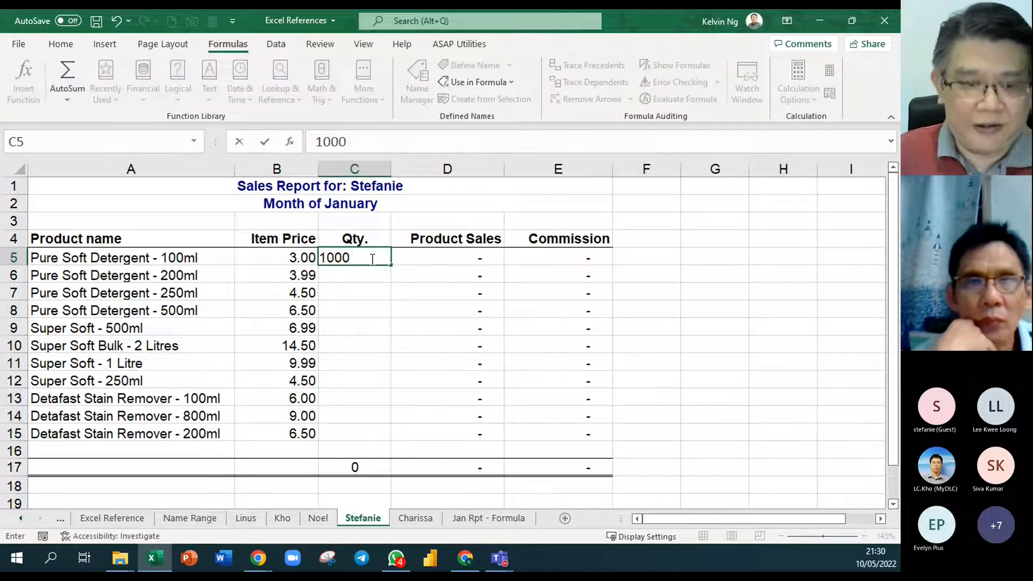
pyautogui.press('Return')
pyautogui.click(371, 258)
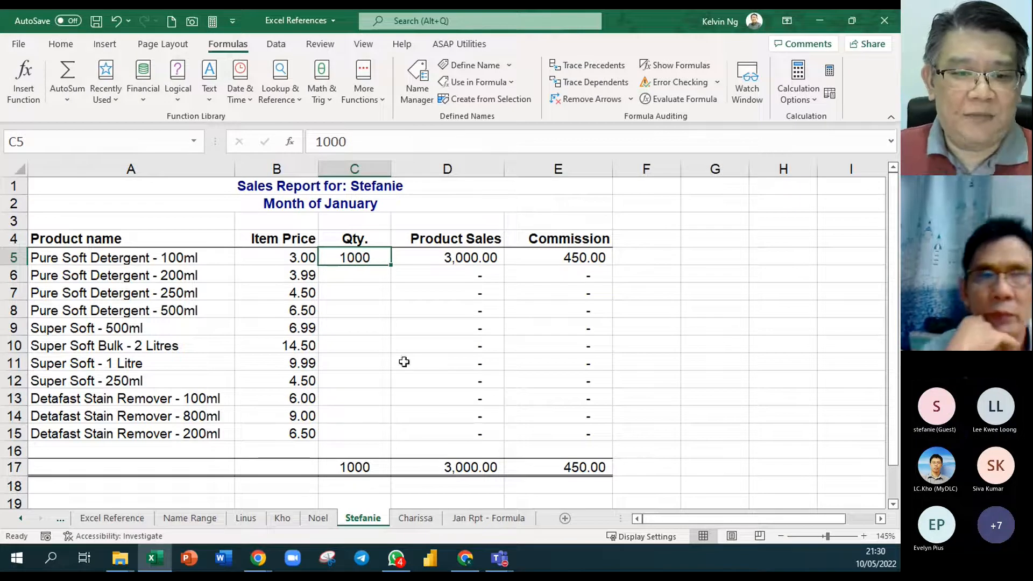
pyautogui.click(516, 518)
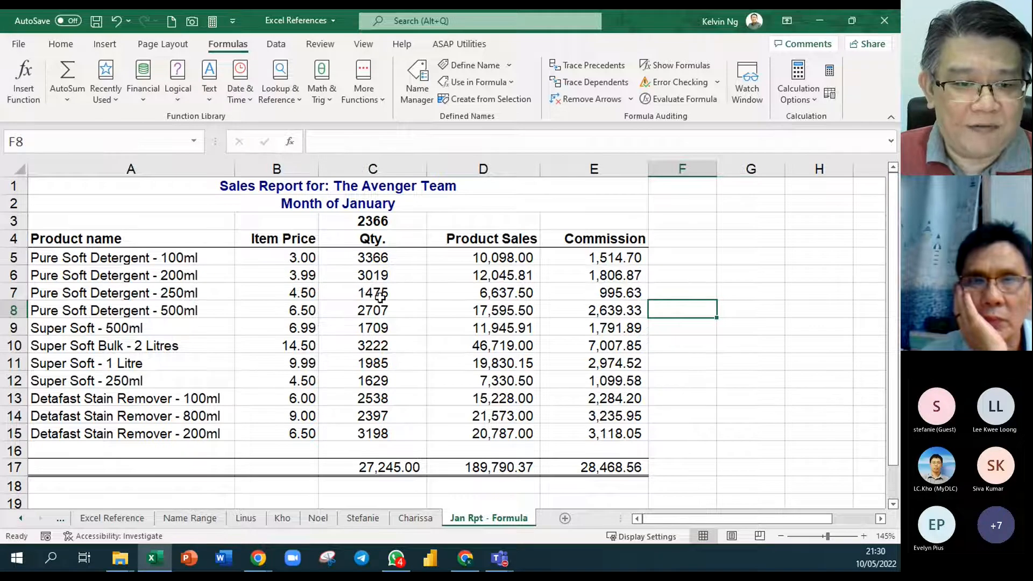
# - Fill the 1000 quantity down through C7 on the new salesperson's sheet and inspect C5's formula in Jan Rpt - Formula
pyautogui.click(363, 518)
pyautogui.moveTo(391, 268); pyautogui.dragTo(387, 299)
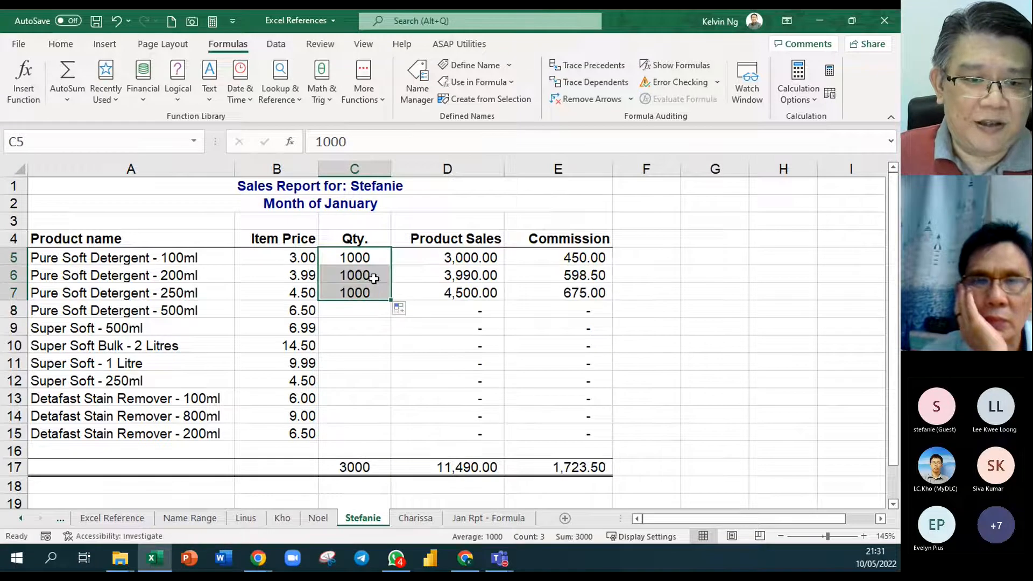
pyautogui.click(499, 519)
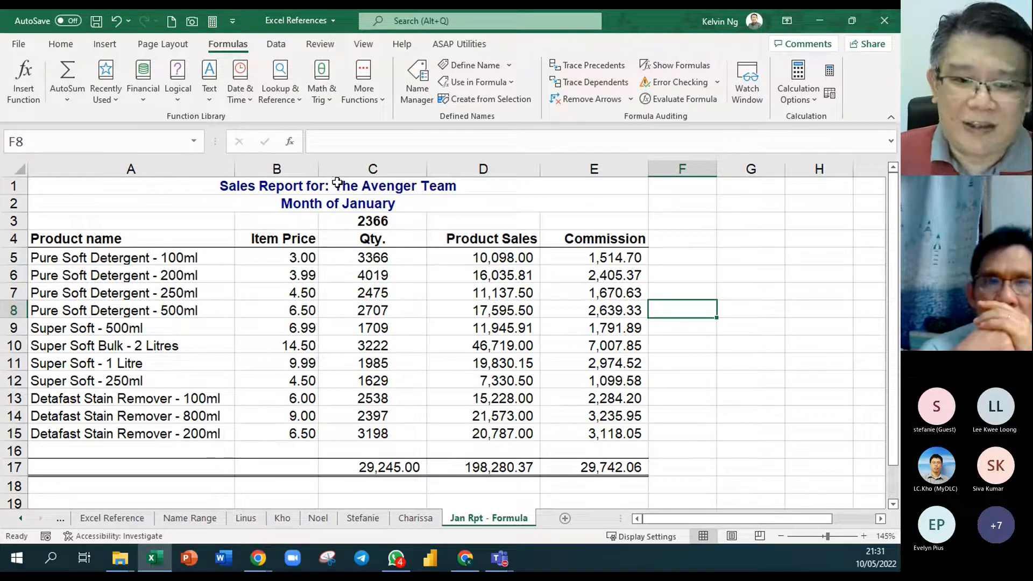
pyautogui.click(383, 262)
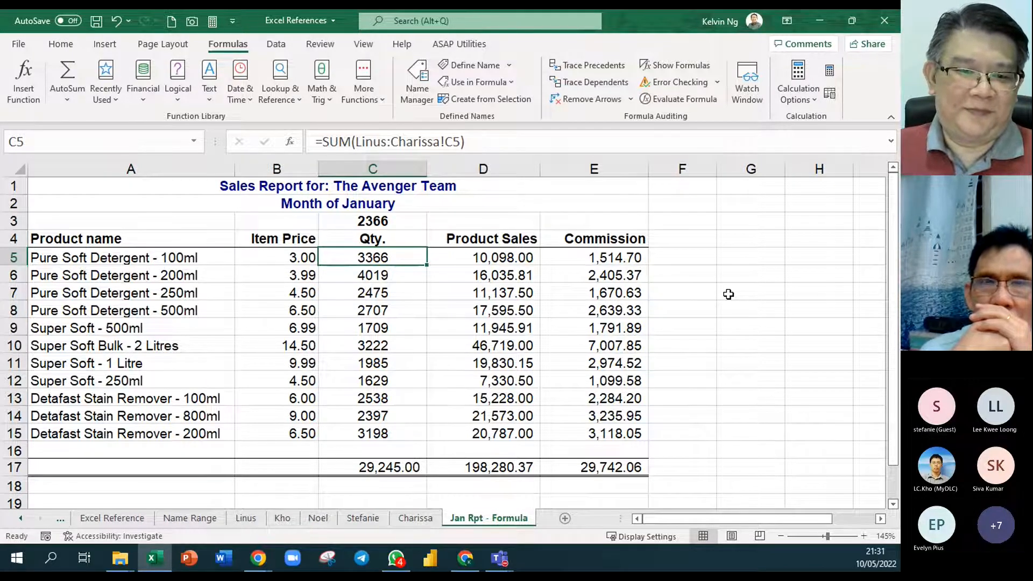
pyautogui.click(281, 517)
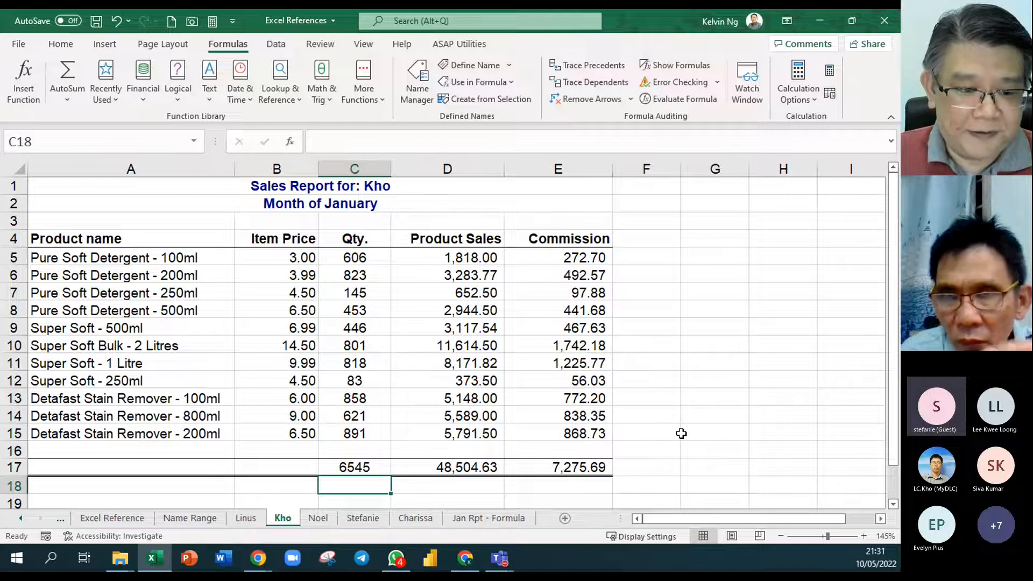
pyautogui.click(492, 518)
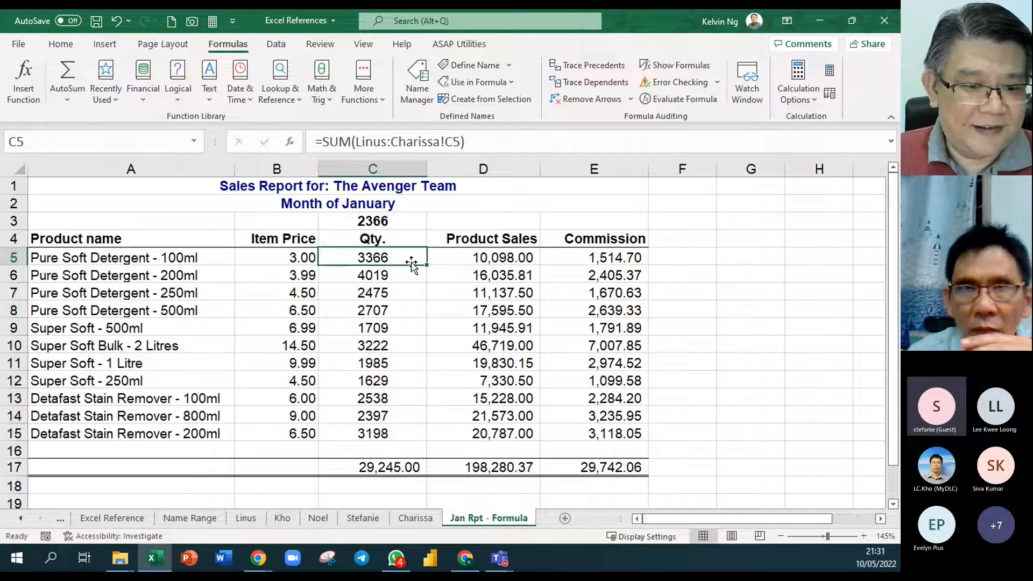
# - Move the new salesperson's sheet before Name Range, outside the summed sheets, and review quantities C5:C15 in Jan Rpt - Formula
pyautogui.moveTo(363, 524); pyautogui.dragTo(156, 524)
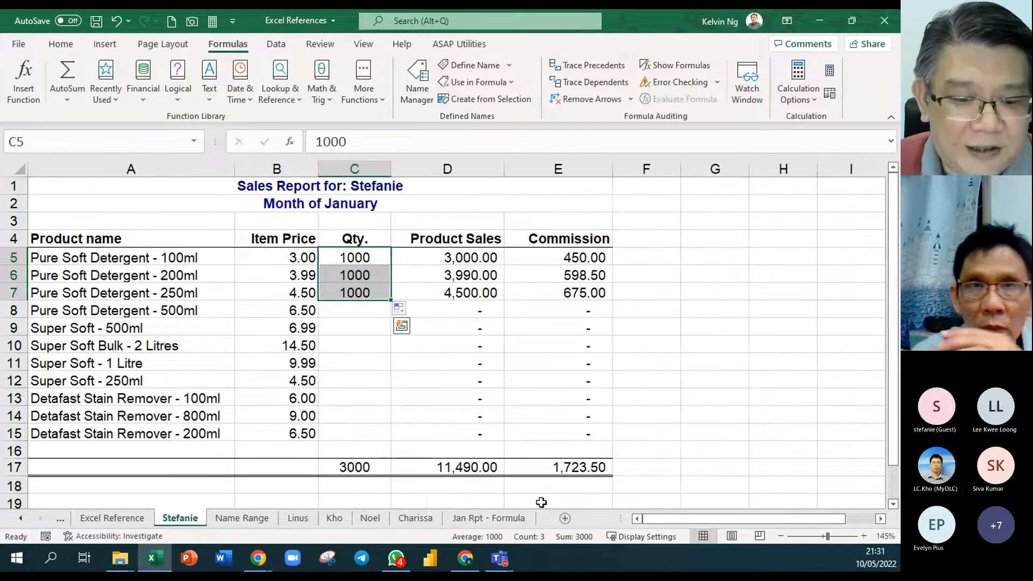
pyautogui.click(505, 522)
pyautogui.moveTo(400, 257); pyautogui.dragTo(394, 432)
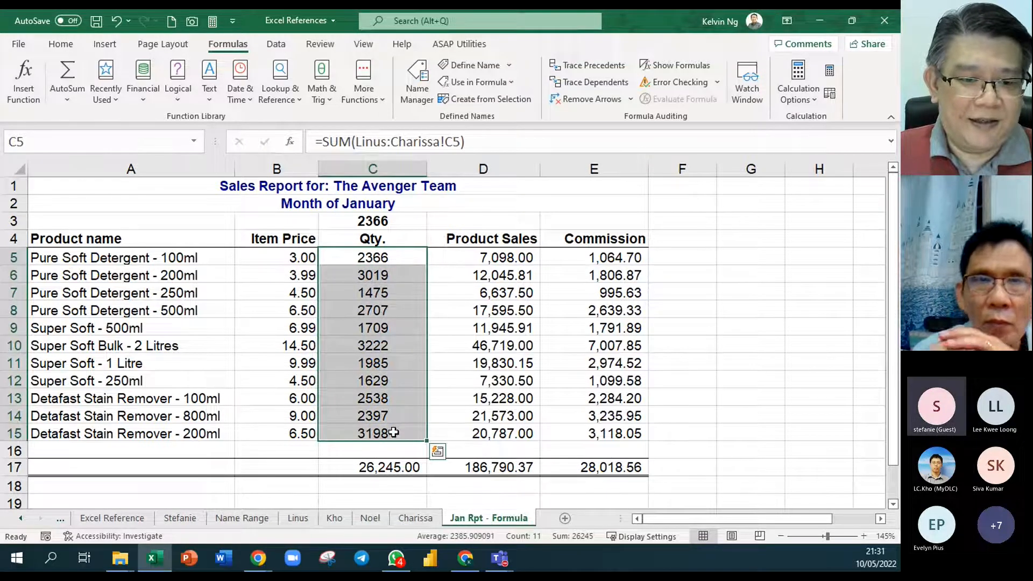
pyautogui.click(472, 500)
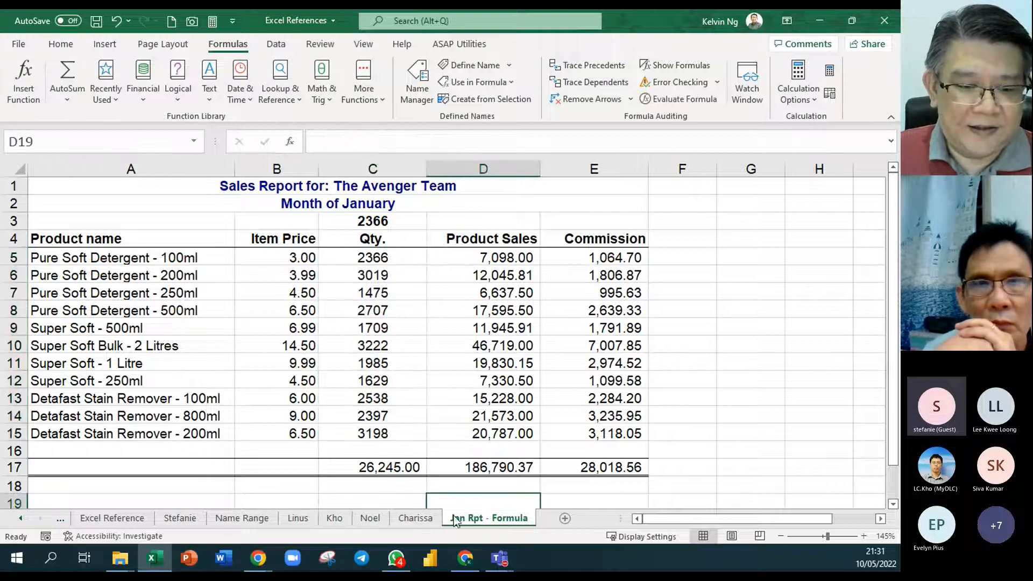
# - Delete the new salesperson's sheet from the workbook
pyautogui.click(181, 518)
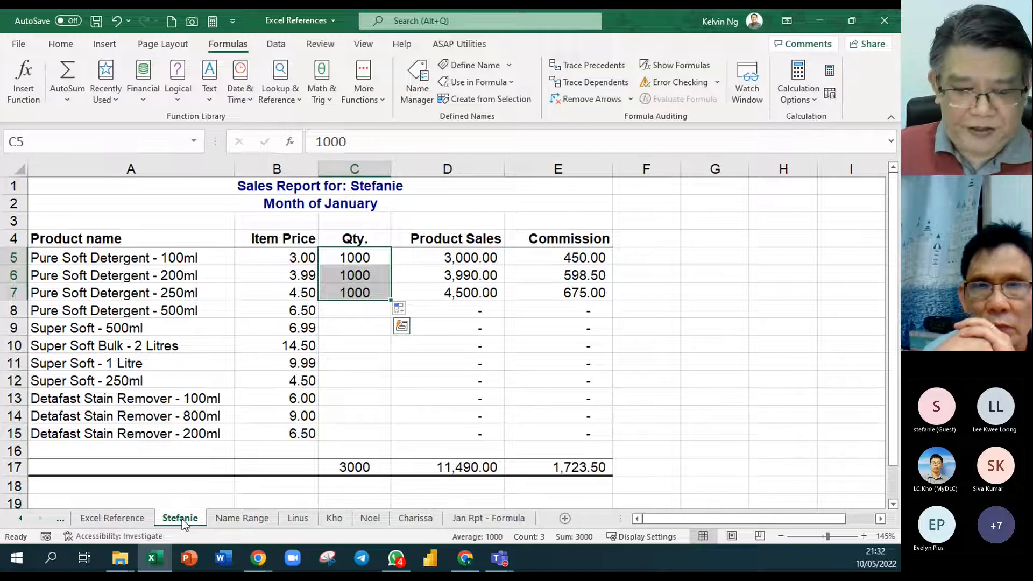
pyautogui.rightClick(182, 519)
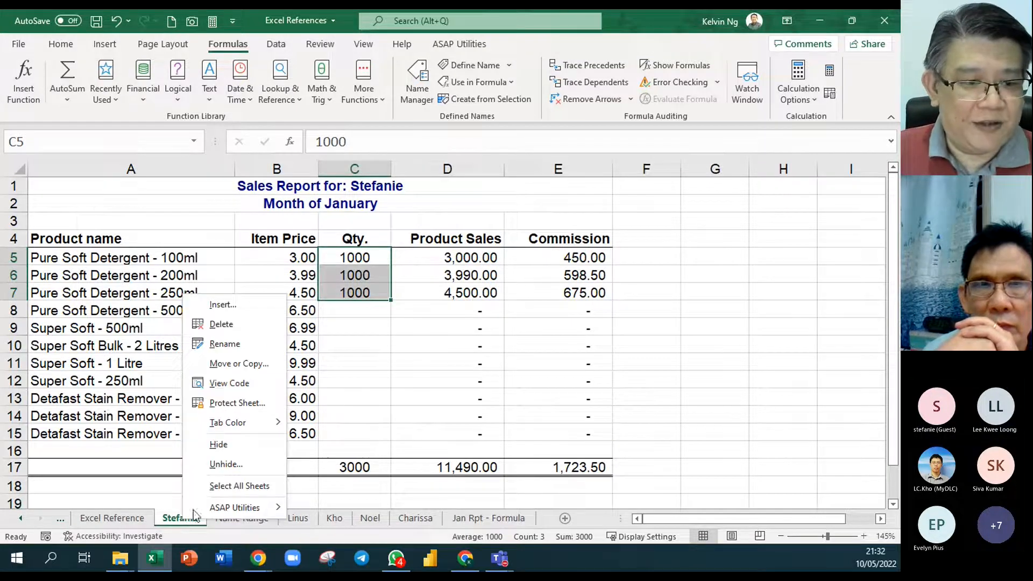
pyautogui.click(253, 324)
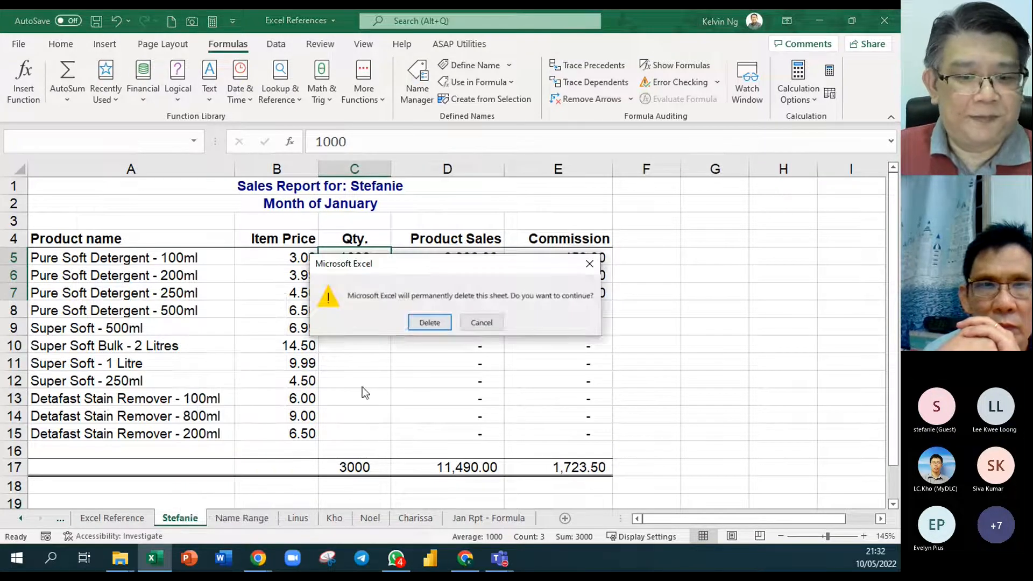
pyautogui.click(428, 322)
# - Copy the second salesperson's sheet to just before the last salesperson's sheet and rename the copy with the new salesperson's name
pyautogui.click(285, 520)
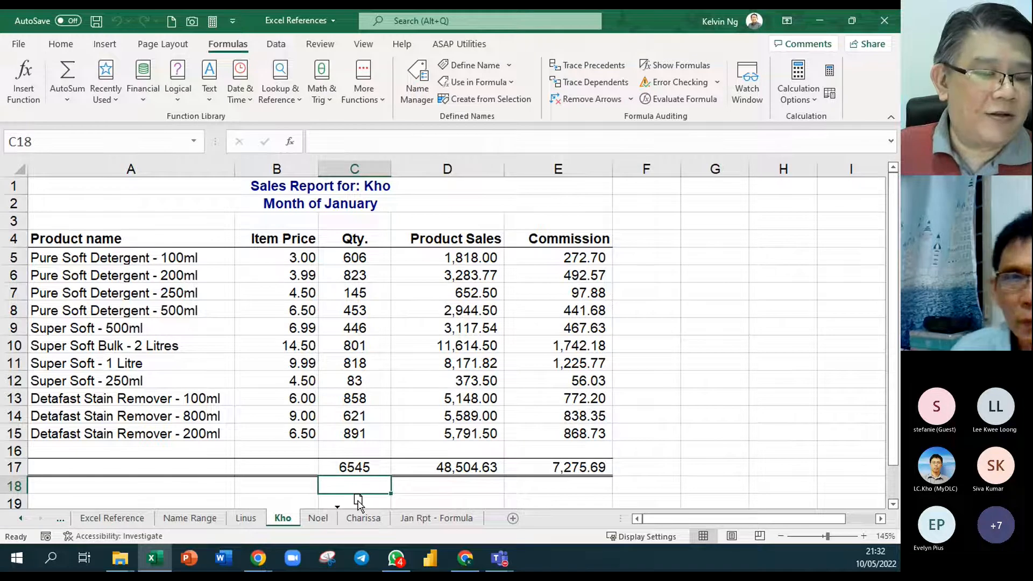
pyautogui.moveTo(358, 503)
pyautogui.mouseDown()
pyautogui.moveTo(290, 522)
pyautogui.moveTo(294, 533)
pyautogui.moveTo(344, 491)
pyautogui.moveTo(360, 494)
pyautogui.mouseUp()
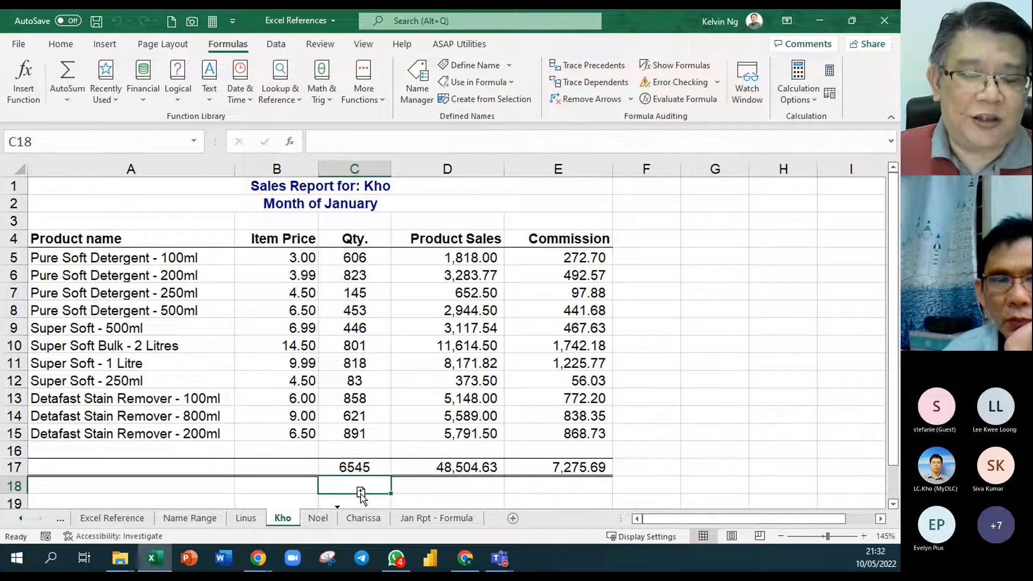
pyautogui.moveTo(360, 492)
pyautogui.mouseDown()
pyautogui.moveTo(399, 428)
pyautogui.moveTo(384, 429)
pyautogui.mouseUp()
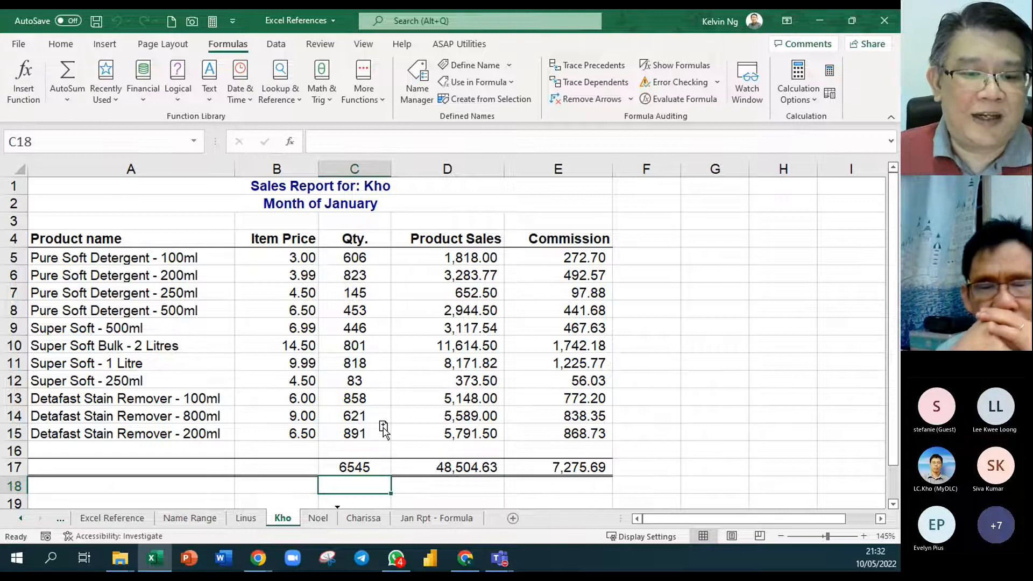
pyautogui.moveTo(382, 427); pyautogui.dragTo(384, 429)
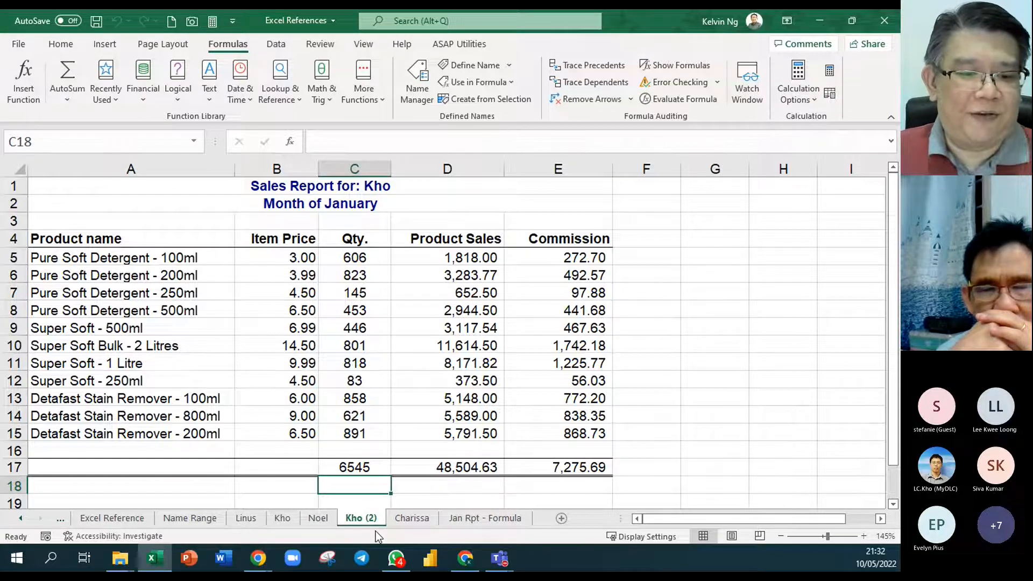
pyautogui.doubleClick(368, 518)
pyautogui.write('S')
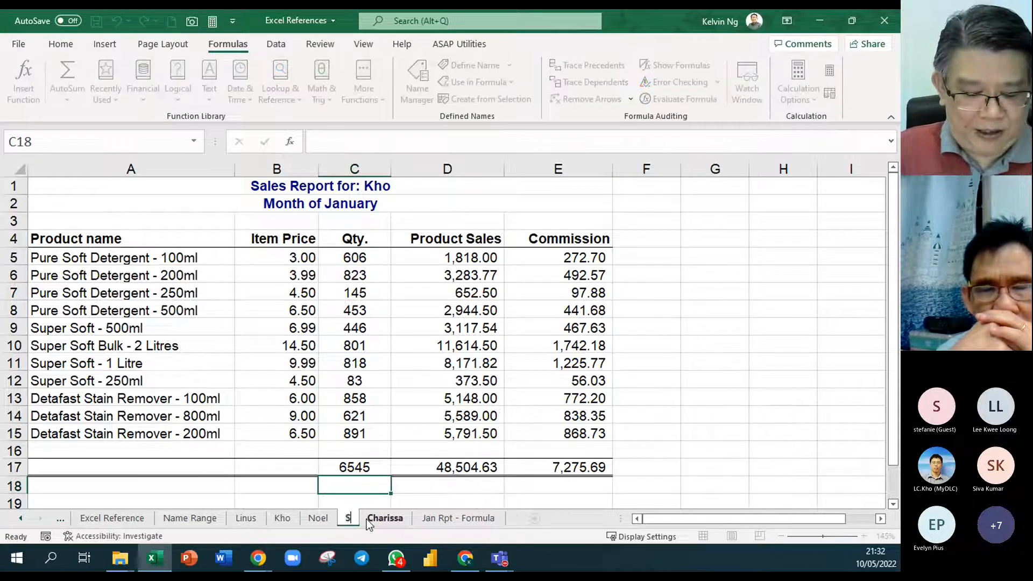
pyautogui.write('tefanie')
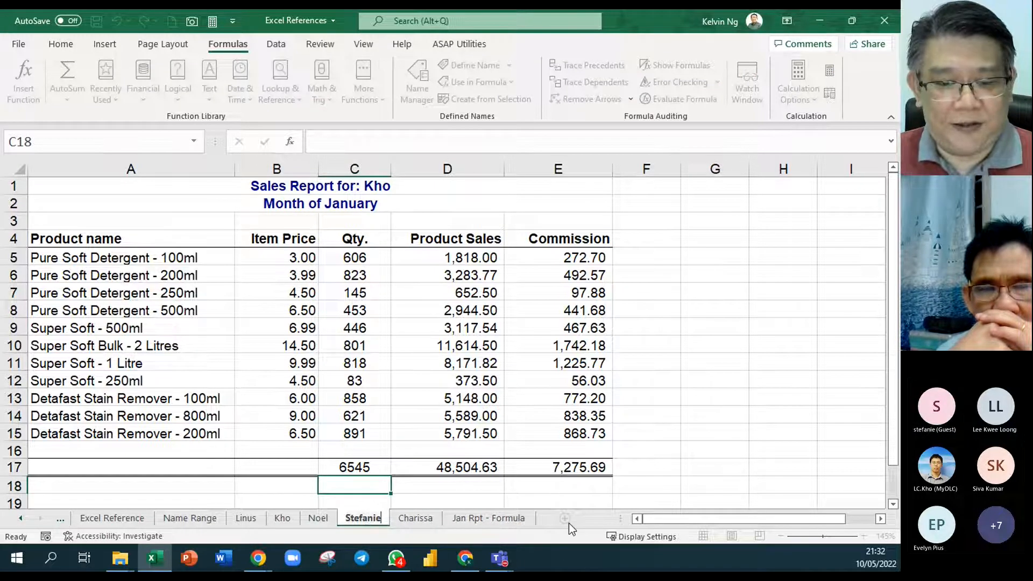
pyautogui.click(565, 489)
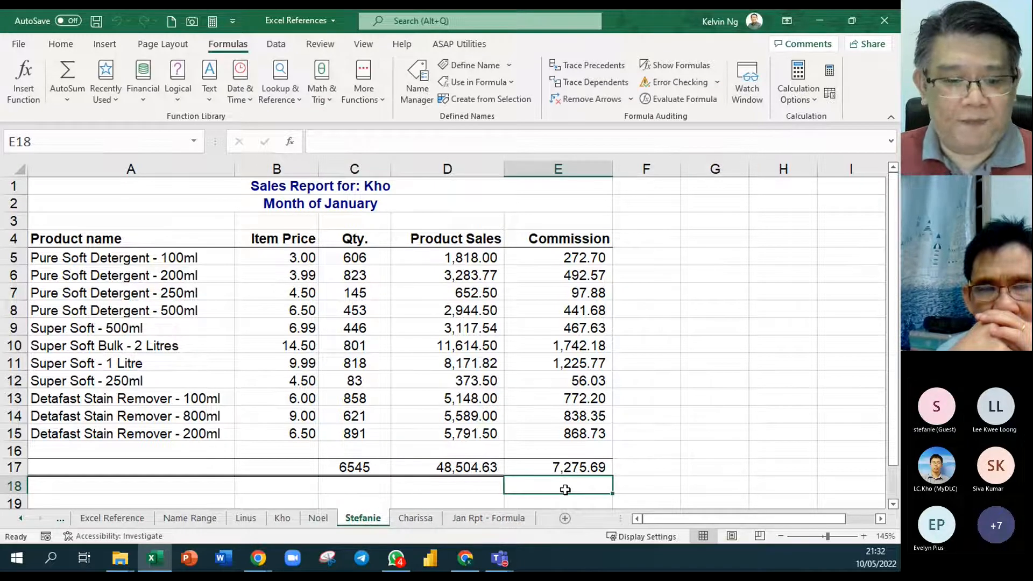
# - Change the title in A1 of the copied sheet to name the new salesperson
pyautogui.click(324, 184)
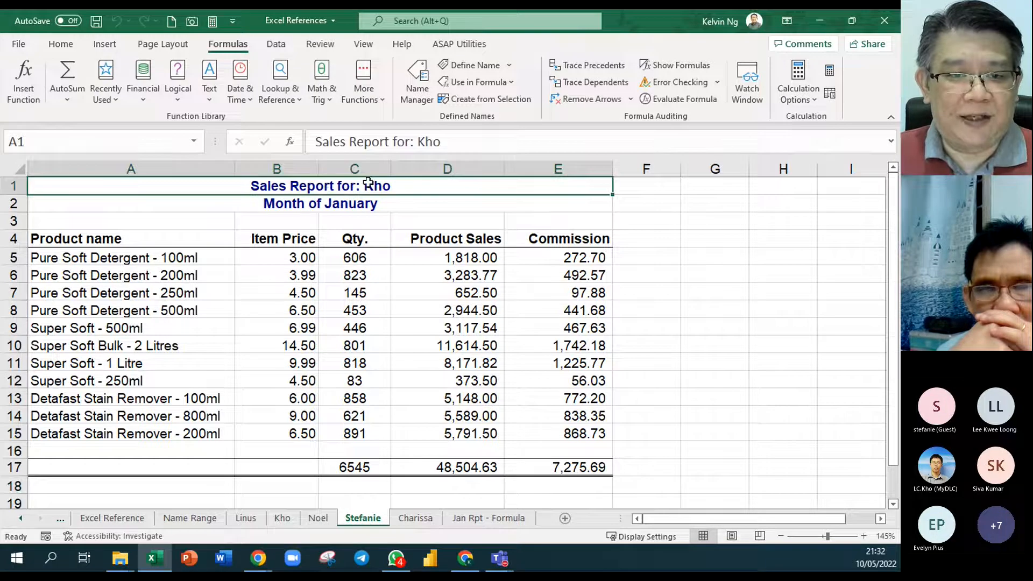
pyautogui.moveTo(445, 141); pyautogui.dragTo(415, 142)
pyautogui.write('Stefanie')
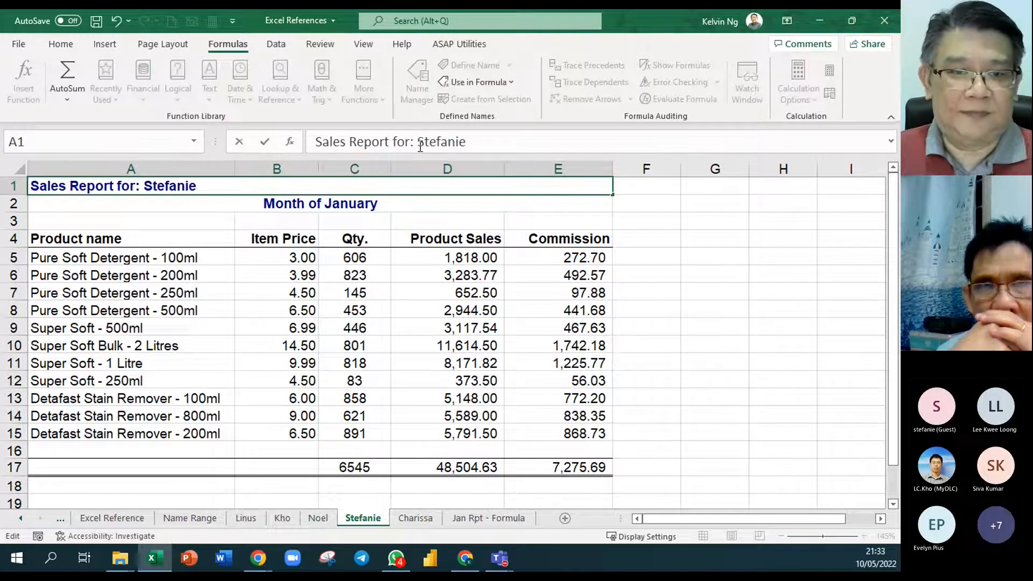
pyautogui.click(720, 340)
# - Clear quantities C5:C15 on the recreated sheet and check the team totals in Jan Rpt - Formula
pyautogui.moveTo(379, 262); pyautogui.dragTo(367, 428)
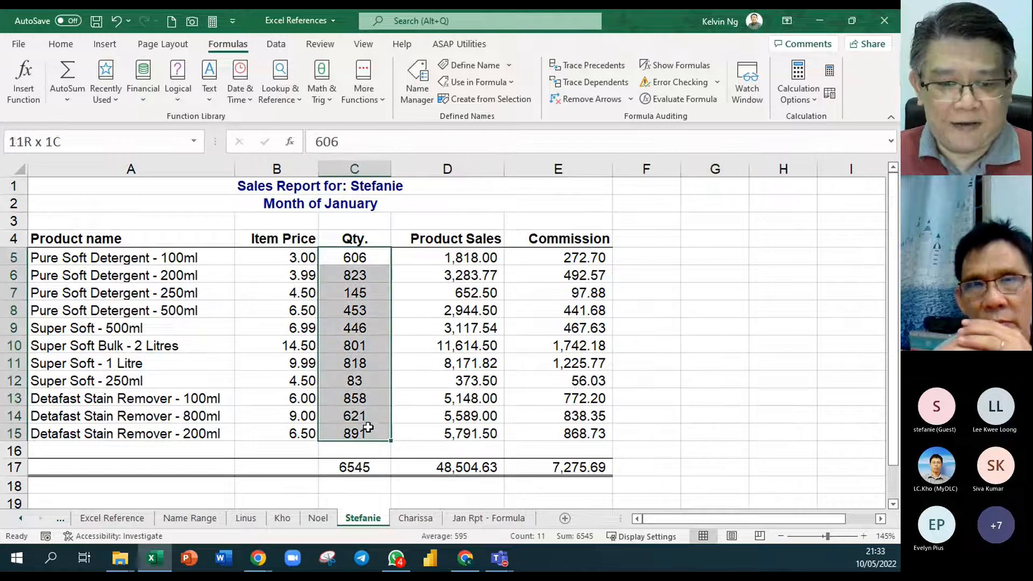
pyautogui.press('Delete')
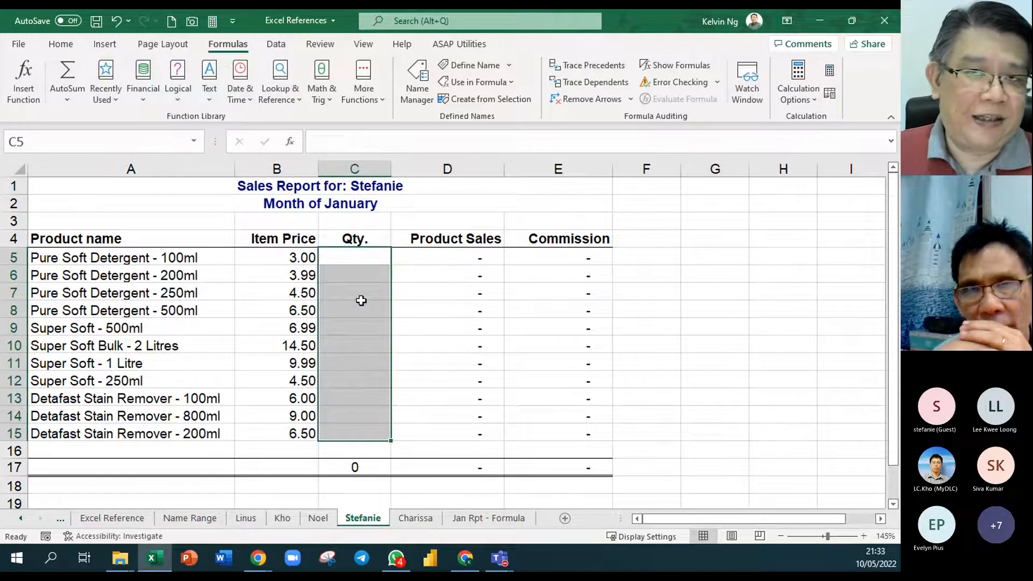
pyautogui.click(517, 524)
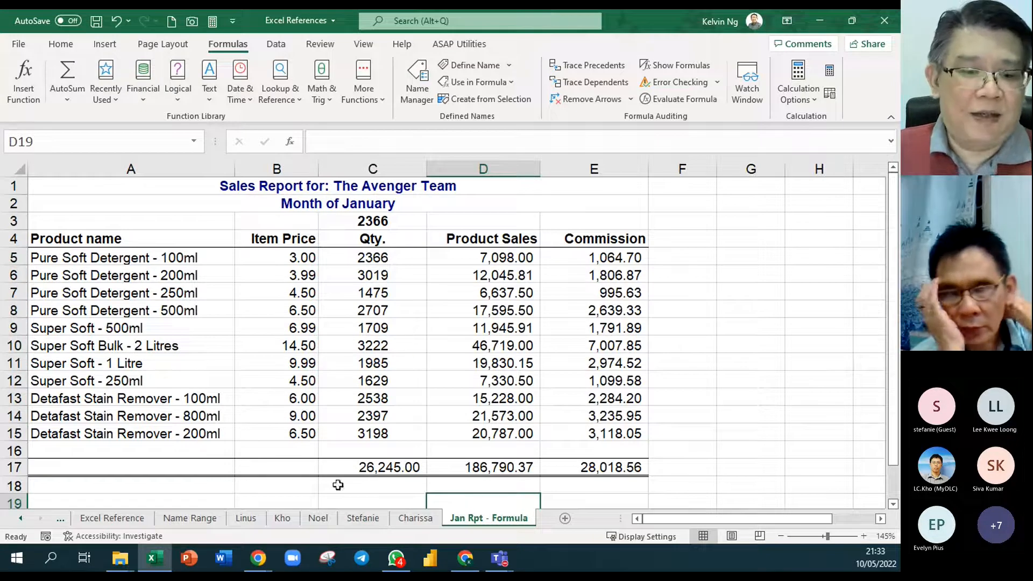
# - Enter 1000 in C5 of the recreated salesperson's sheet and check the updated team report
pyautogui.click(365, 520)
pyautogui.click(368, 259)
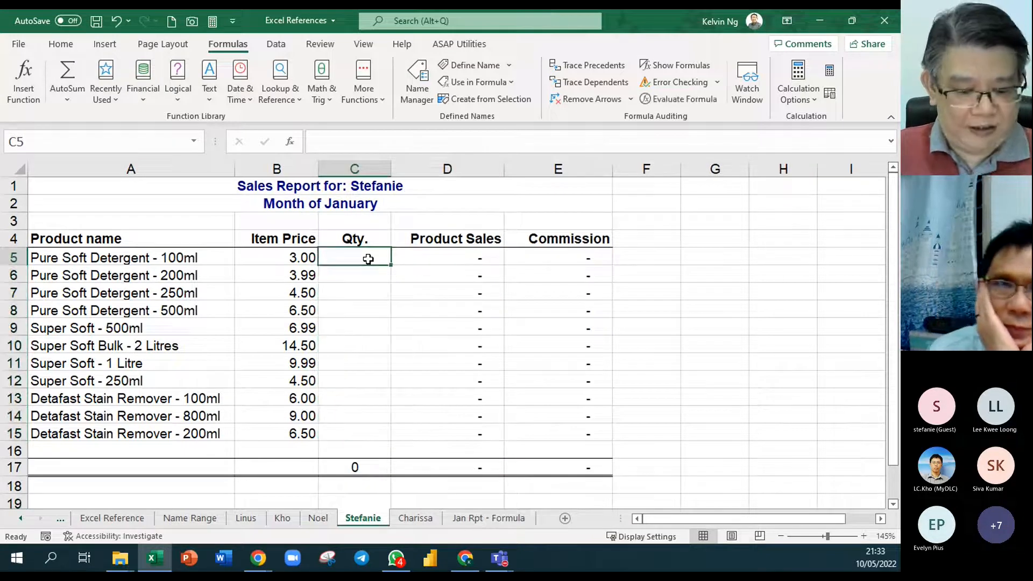
pyautogui.write('1000')
pyautogui.press('Return')
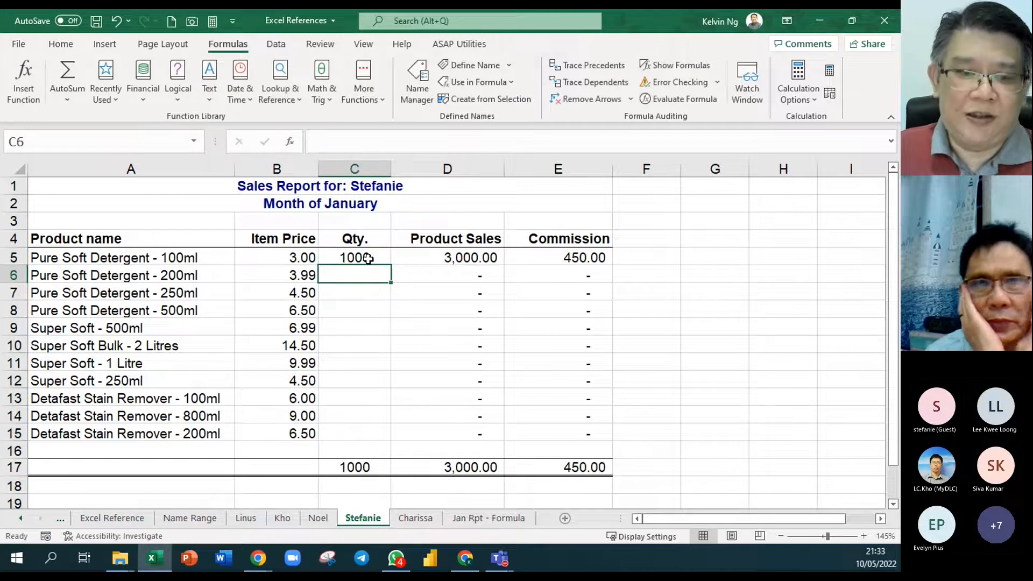
pyautogui.click(504, 519)
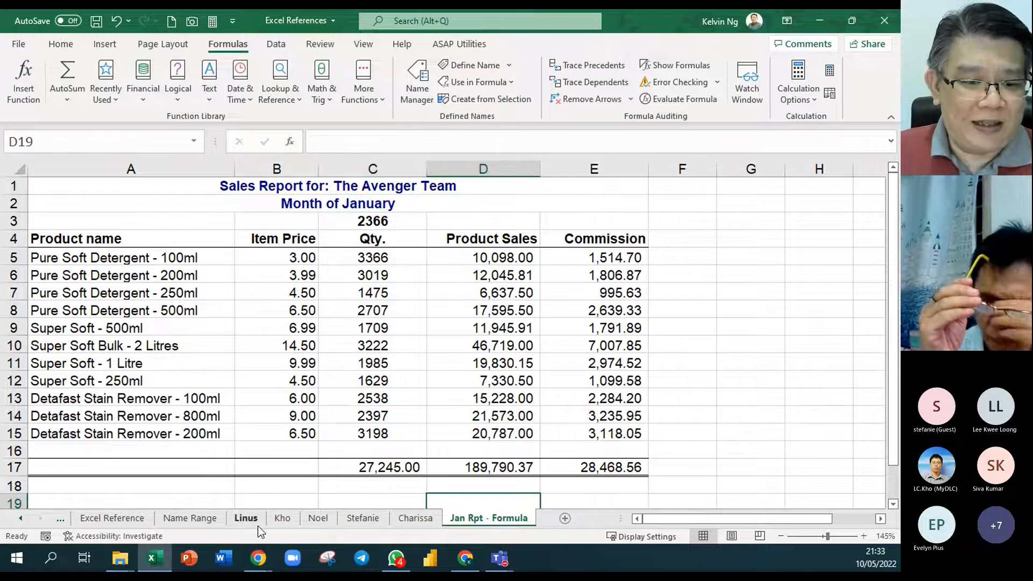
# - Place the recreated salesperson's sheet between Excel Reference and Name Range and review the team report without it in the summed range
pyautogui.click(364, 518)
pyautogui.moveTo(210, 518); pyautogui.dragTo(208, 518)
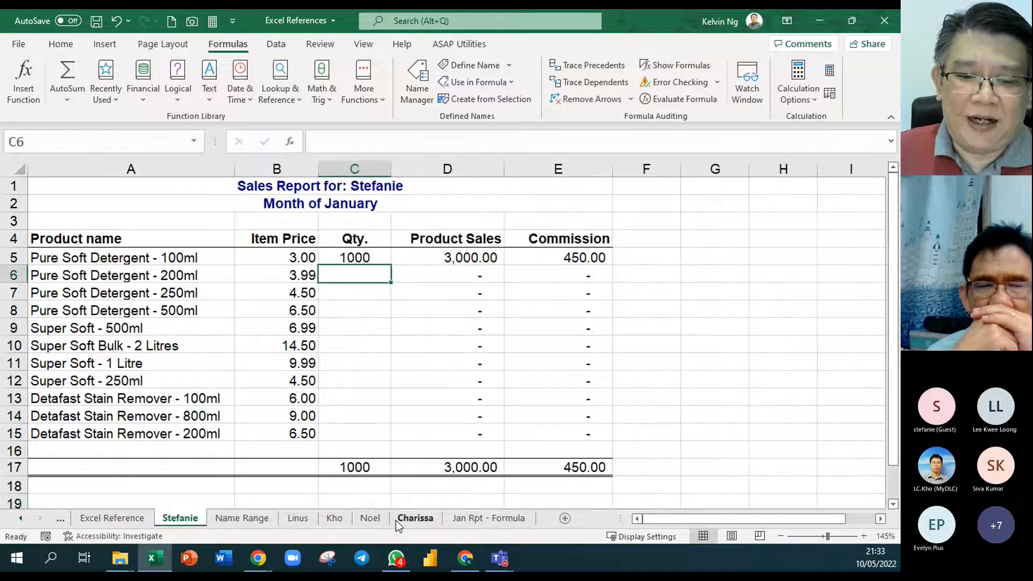
pyautogui.click(489, 519)
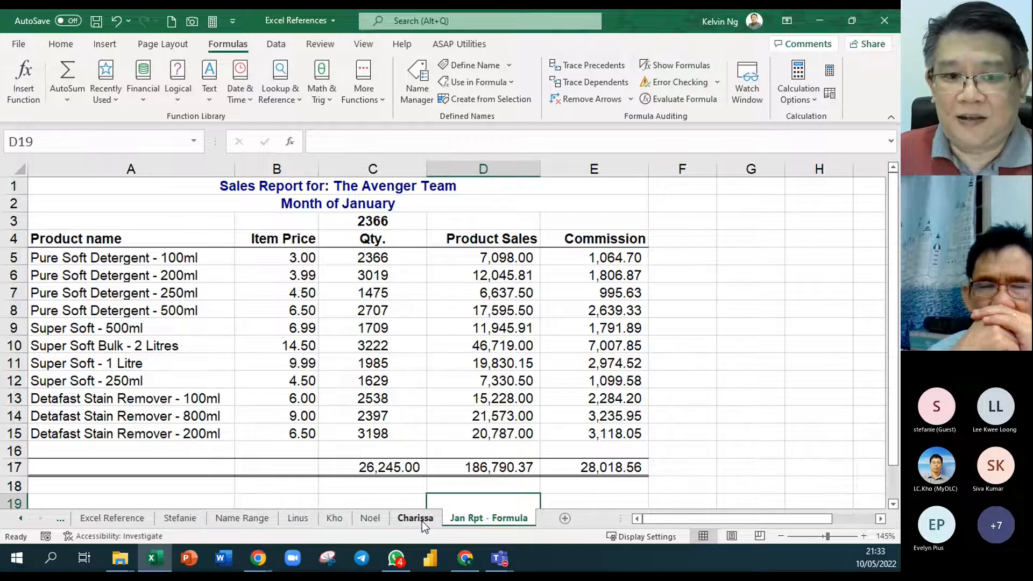
# - Move the new salesperson's sheet back into the summed range, between the second and third salespeople's sheets, and review the team report
pyautogui.click(170, 518)
pyautogui.moveTo(347, 498); pyautogui.dragTo(361, 501)
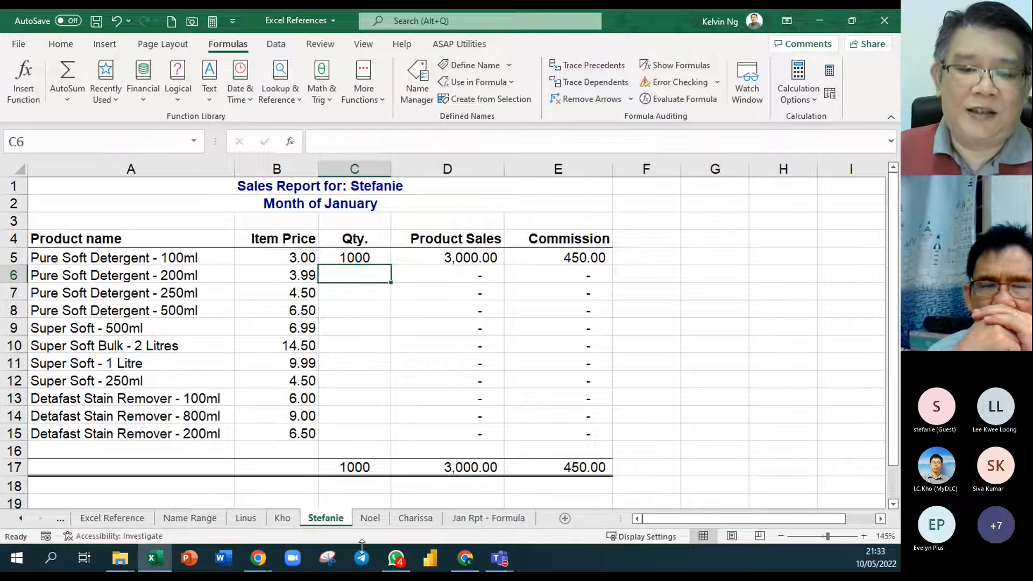
pyautogui.click(514, 523)
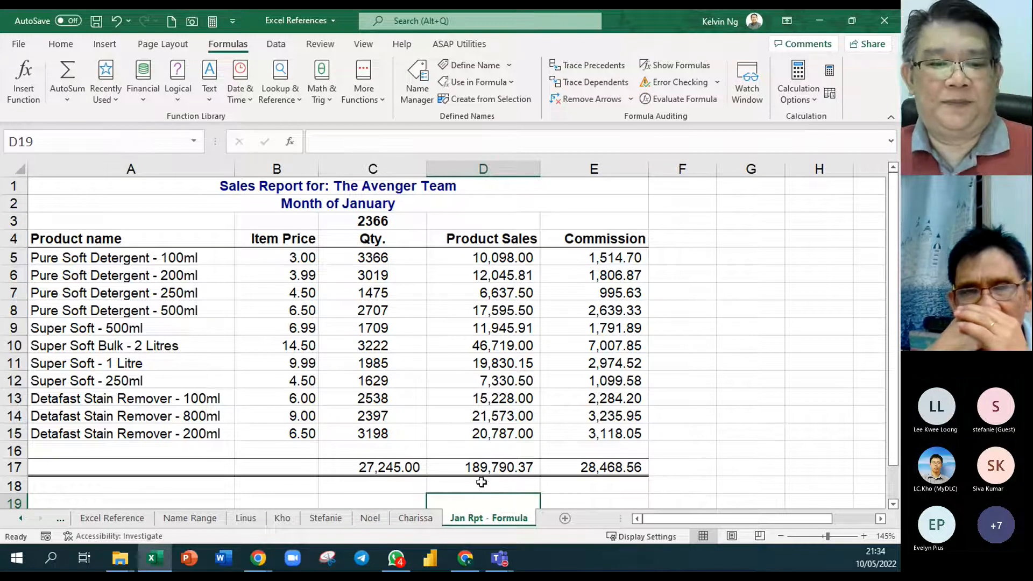
# - Inspect the 3-D SUM formula in C5 of the team report and set the workbook's calculation option to Automatic
pyautogui.click(397, 261)
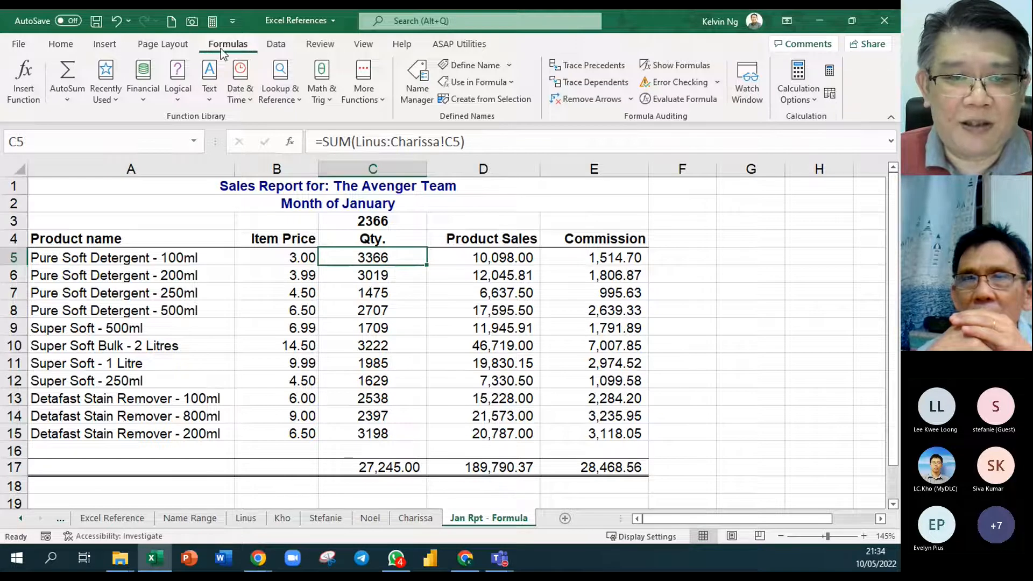
pyautogui.click(805, 103)
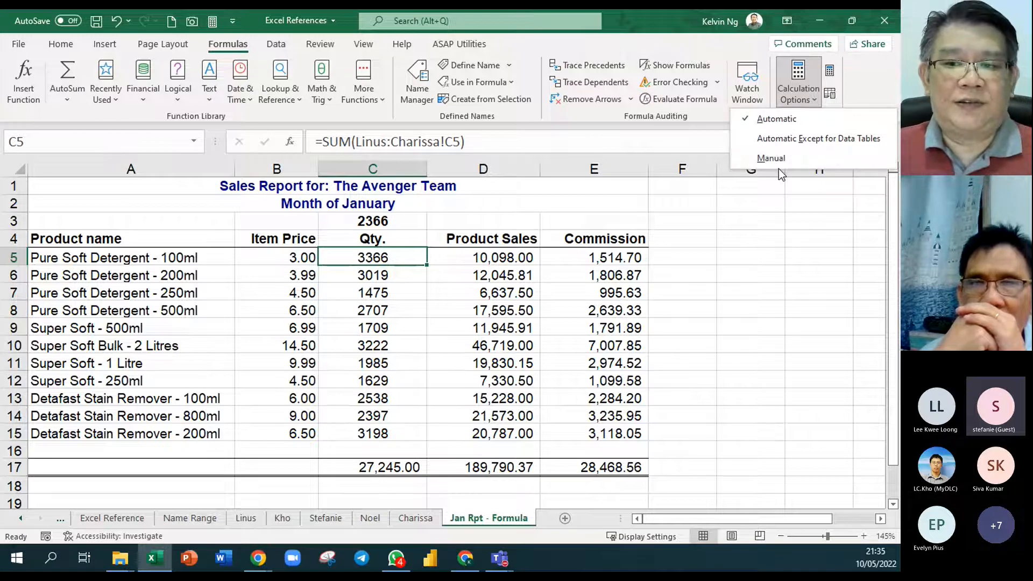
pyautogui.click(778, 120)
pyautogui.click(805, 259)
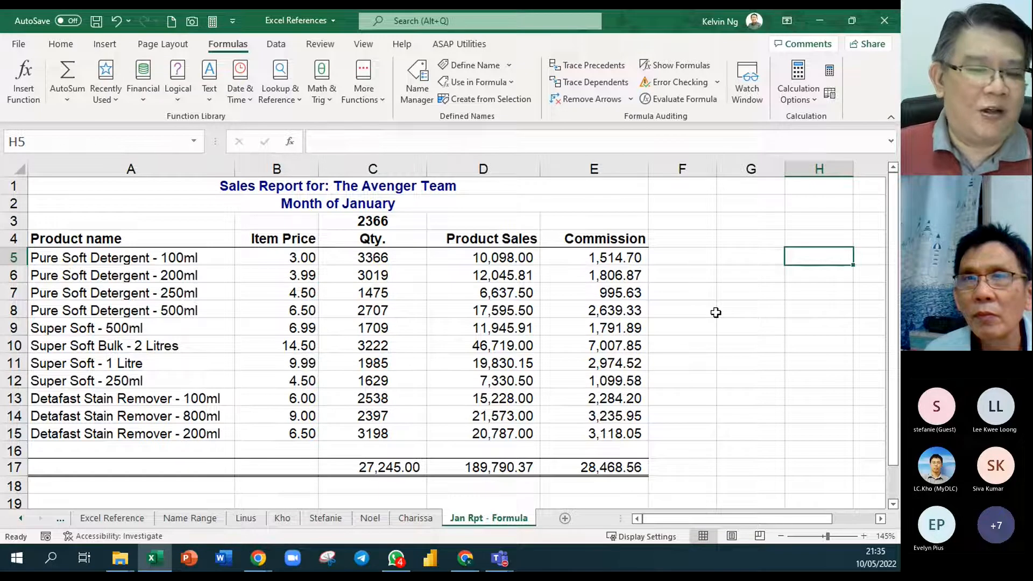
pyautogui.click(736, 383)
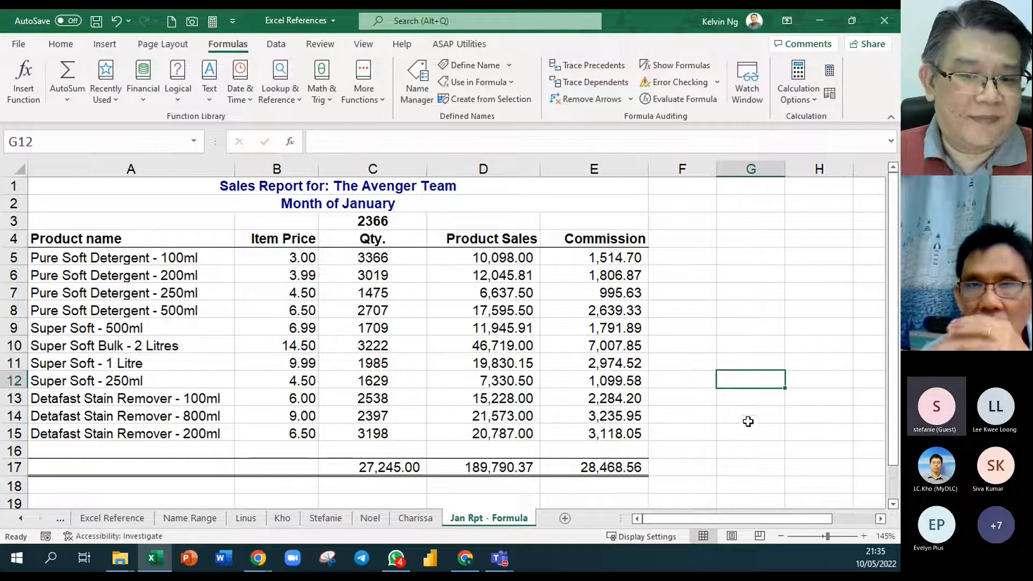
pyautogui.click(810, 360)
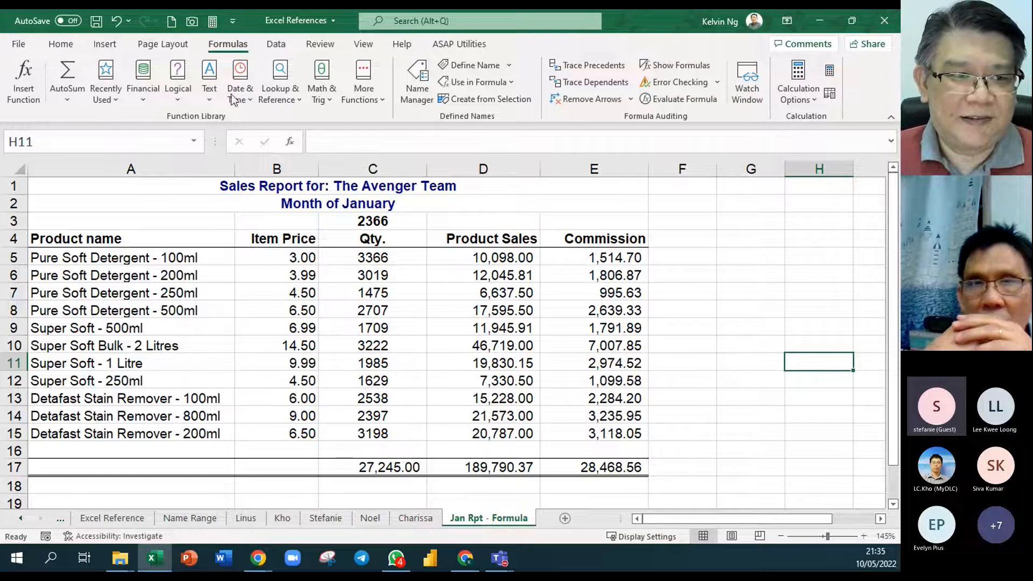
# - Create a blank workbook and arrange its window side by side with the Excel References window
pyautogui.click(171, 21)
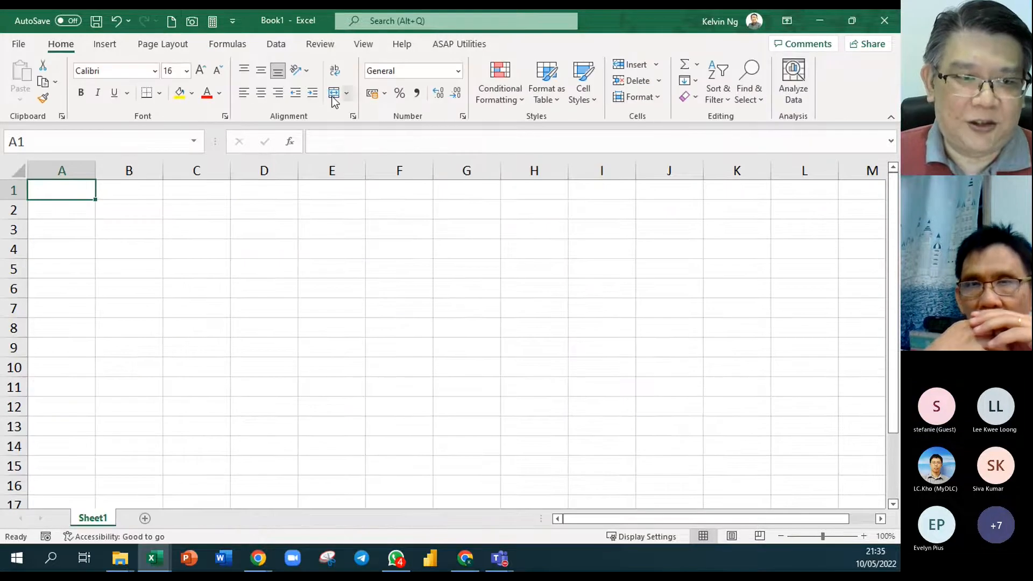
pyautogui.doubleClick(595, 21)
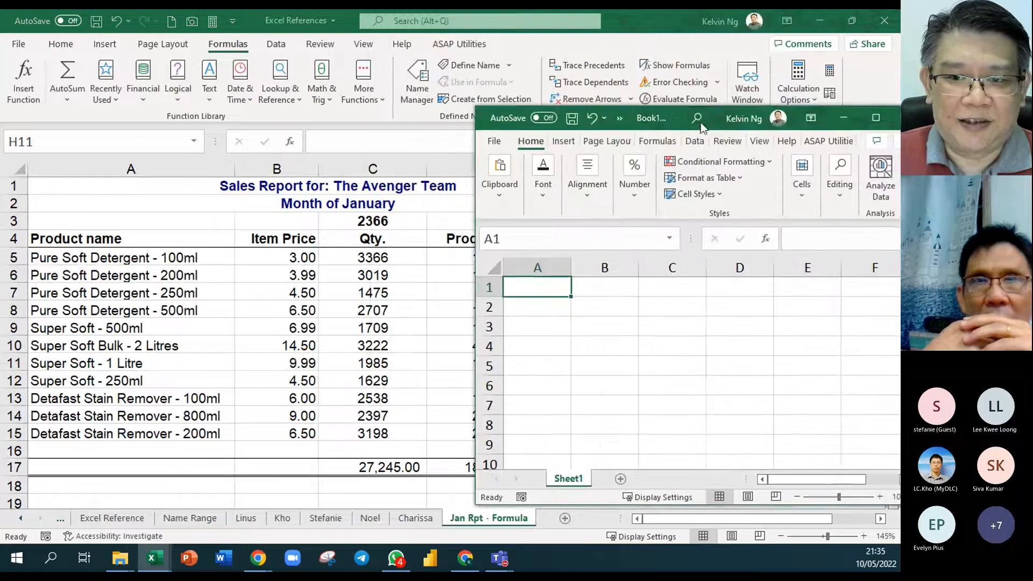
pyautogui.moveTo(634, 20); pyautogui.dragTo(237, 76)
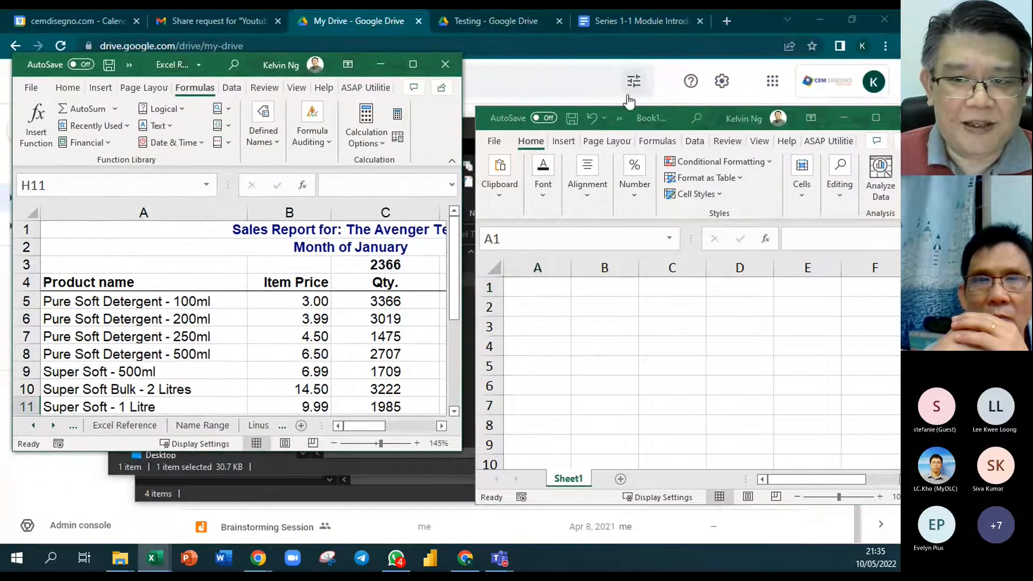
pyautogui.moveTo(714, 123); pyautogui.dragTo(681, 52)
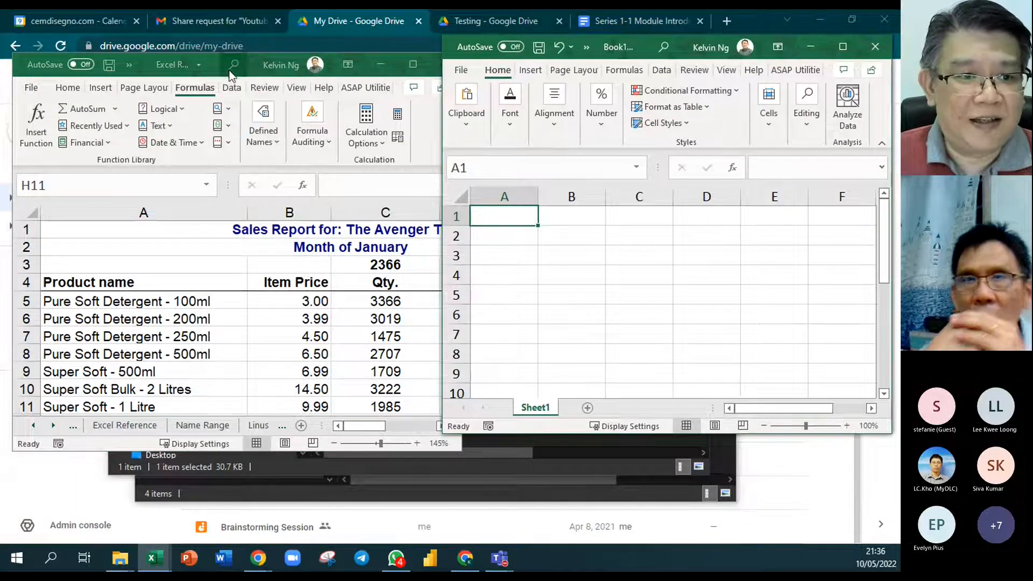
pyautogui.click(209, 71)
pyautogui.moveTo(208, 71); pyautogui.dragTo(200, 46)
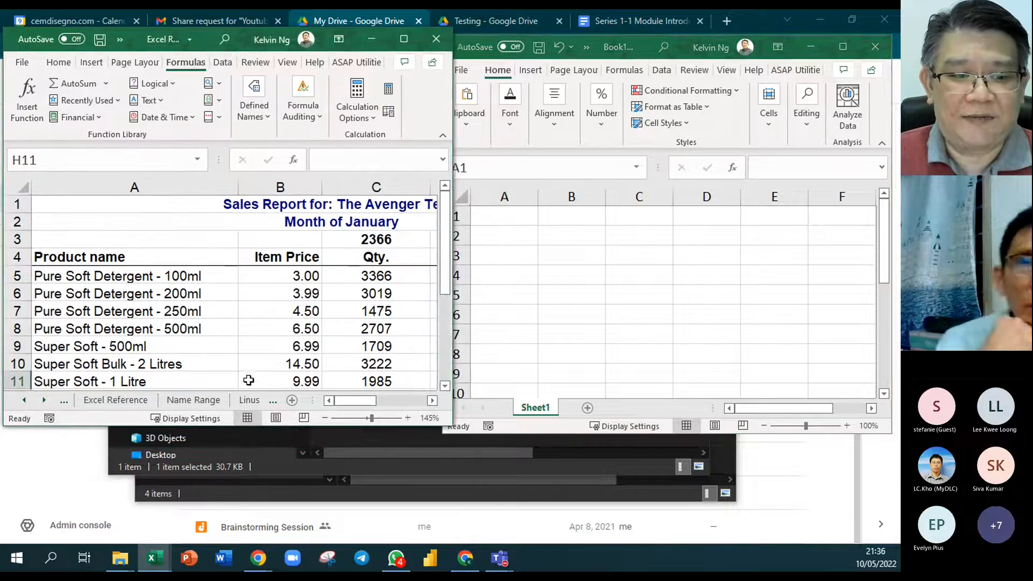
# - Copy the fourth salesperson's sheet from Excel References into Book1, after Sheet1
pyautogui.click(44, 401)
pyautogui.click(44, 401)
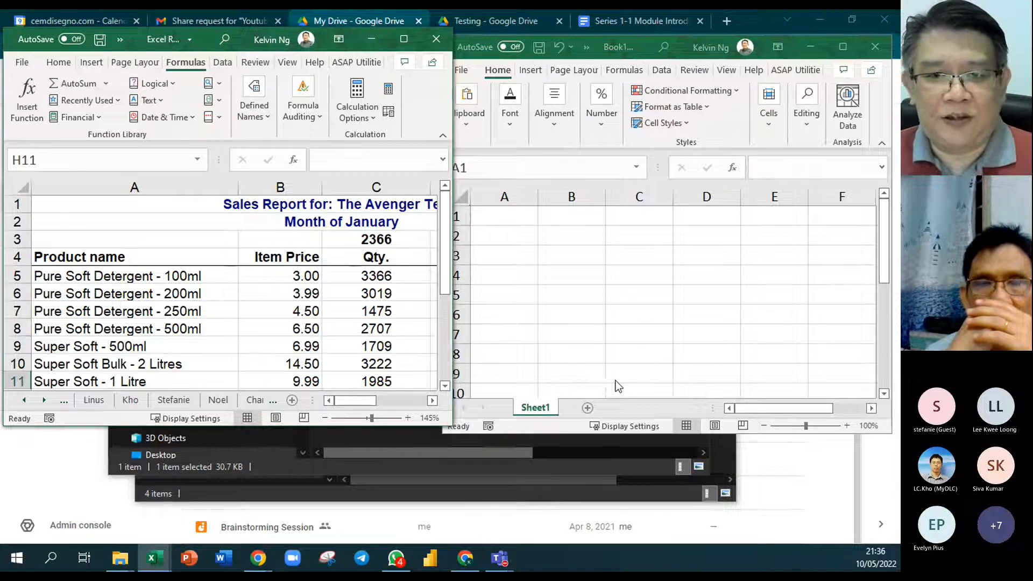
pyautogui.click(224, 402)
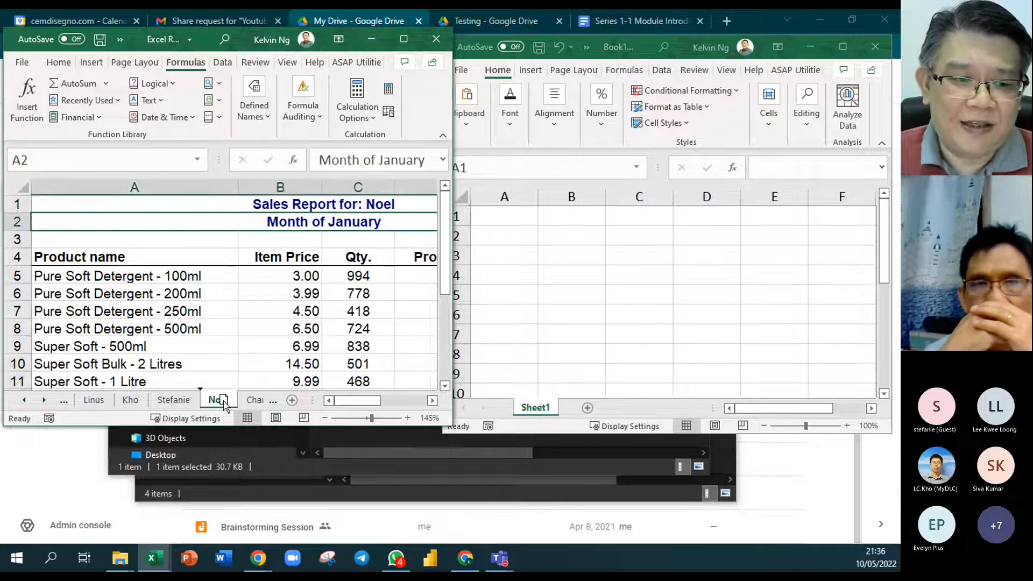
pyautogui.moveTo(355, 356)
pyautogui.mouseDown()
pyautogui.moveTo(498, 340)
pyautogui.moveTo(560, 387)
pyautogui.moveTo(554, 396)
pyautogui.moveTo(554, 377)
pyautogui.moveTo(579, 373)
pyautogui.moveTo(568, 370)
pyautogui.mouseUp()
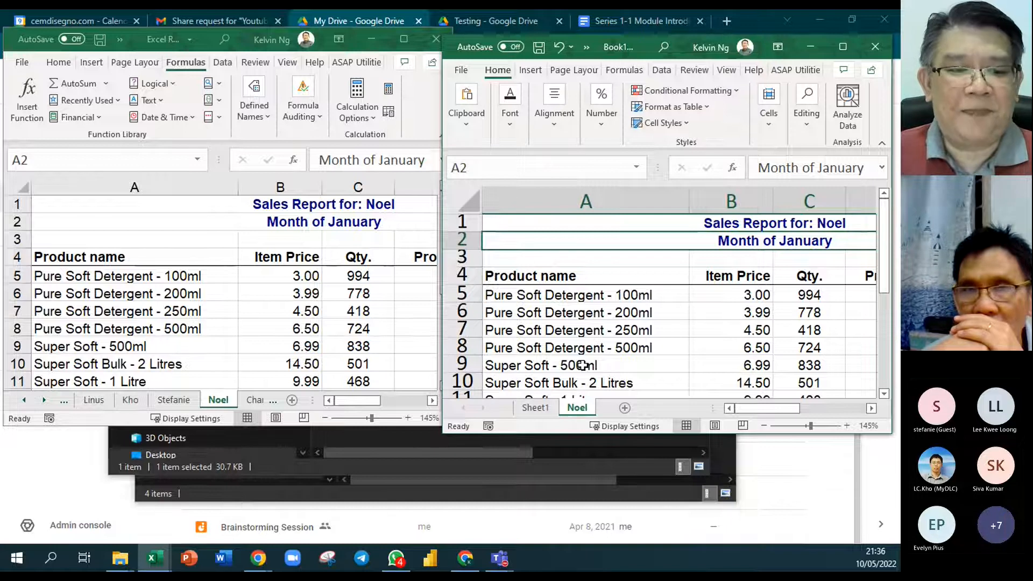
# - Examine Book1 as a Move or Copy destination for the new salesperson's sheet, and leave without moving the sheet
pyautogui.rightClick(193, 398)
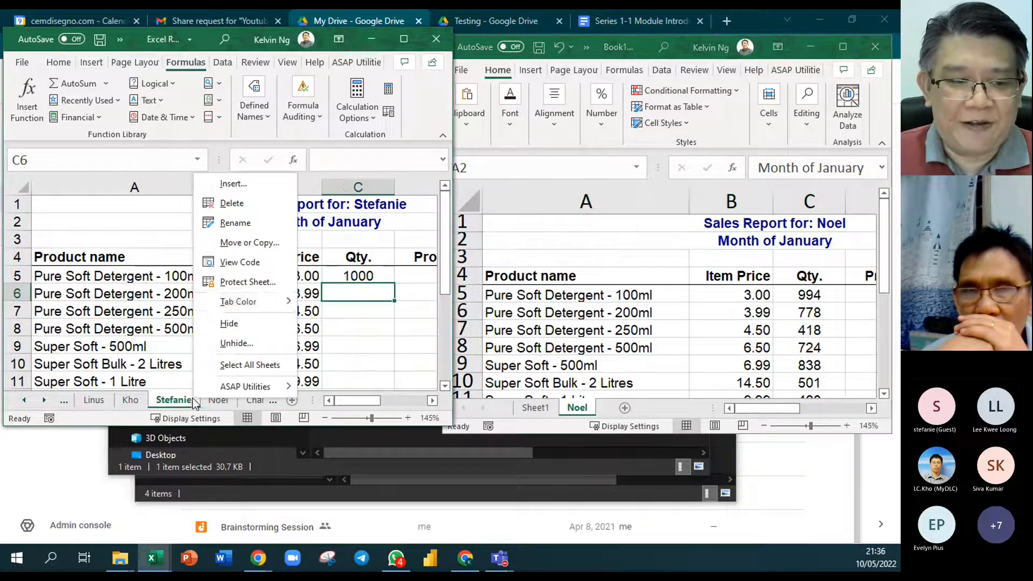
pyautogui.click(286, 245)
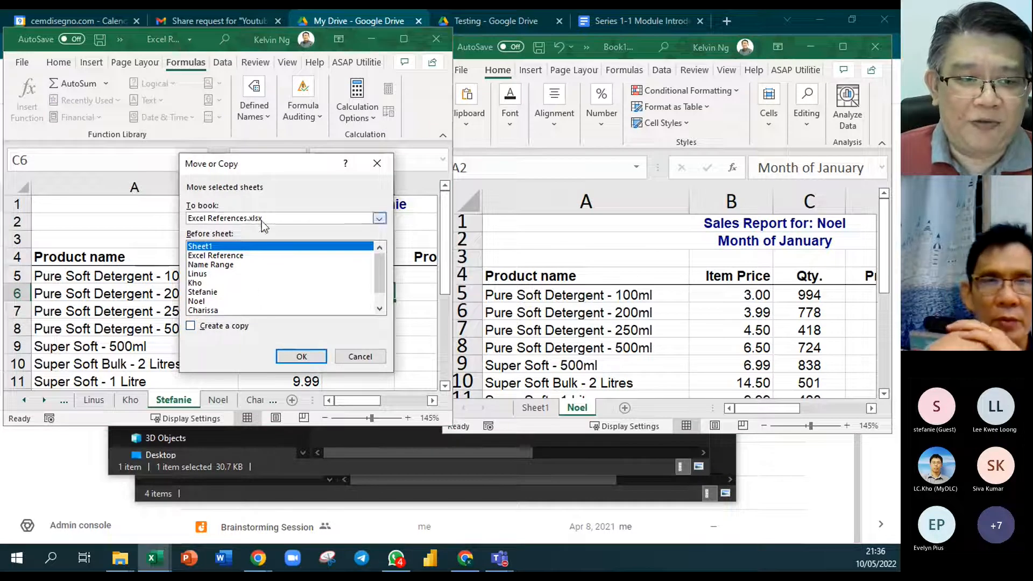
pyautogui.click(287, 217)
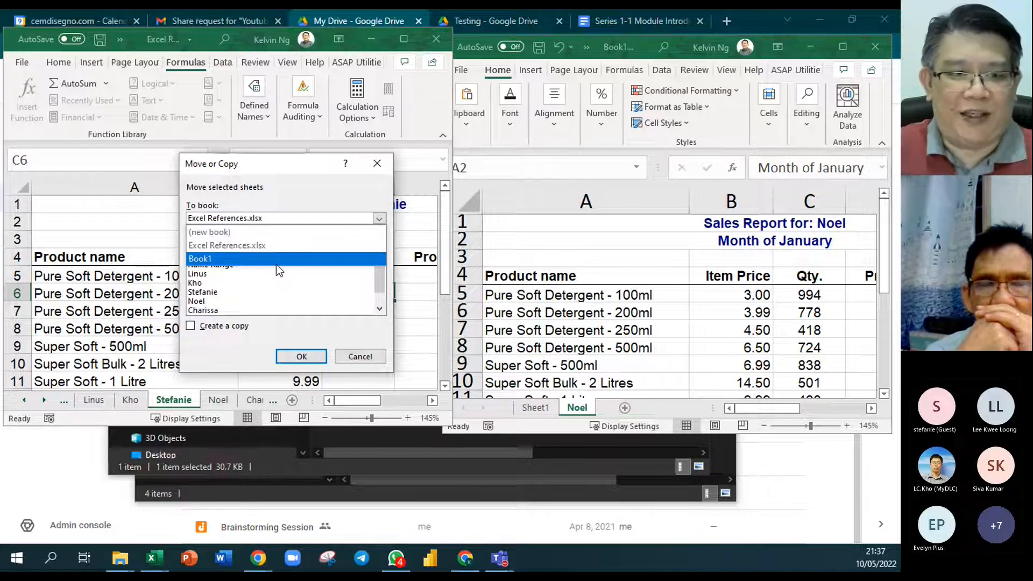
pyautogui.click(276, 264)
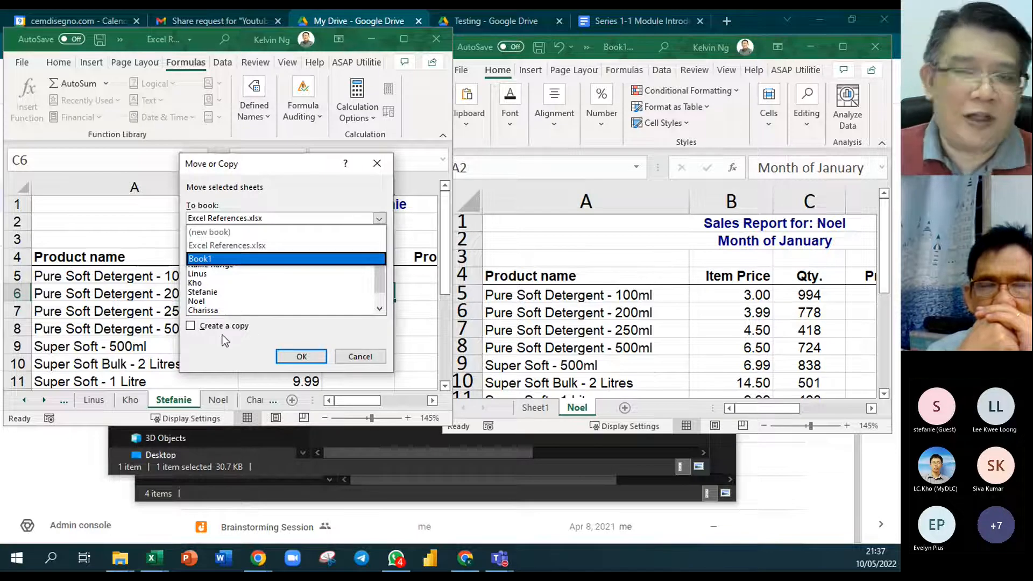
pyautogui.click(360, 357)
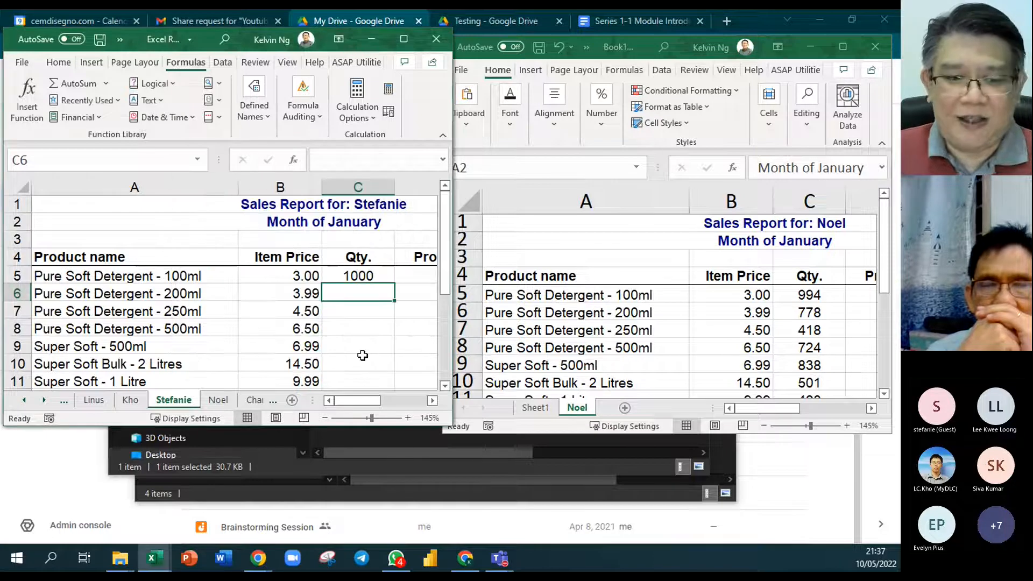
# - Copy the last salesperson's sheet to the end of Book1, then close Book1 without saving and maximize Excel References
pyautogui.click(256, 401)
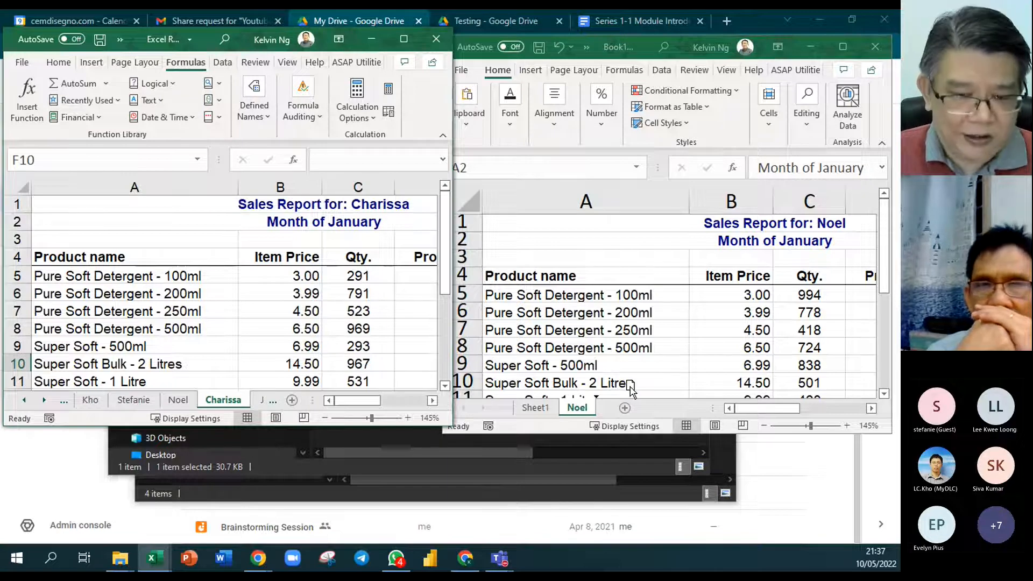
pyautogui.moveTo(630, 387); pyautogui.dragTo(626, 385)
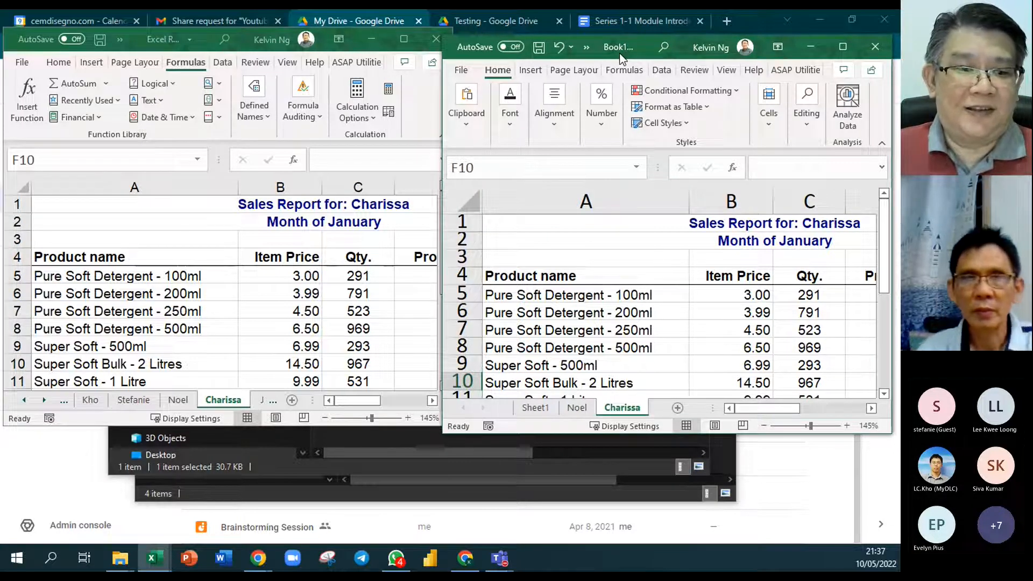
pyautogui.click(875, 47)
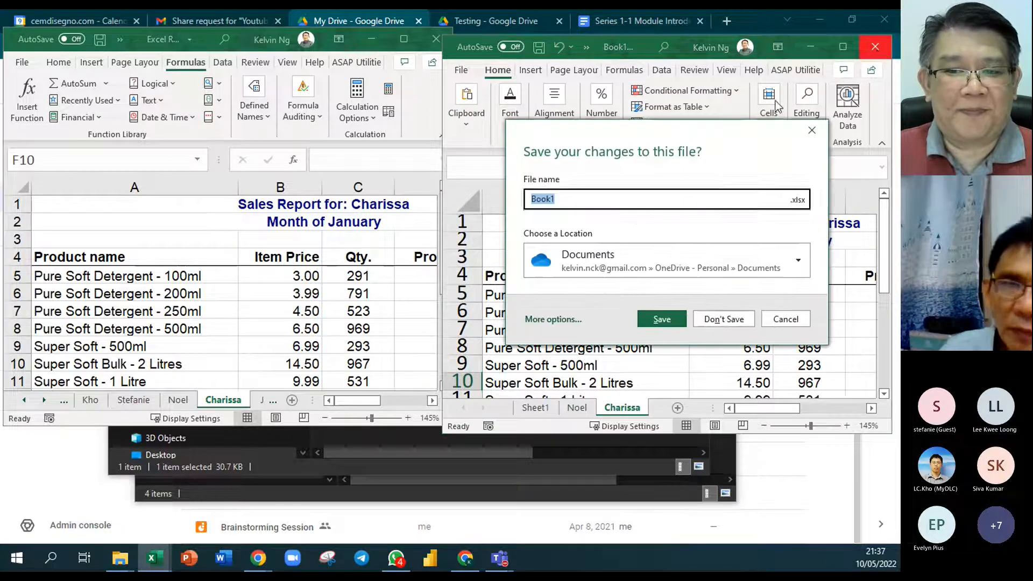
pyautogui.click(699, 323)
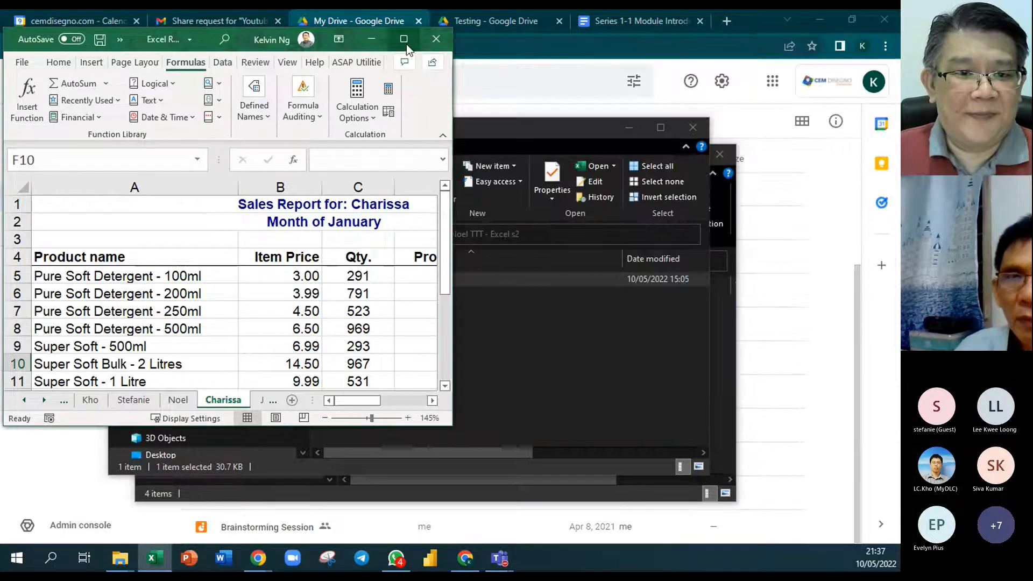
pyautogui.click(404, 39)
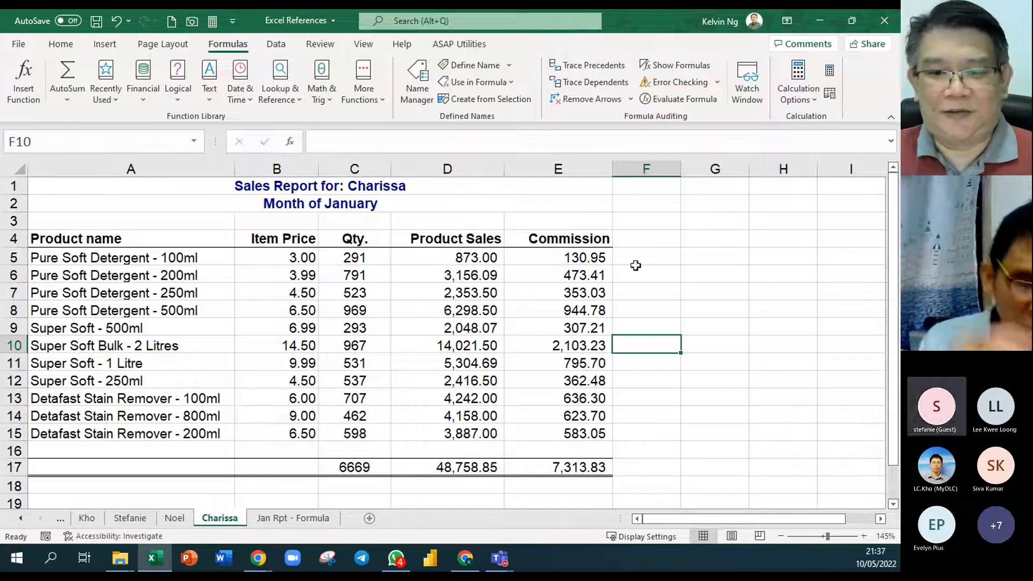
# - Widen the sheet tab area to show every sheet from Sheet1 to Jan Rpt - Formula
pyautogui.click(733, 305)
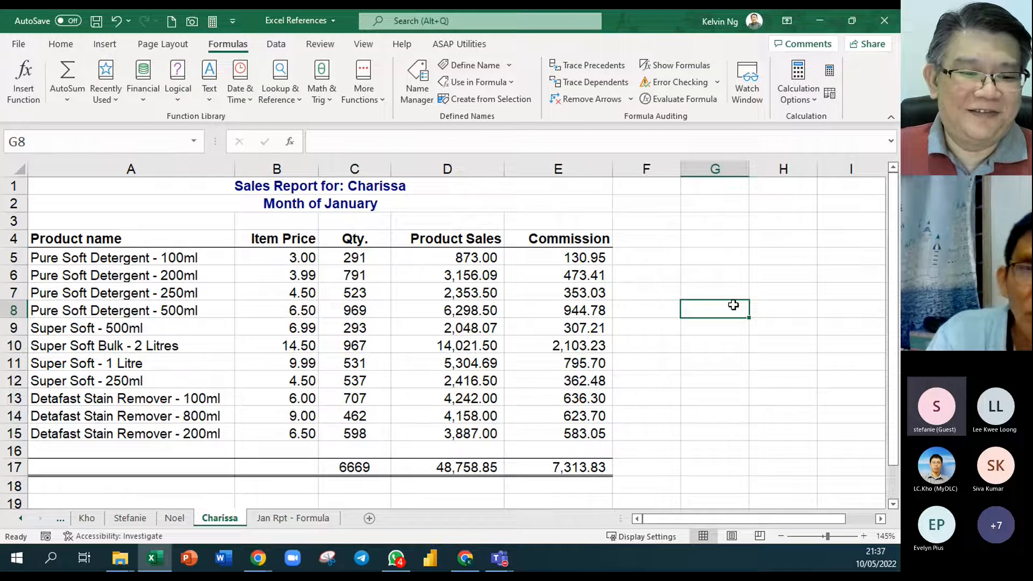
pyautogui.click(20, 518)
pyautogui.click(21, 518)
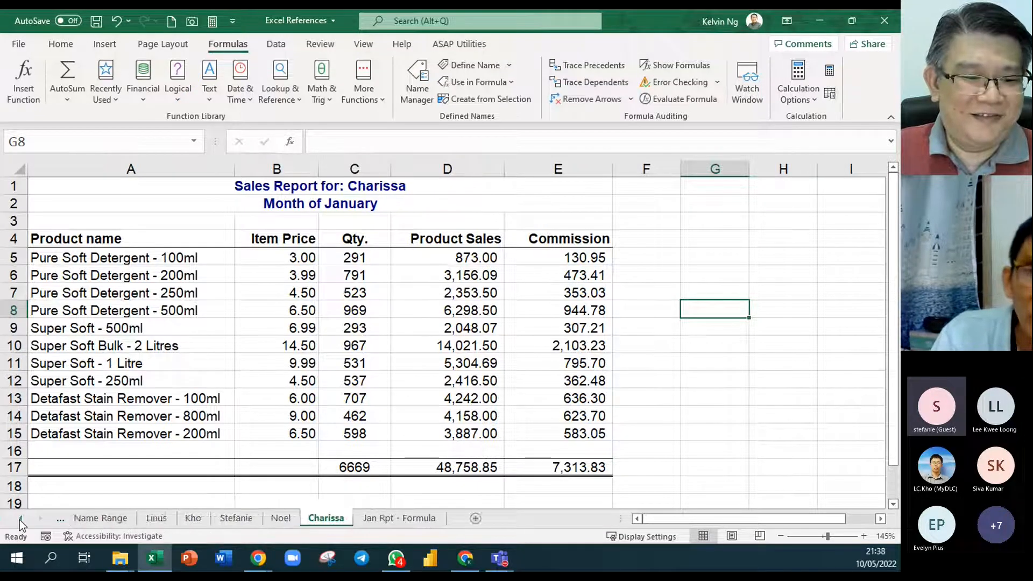
pyautogui.click(20, 518)
pyautogui.click(21, 518)
pyautogui.moveTo(618, 516); pyautogui.dragTo(661, 518)
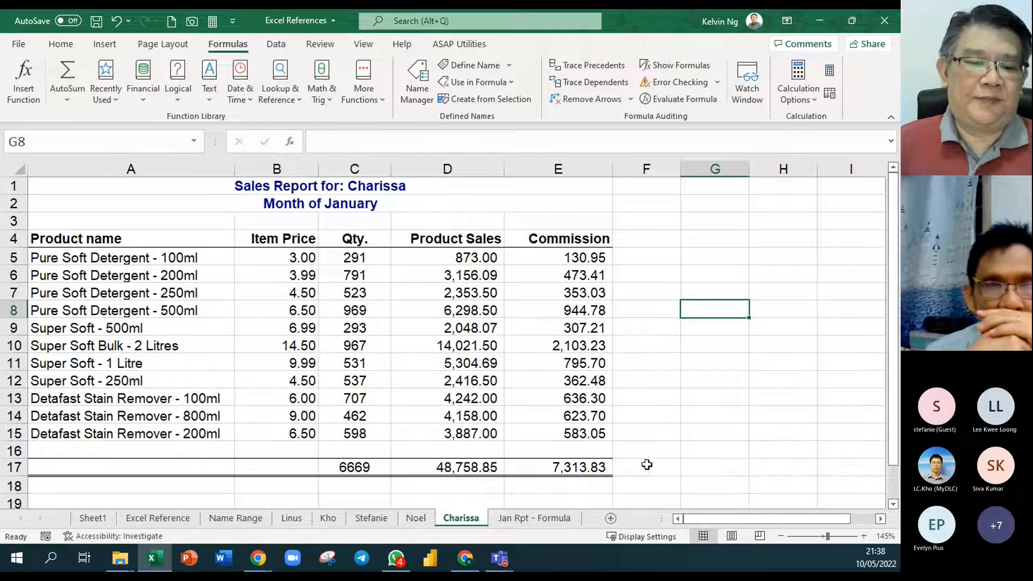
pyautogui.click(686, 431)
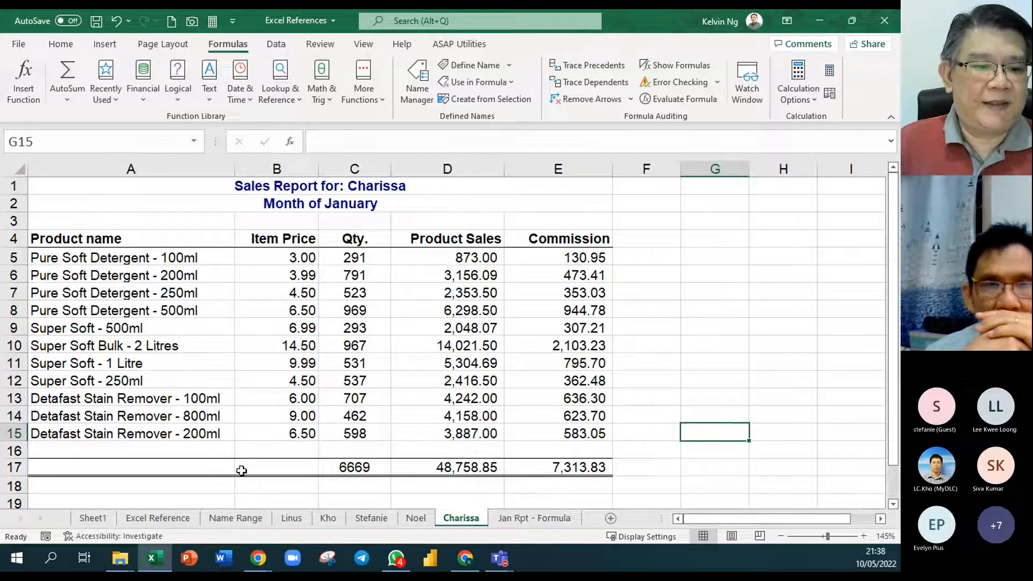
# - Change the font color of the "Making Reference Dynamic" topic in B11 of Sheet1 to light gray
pyautogui.click(84, 519)
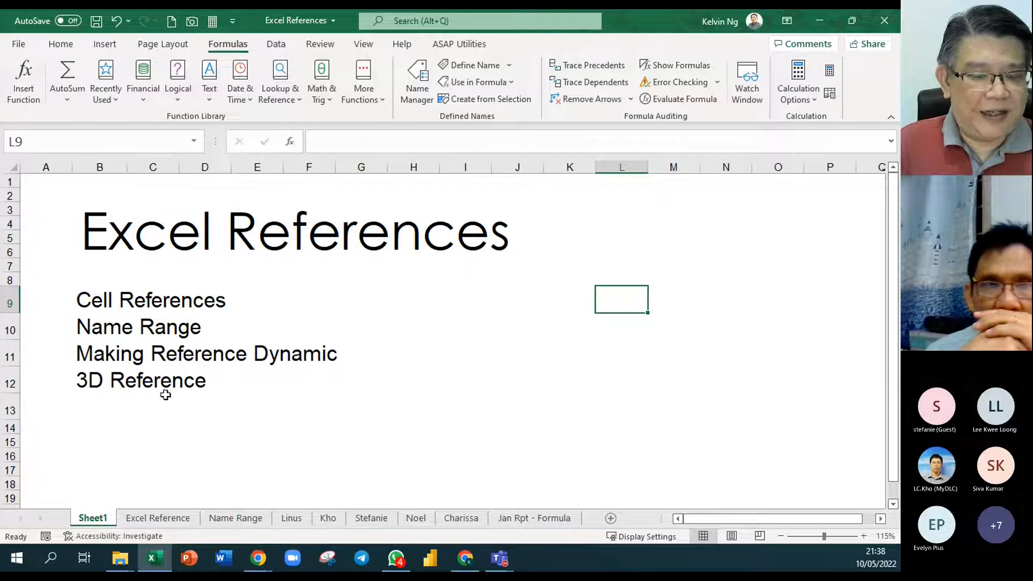
pyautogui.click(96, 353)
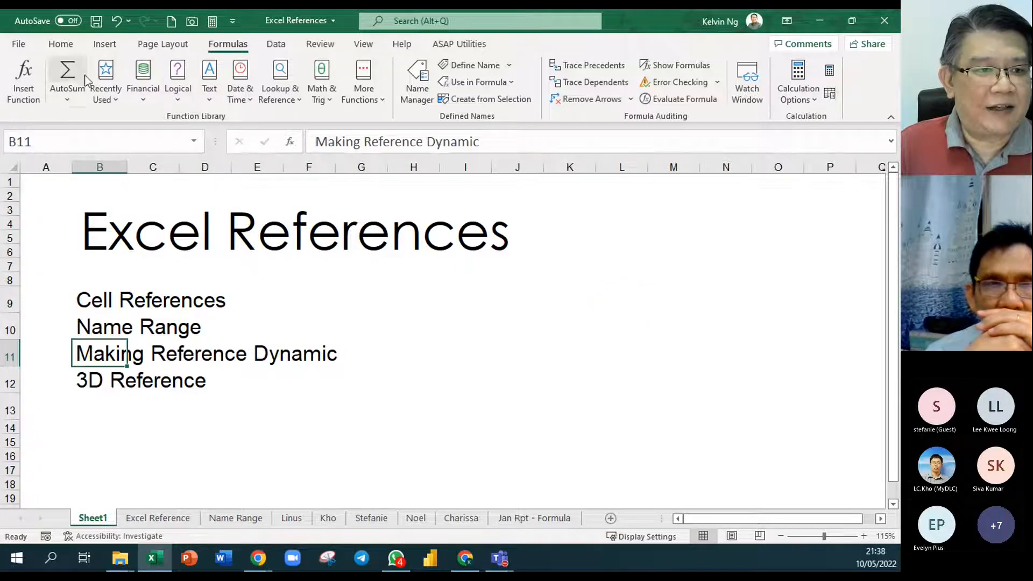
pyautogui.click(61, 44)
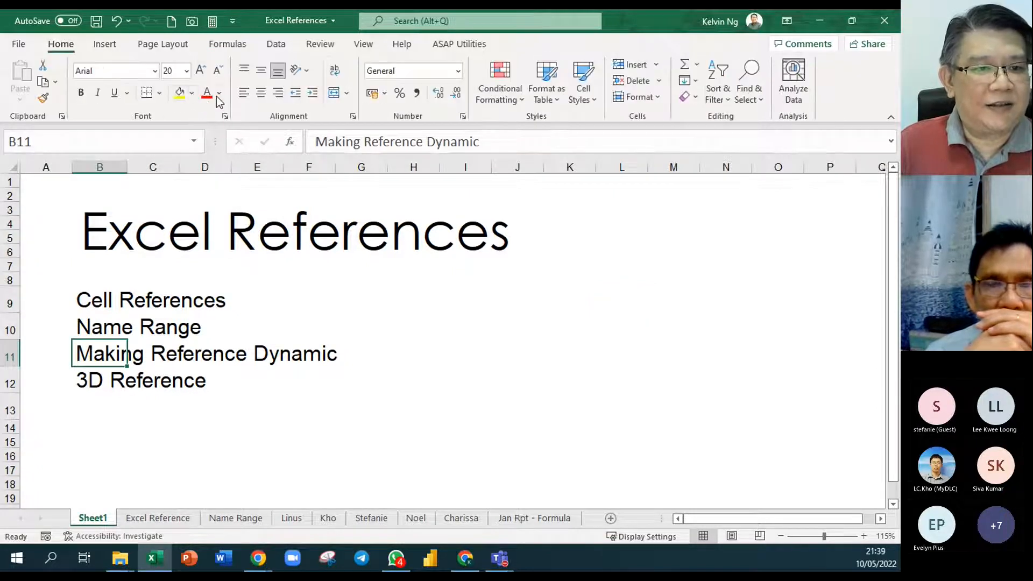
pyautogui.click(219, 93)
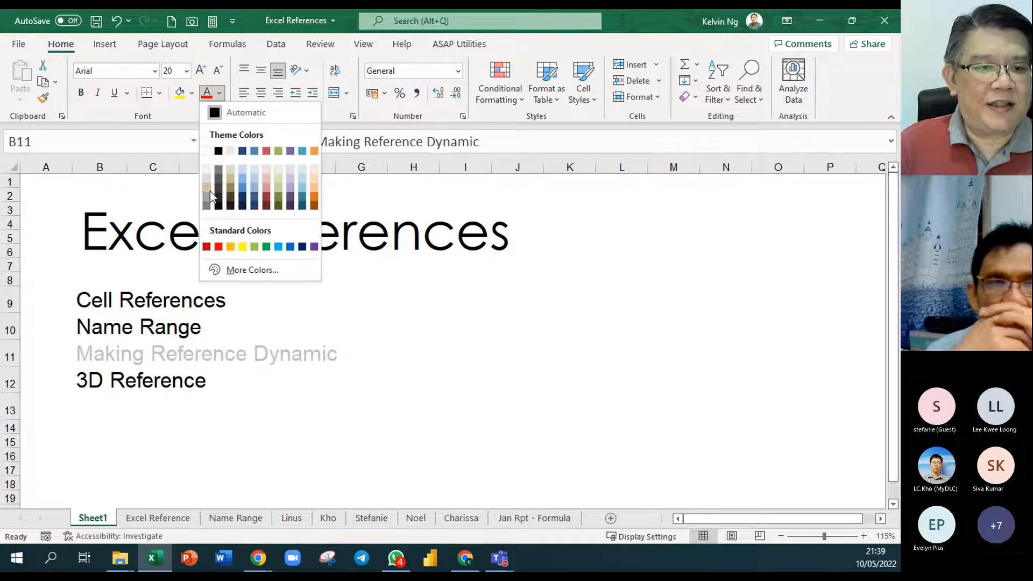
pyautogui.click(208, 191)
pyautogui.click(538, 415)
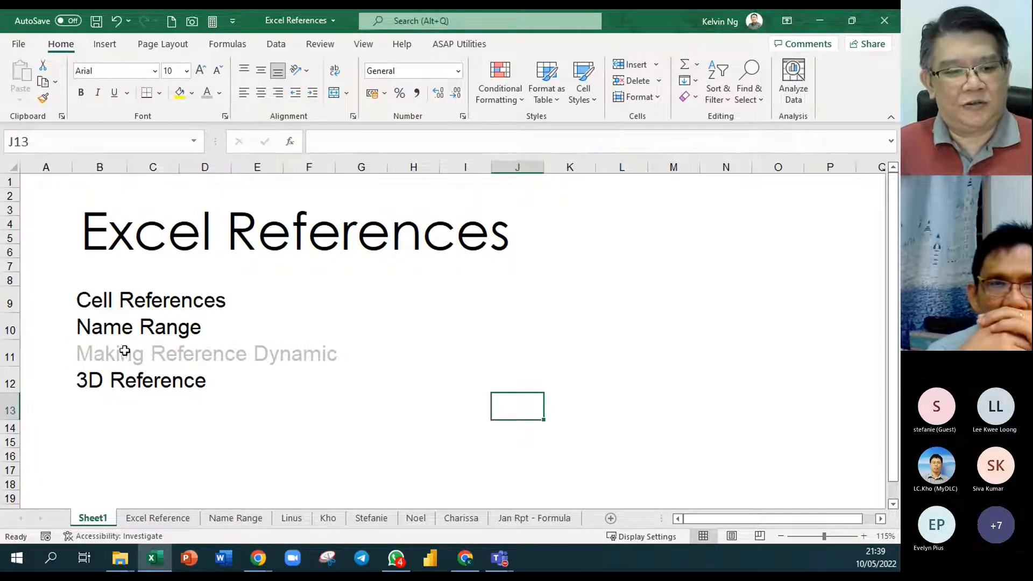